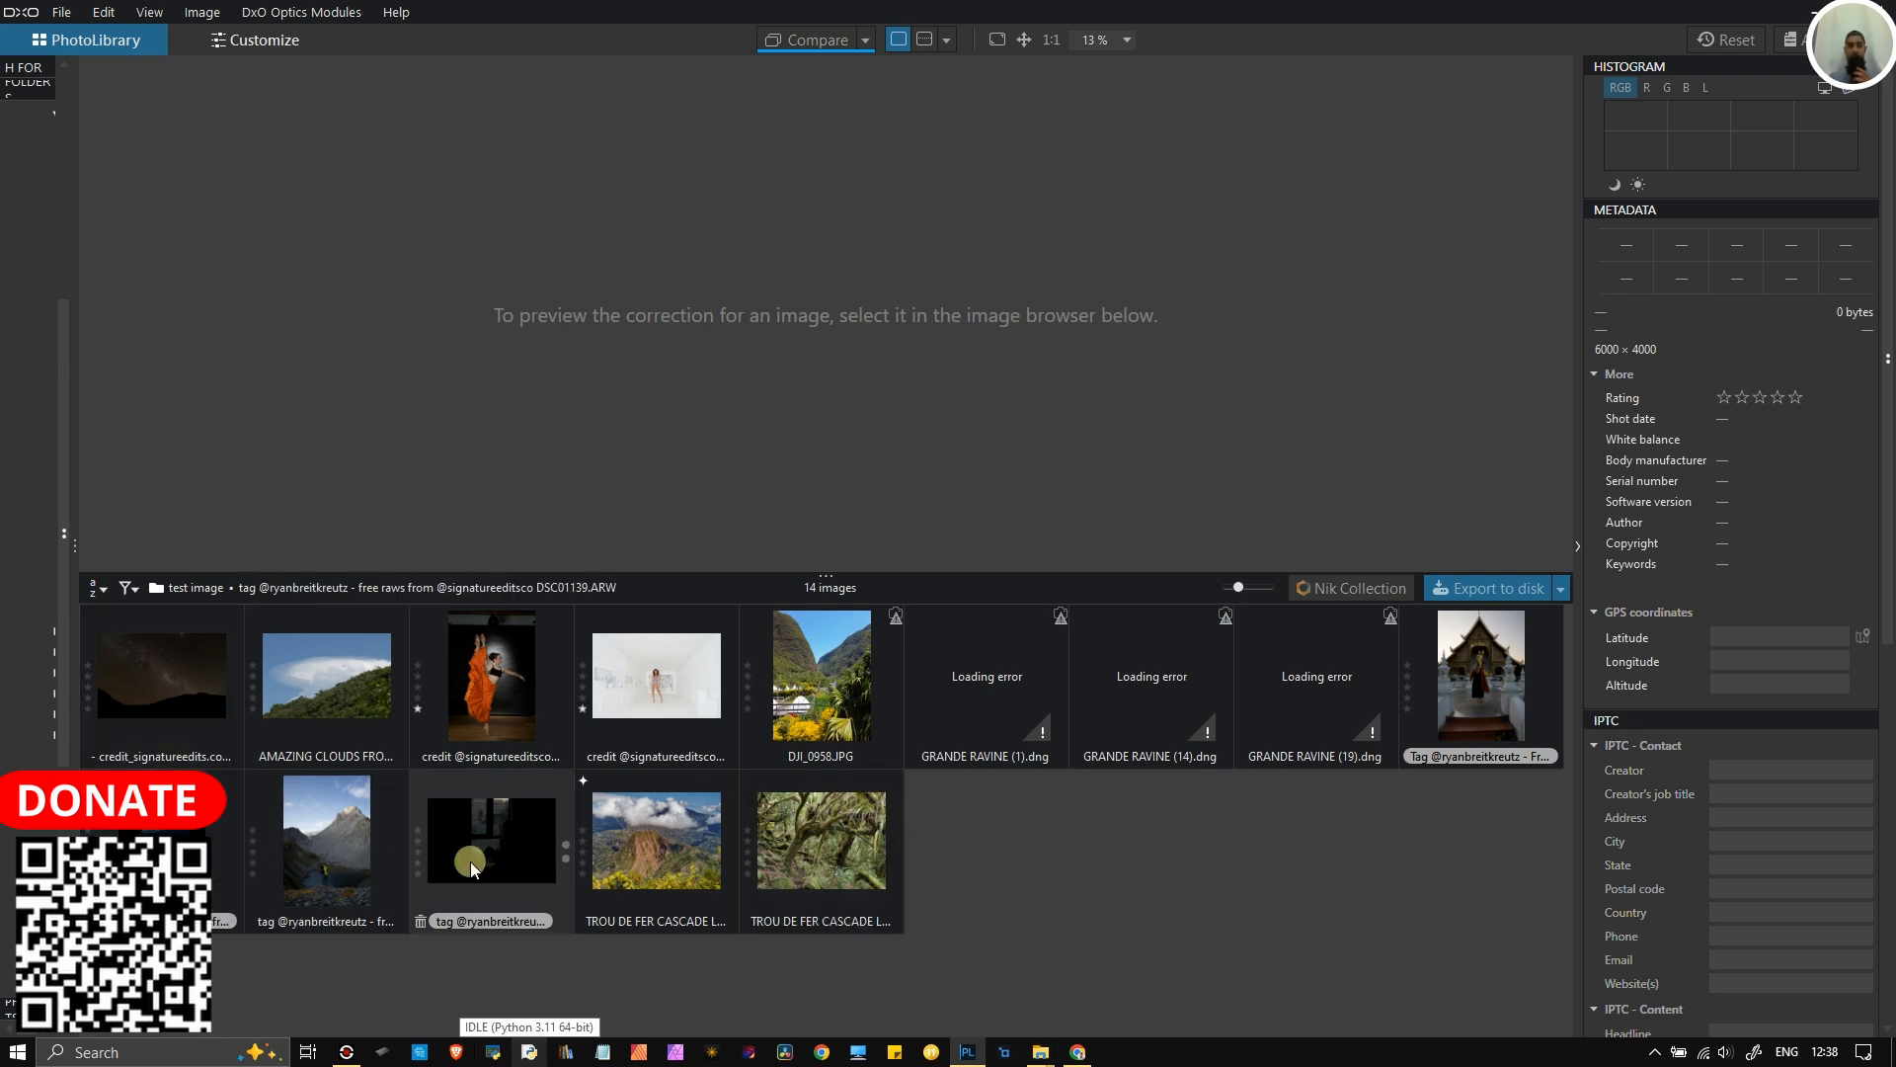
- Open the white-room photo of the woman in the floral swimsuit for editing, enlarging its library preview first
click(696, 656)
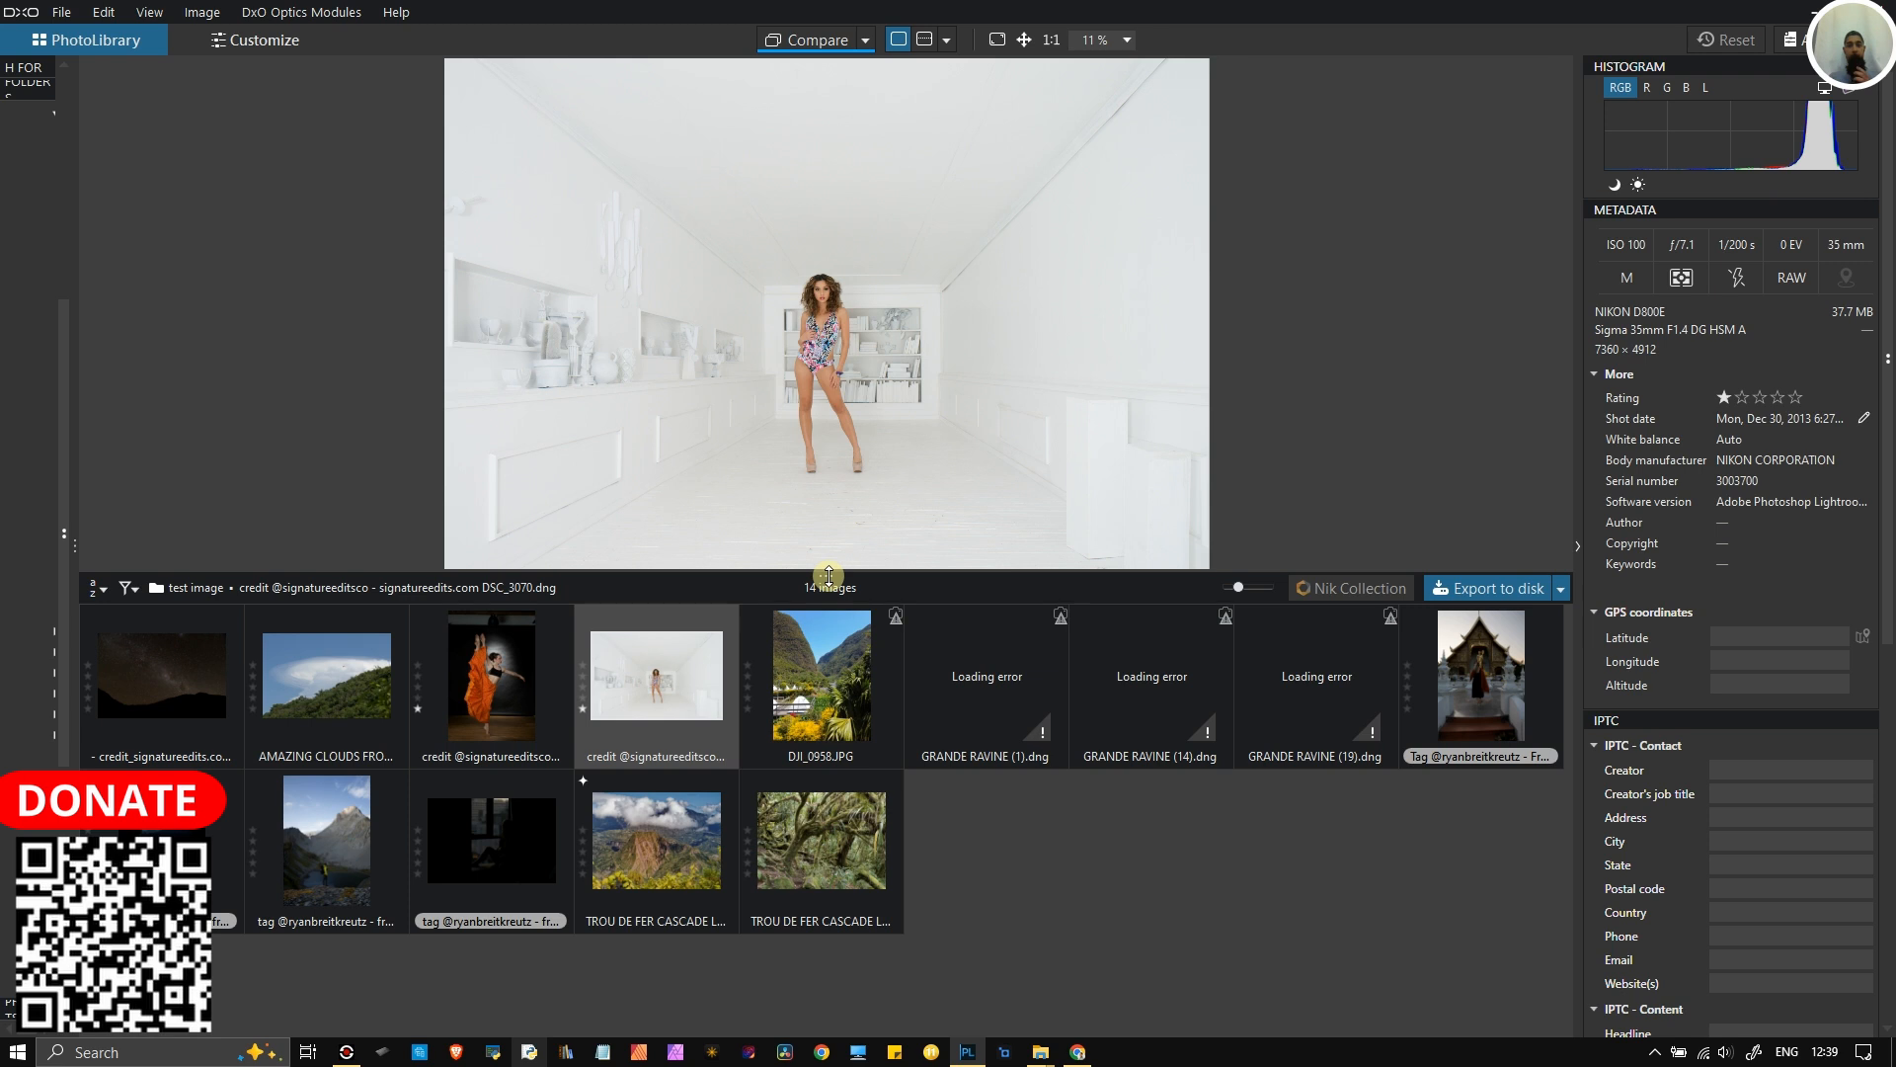
drag(828, 575, 829, 767)
click(257, 42)
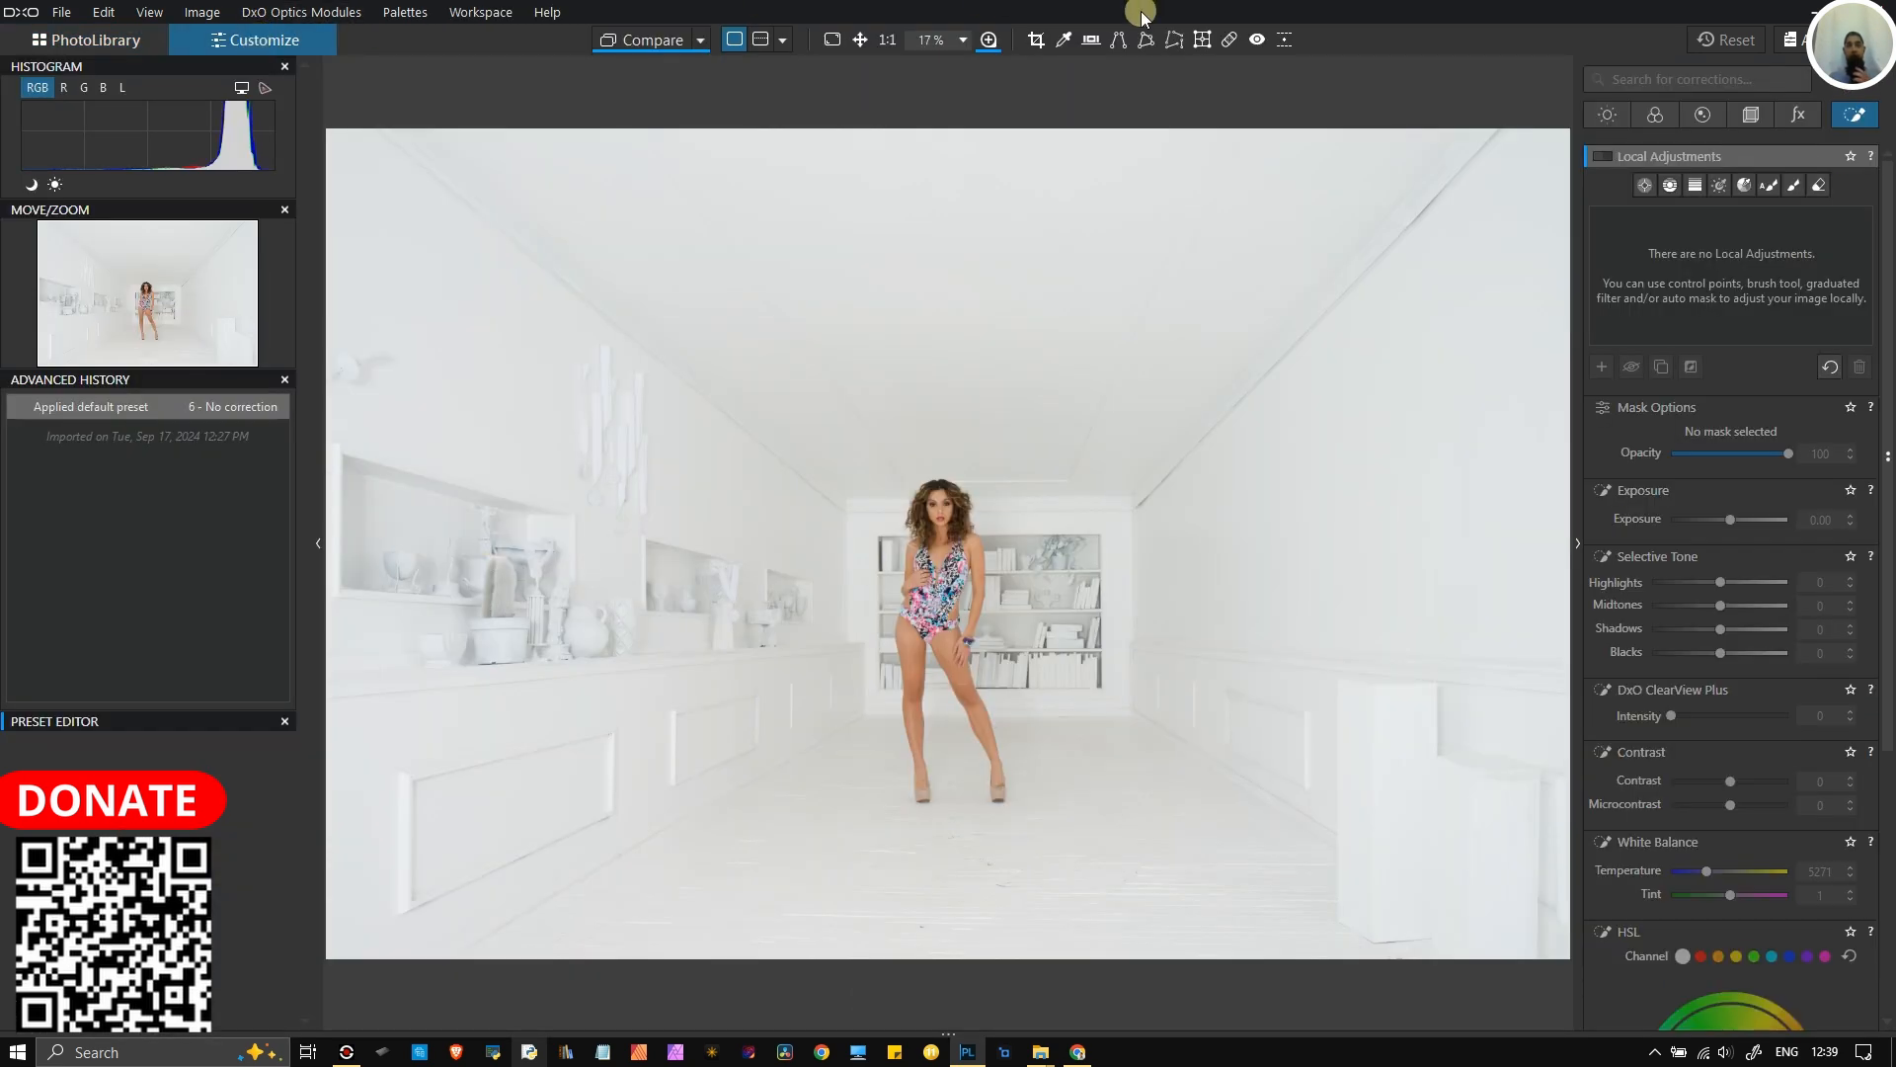
- Inspect the woman's face at 100% with the Loupe tool, and turn the loupe off
click(986, 41)
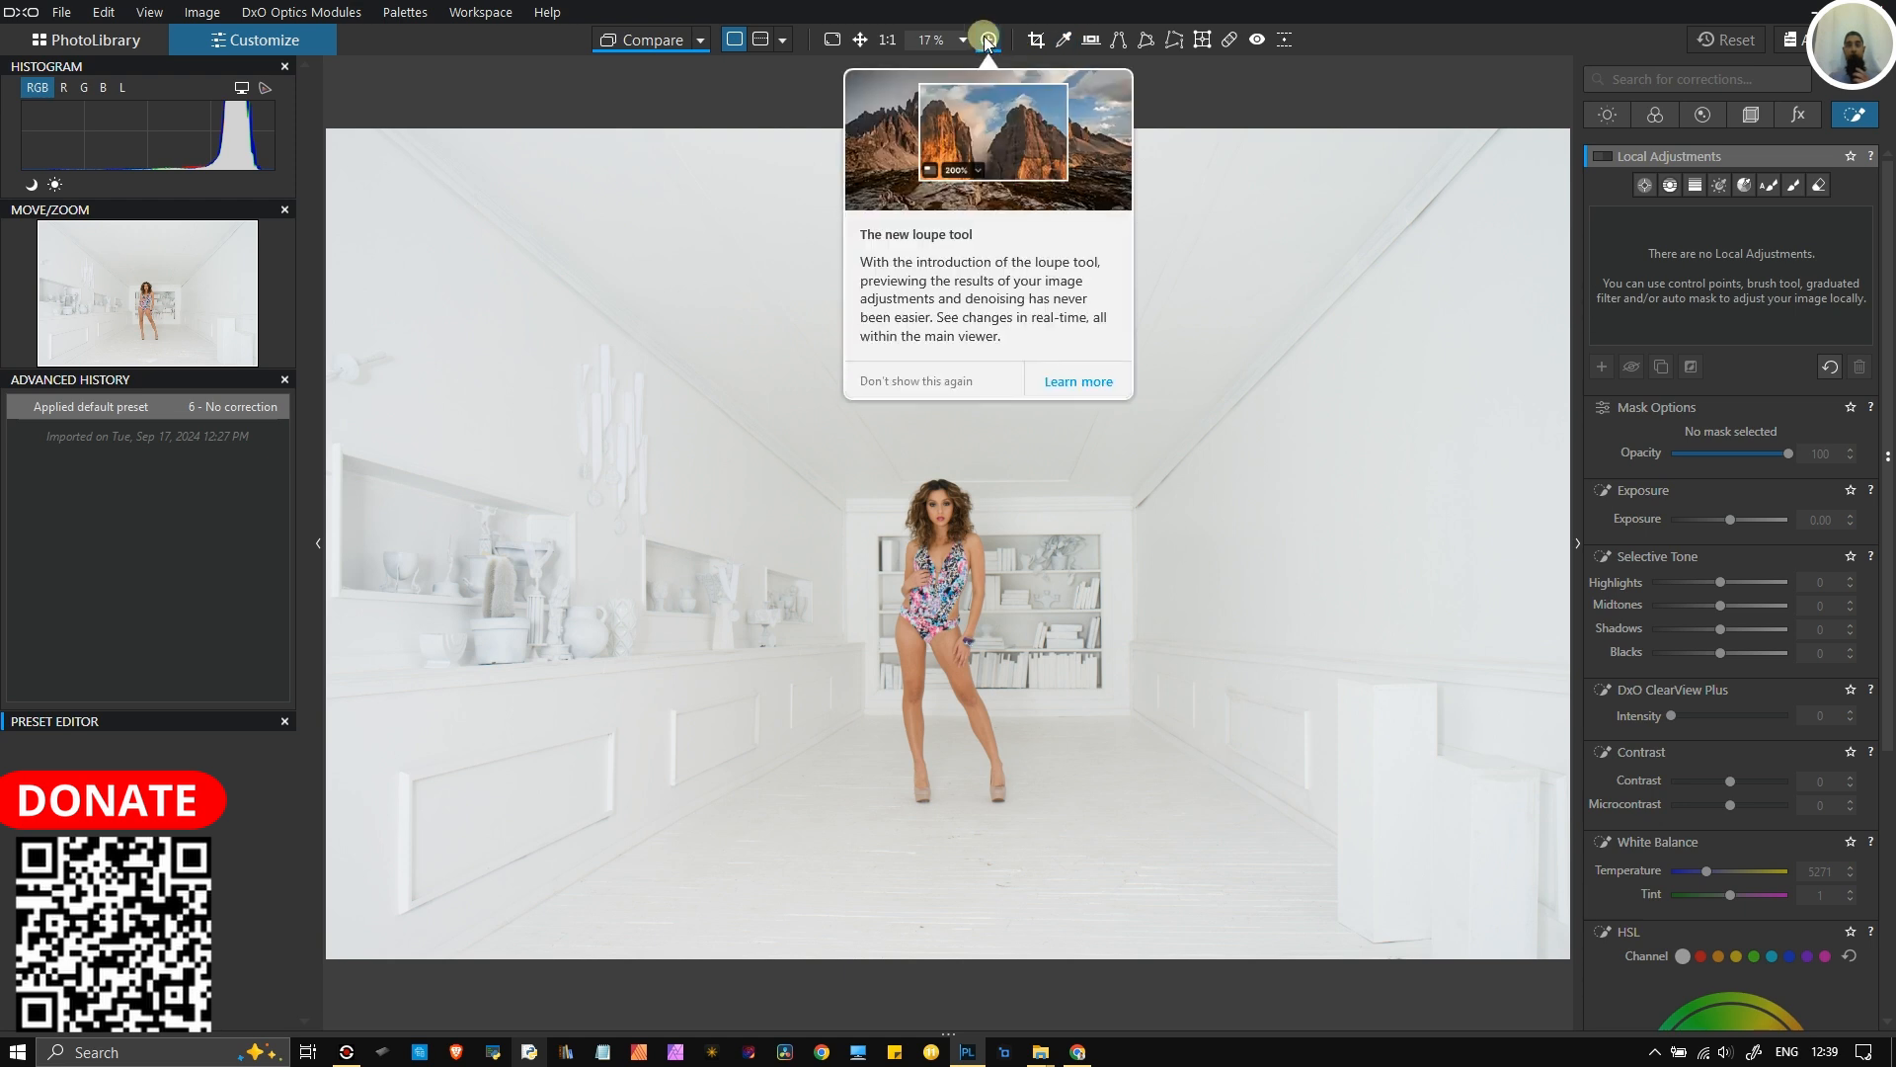
click(984, 36)
drag(571, 435, 844, 506)
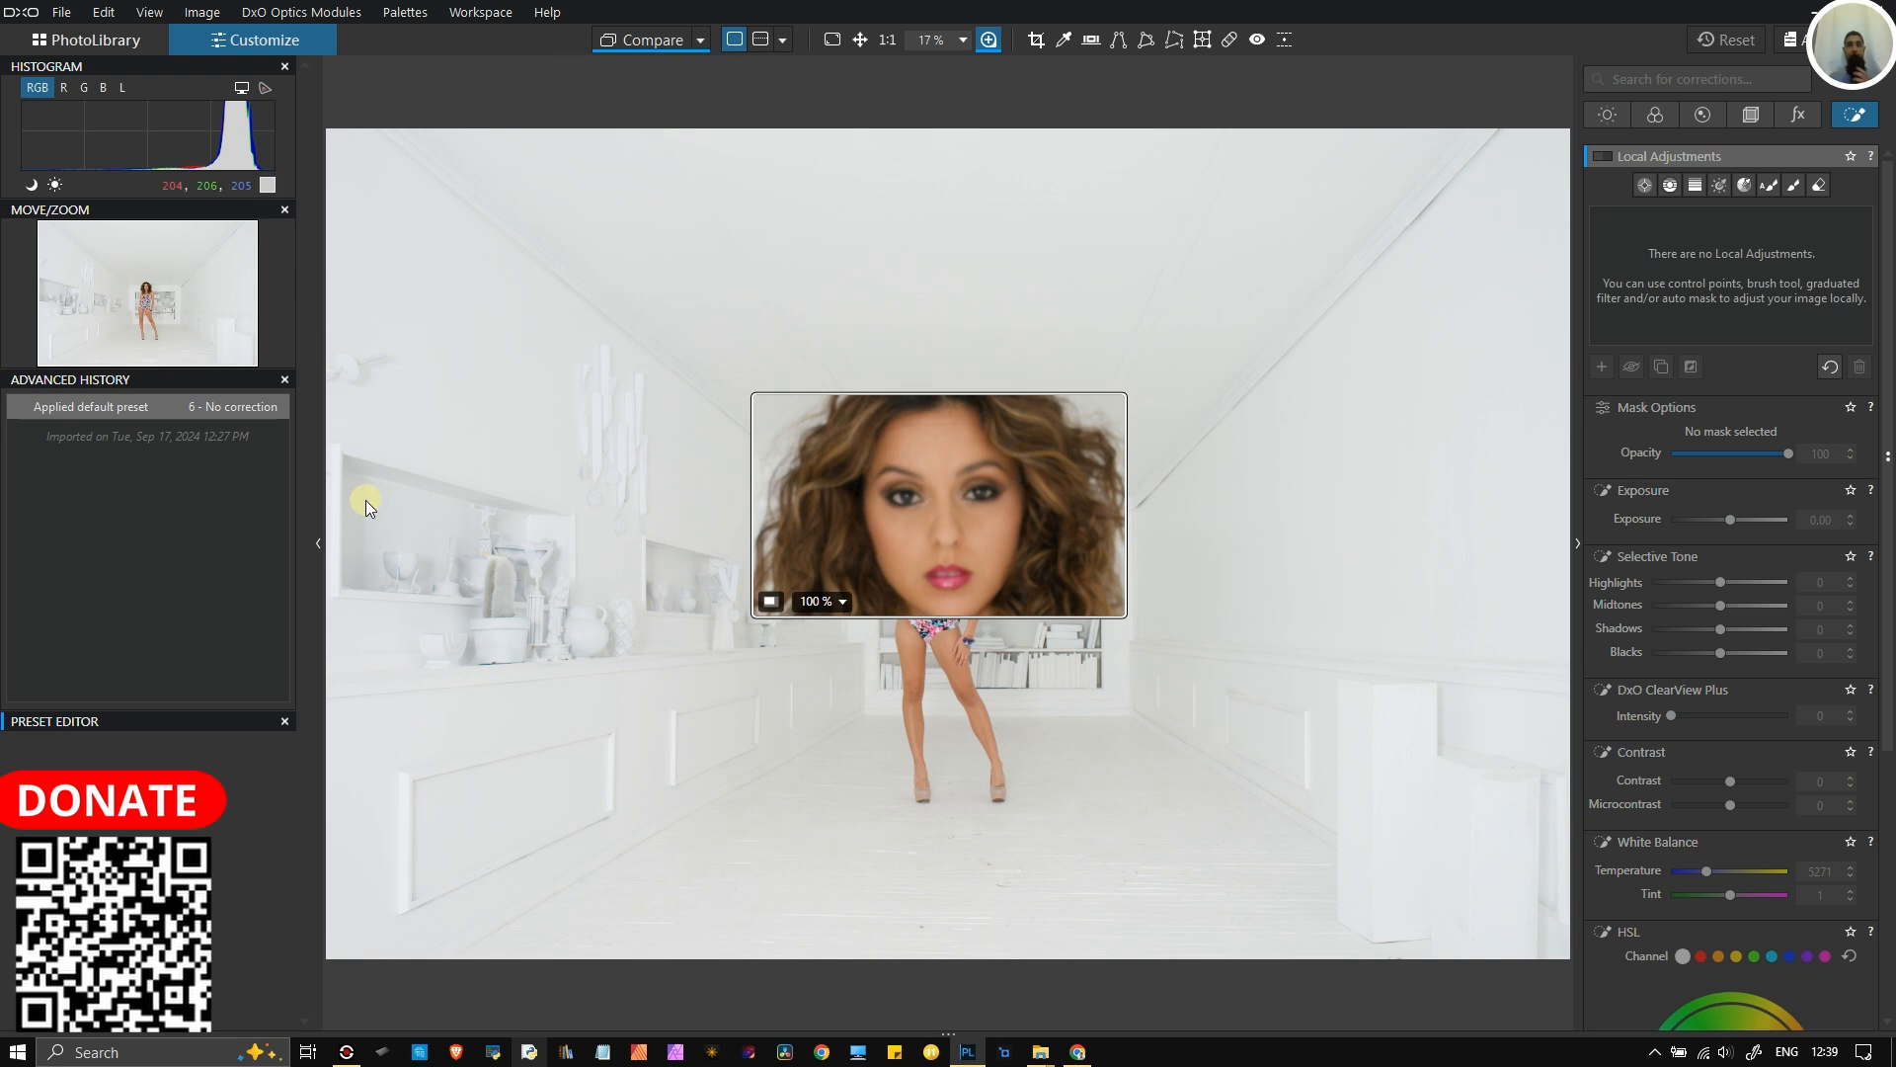
click(988, 36)
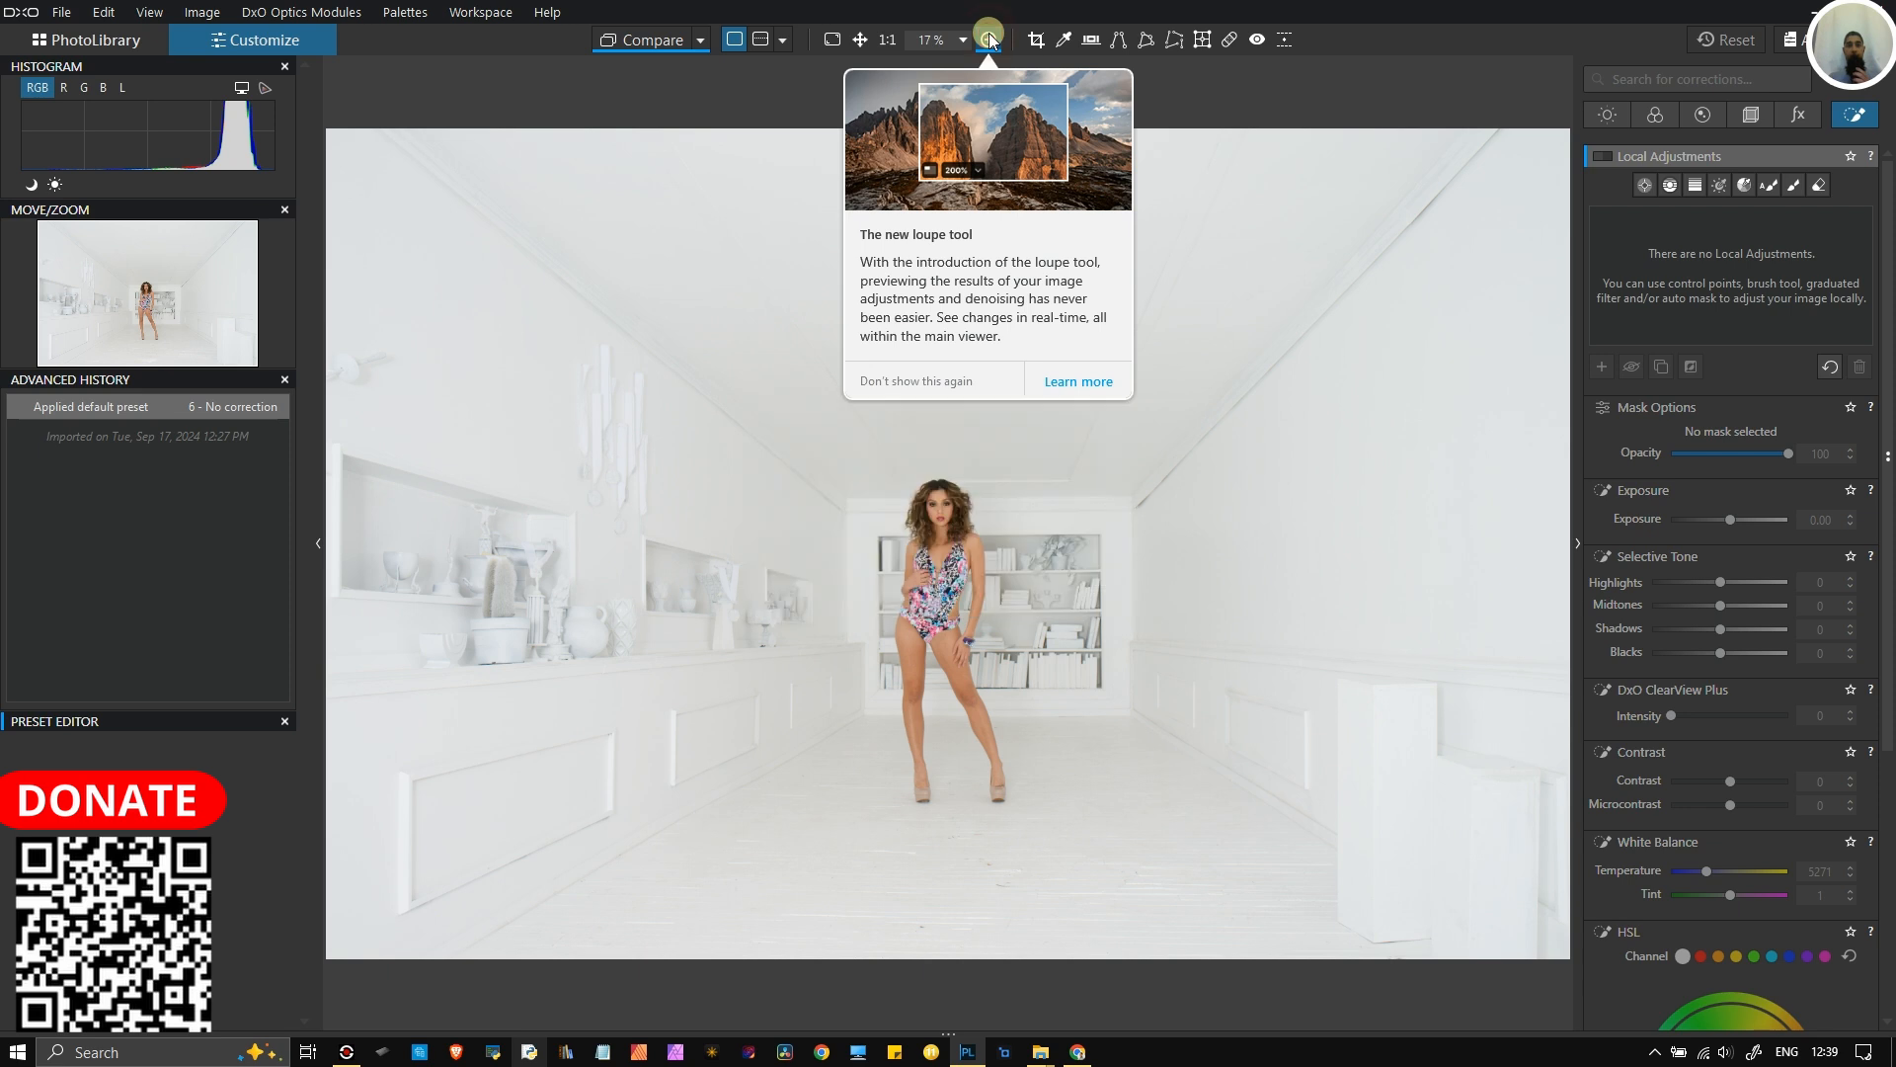
- Open the Milky Way night-sky photo from the library for editing and place the 100% Loupe over the mountain ridge
click(102, 42)
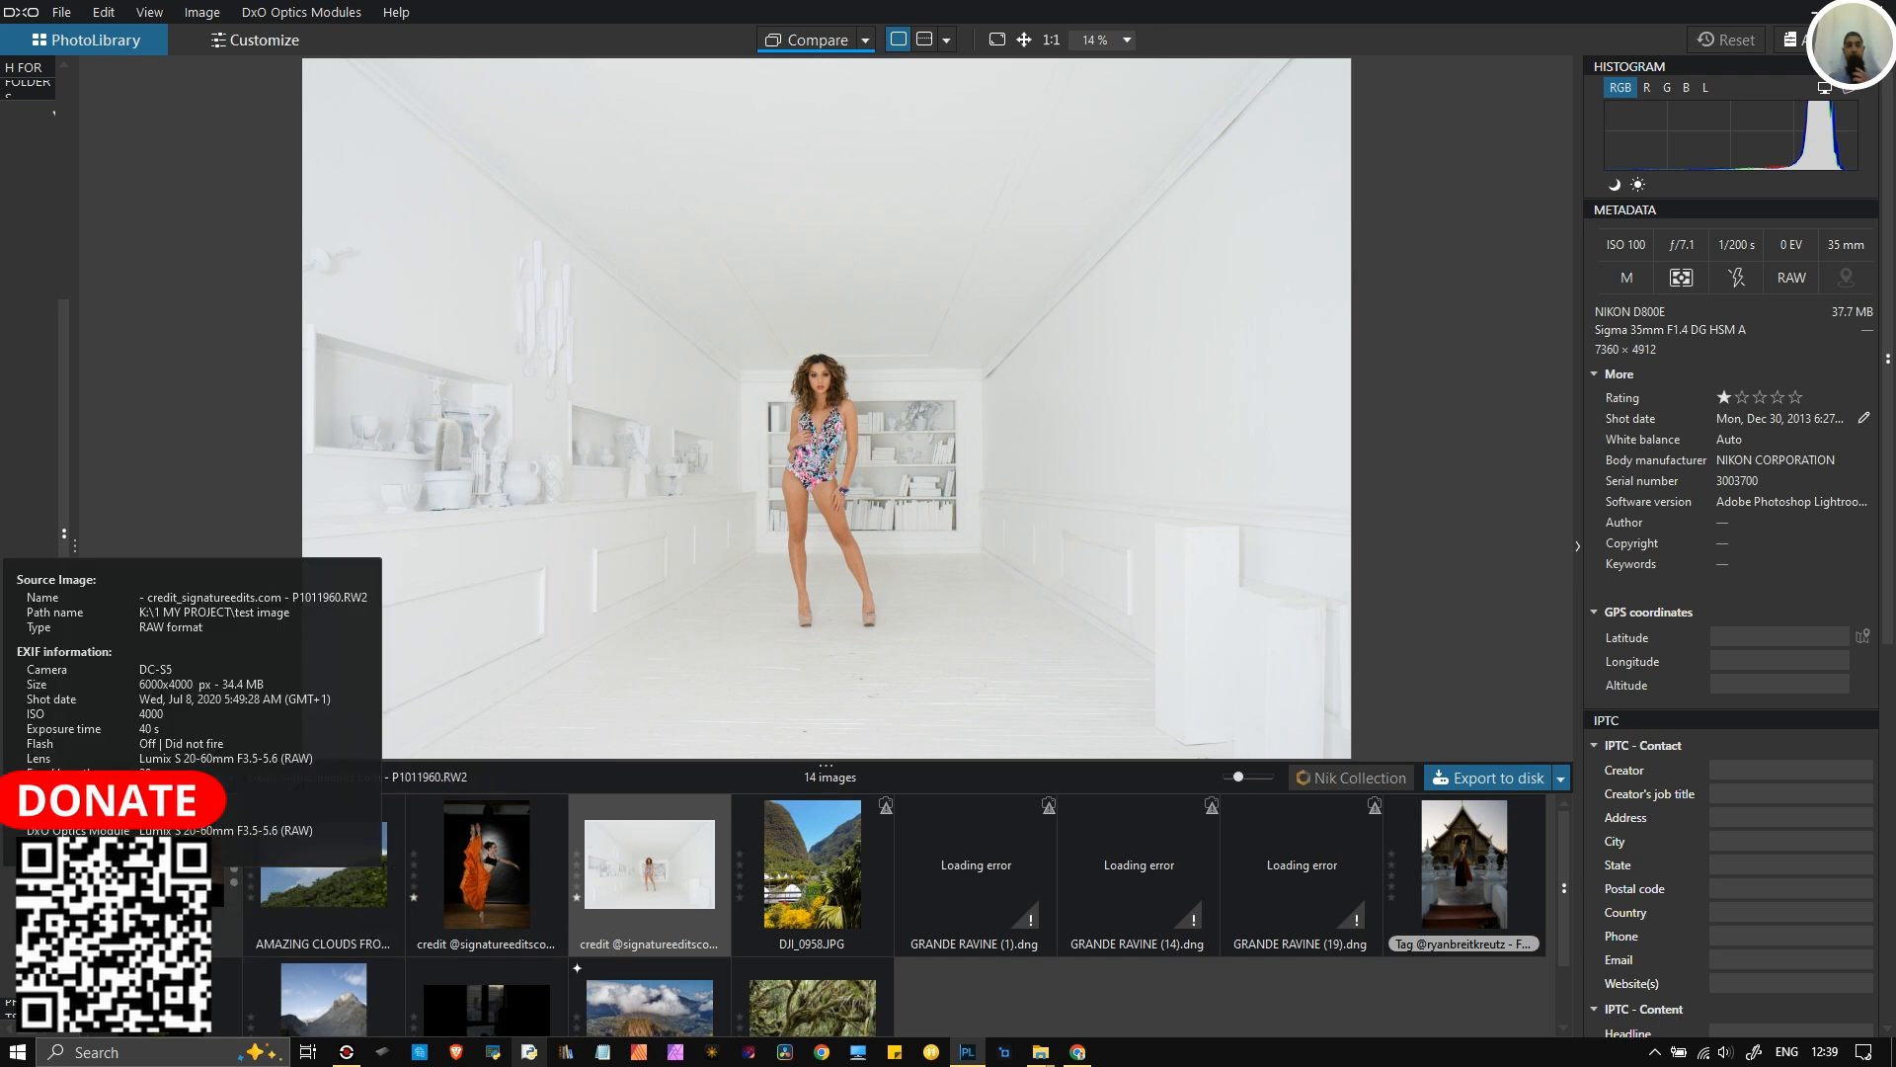
click(222, 869)
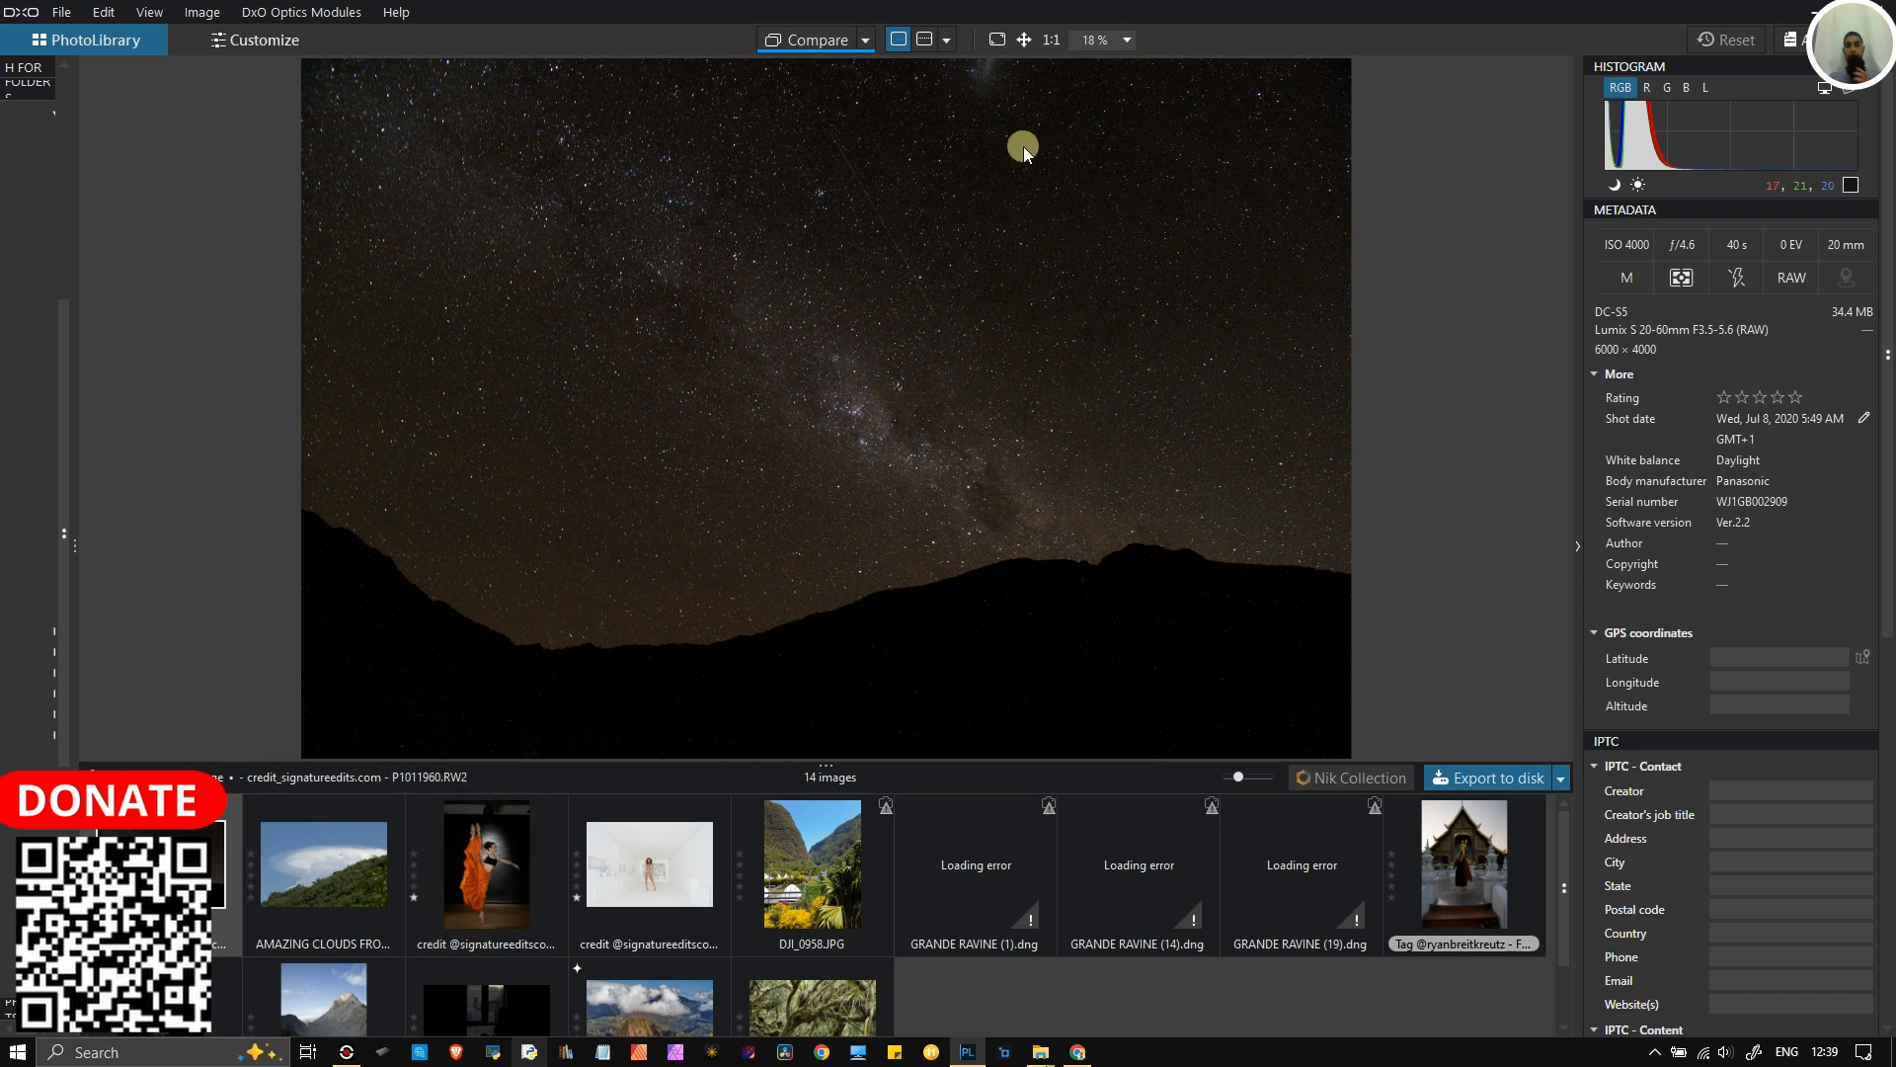
click(252, 40)
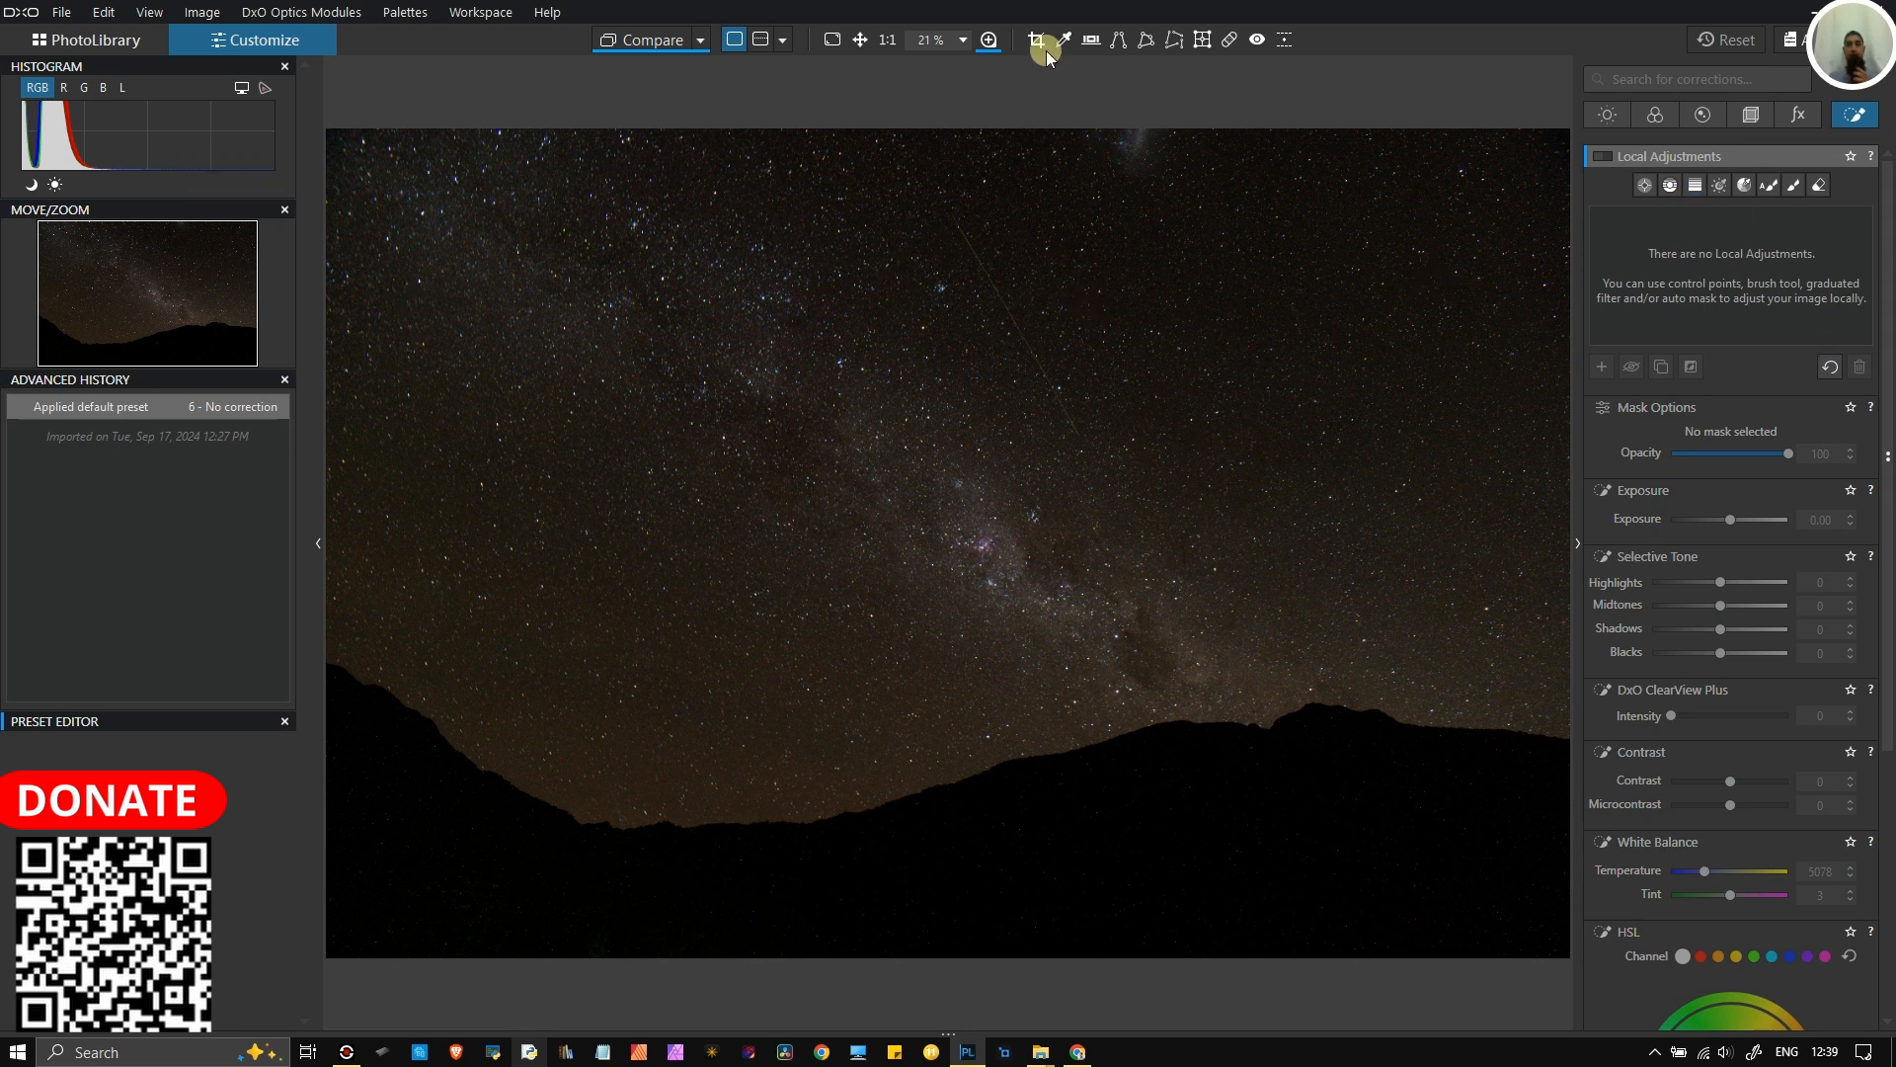
mouse_move(985, 47)
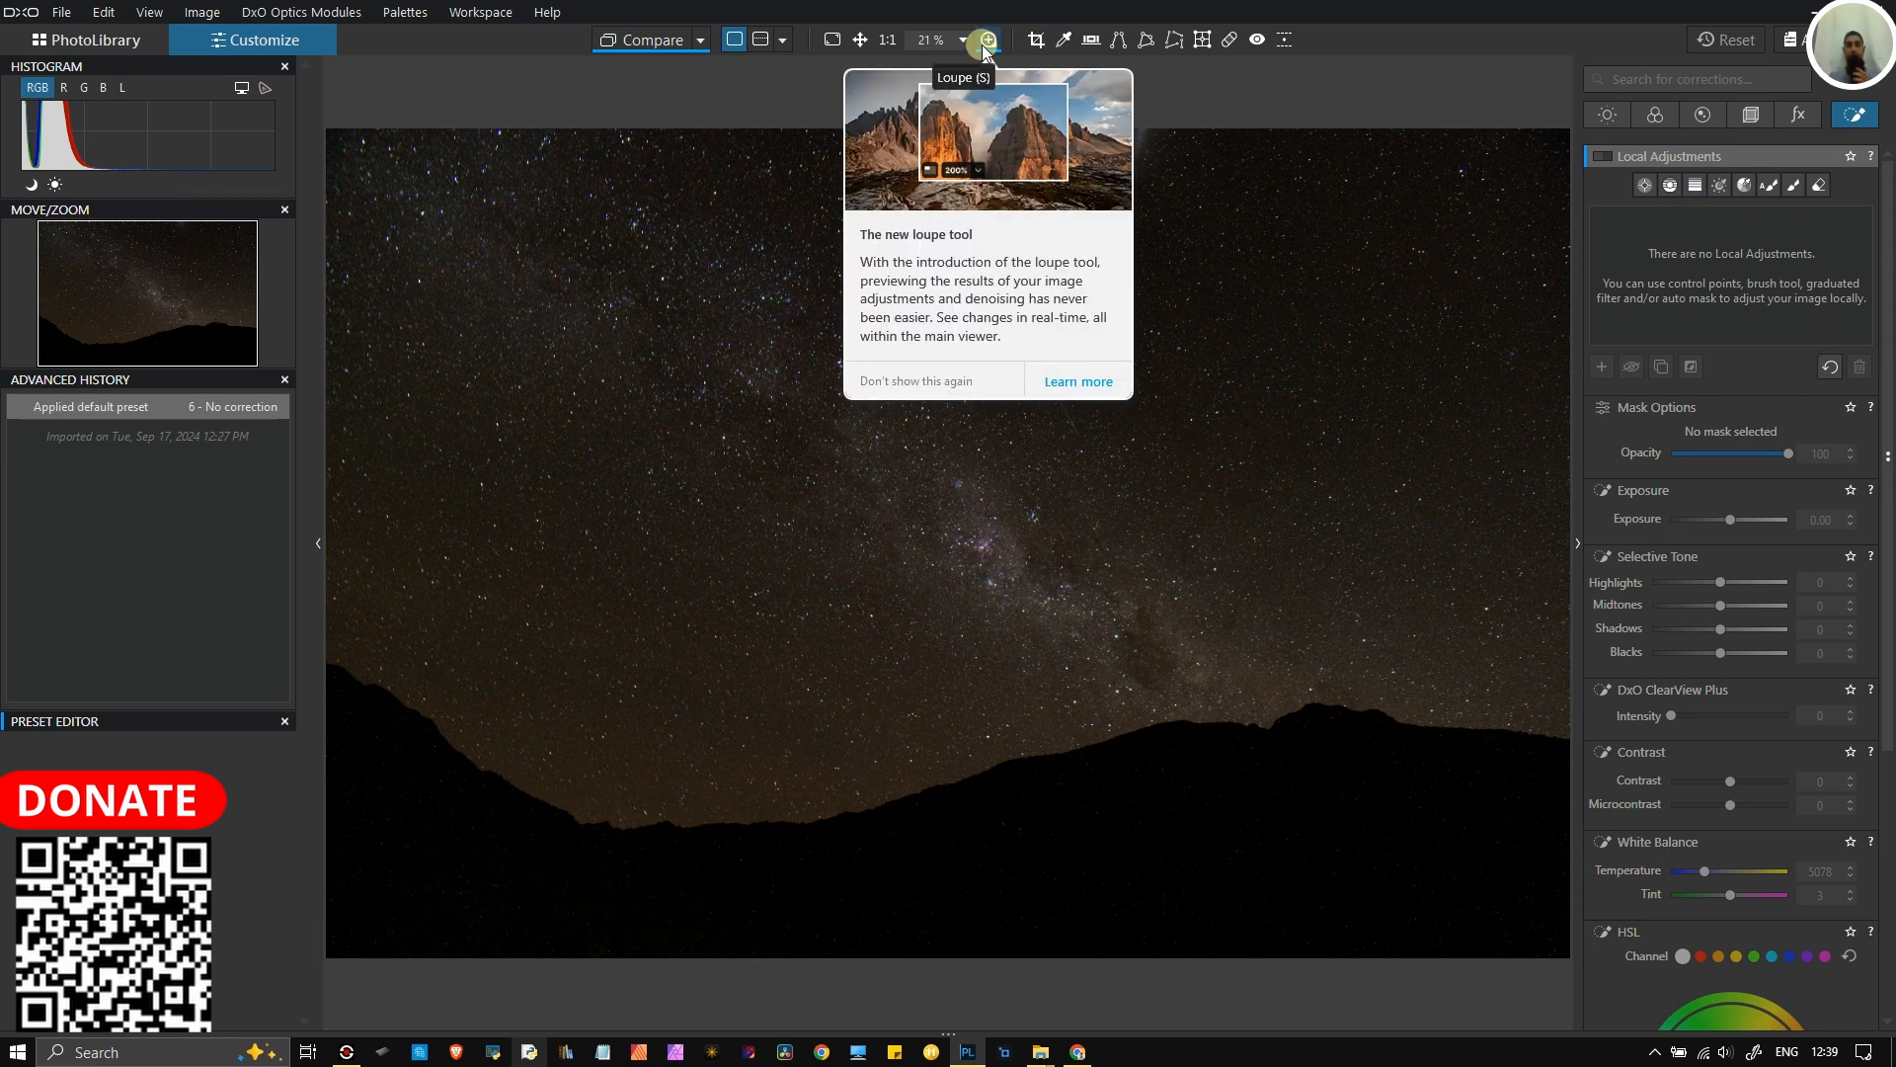
click(985, 44)
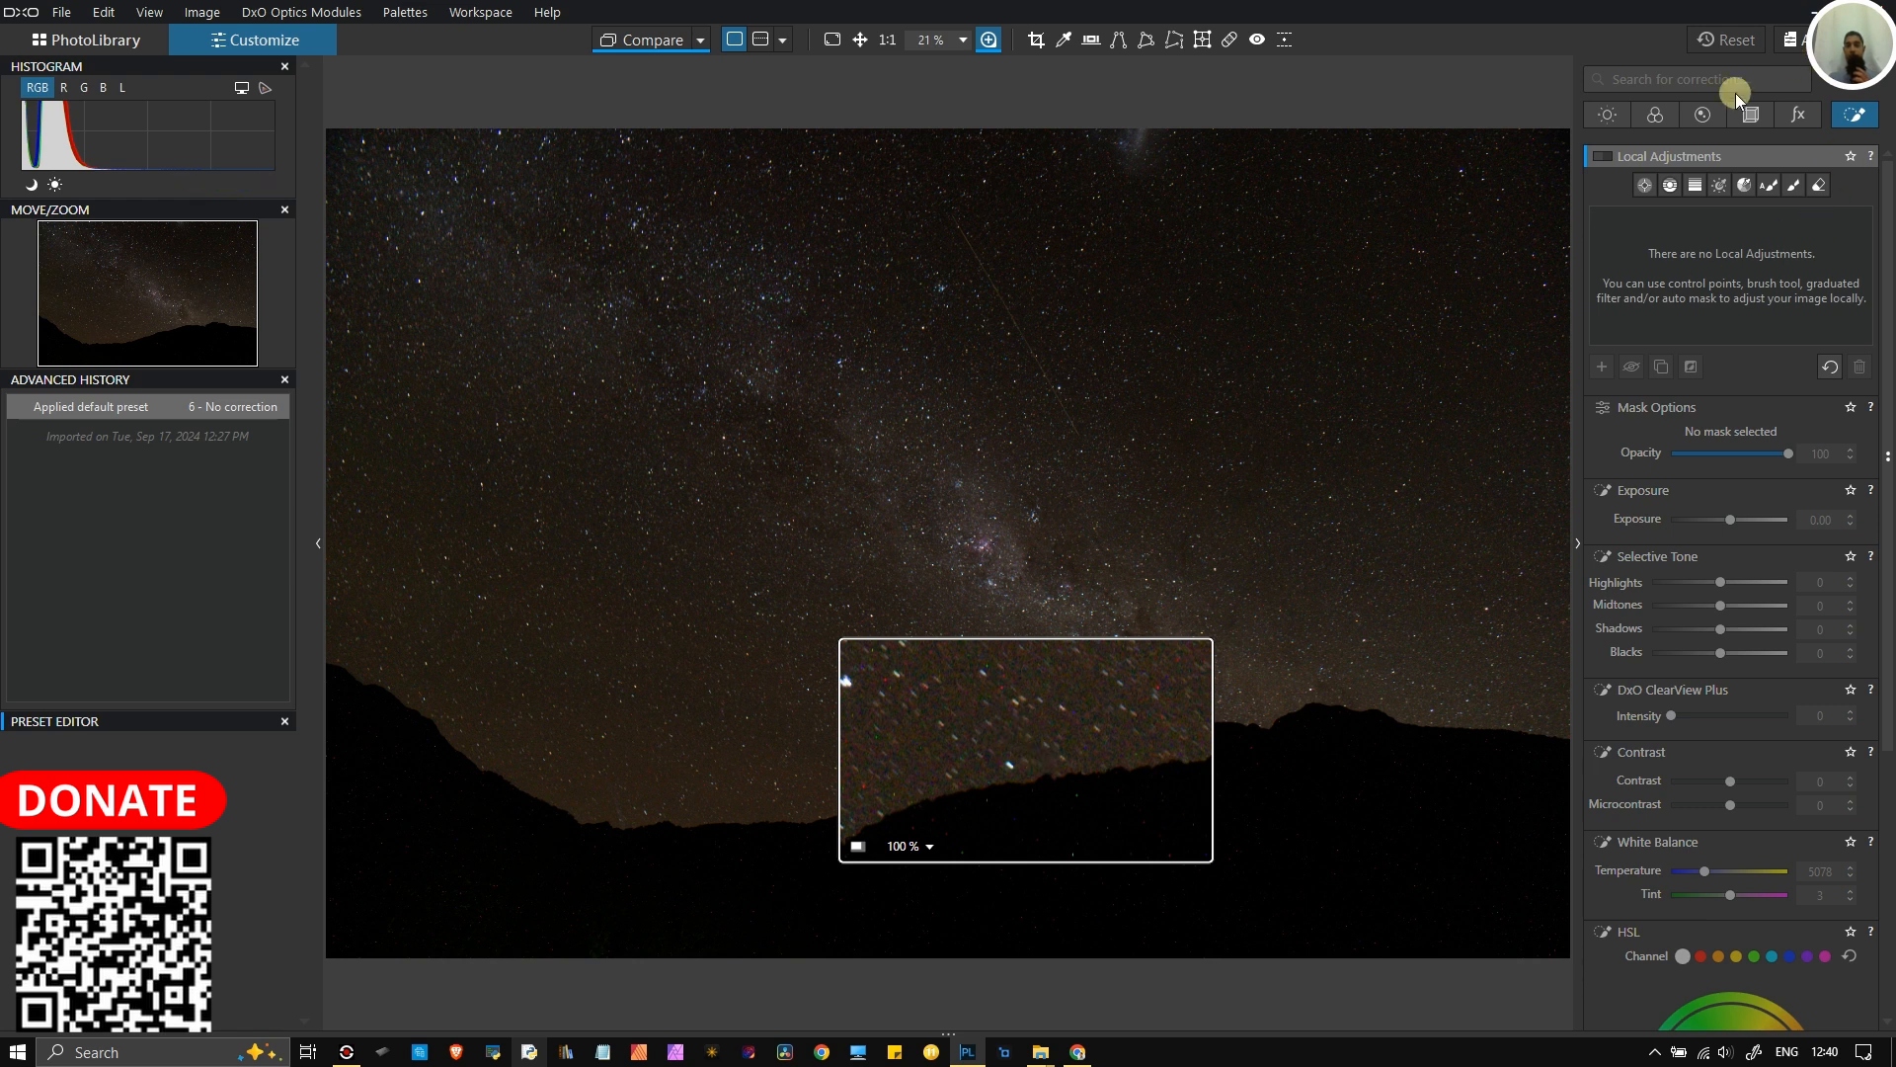
- Enable the manual Exposure correction and raise the exposure to 0.36
click(1604, 111)
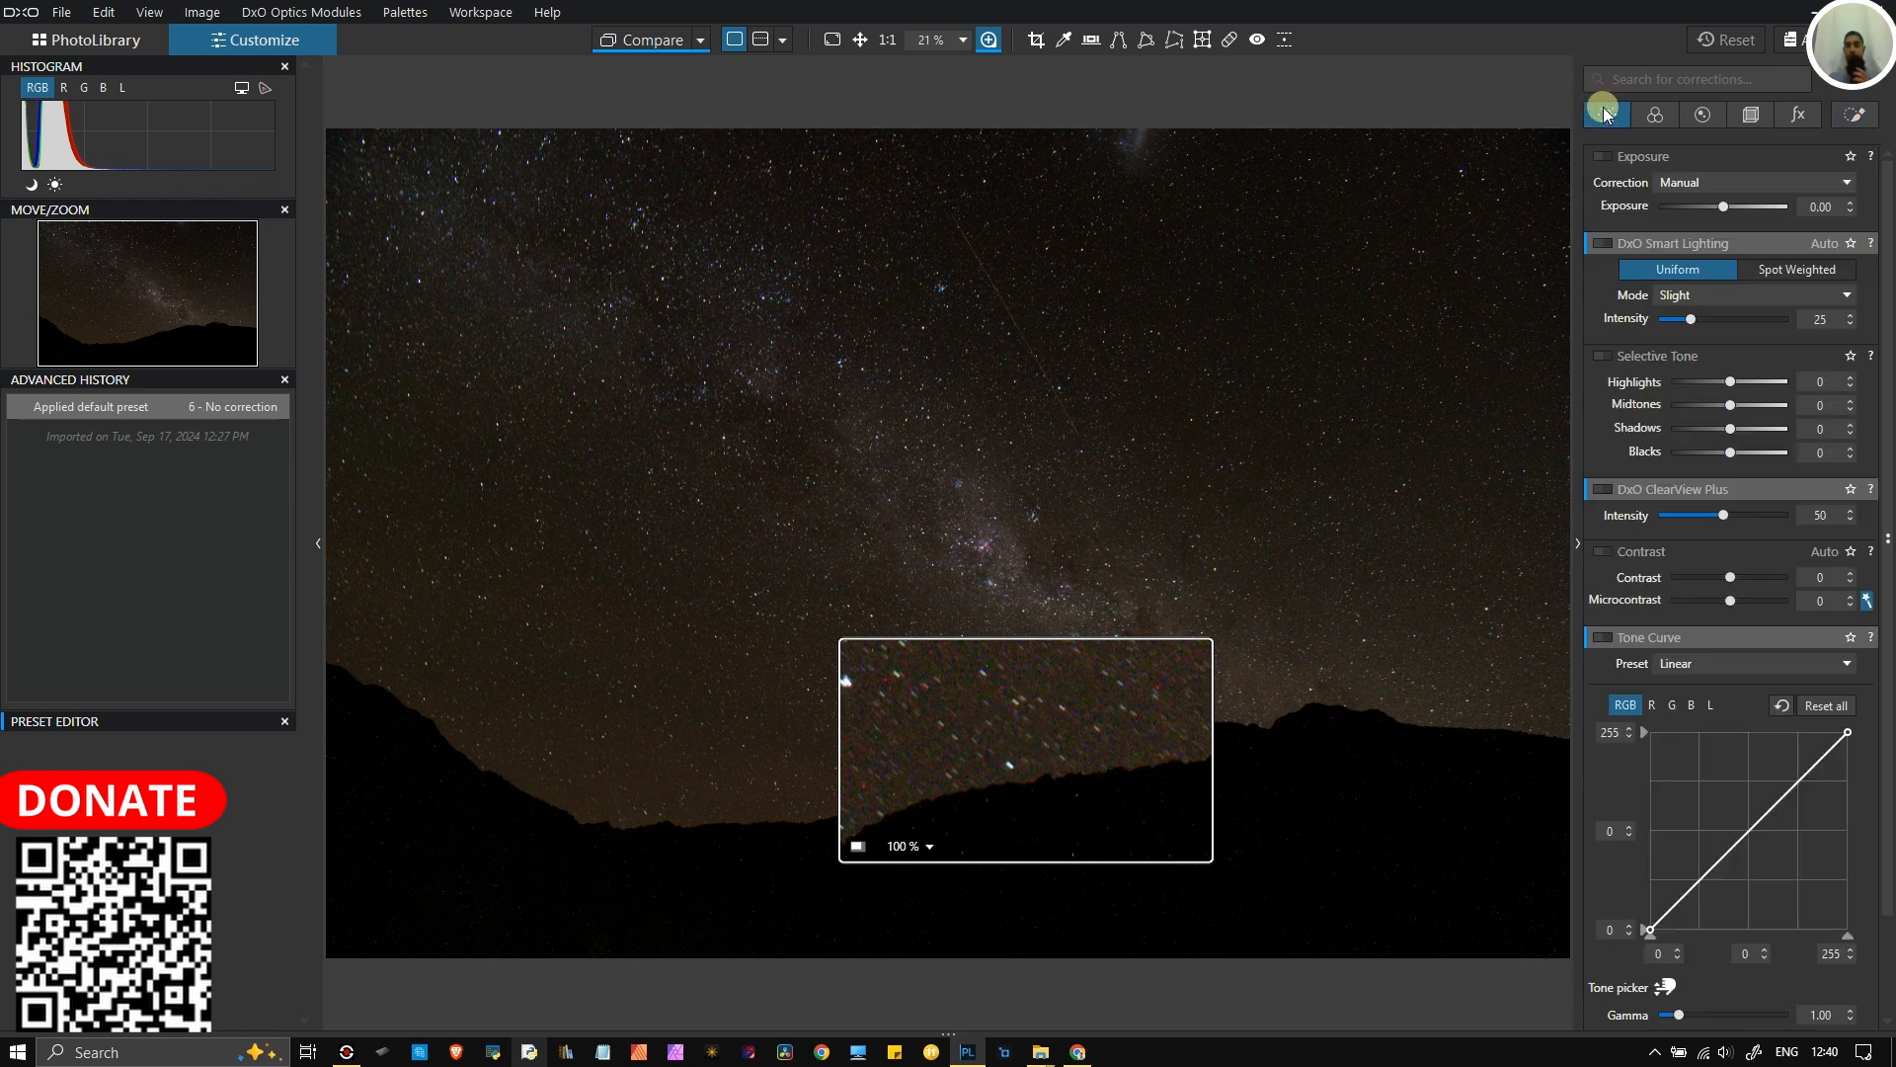
click(1603, 156)
drag(1724, 206, 1730, 207)
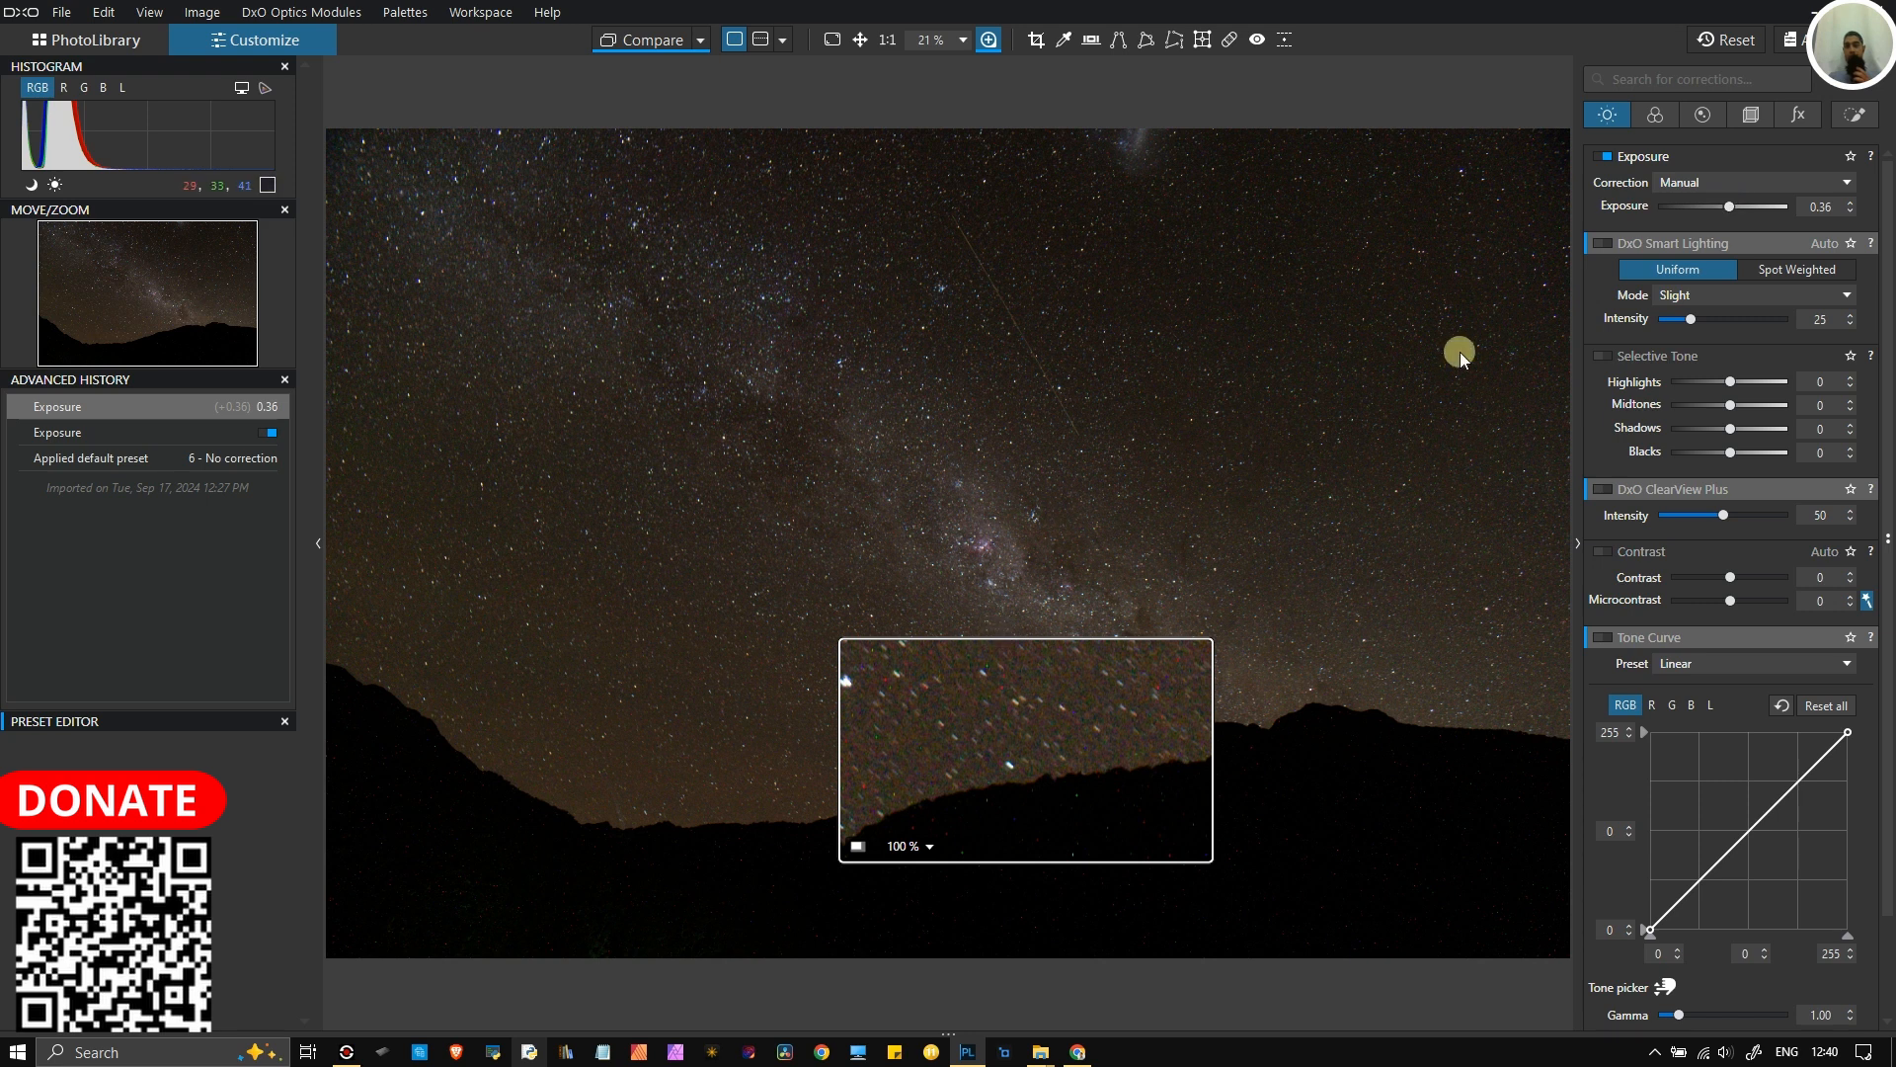
- Enlarge the loupe window and move it along the ridgeline to inspect the noise in the sky and mountain
click(853, 848)
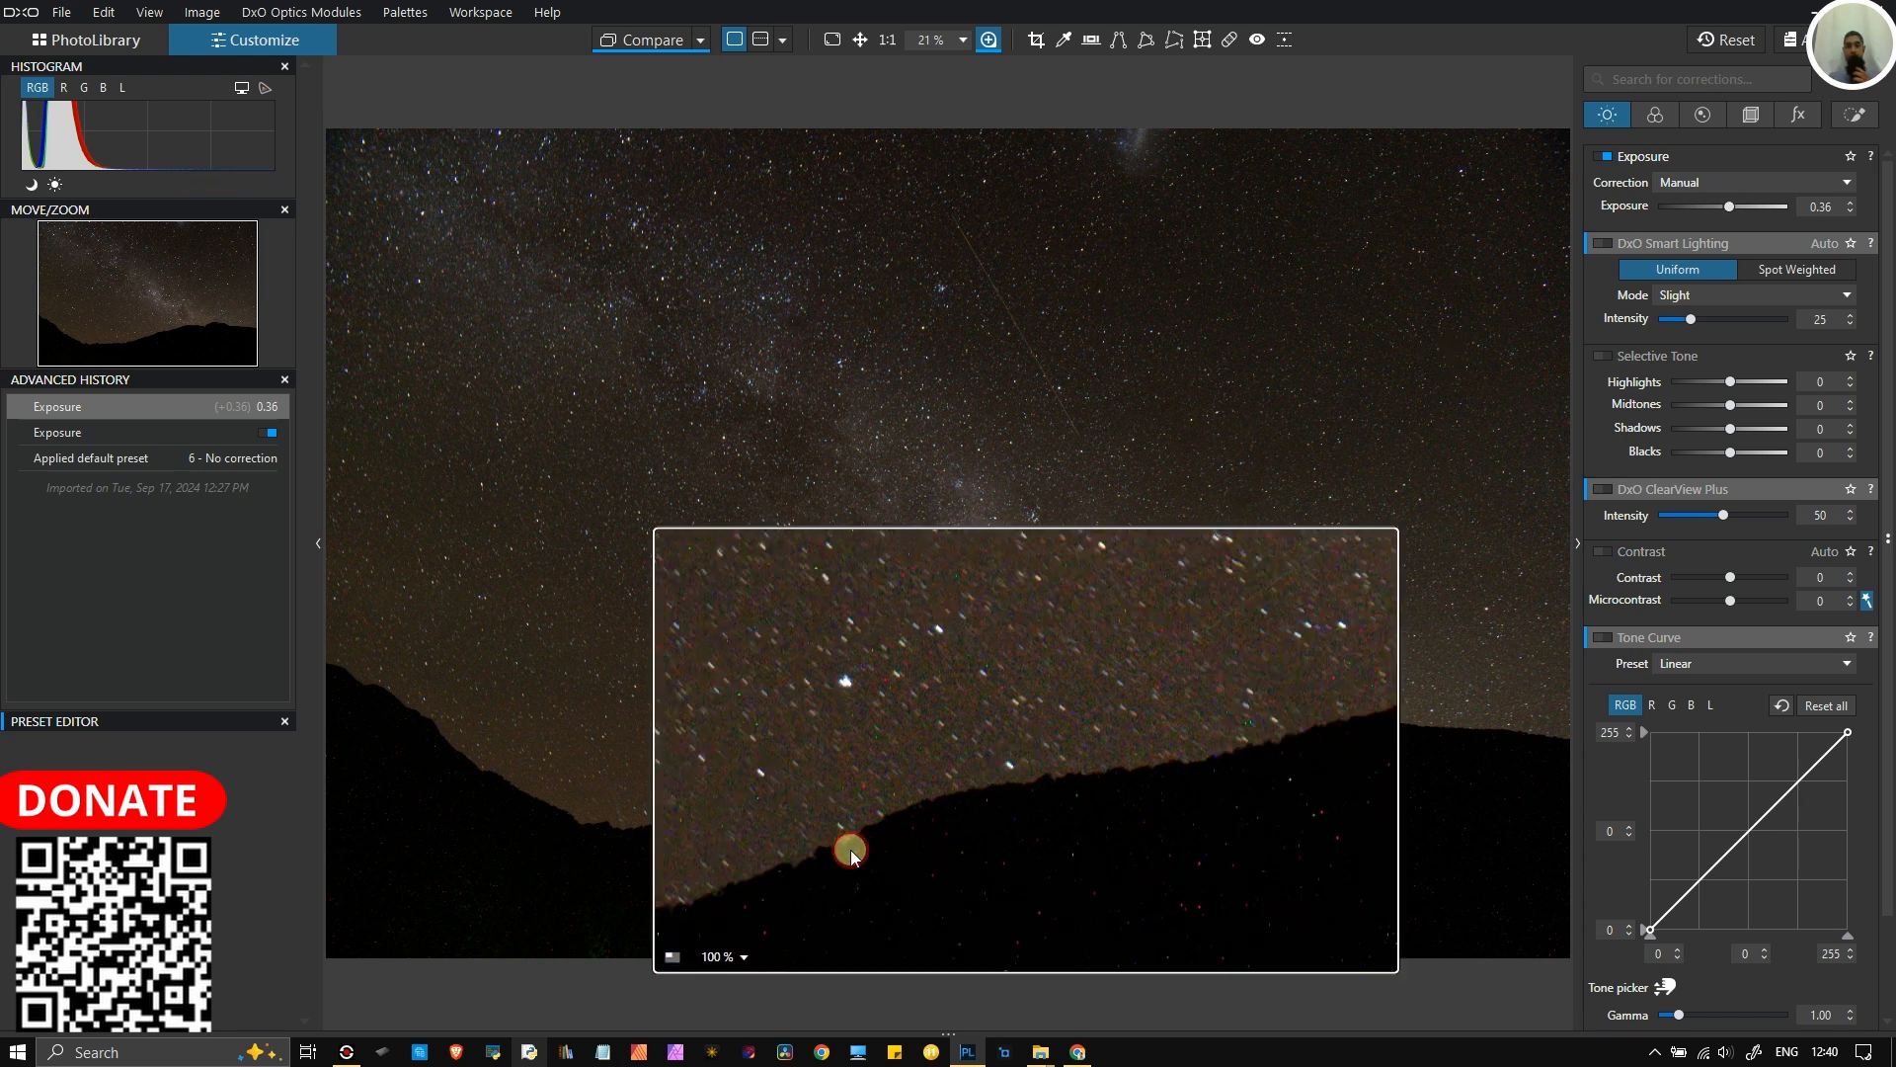
click(922, 783)
drag(921, 783, 1005, 787)
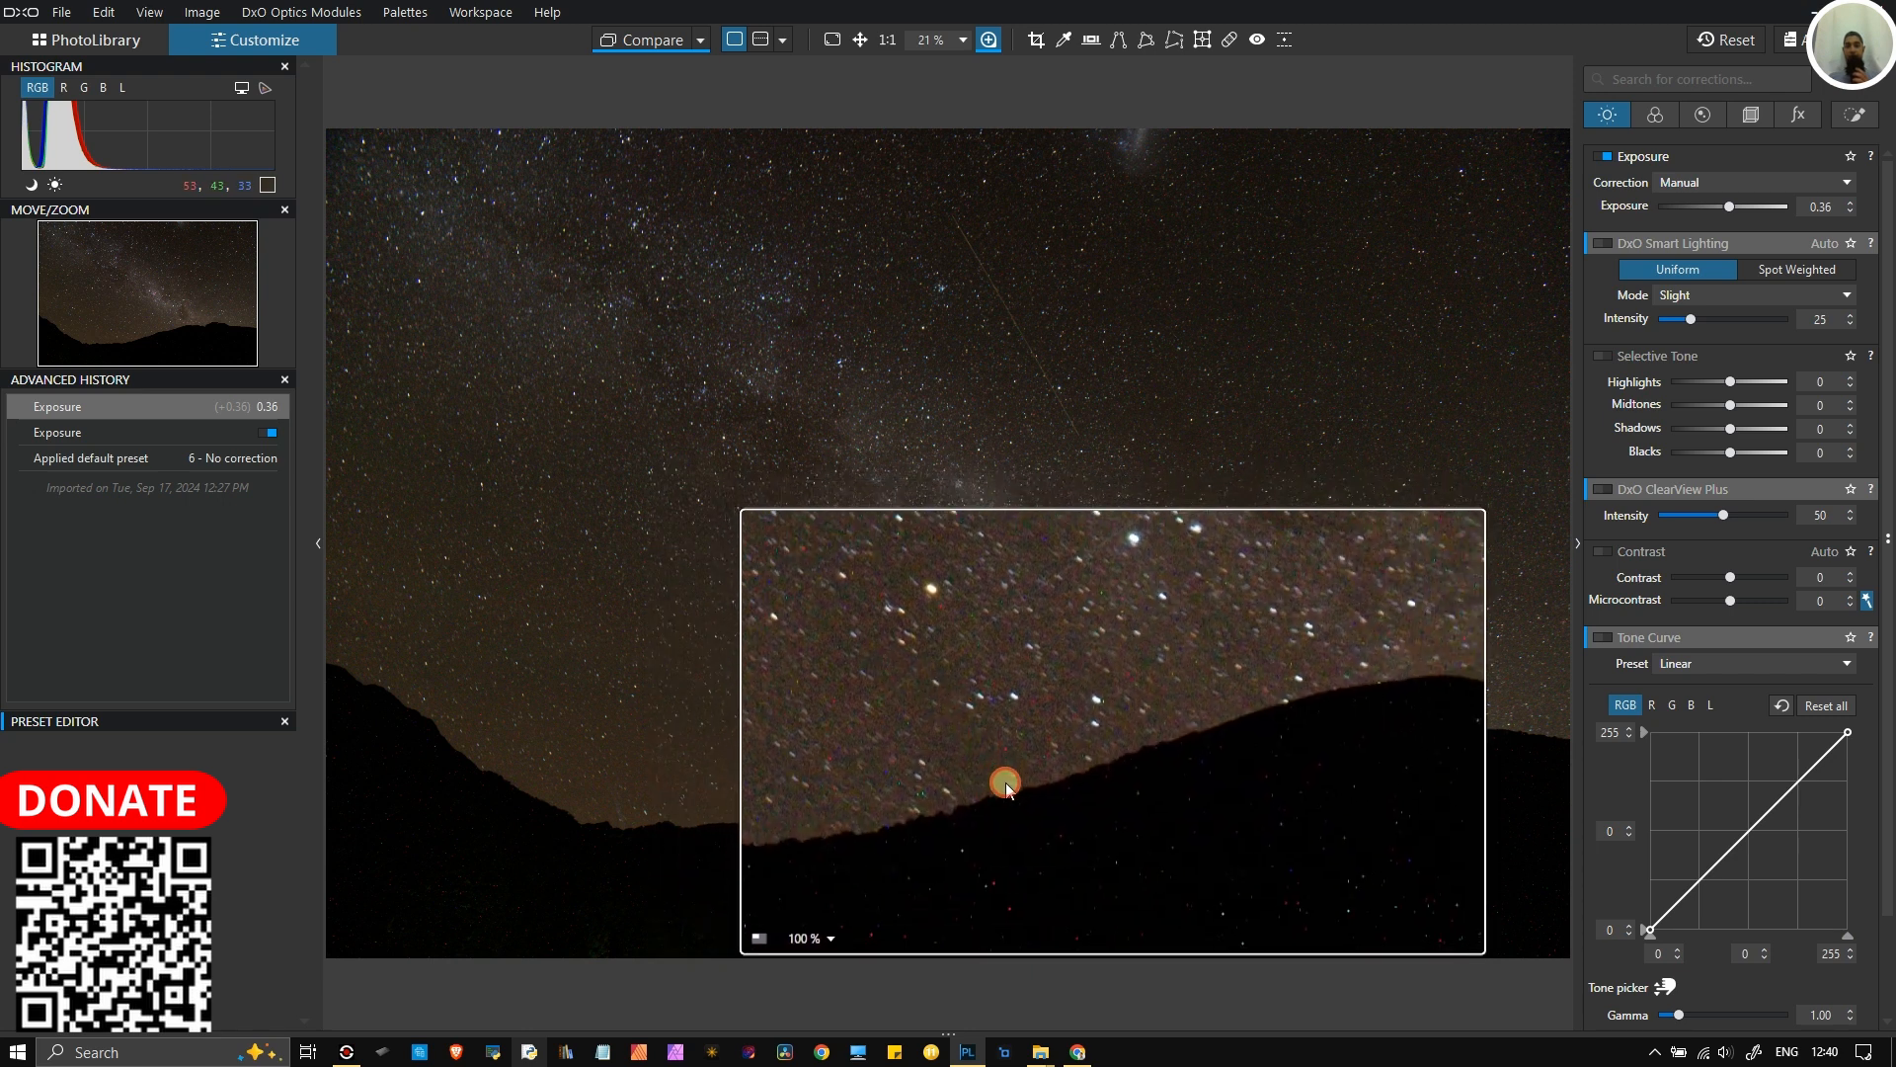
- Apply DeepPRIME XD/XD2s denoising to the night-sky photo, switching it off and on to compare the noise in the loupe
click(1704, 115)
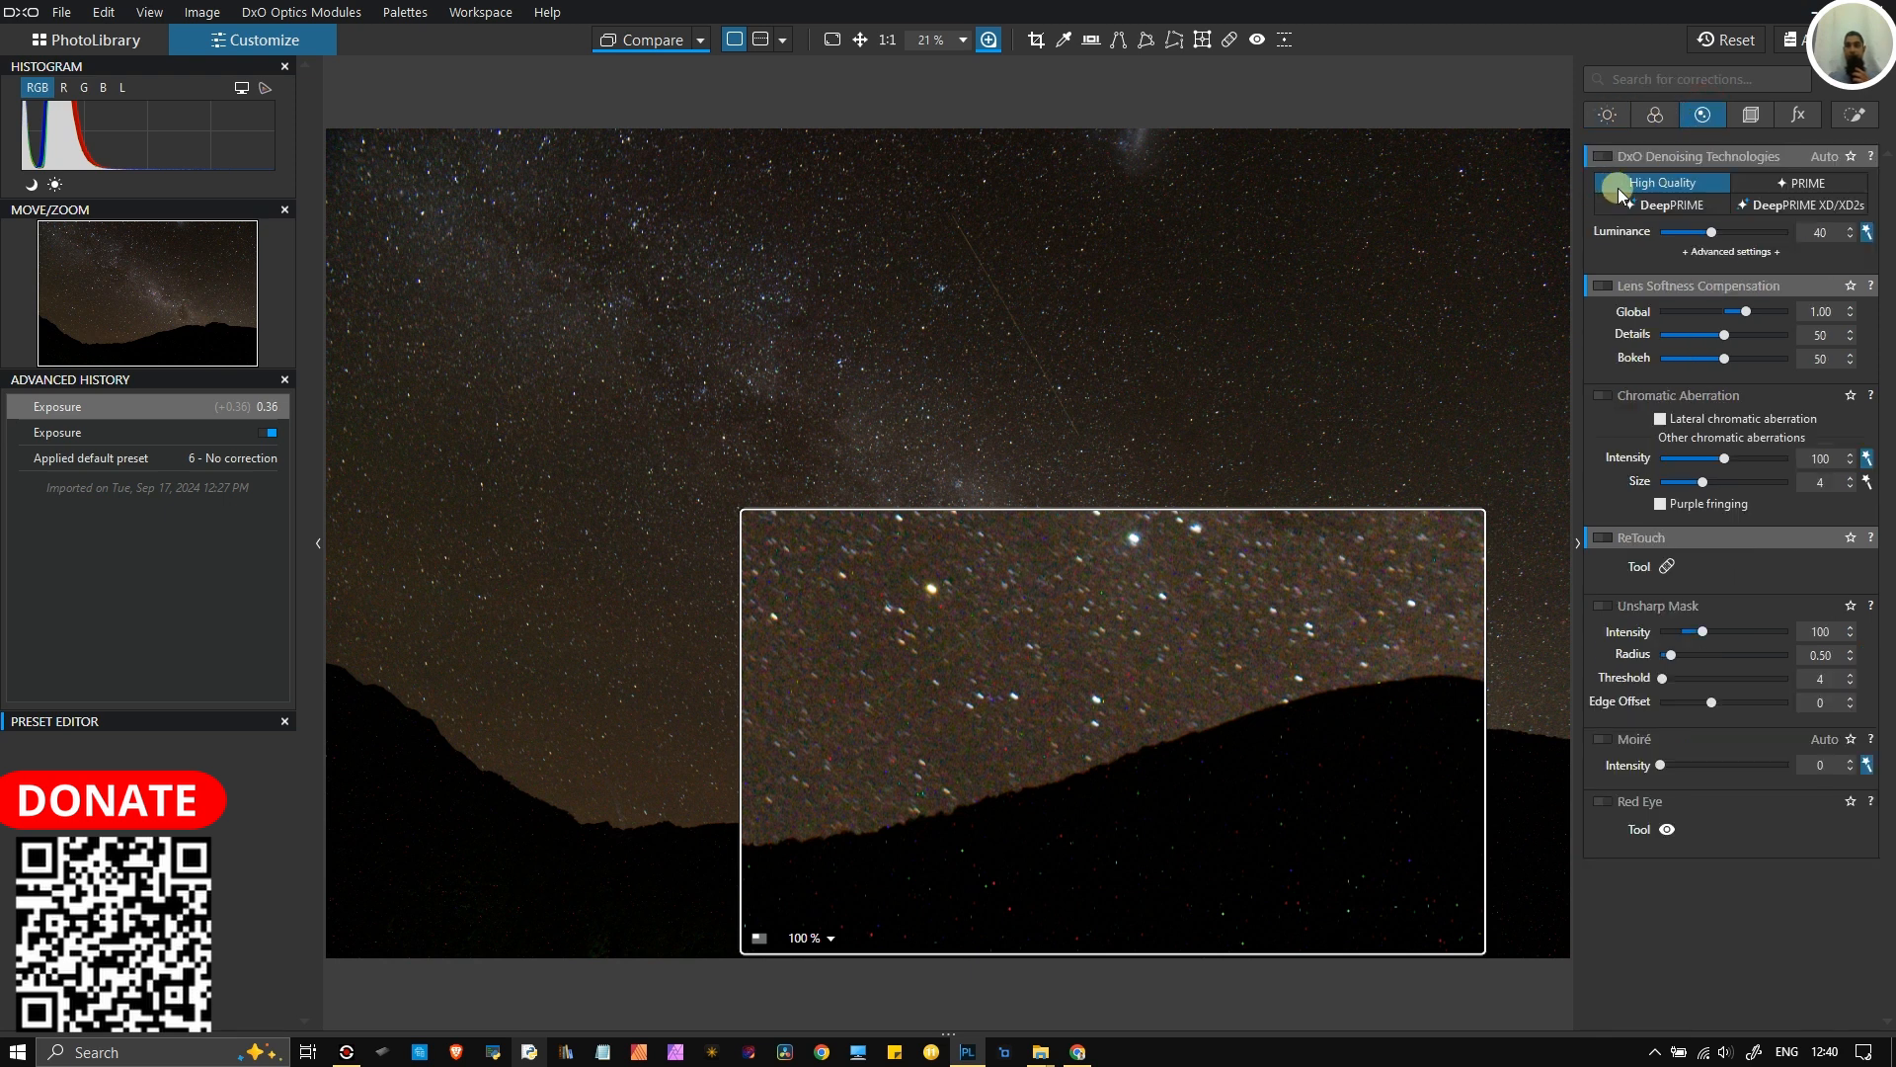
click(1781, 206)
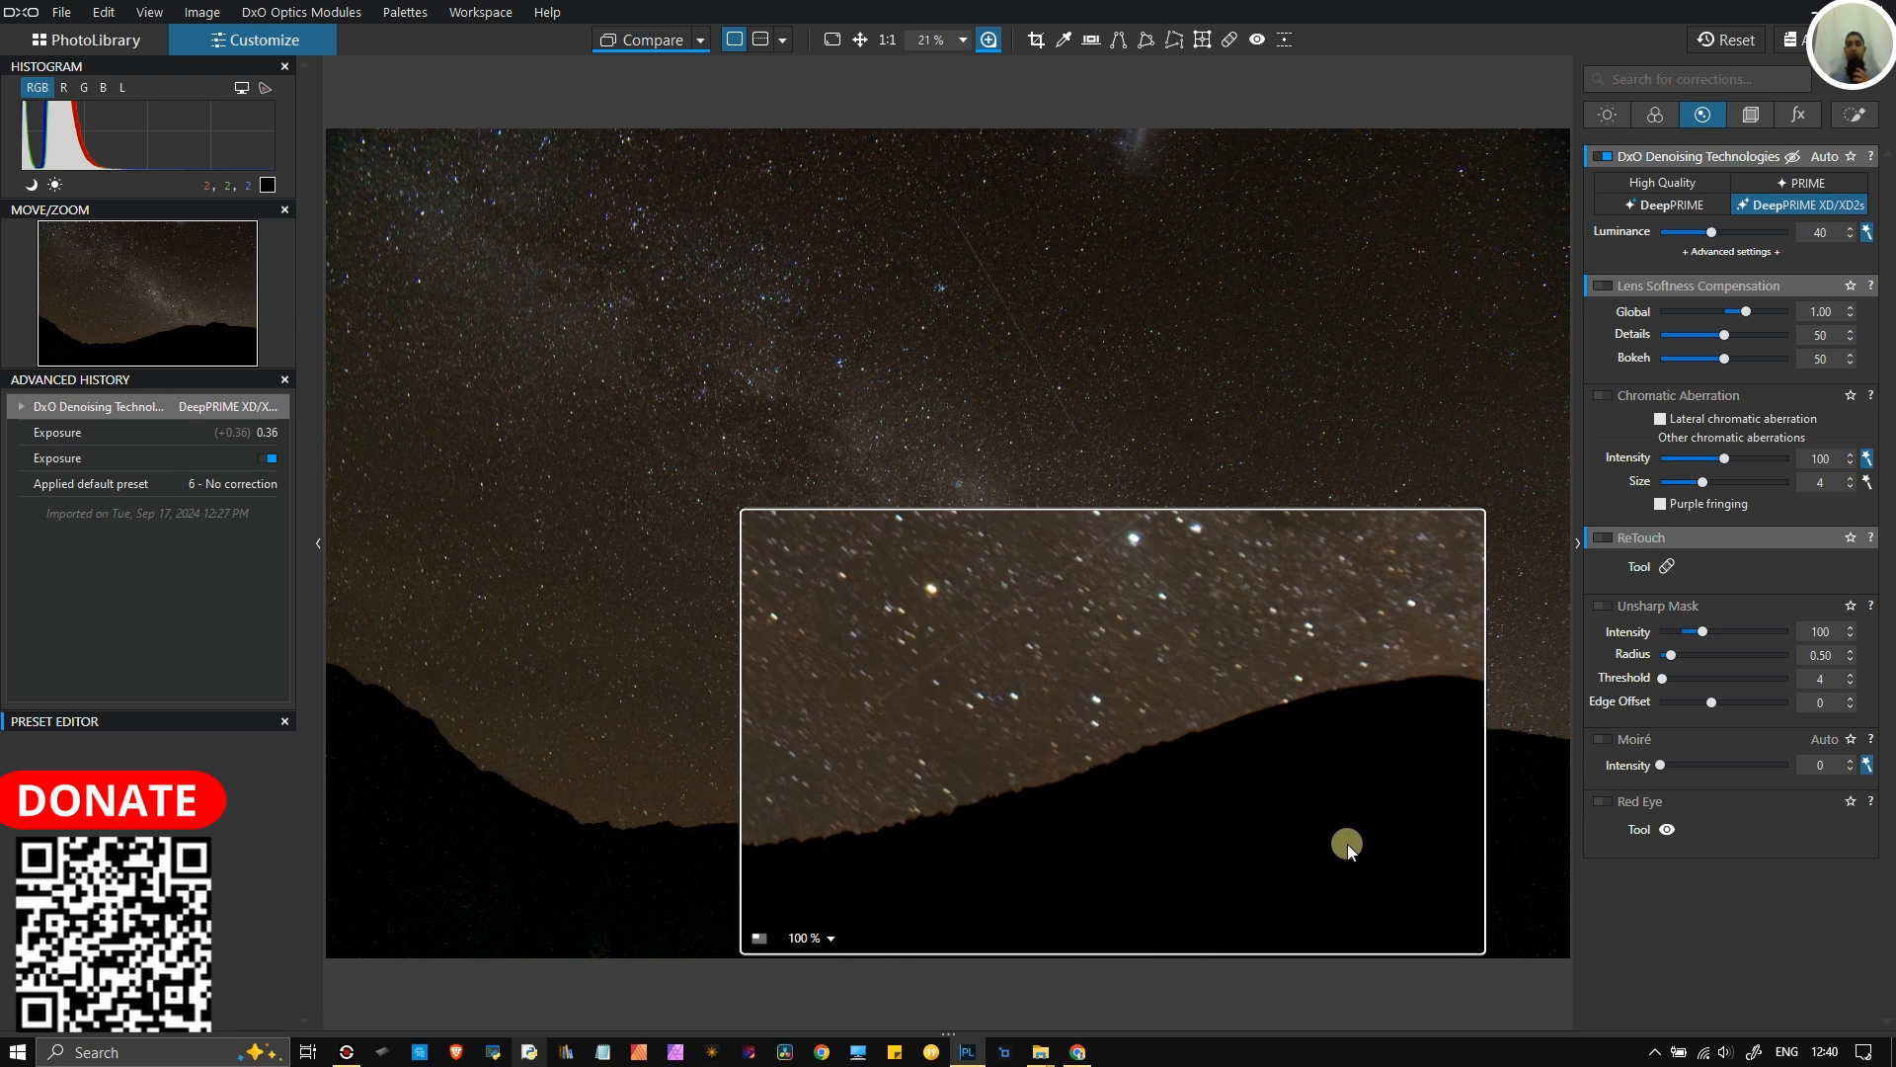
click(1606, 156)
click(1606, 156)
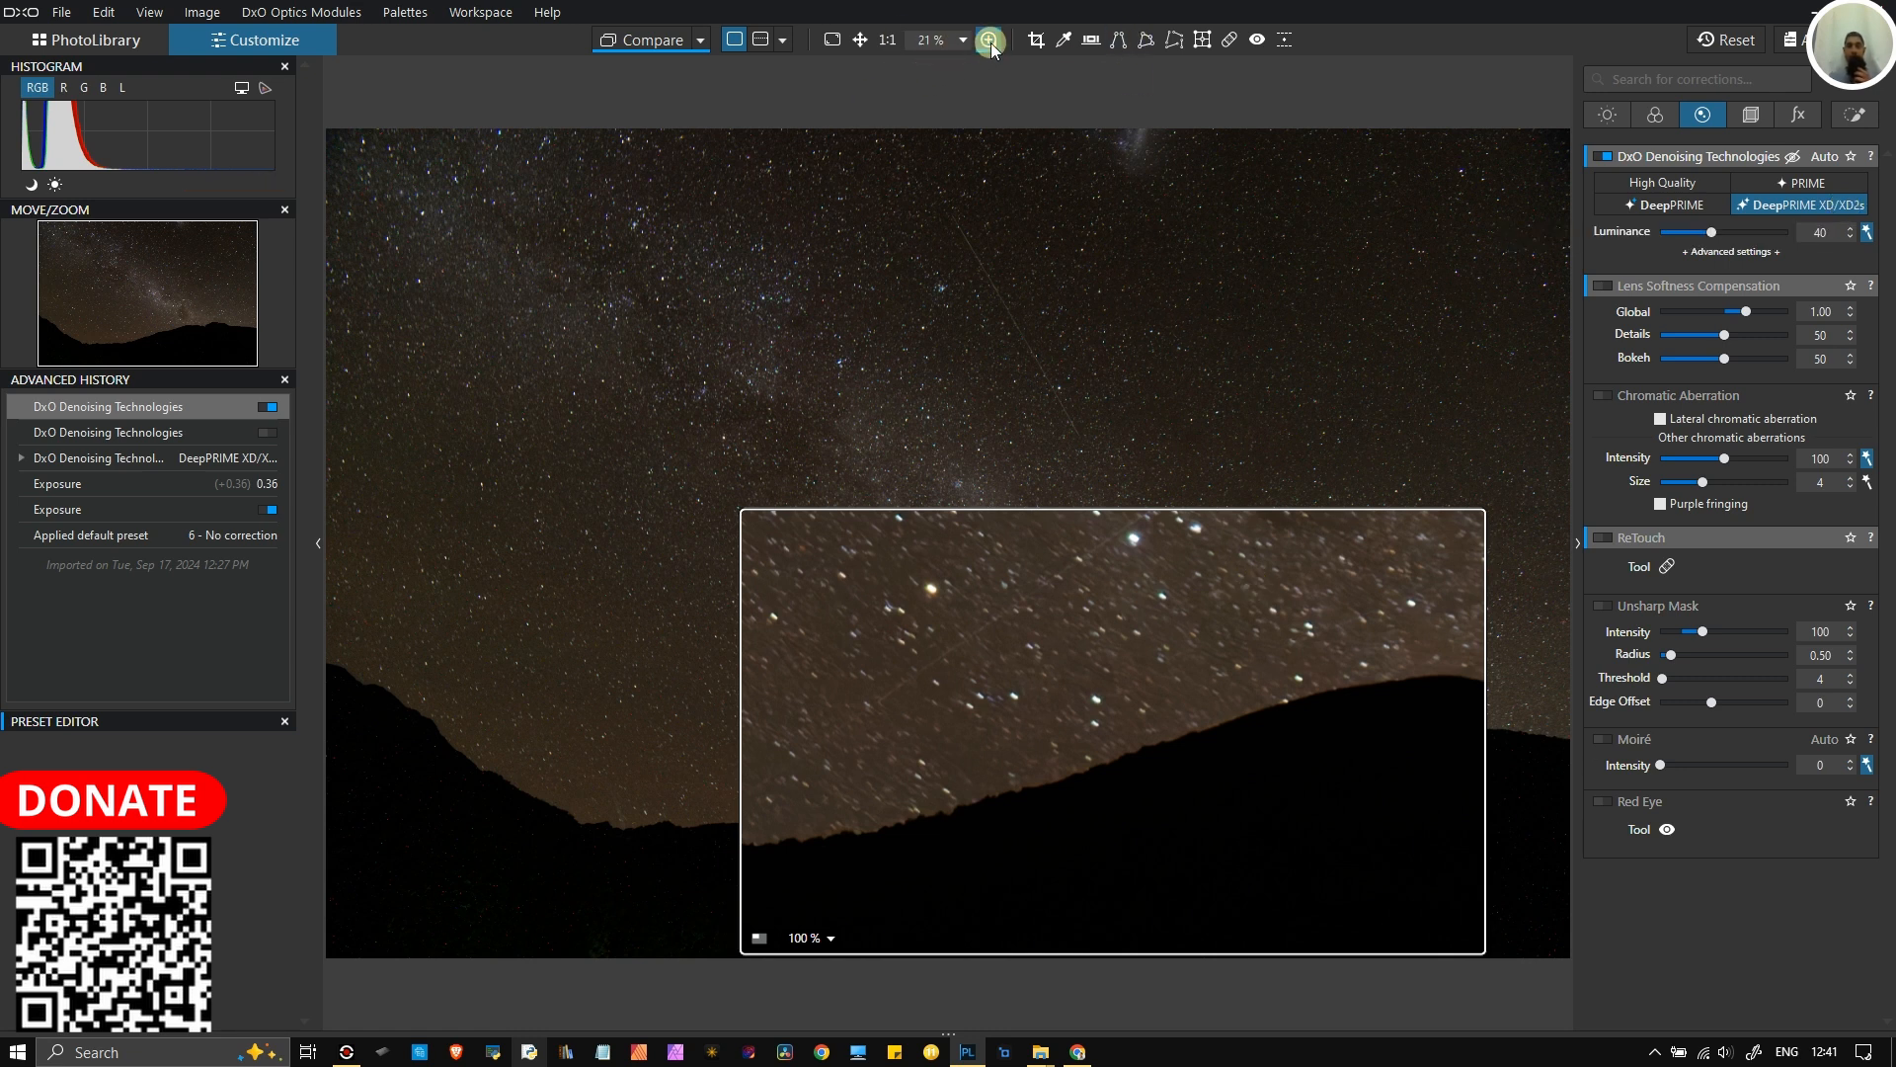
mouse_move(991, 47)
mouse_move(1614, 167)
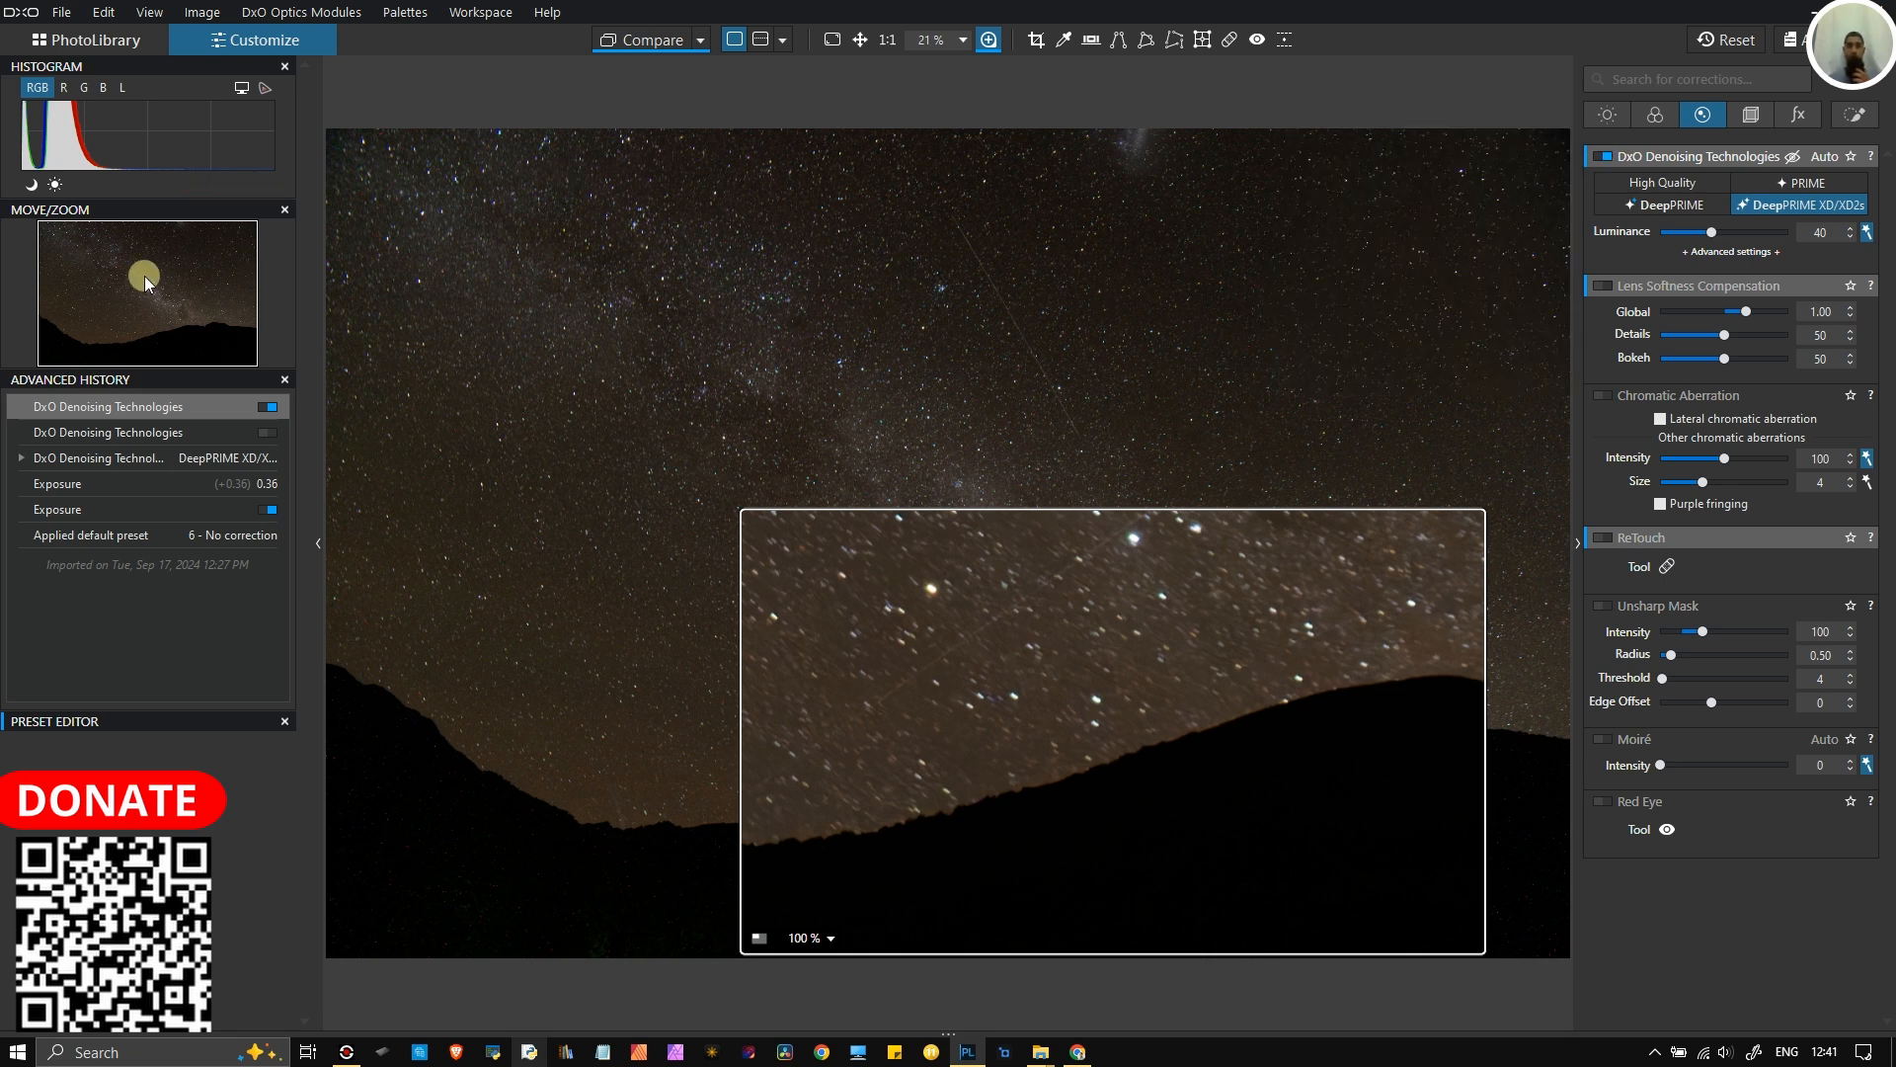
click(1596, 154)
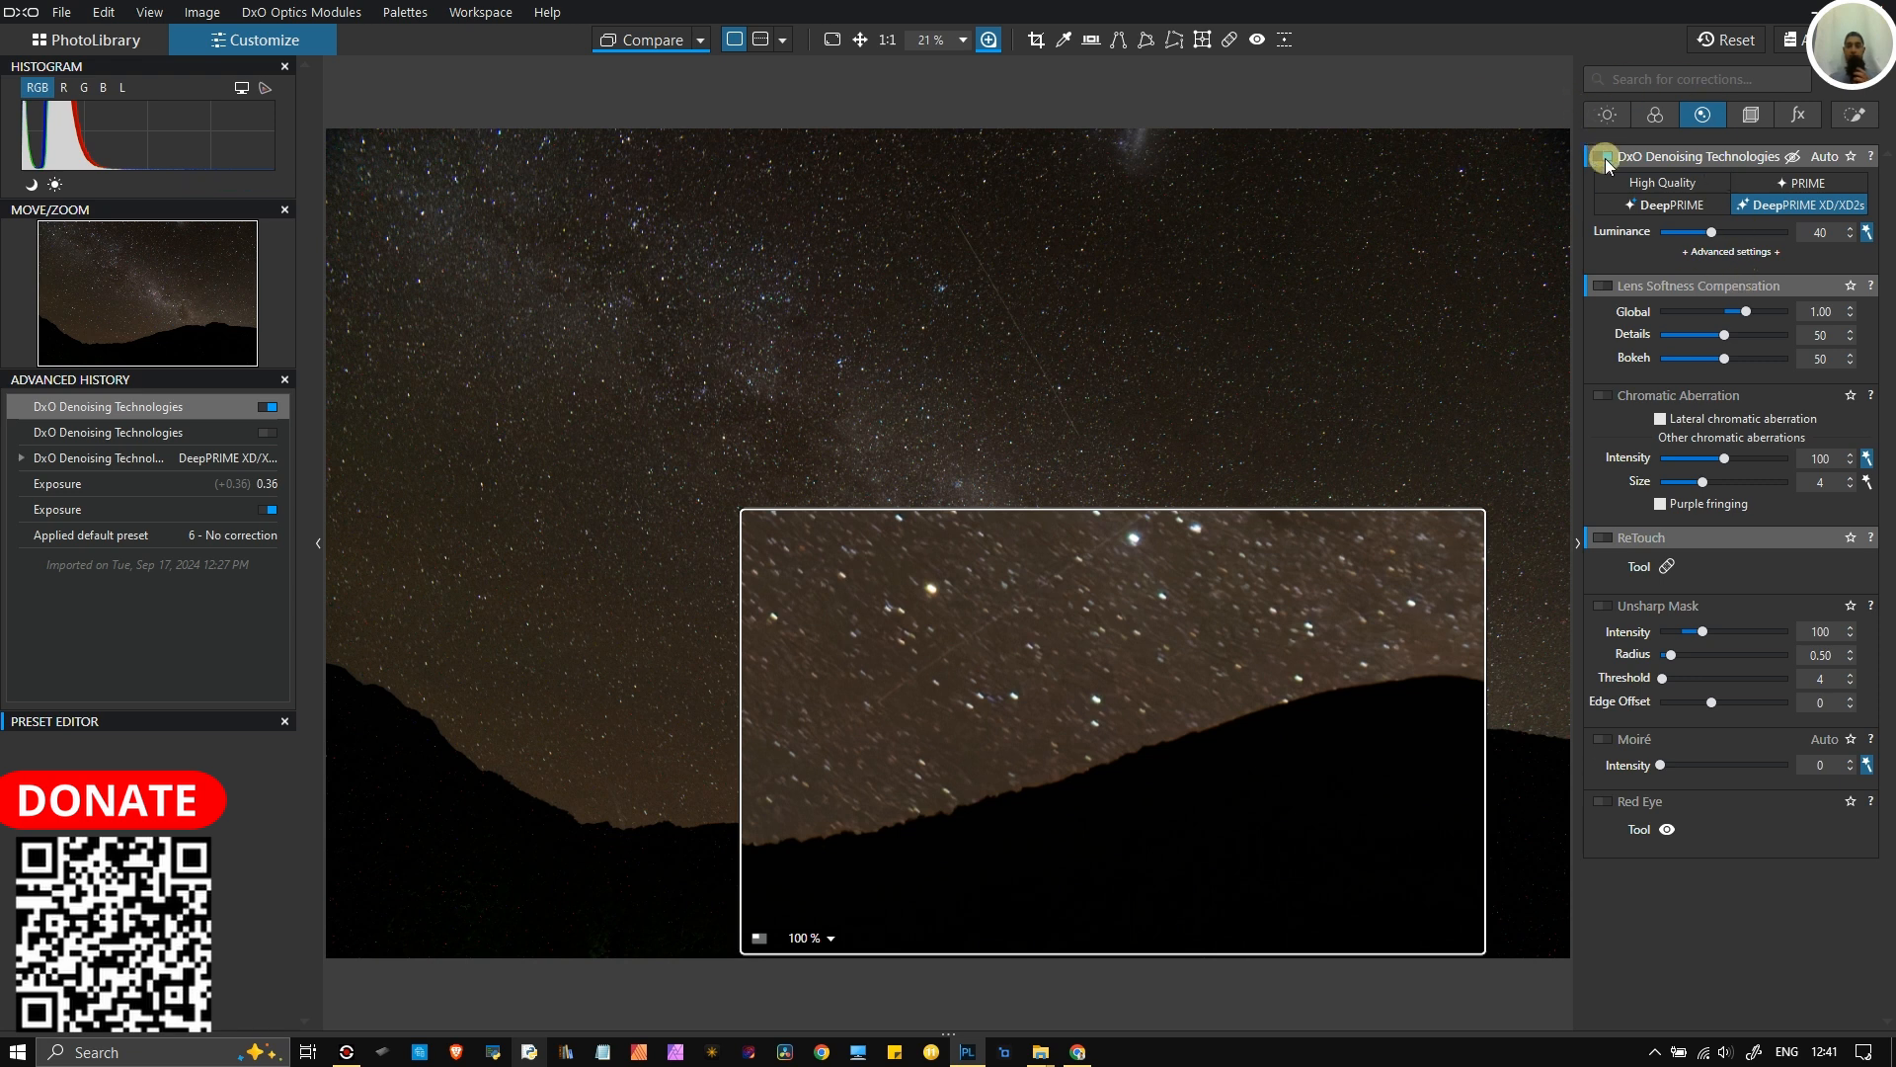
- Select the photo of the dancer in the orange skirt from the library and open it for editing
click(108, 41)
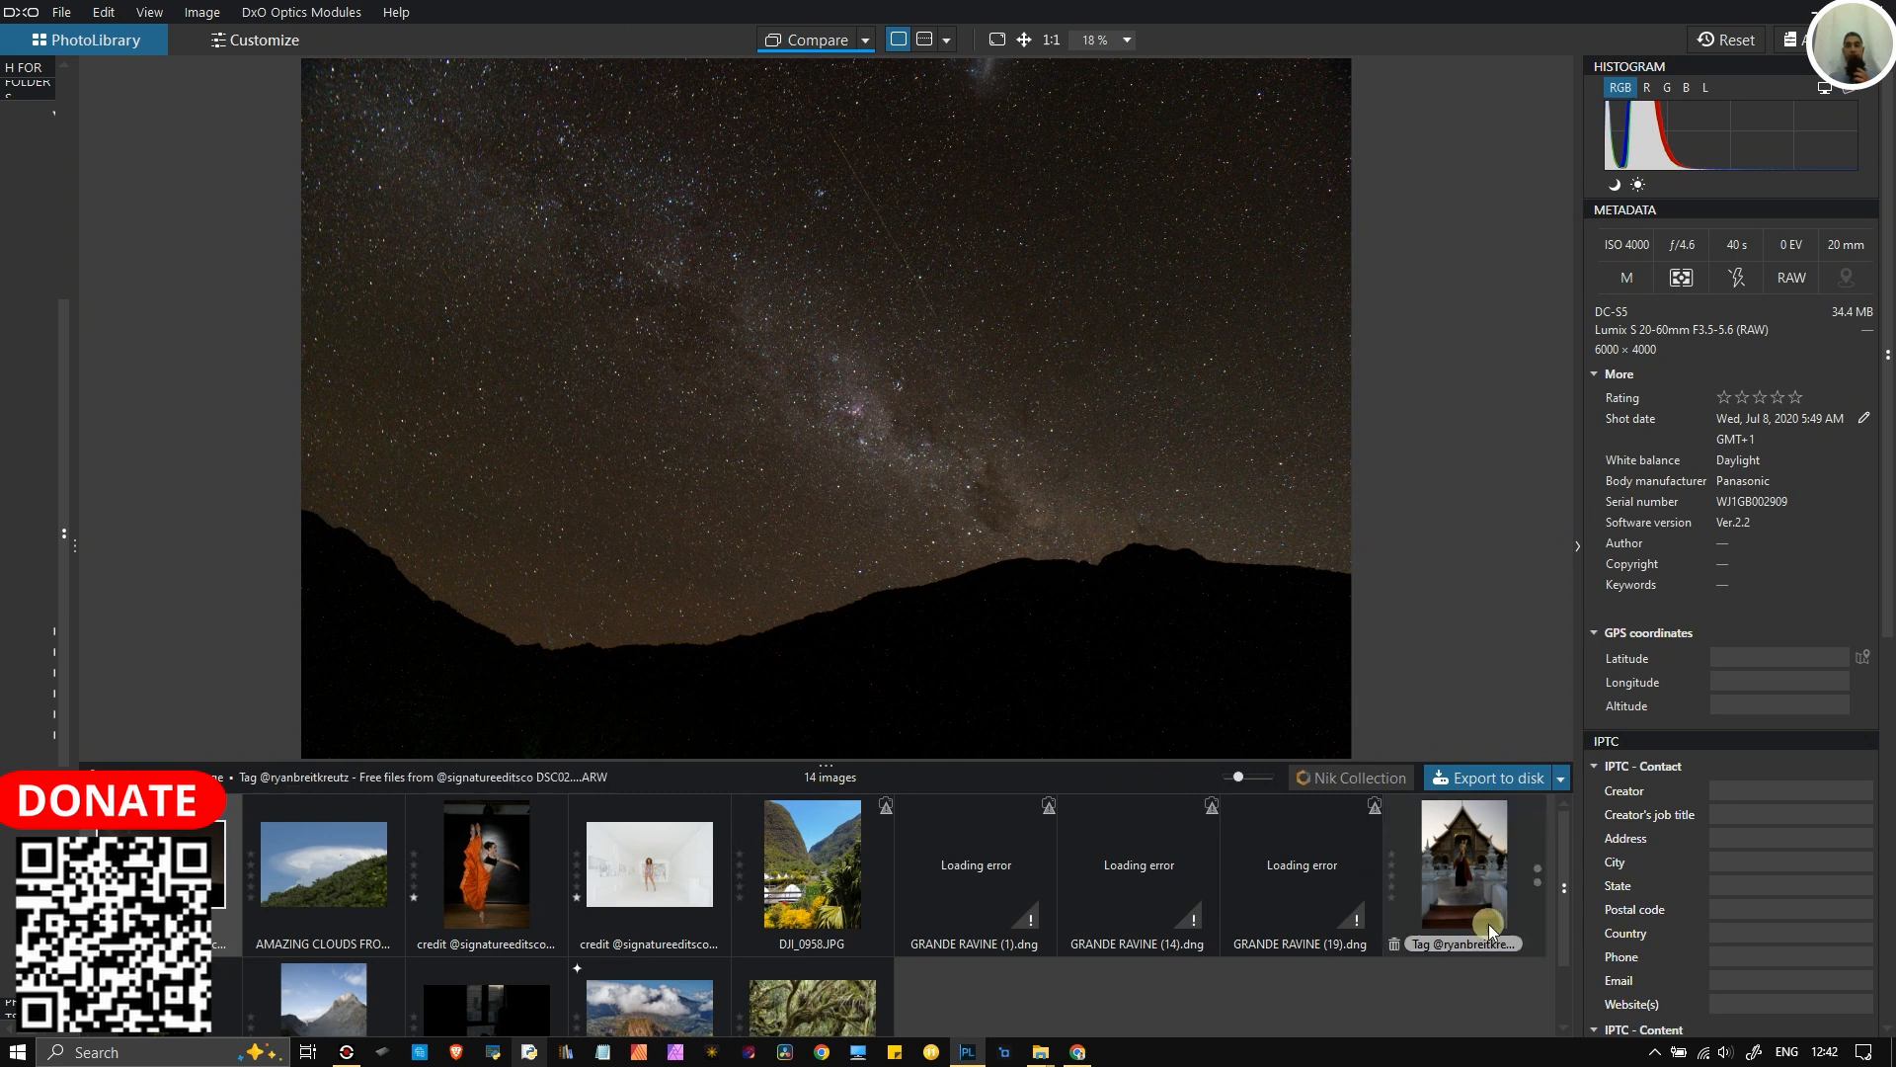
scroll(1492, 928, down, 1)
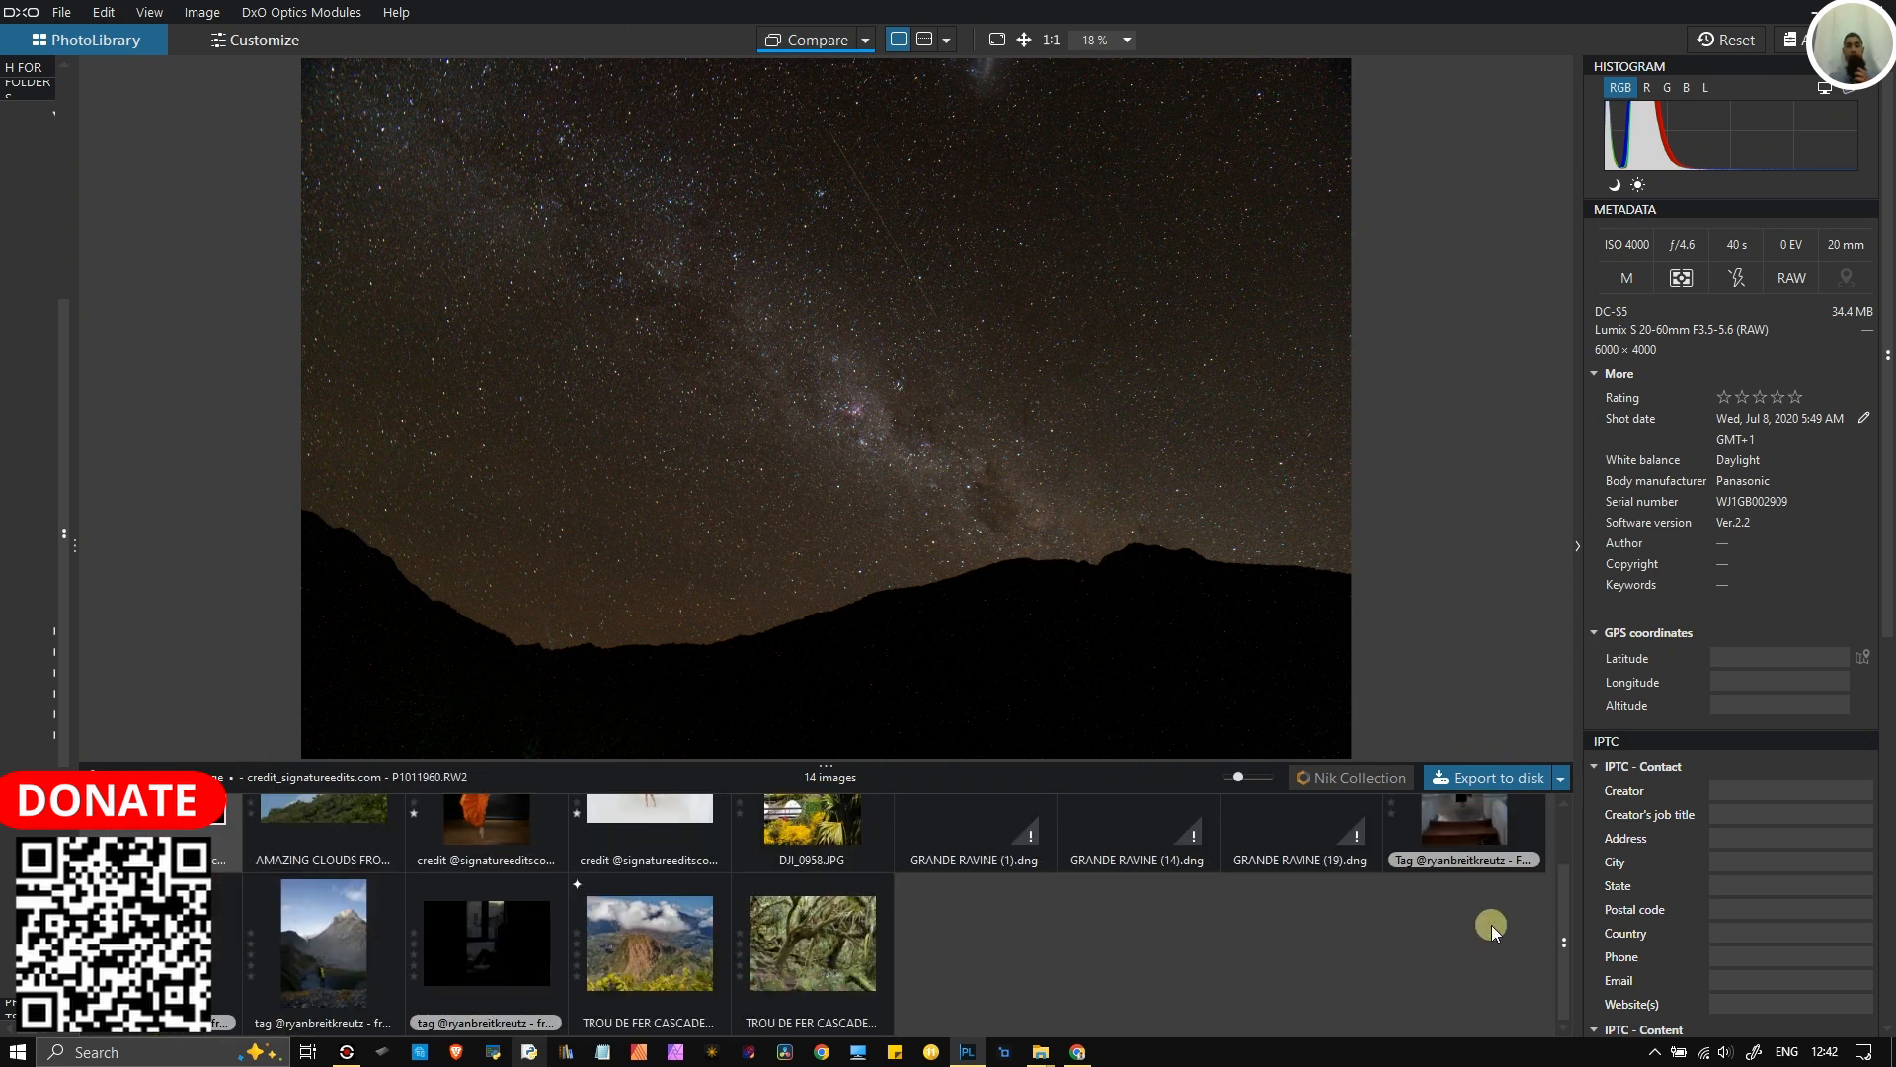
scroll(1491, 928, up, 1)
click(704, 919)
click(474, 834)
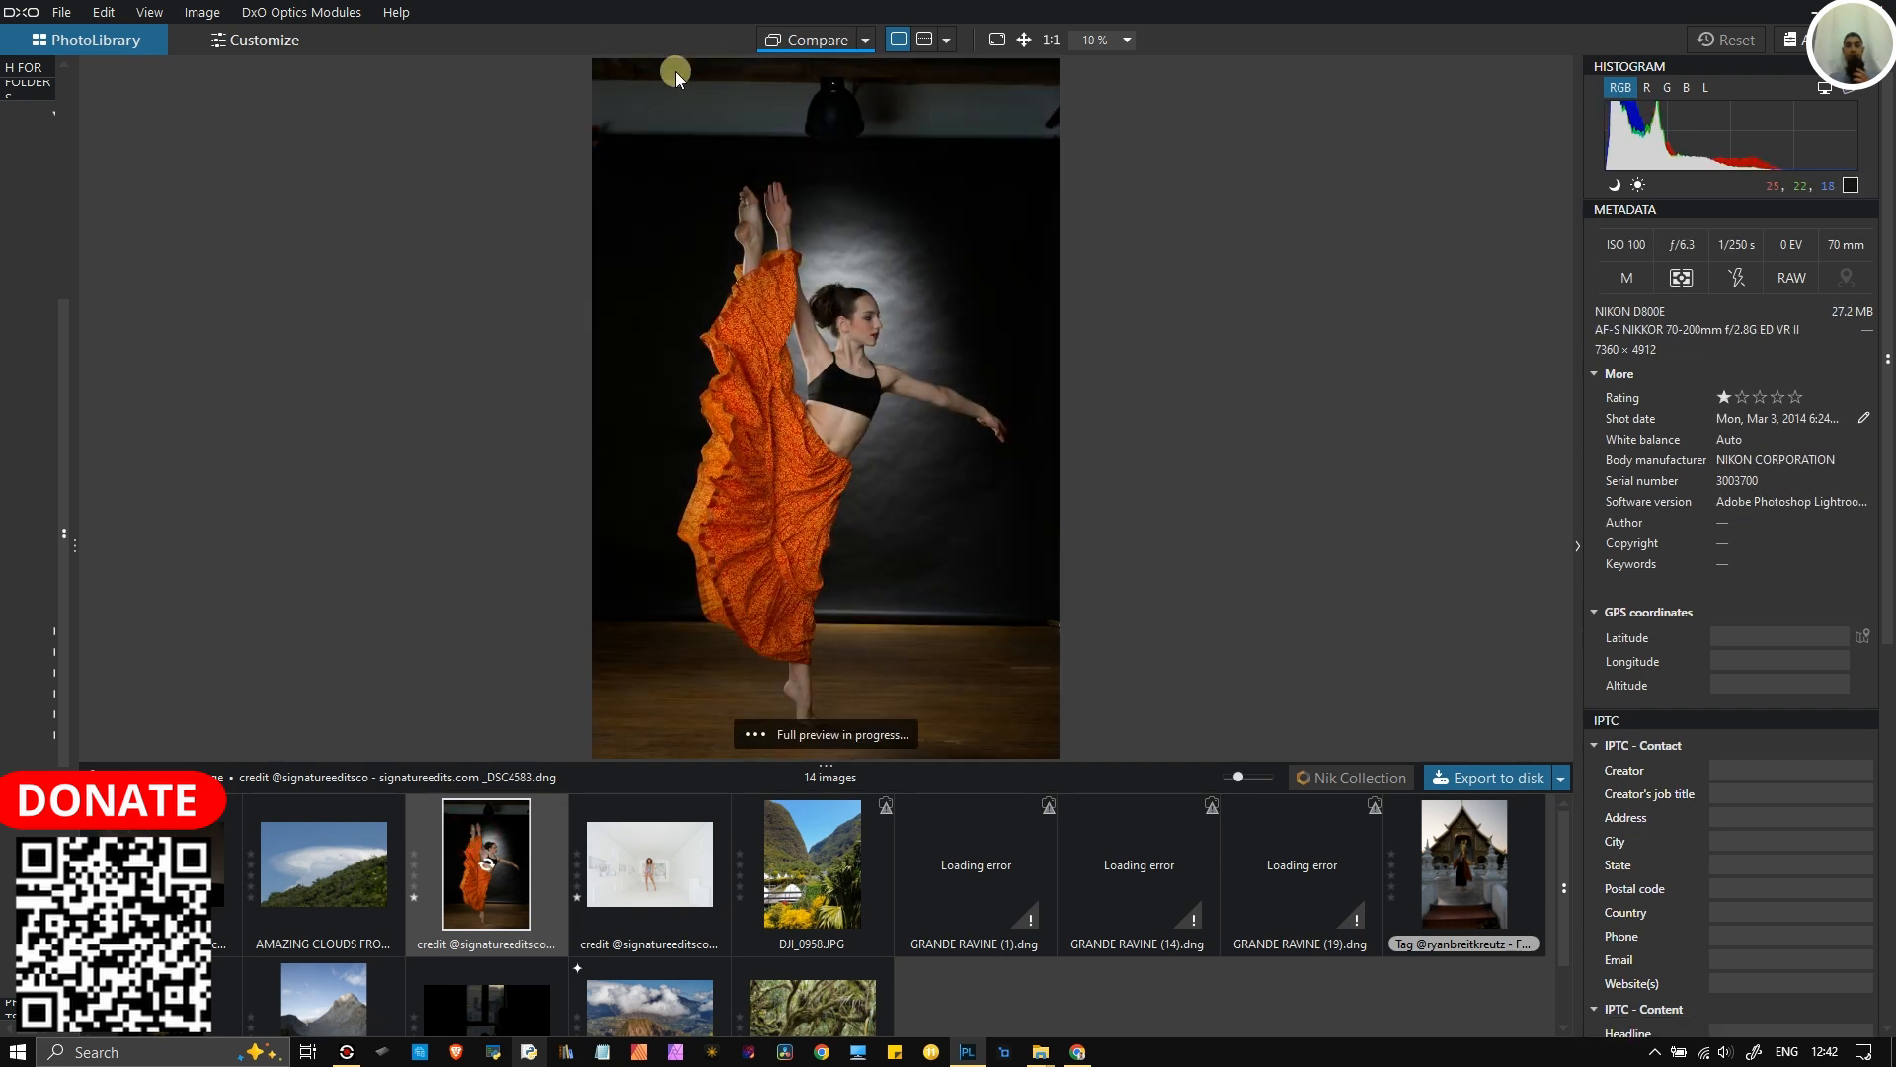
click(277, 39)
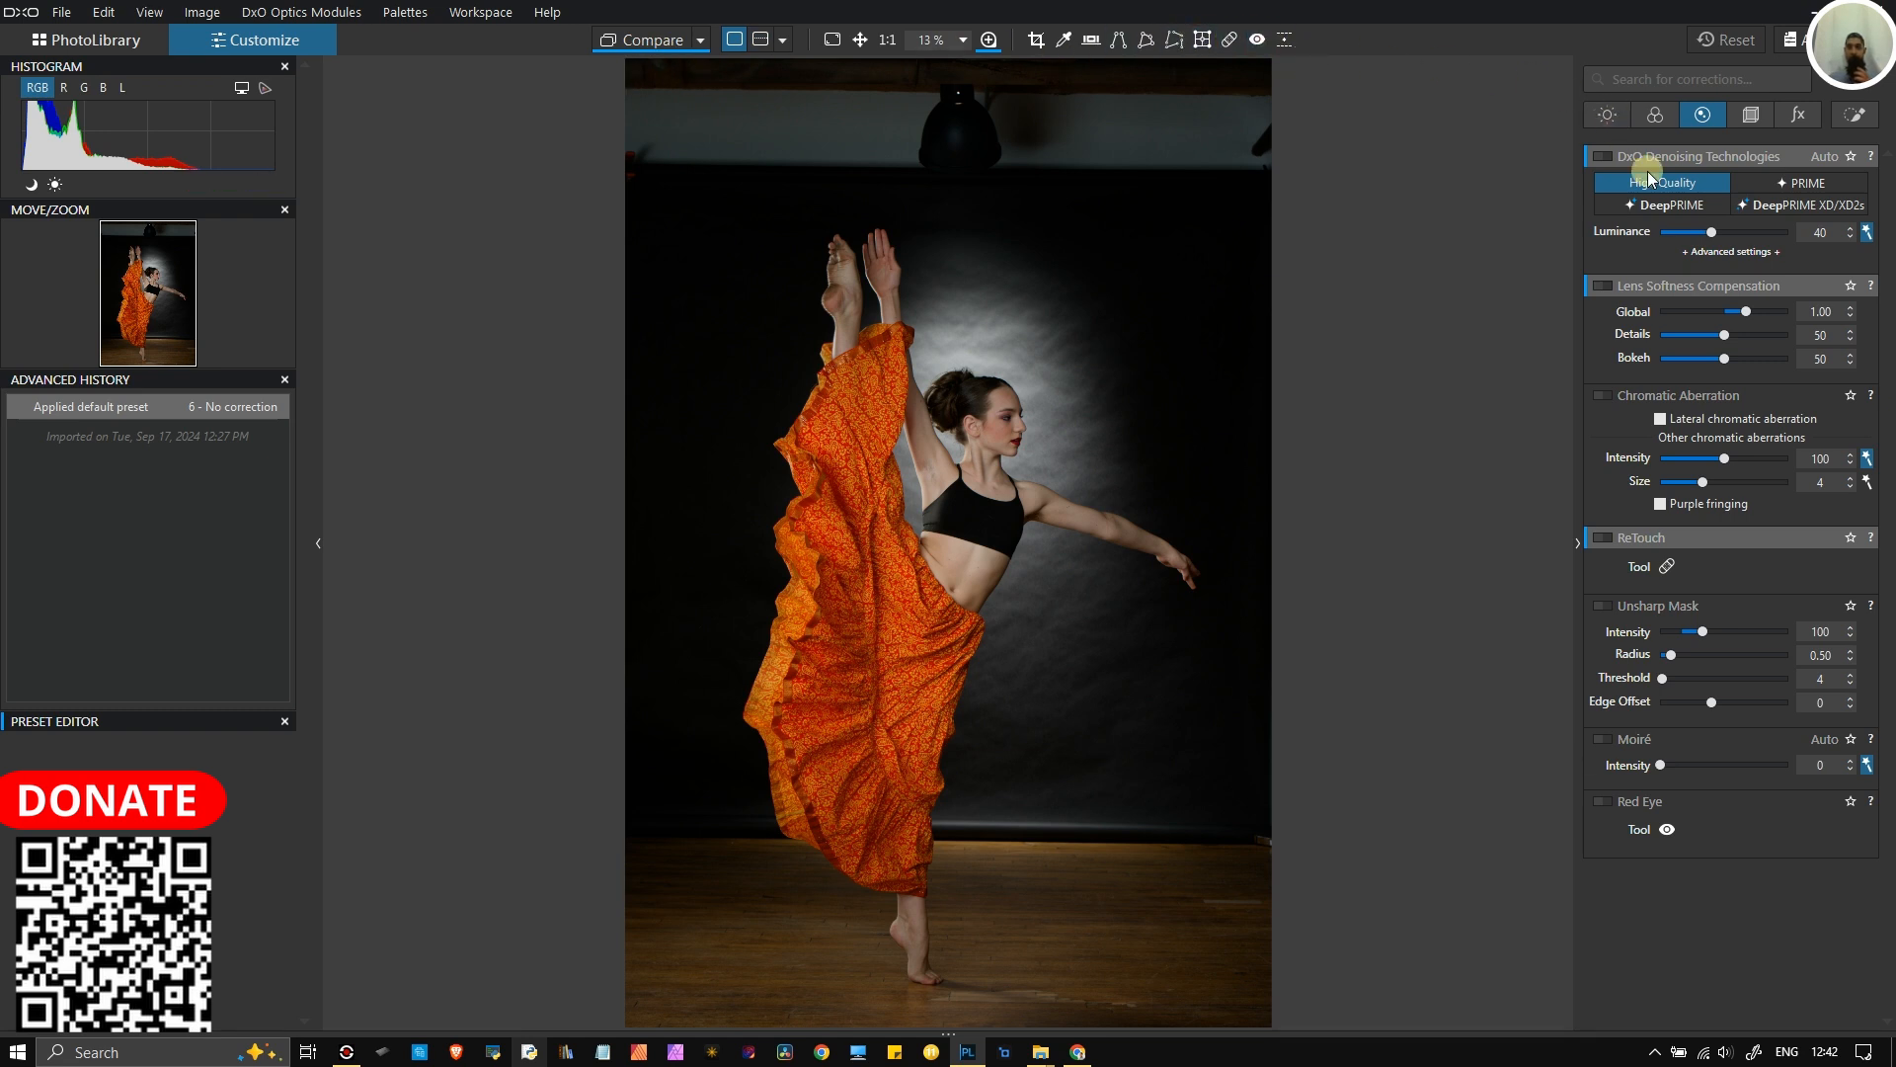
- Enable the Tone Curve correction among the light adjustments for the dancer photo
mouse_move(1647, 176)
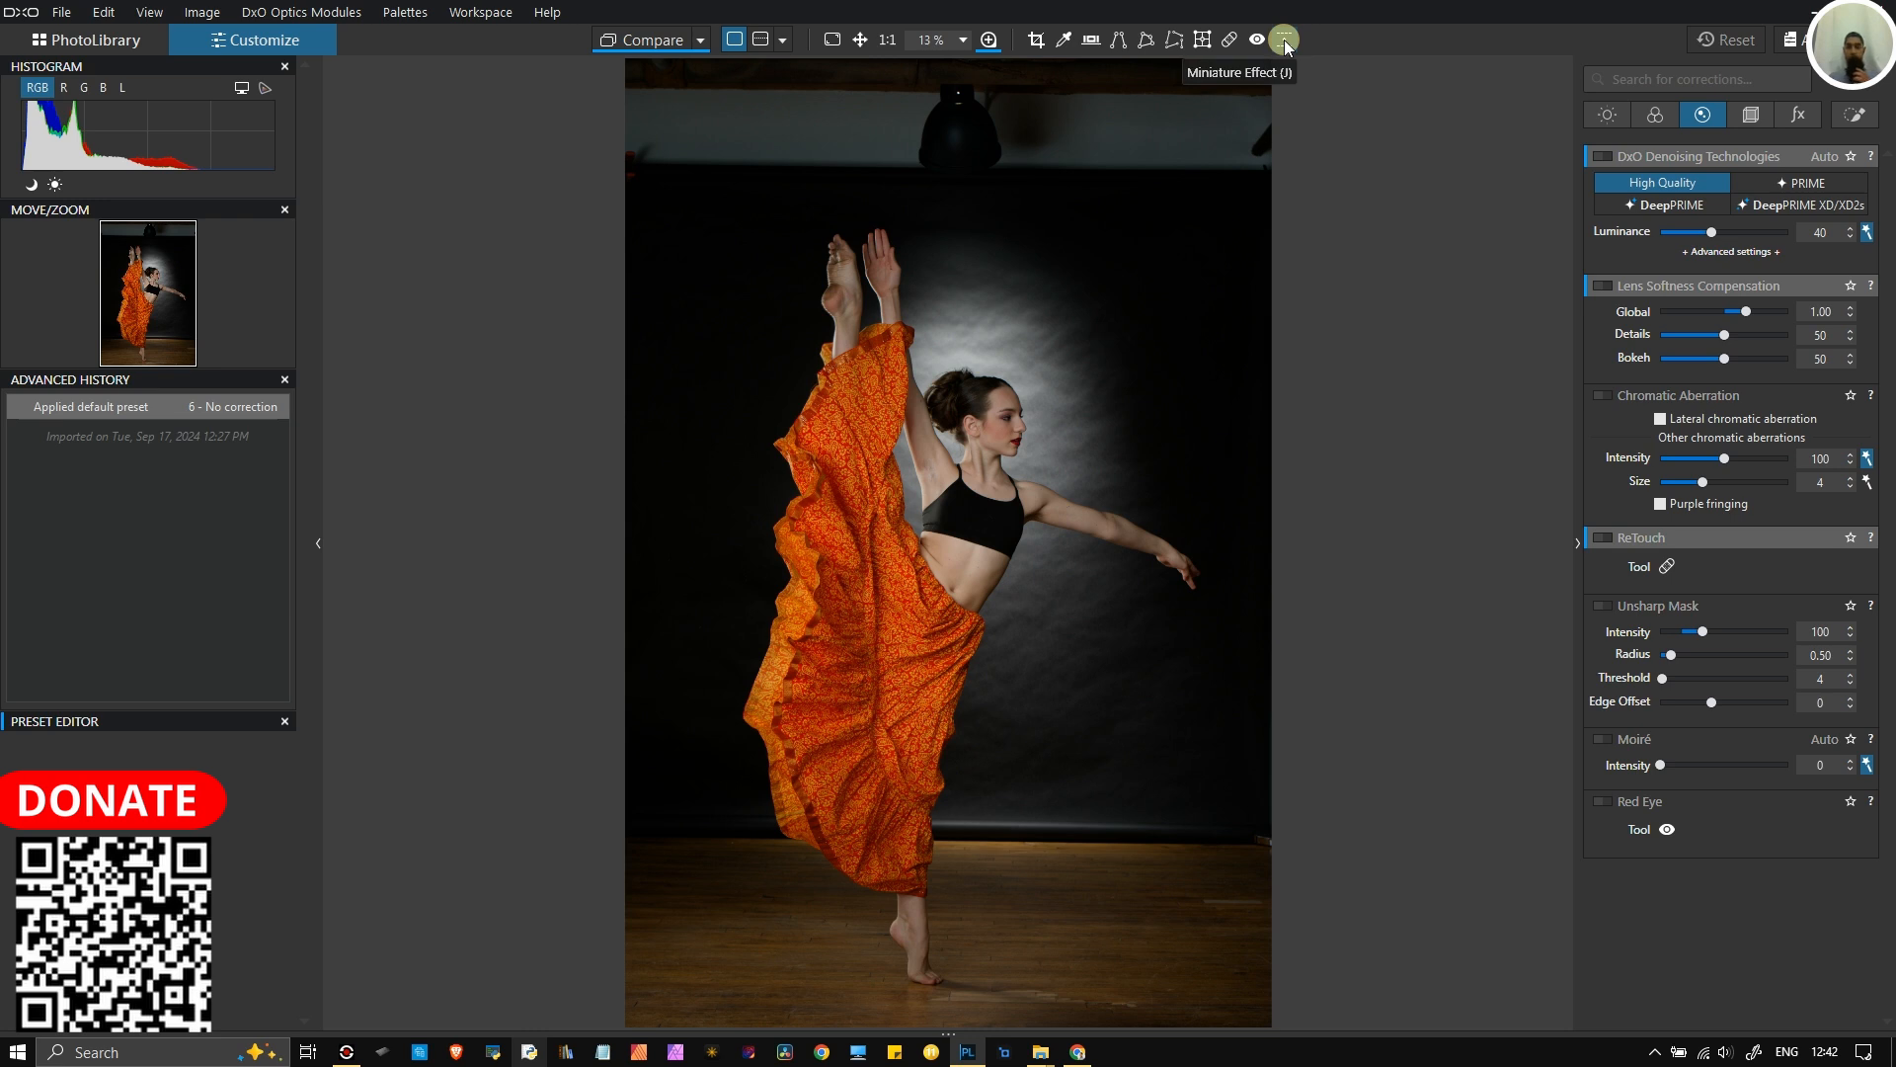
click(1608, 113)
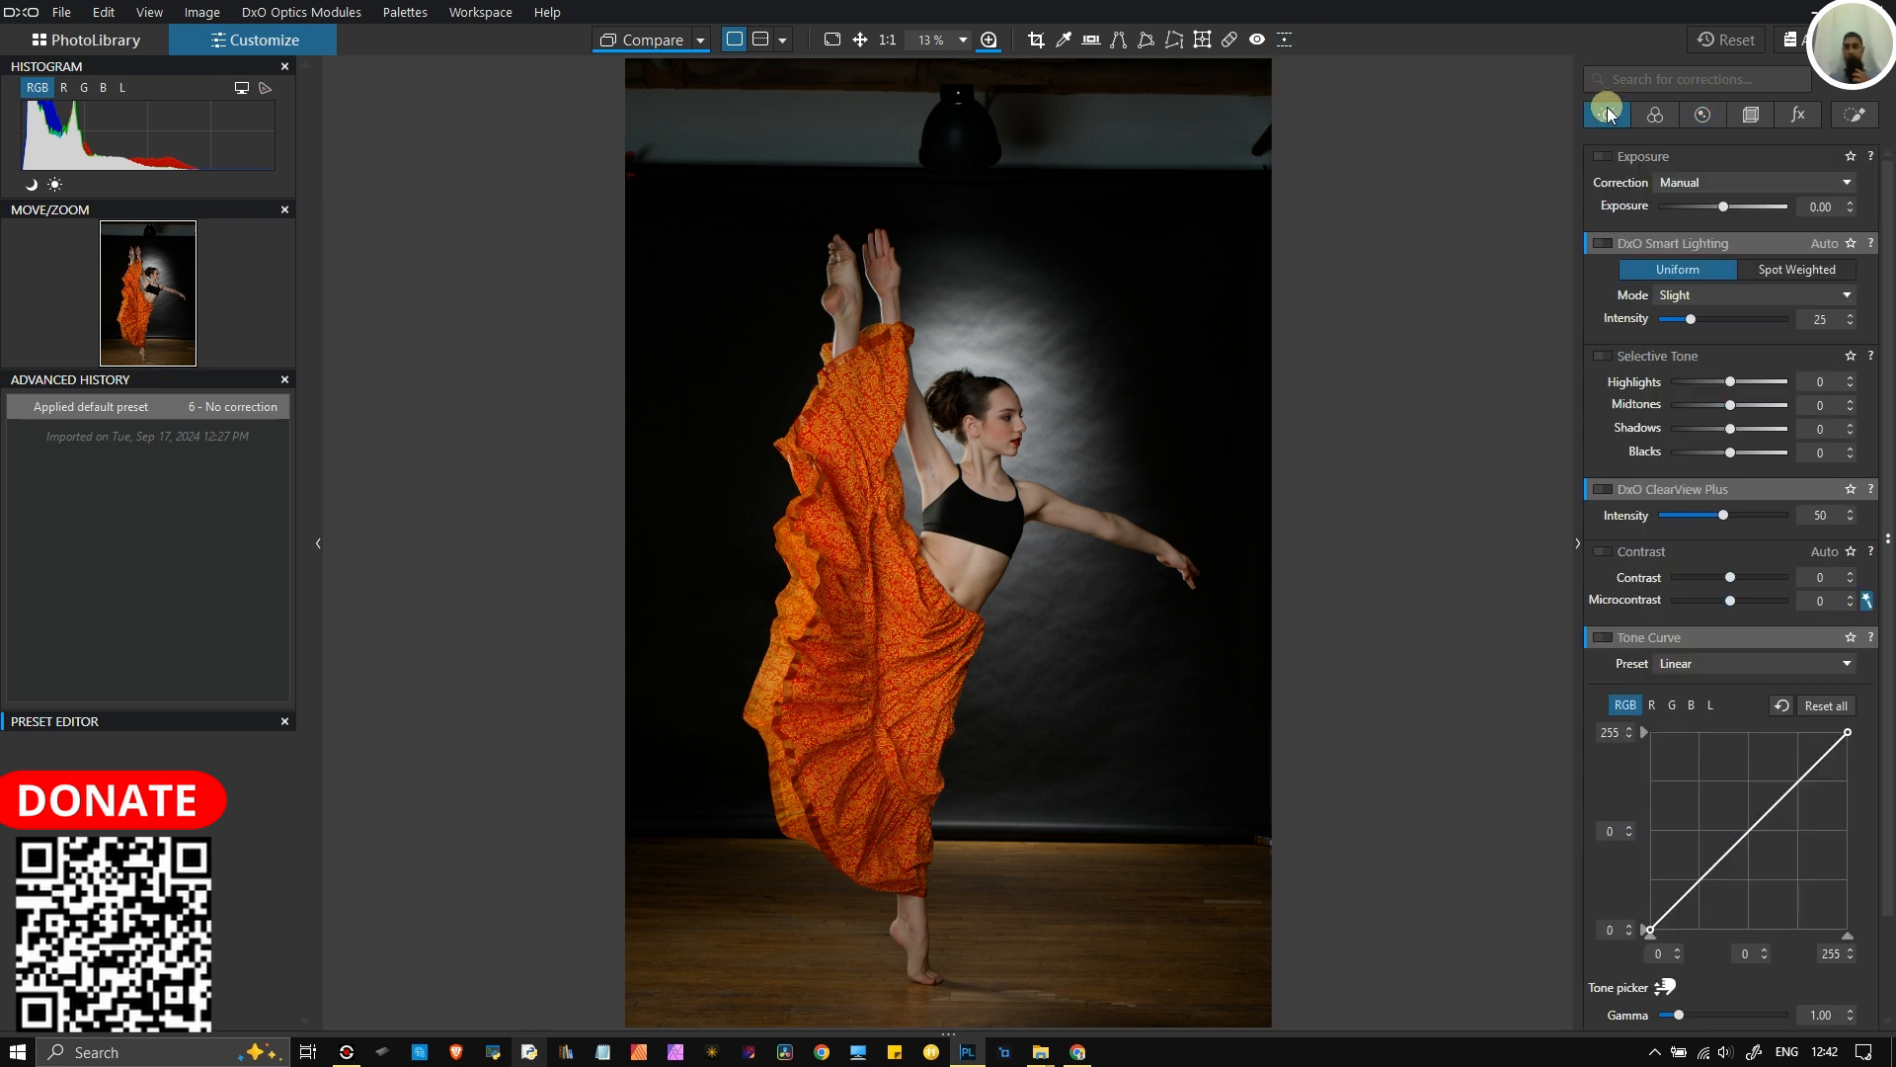
scroll(1618, 227, down, 2)
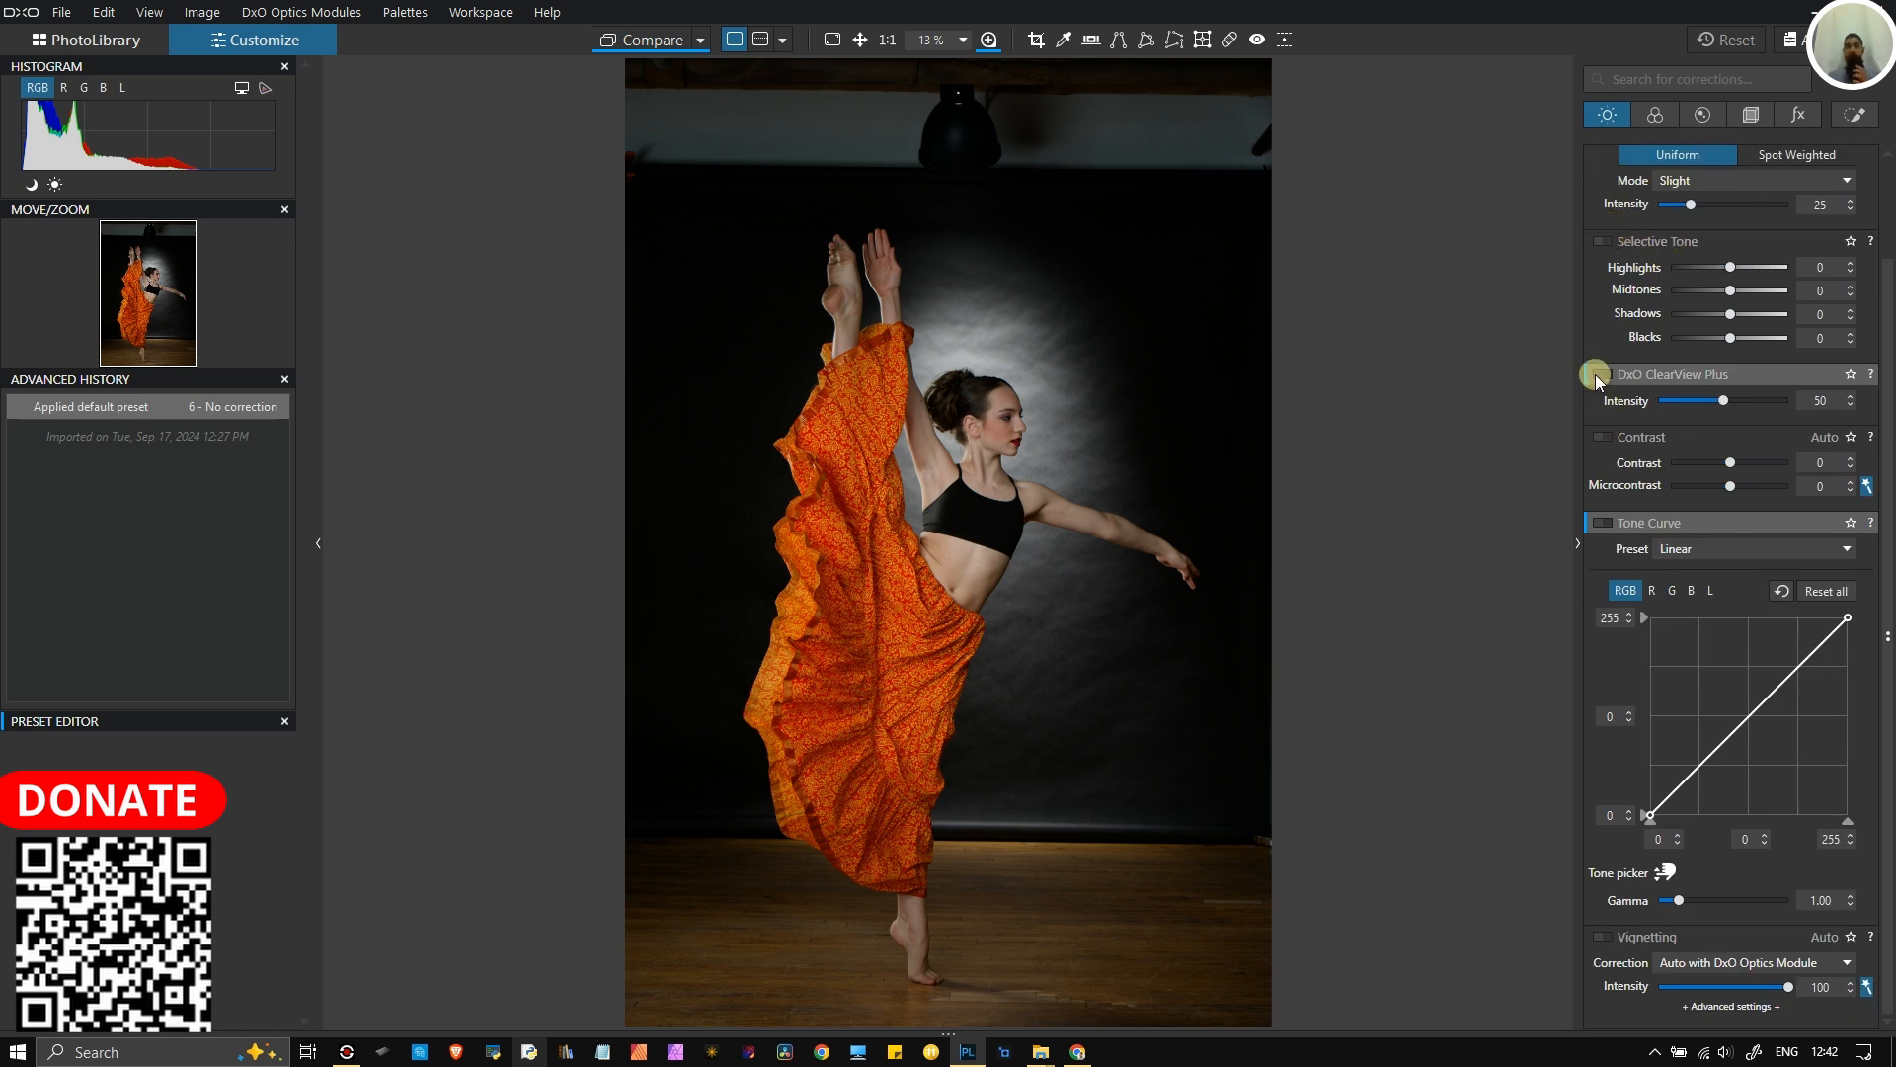
mouse_move(1596, 373)
mouse_move(1625, 530)
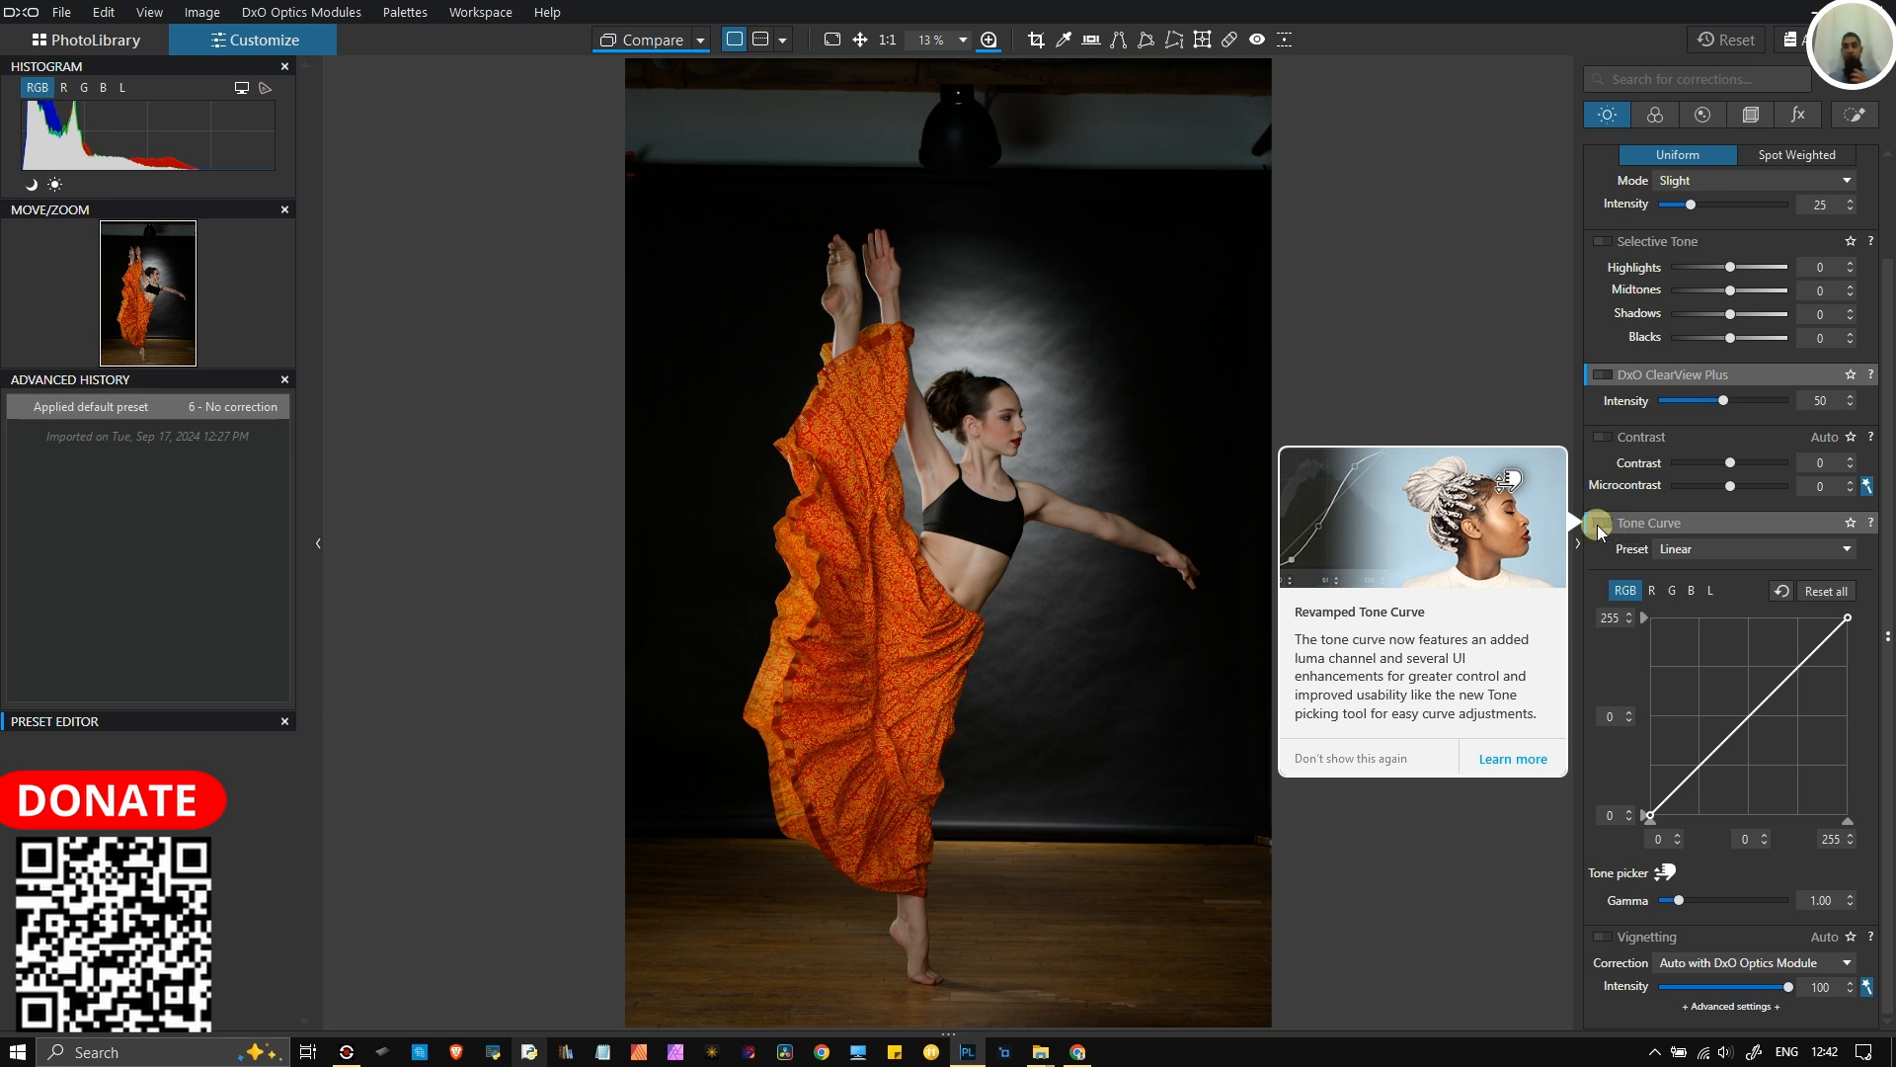
click(1600, 524)
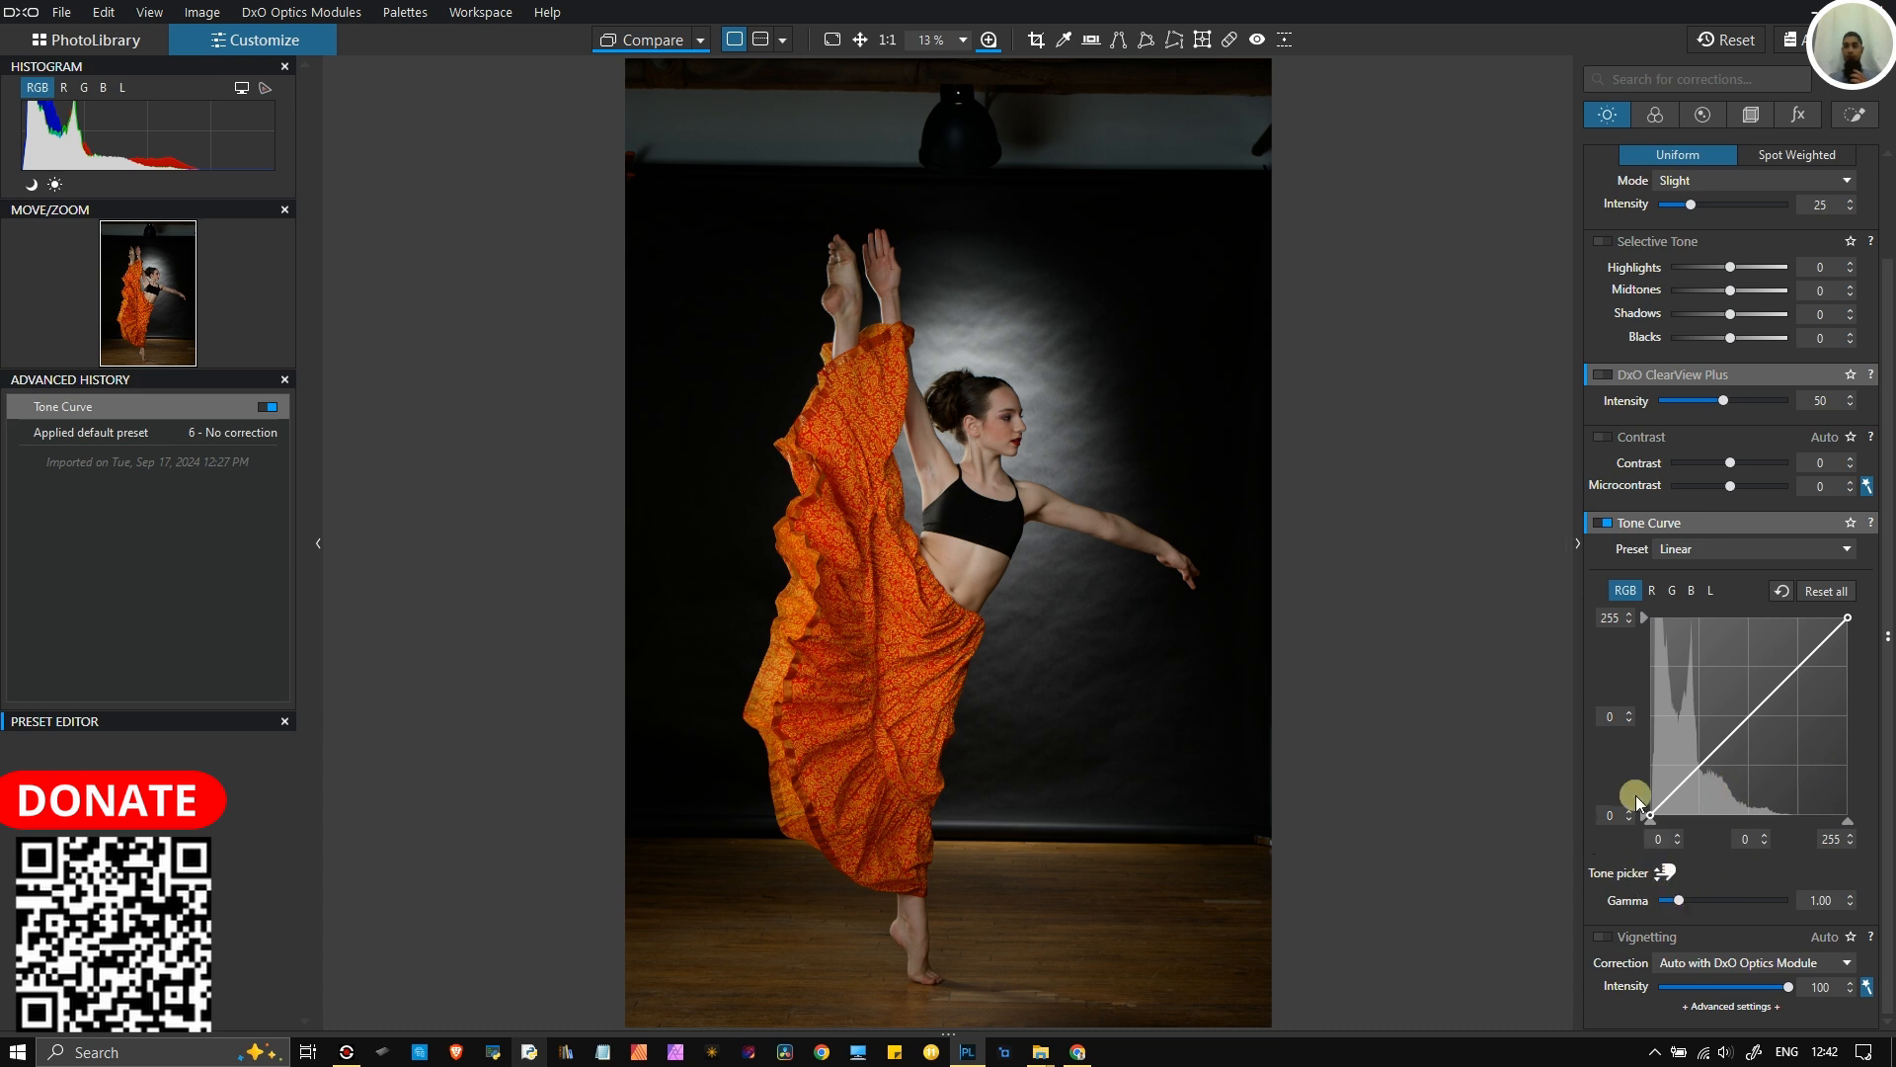
- Preview the Tone Curve presets such as Strong Contrast (RGB) on the dancer photo, and close the list without choosing one
mouse_move(1608, 526)
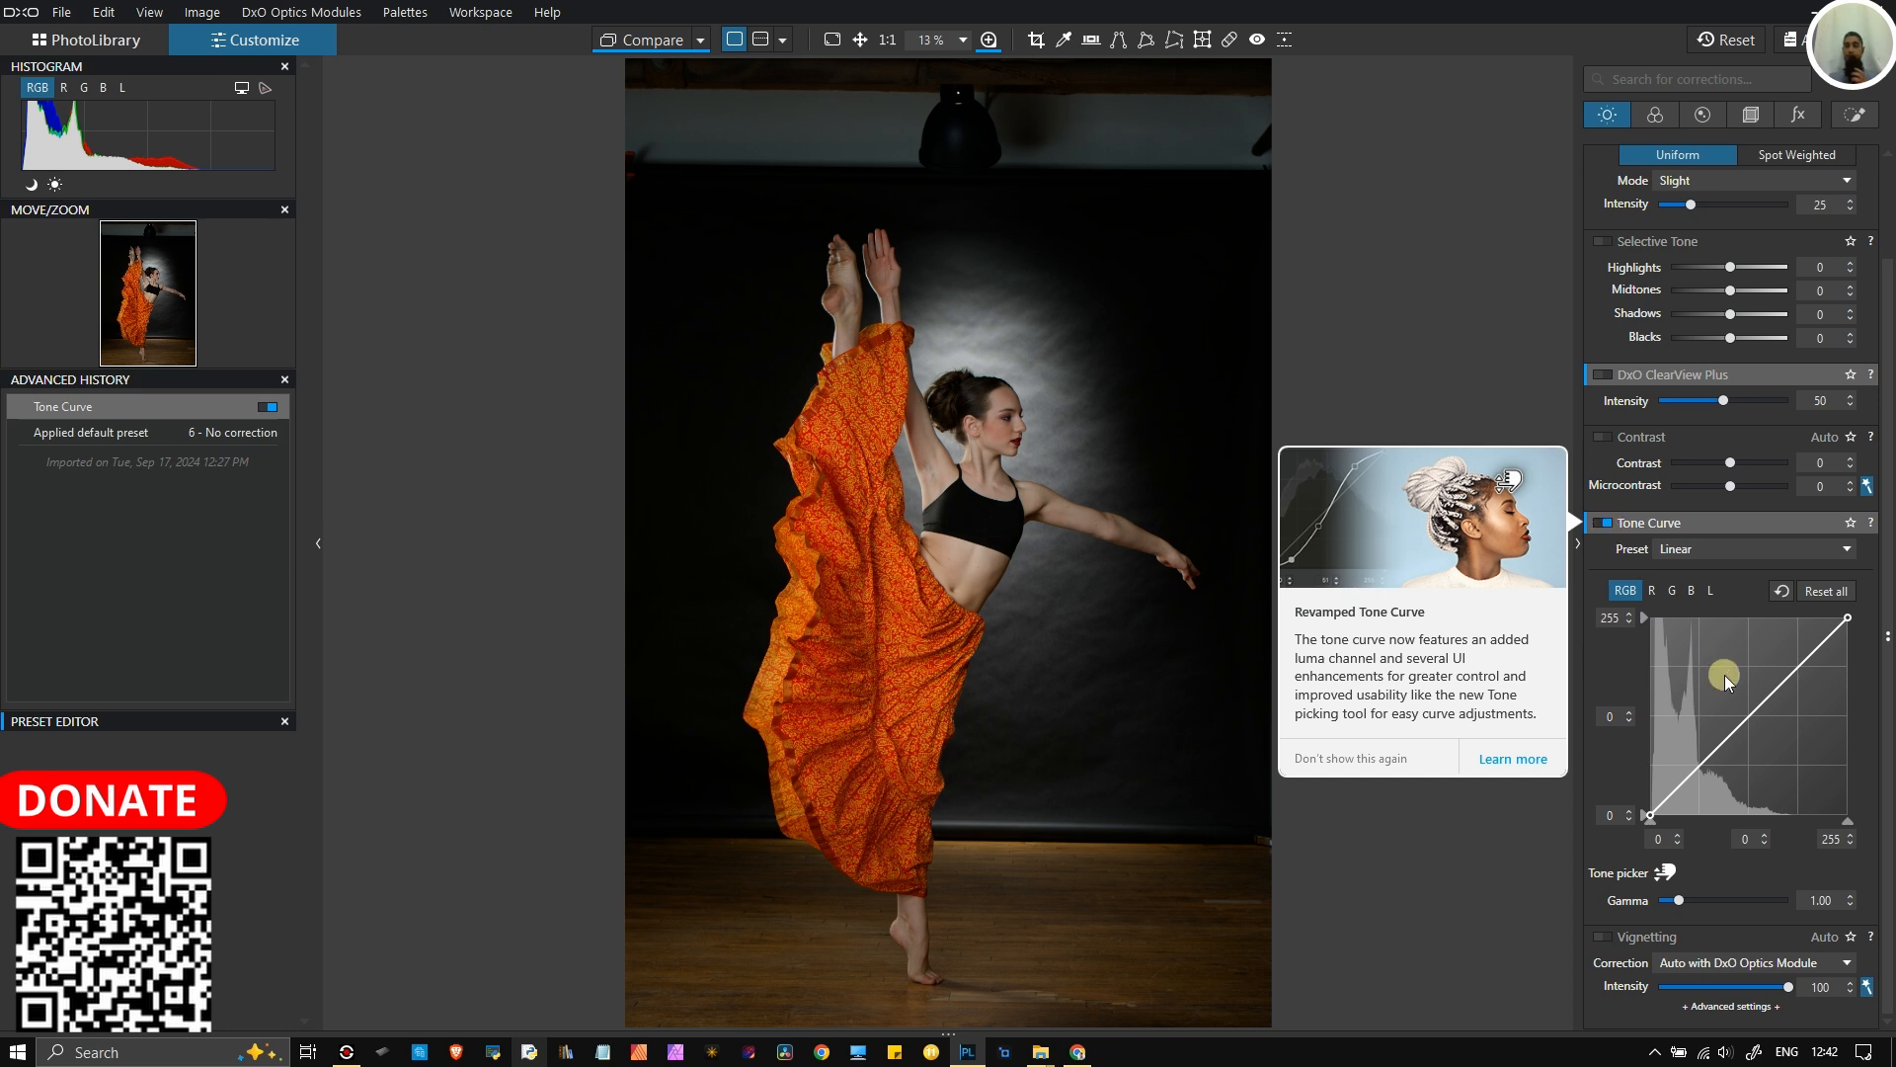
mouse_move(1719, 552)
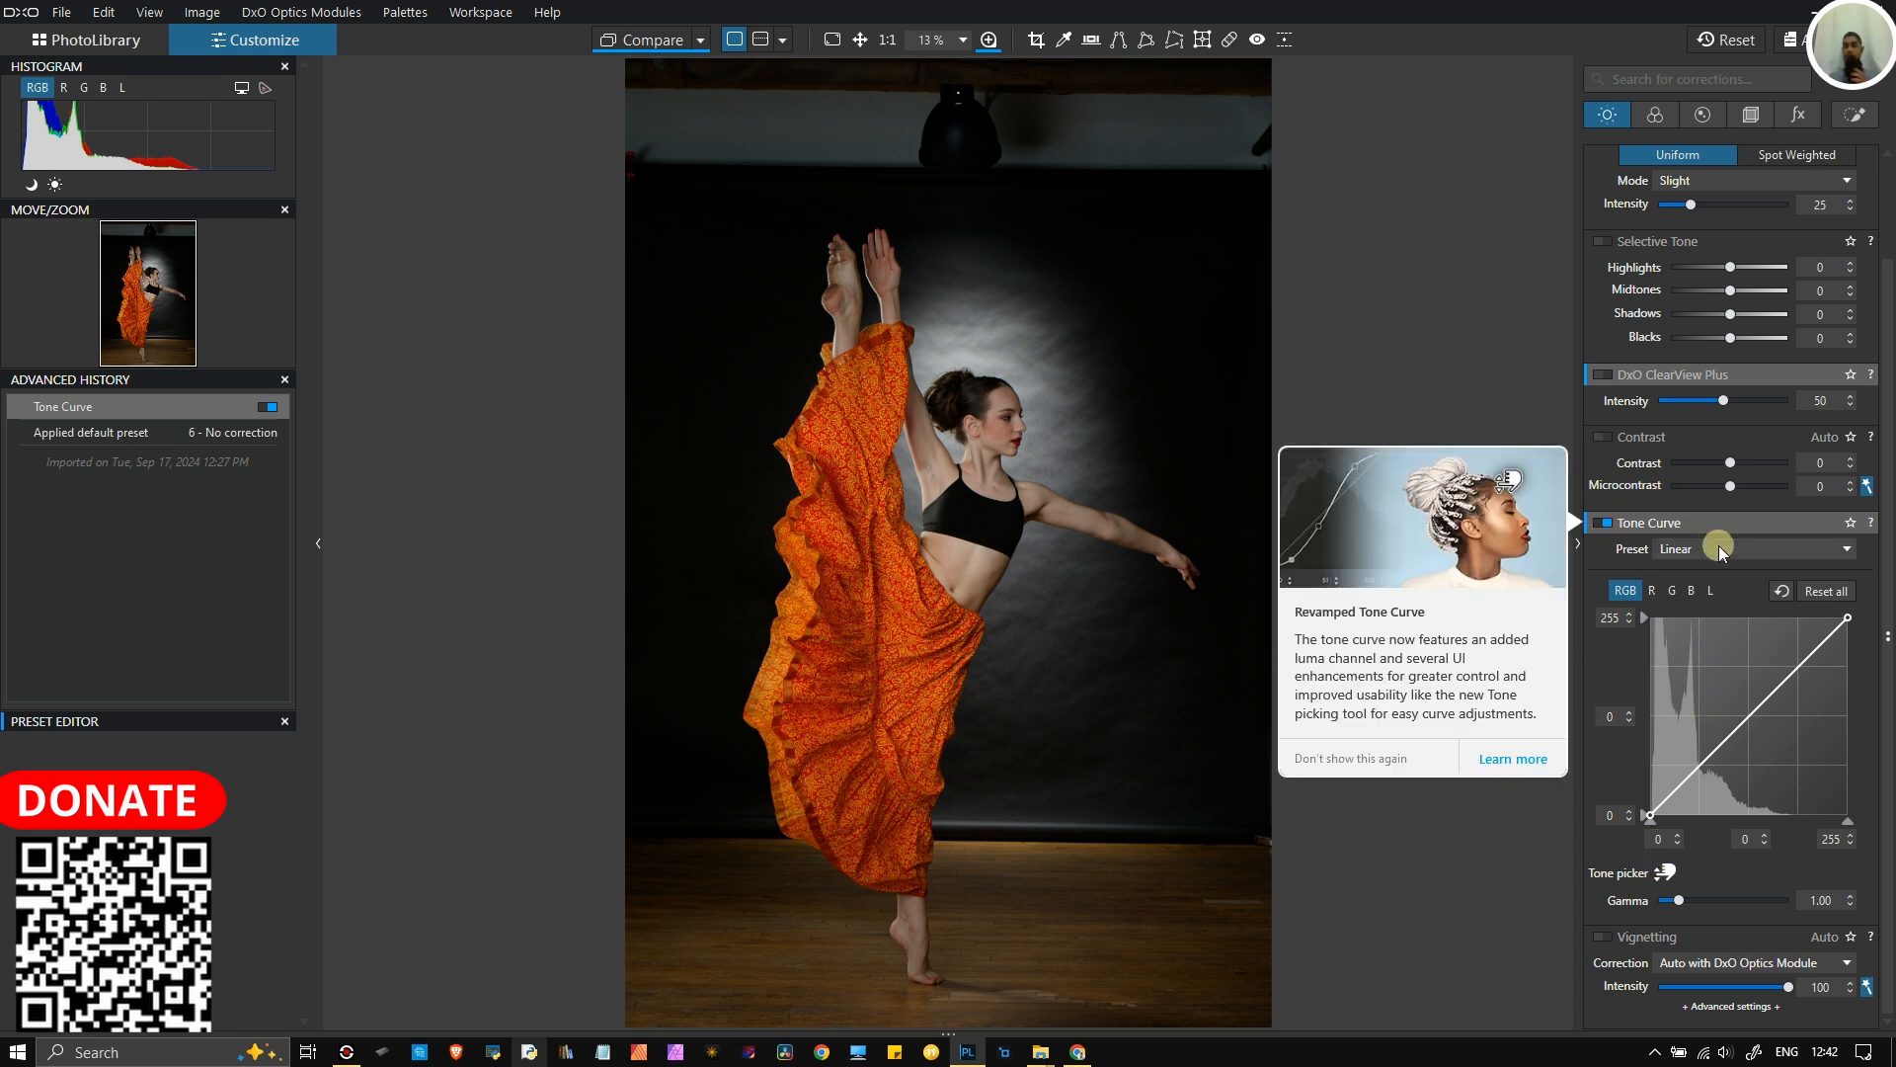
click(1715, 549)
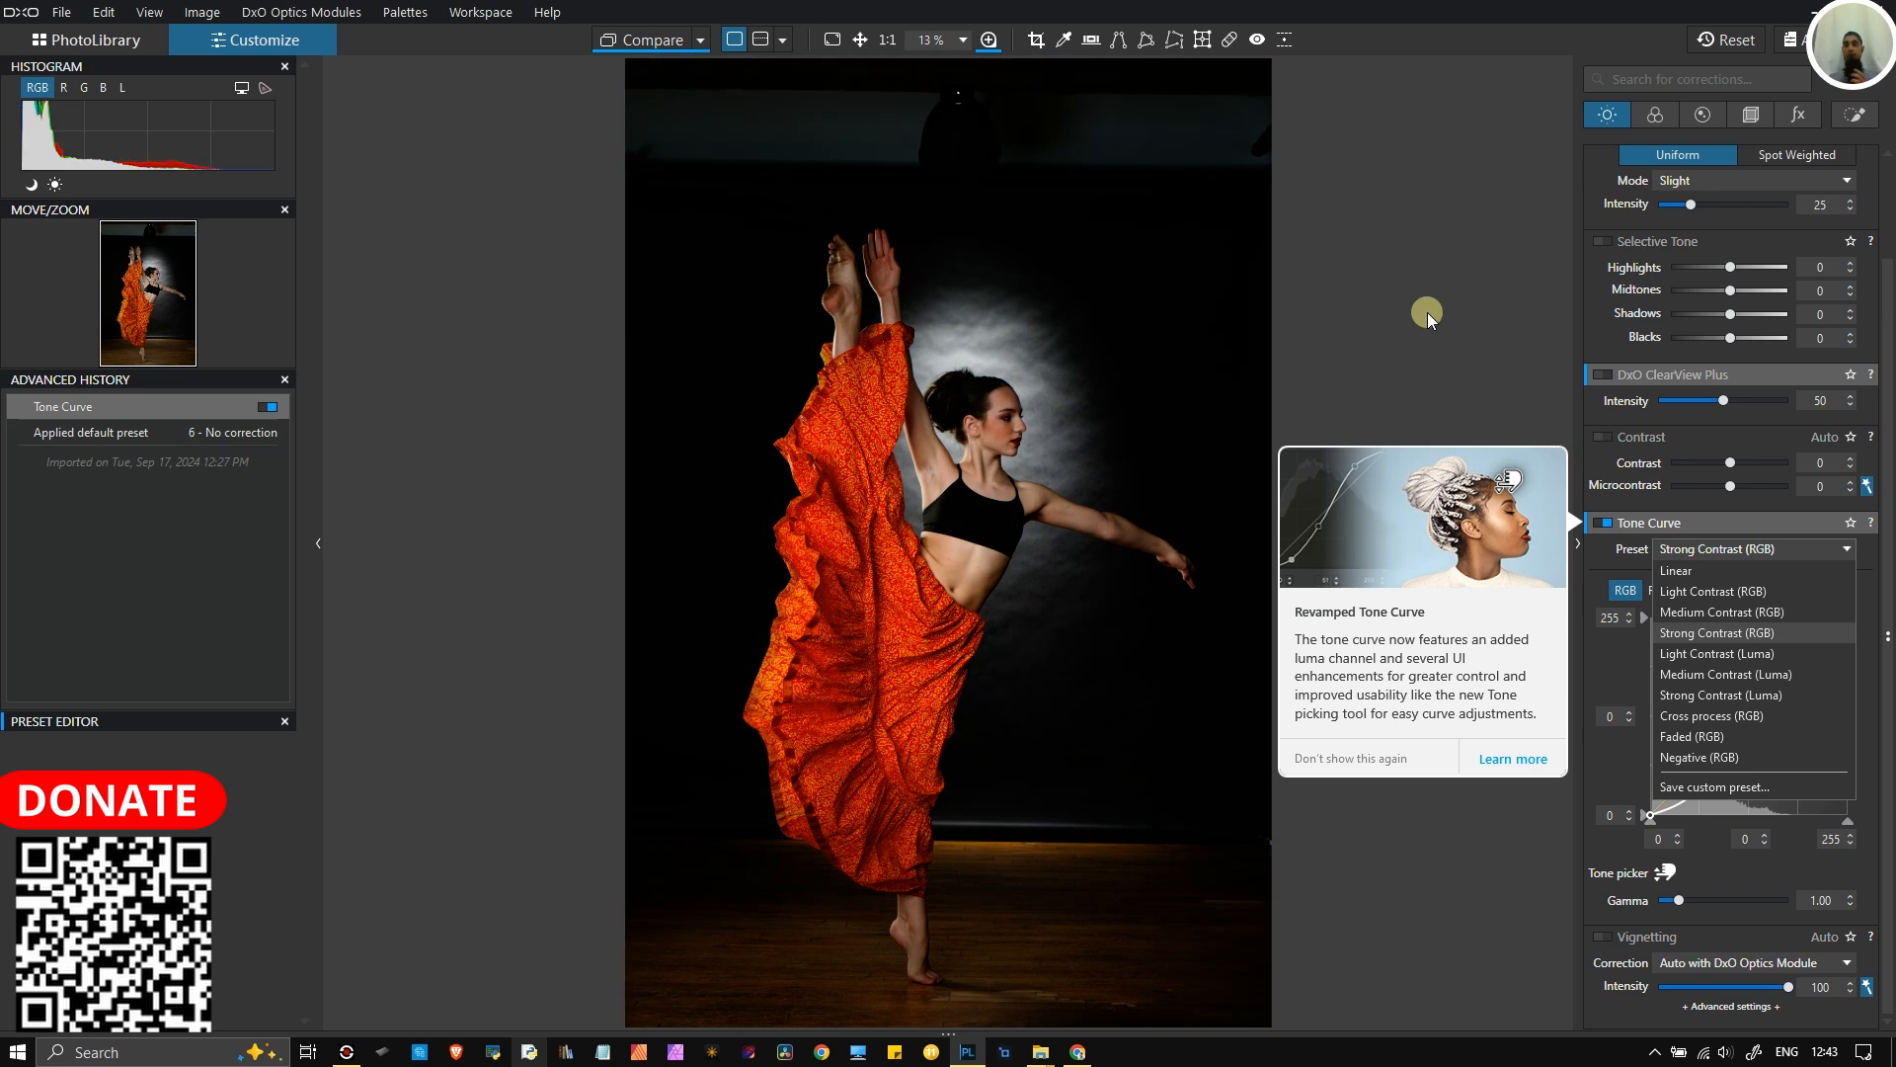
click(1426, 312)
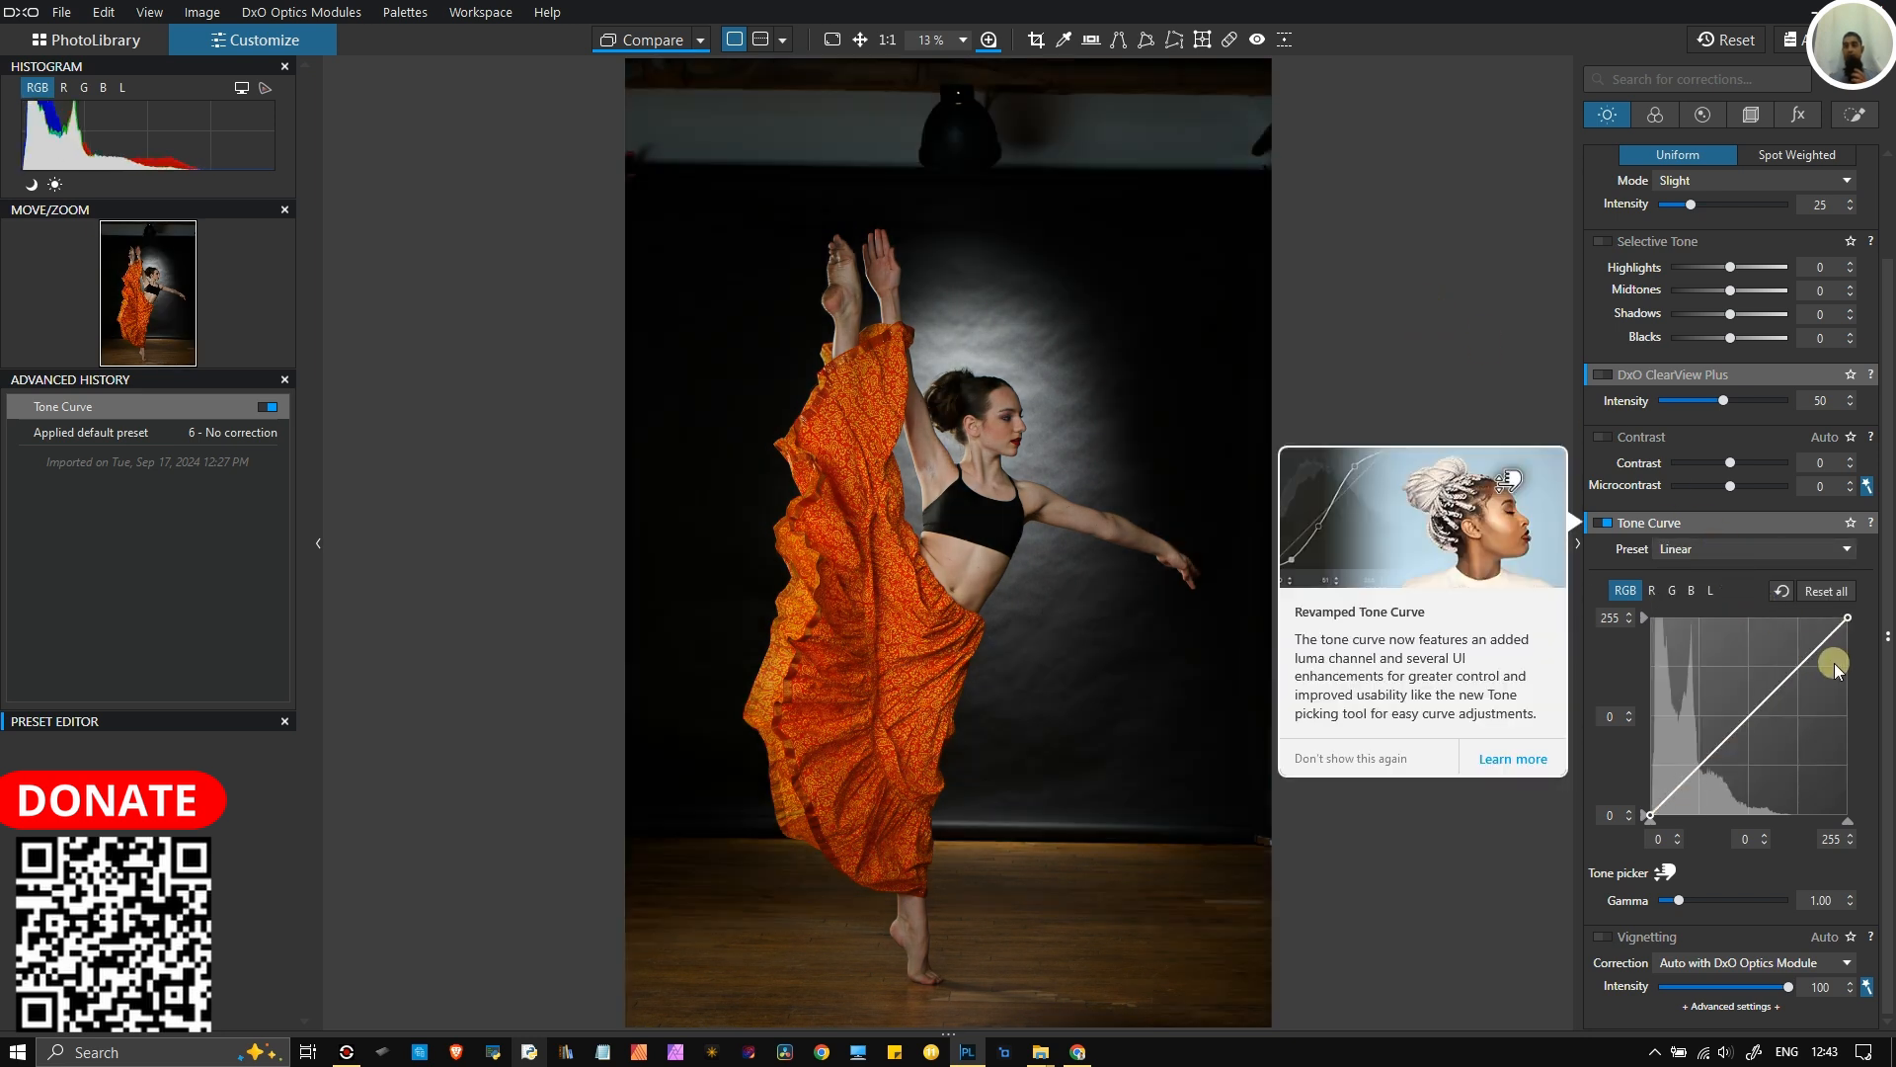
- Adjust the midpoints of the red, green and blue tone curves, placing green at 129/131 and blue at 129/130
click(1651, 590)
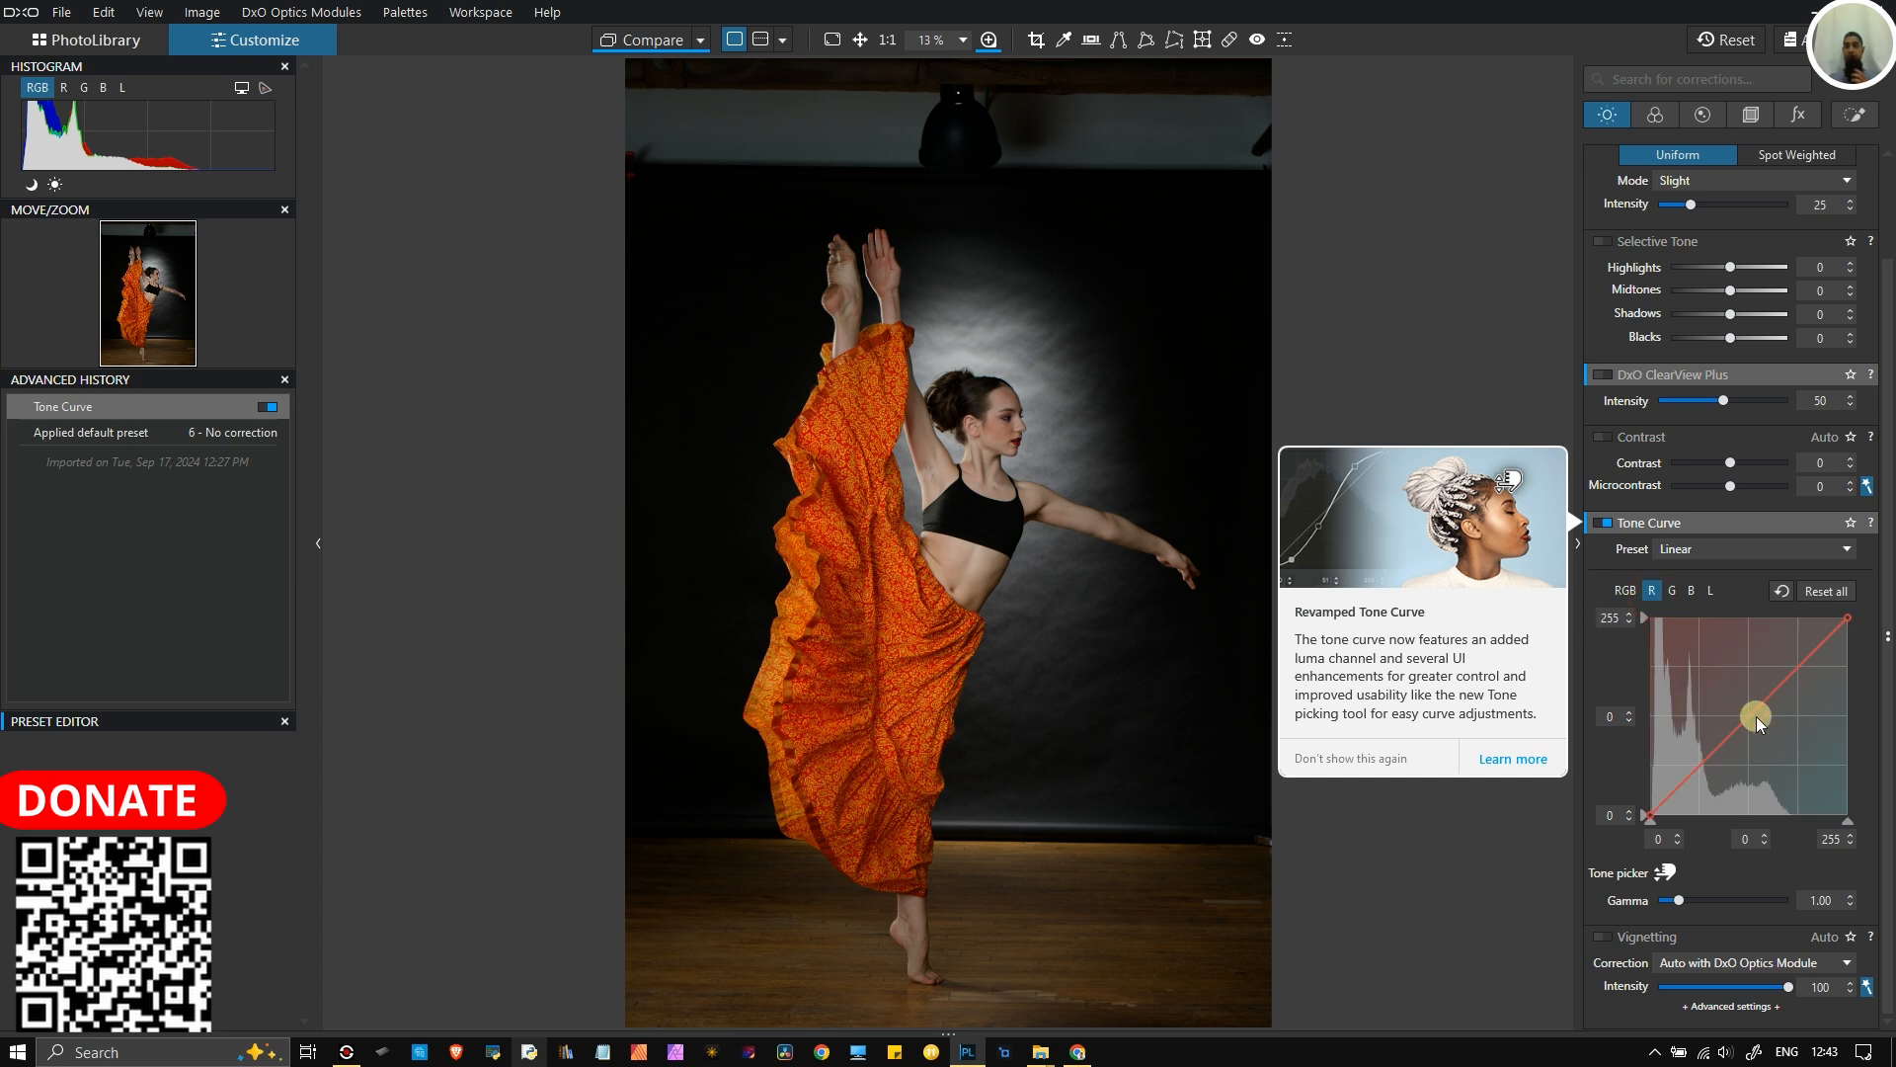
mouse_move(1747, 718)
mouse_down()
mouse_move(1742, 684)
mouse_move(1761, 747)
mouse_move(1749, 717)
mouse_up()
click(1672, 591)
mouse_move(1750, 713)
mouse_down()
mouse_move(1757, 733)
mouse_move(1738, 689)
mouse_move(1750, 713)
mouse_up()
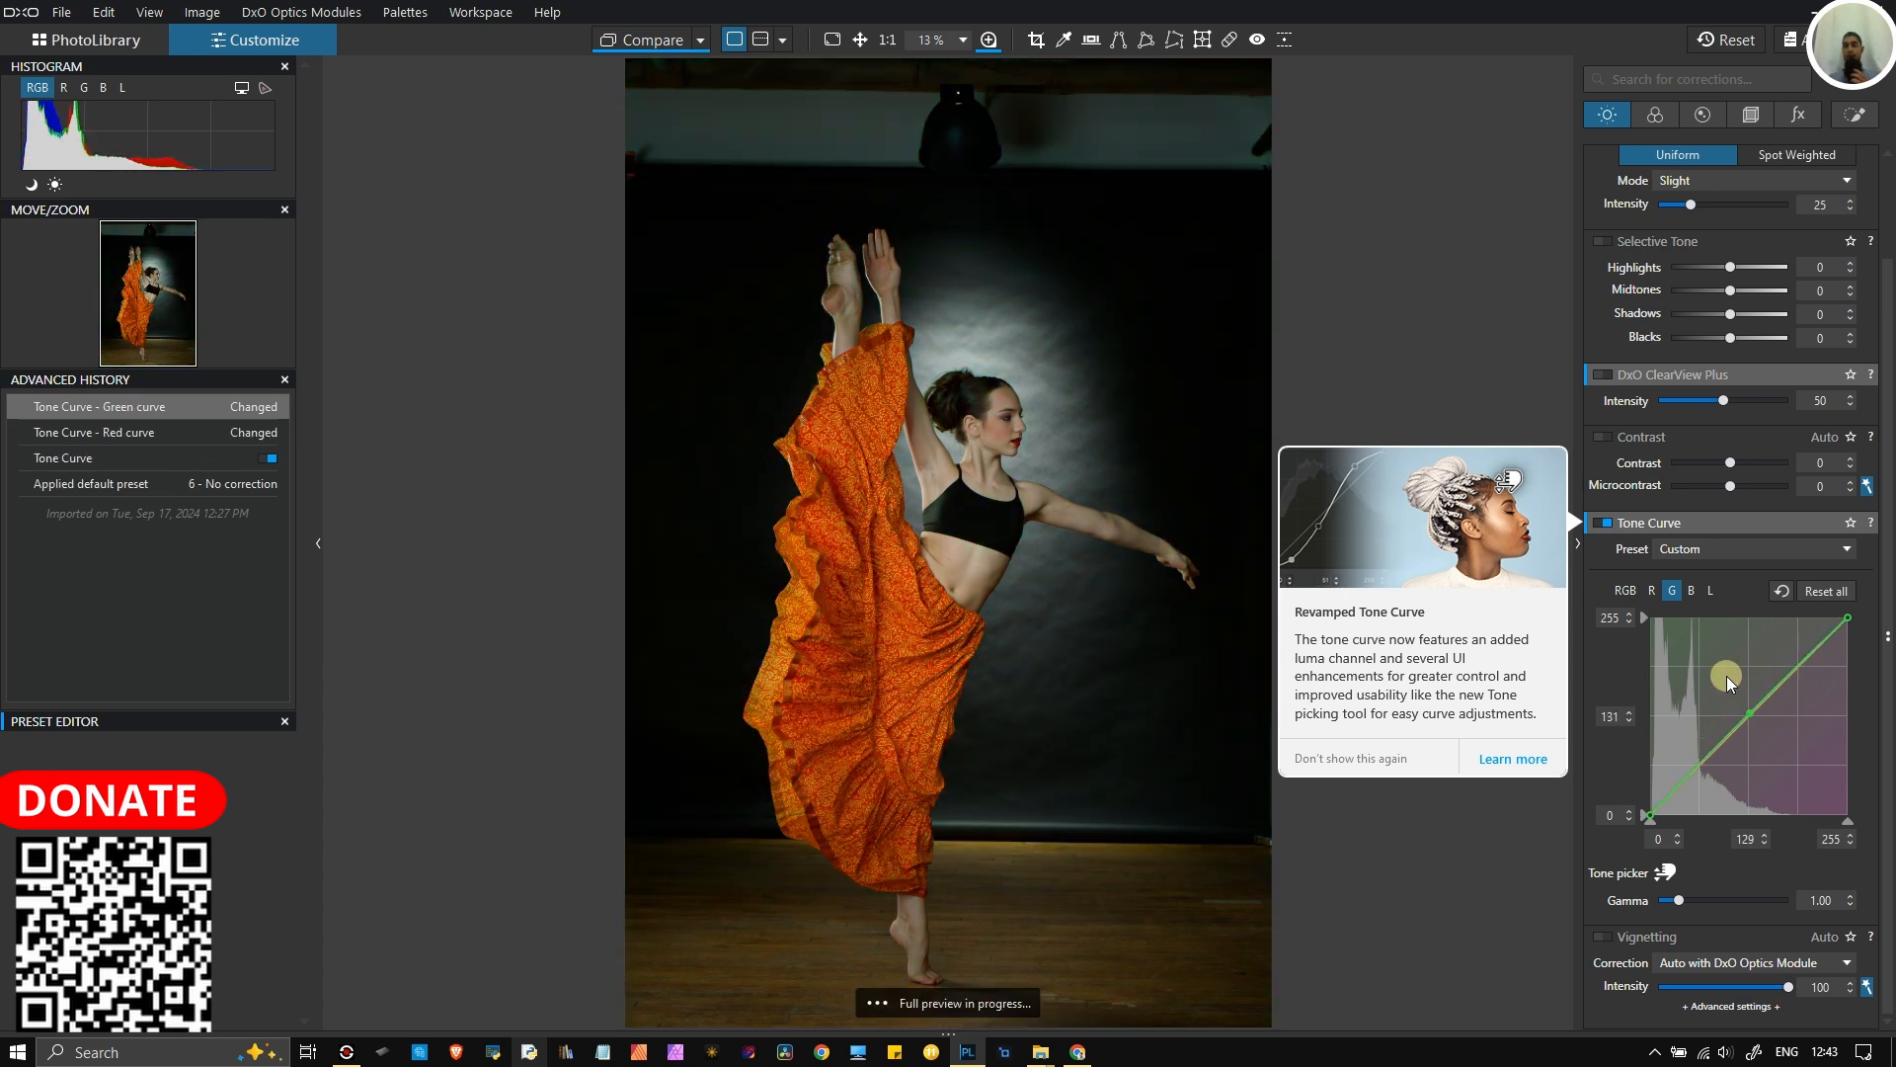
click(1692, 591)
mouse_move(1747, 713)
mouse_down()
mouse_move(1759, 751)
mouse_move(1742, 693)
mouse_move(1750, 714)
mouse_up()
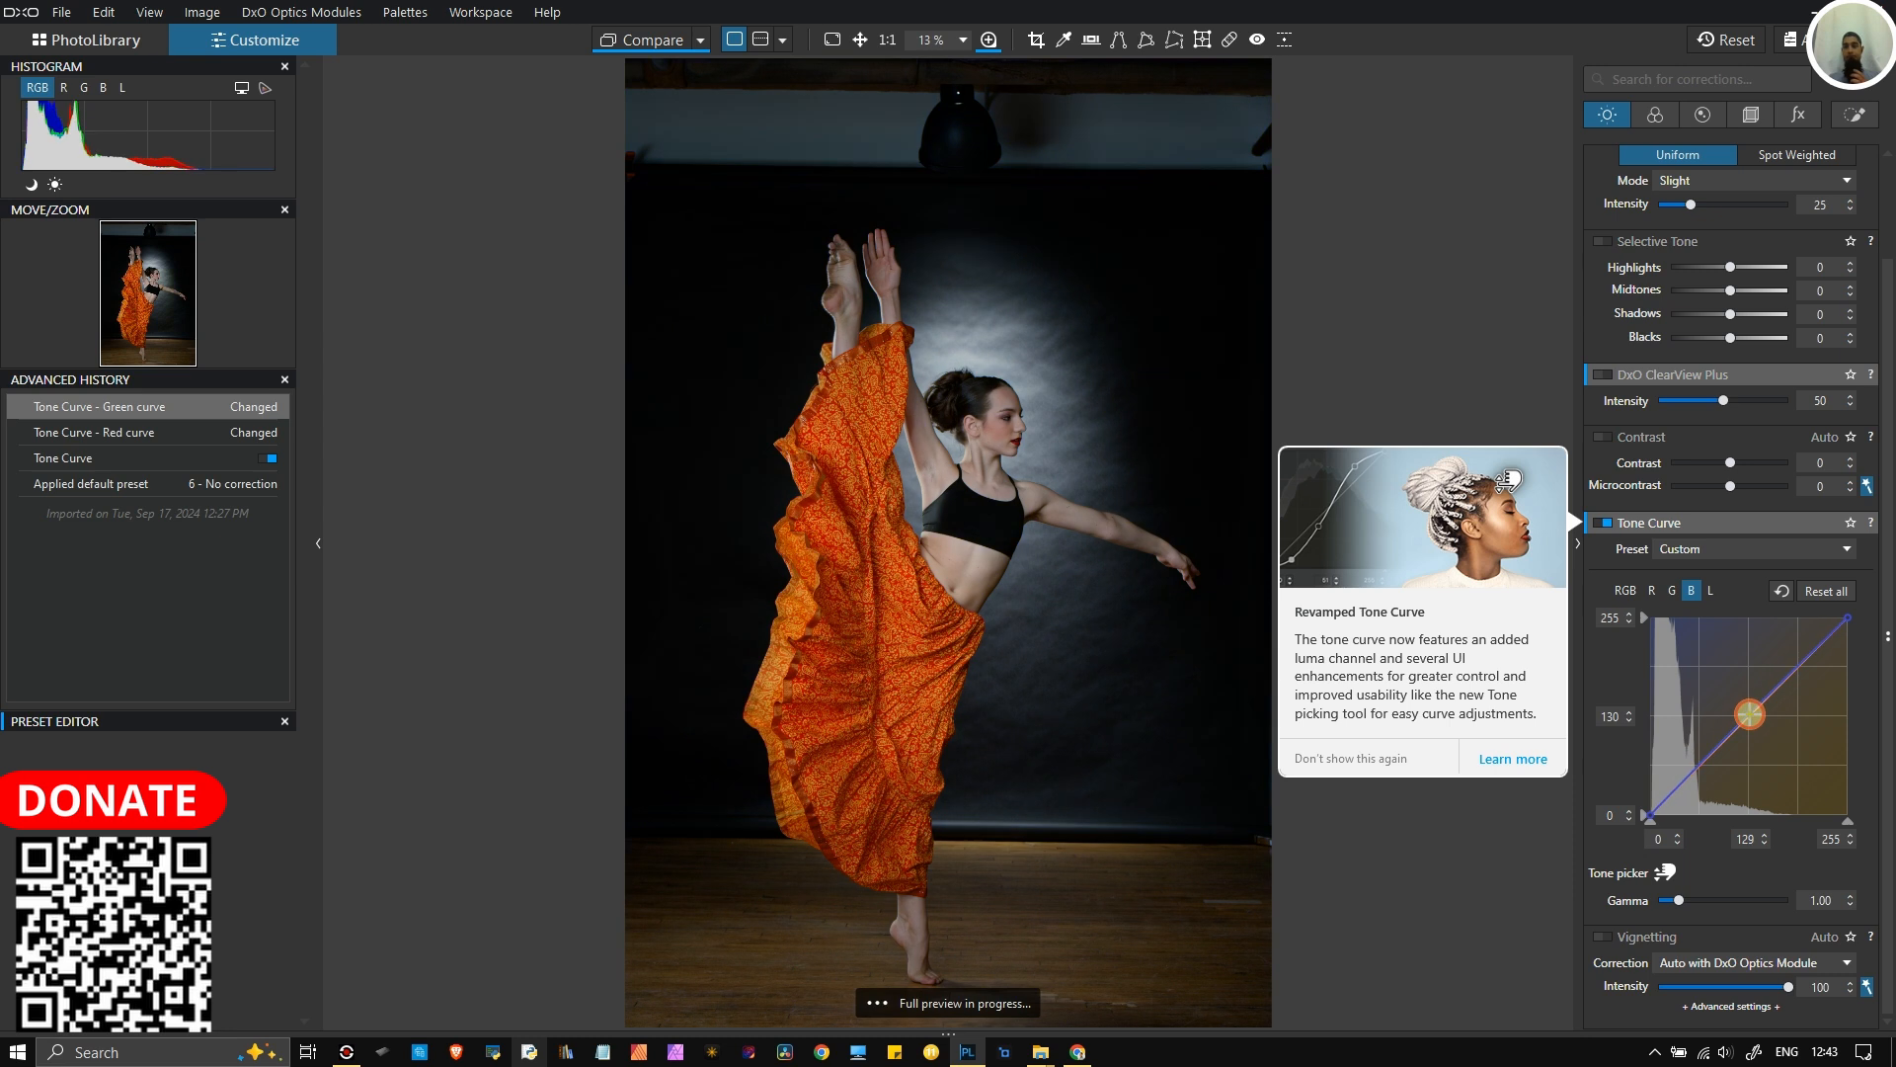
- Reset the blue tone curve of the dancer photo, followed by all the remaining curve channels
click(1784, 592)
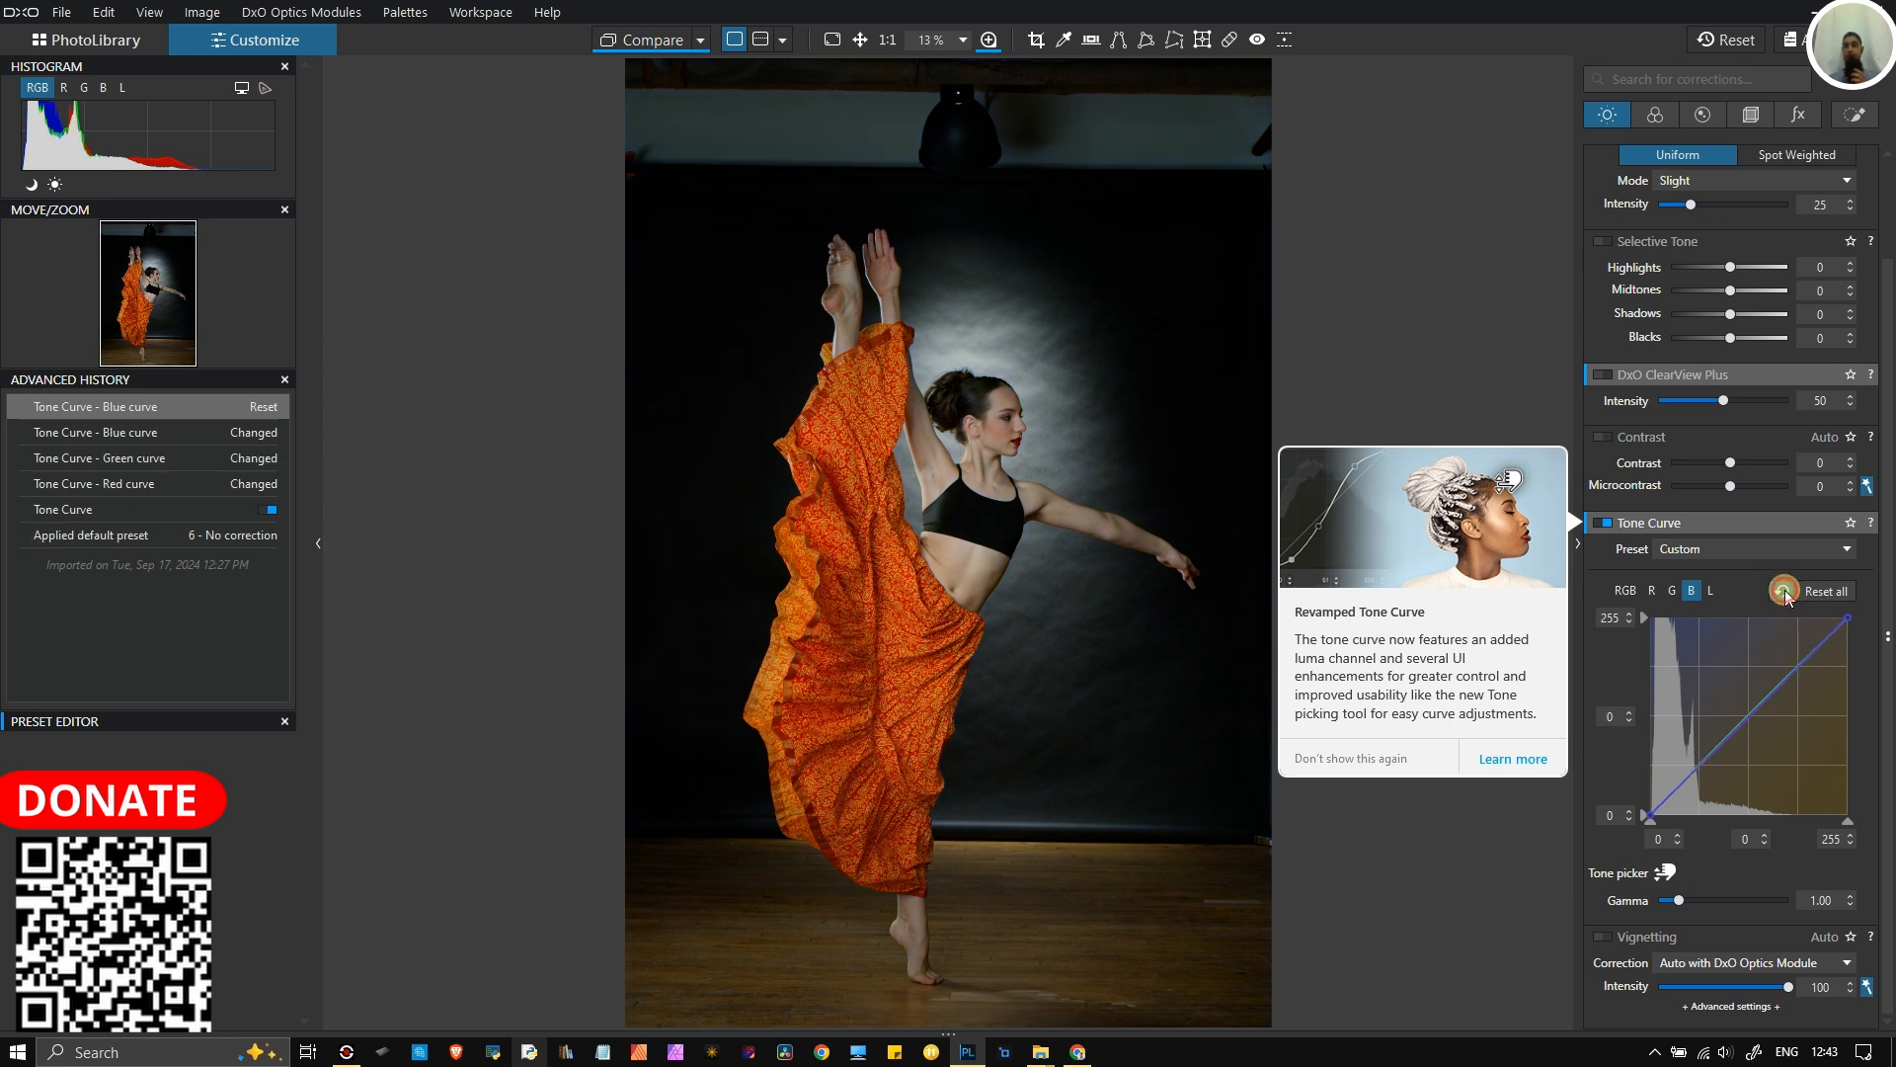
click(1817, 595)
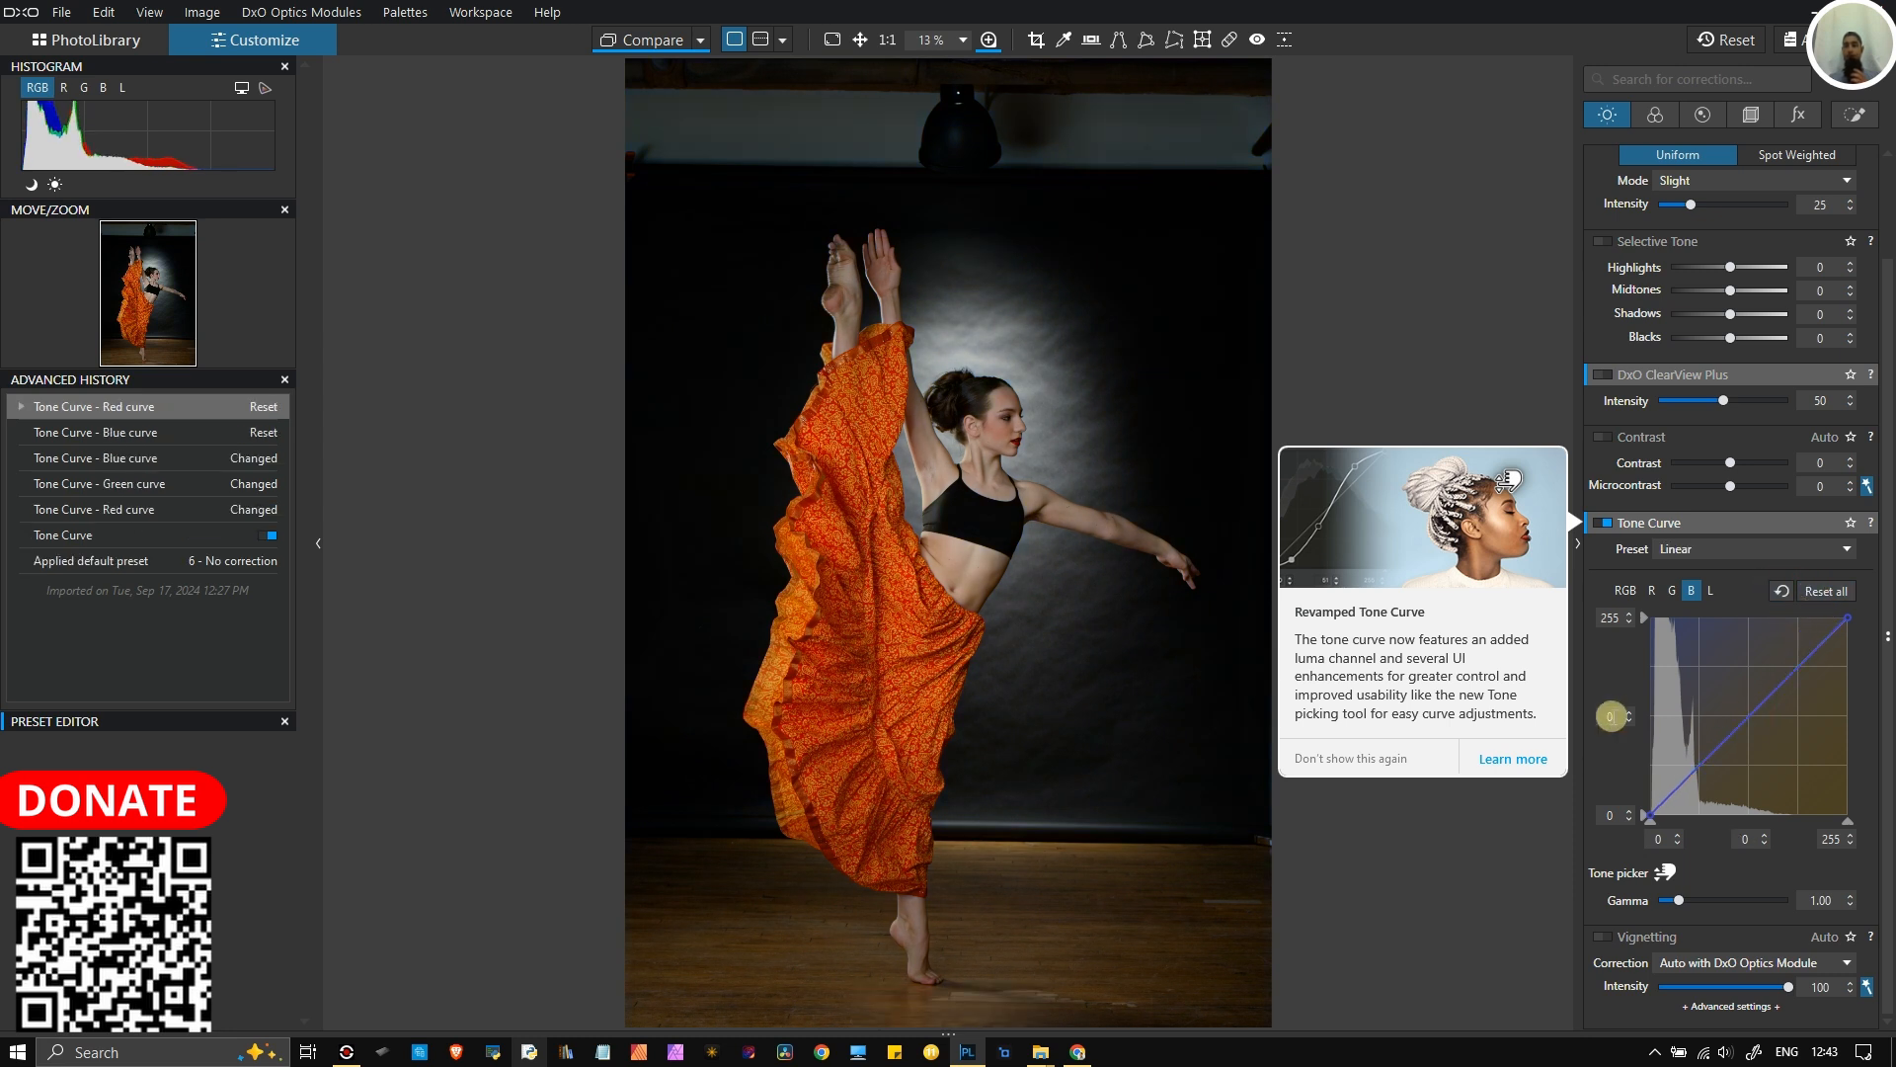
- Try an S-shaped luminance curve with points 184/209 and 61/56 and an output range of 22 to 241, and reset it
click(1709, 591)
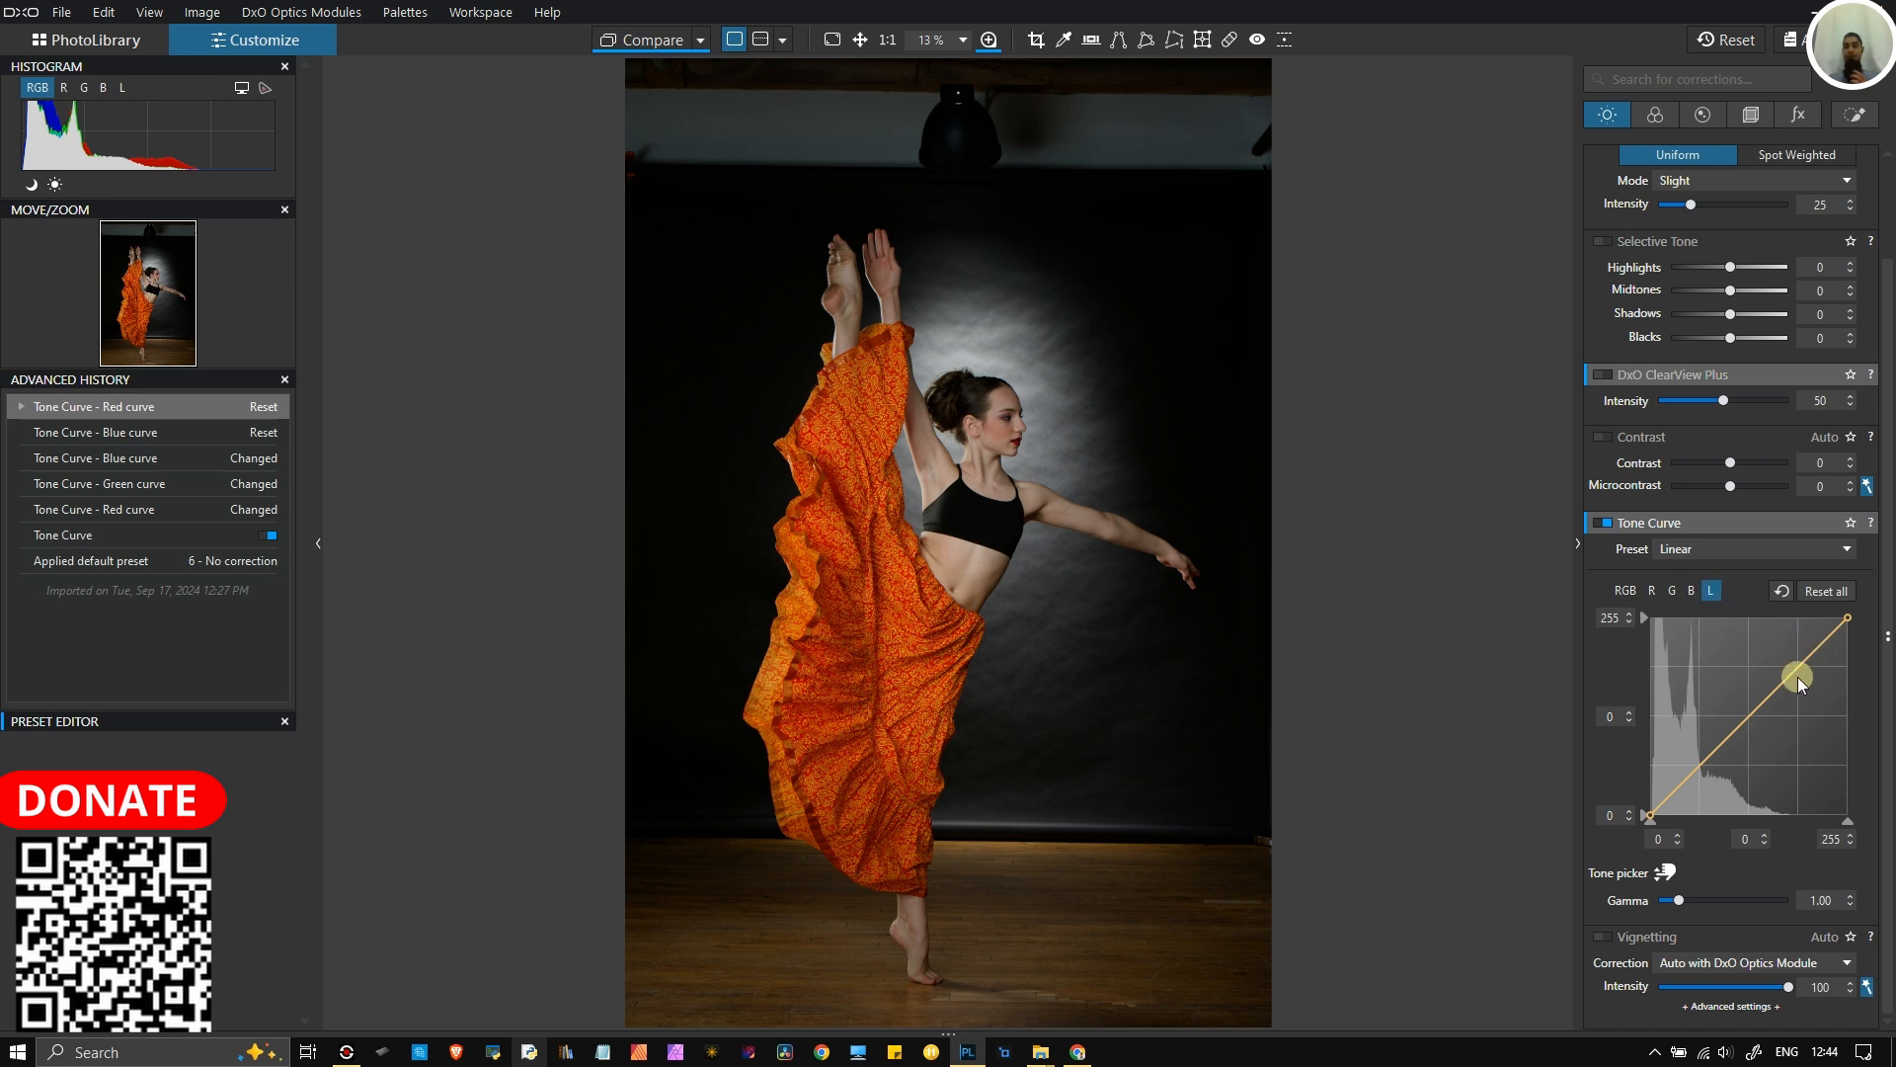
mouse_move(1746, 718)
mouse_down()
mouse_move(1740, 675)
mouse_move(1757, 747)
mouse_move(1749, 720)
mouse_up()
click(1780, 591)
drag(1847, 620, 1792, 653)
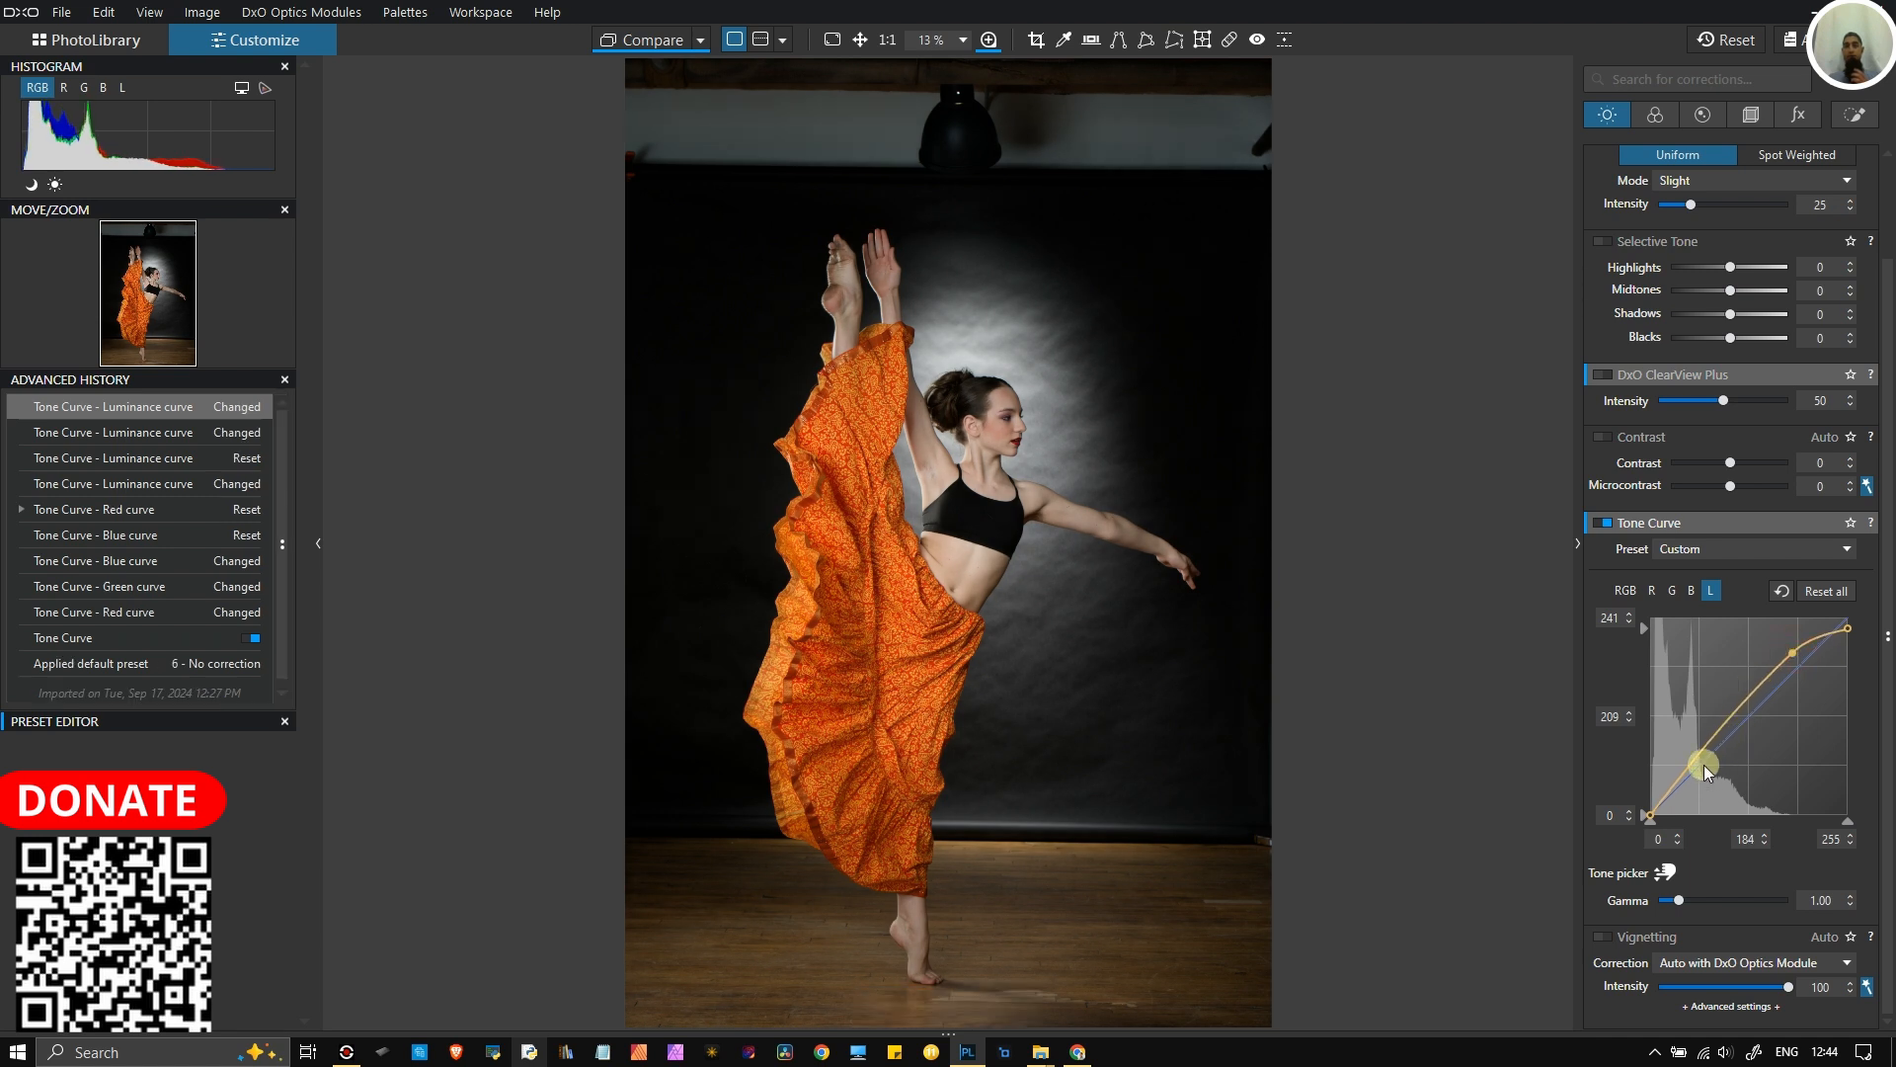
drag(1693, 758, 1698, 772)
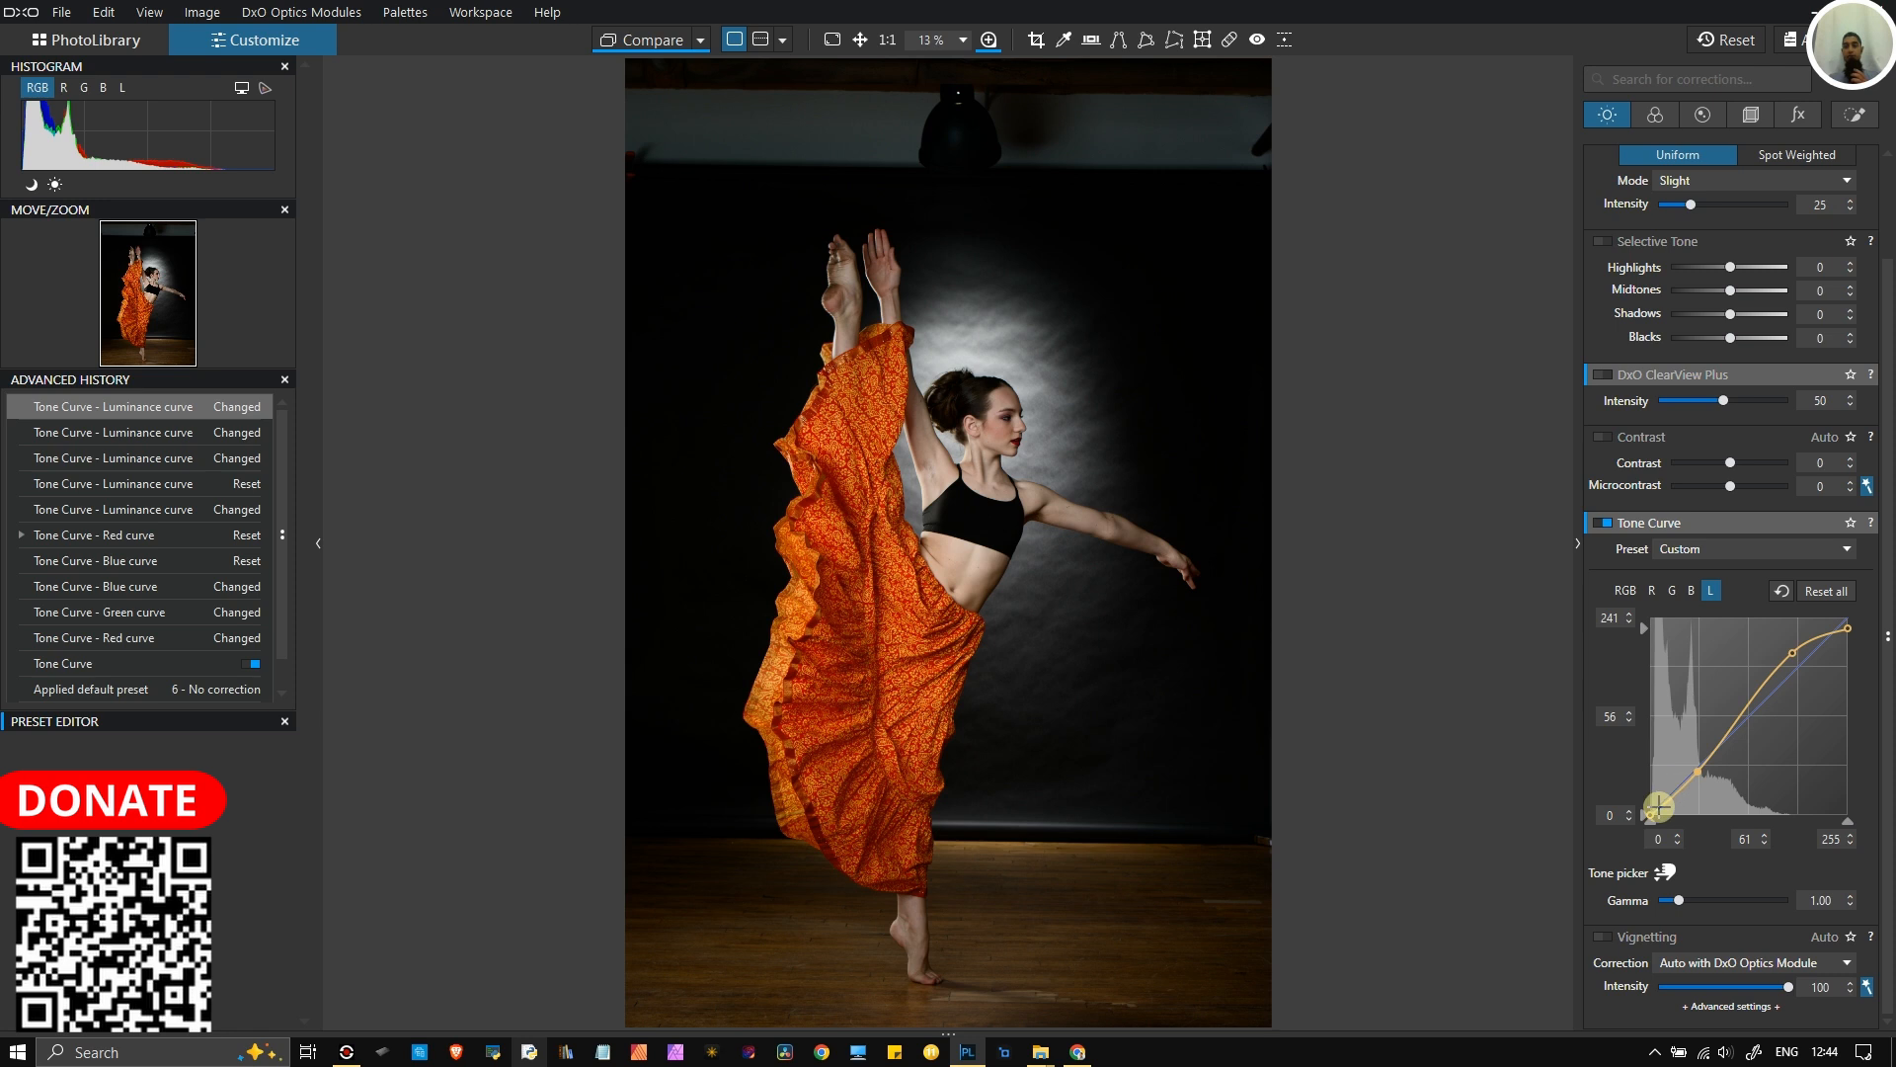
drag(1650, 818, 1650, 801)
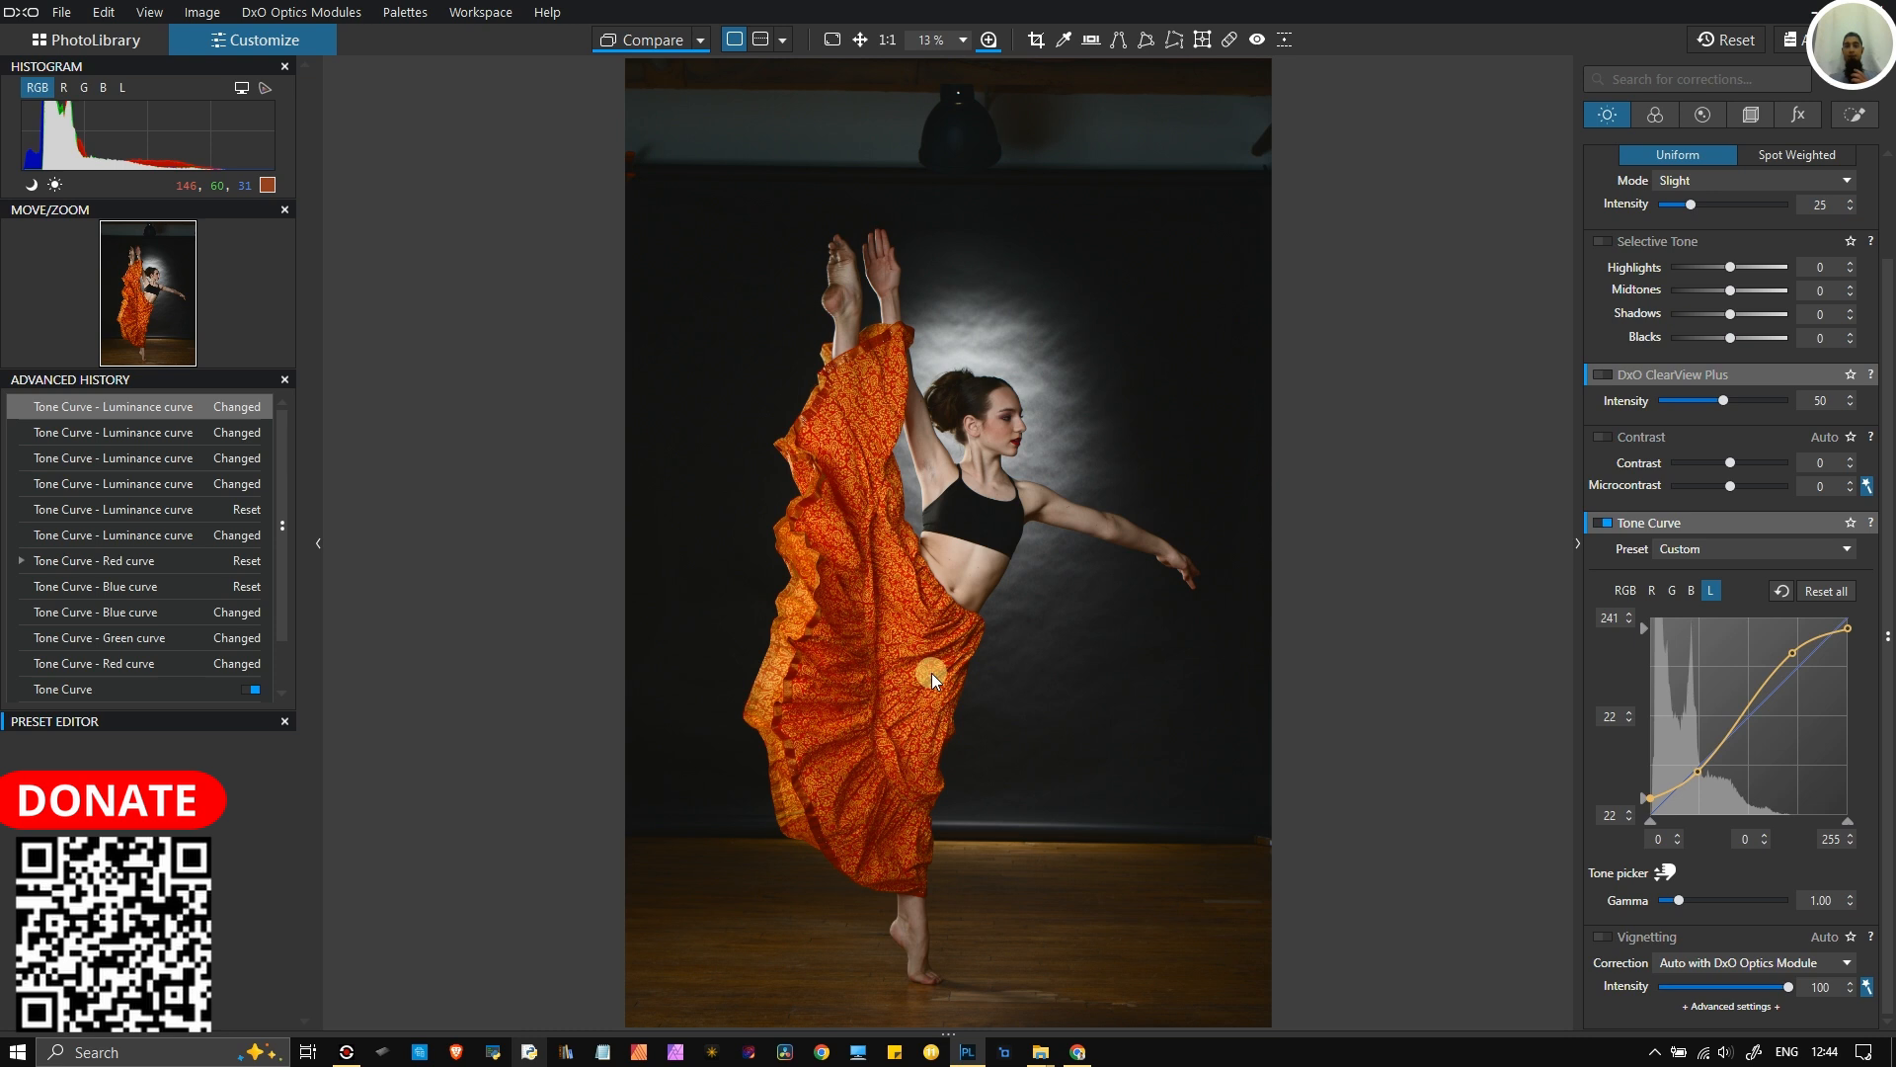
scroll(932, 668, up, 2)
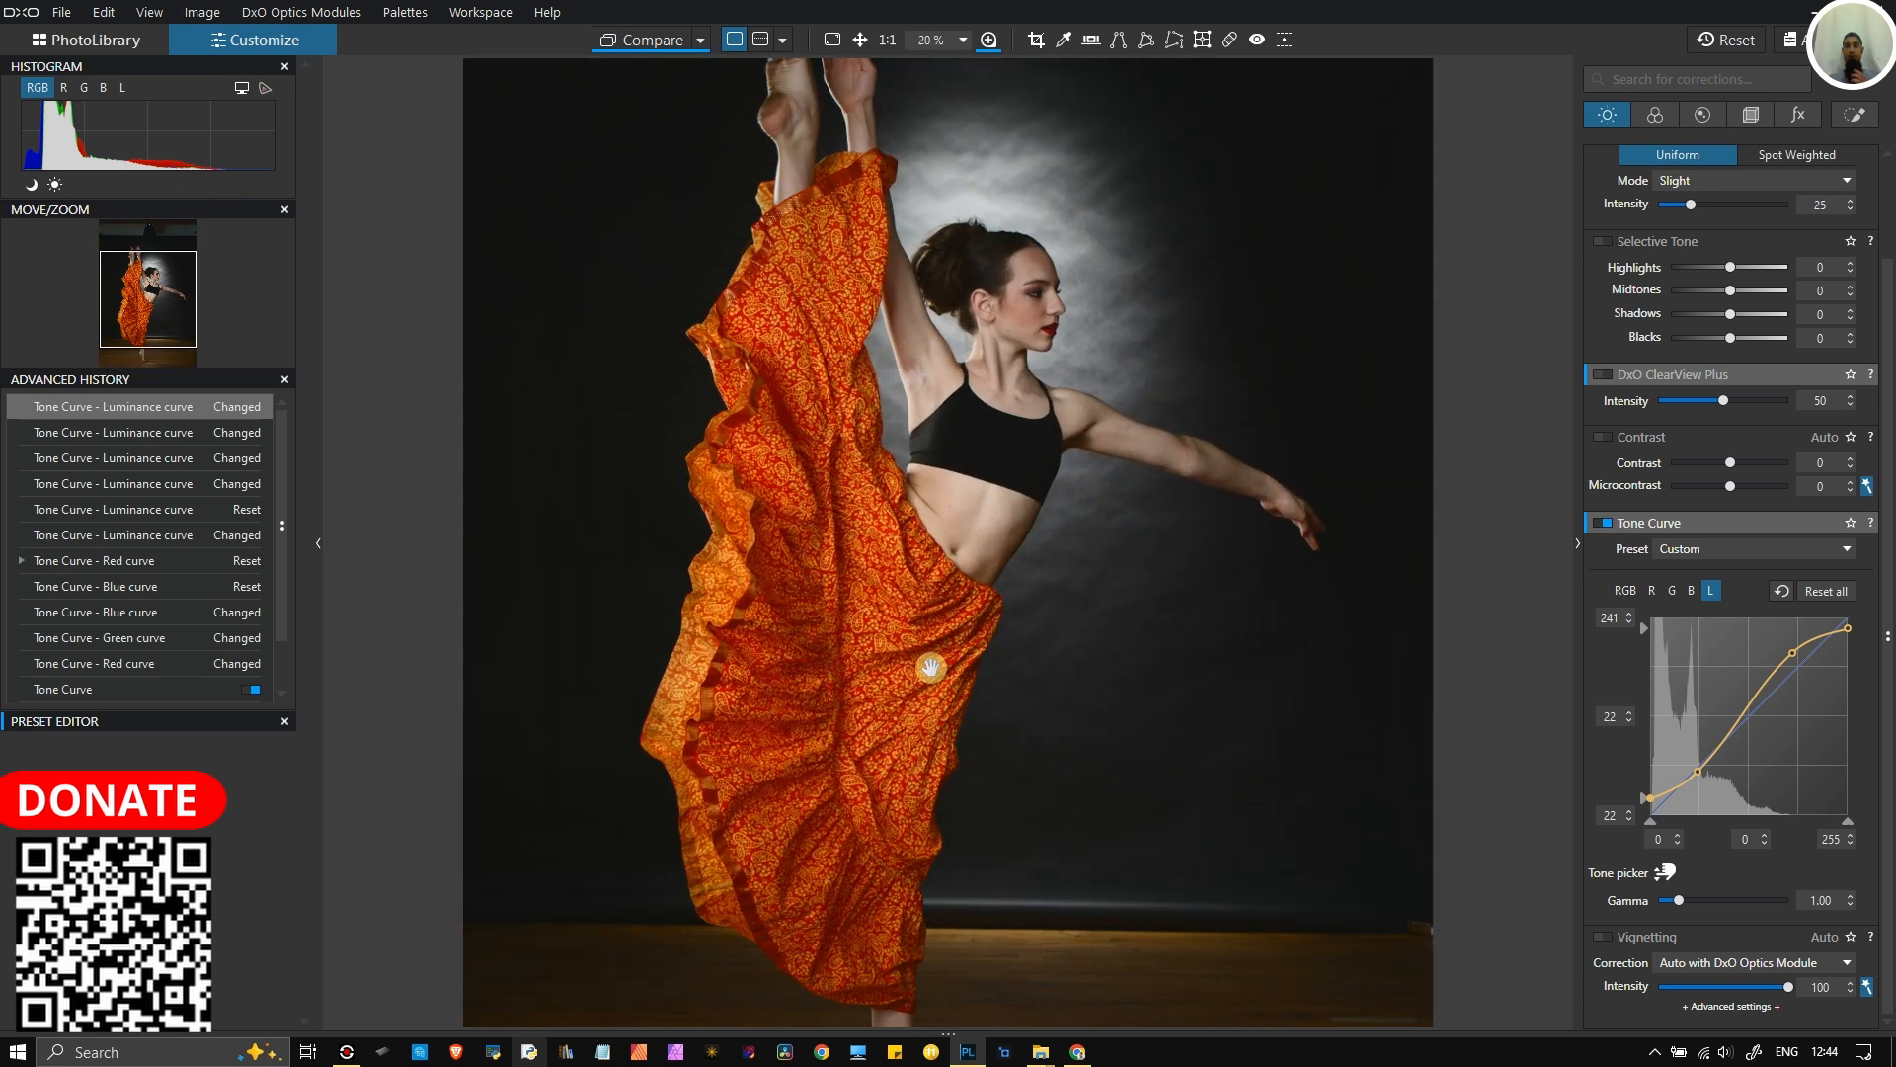
scroll(932, 668, up, 2)
scroll(932, 667, up, 2)
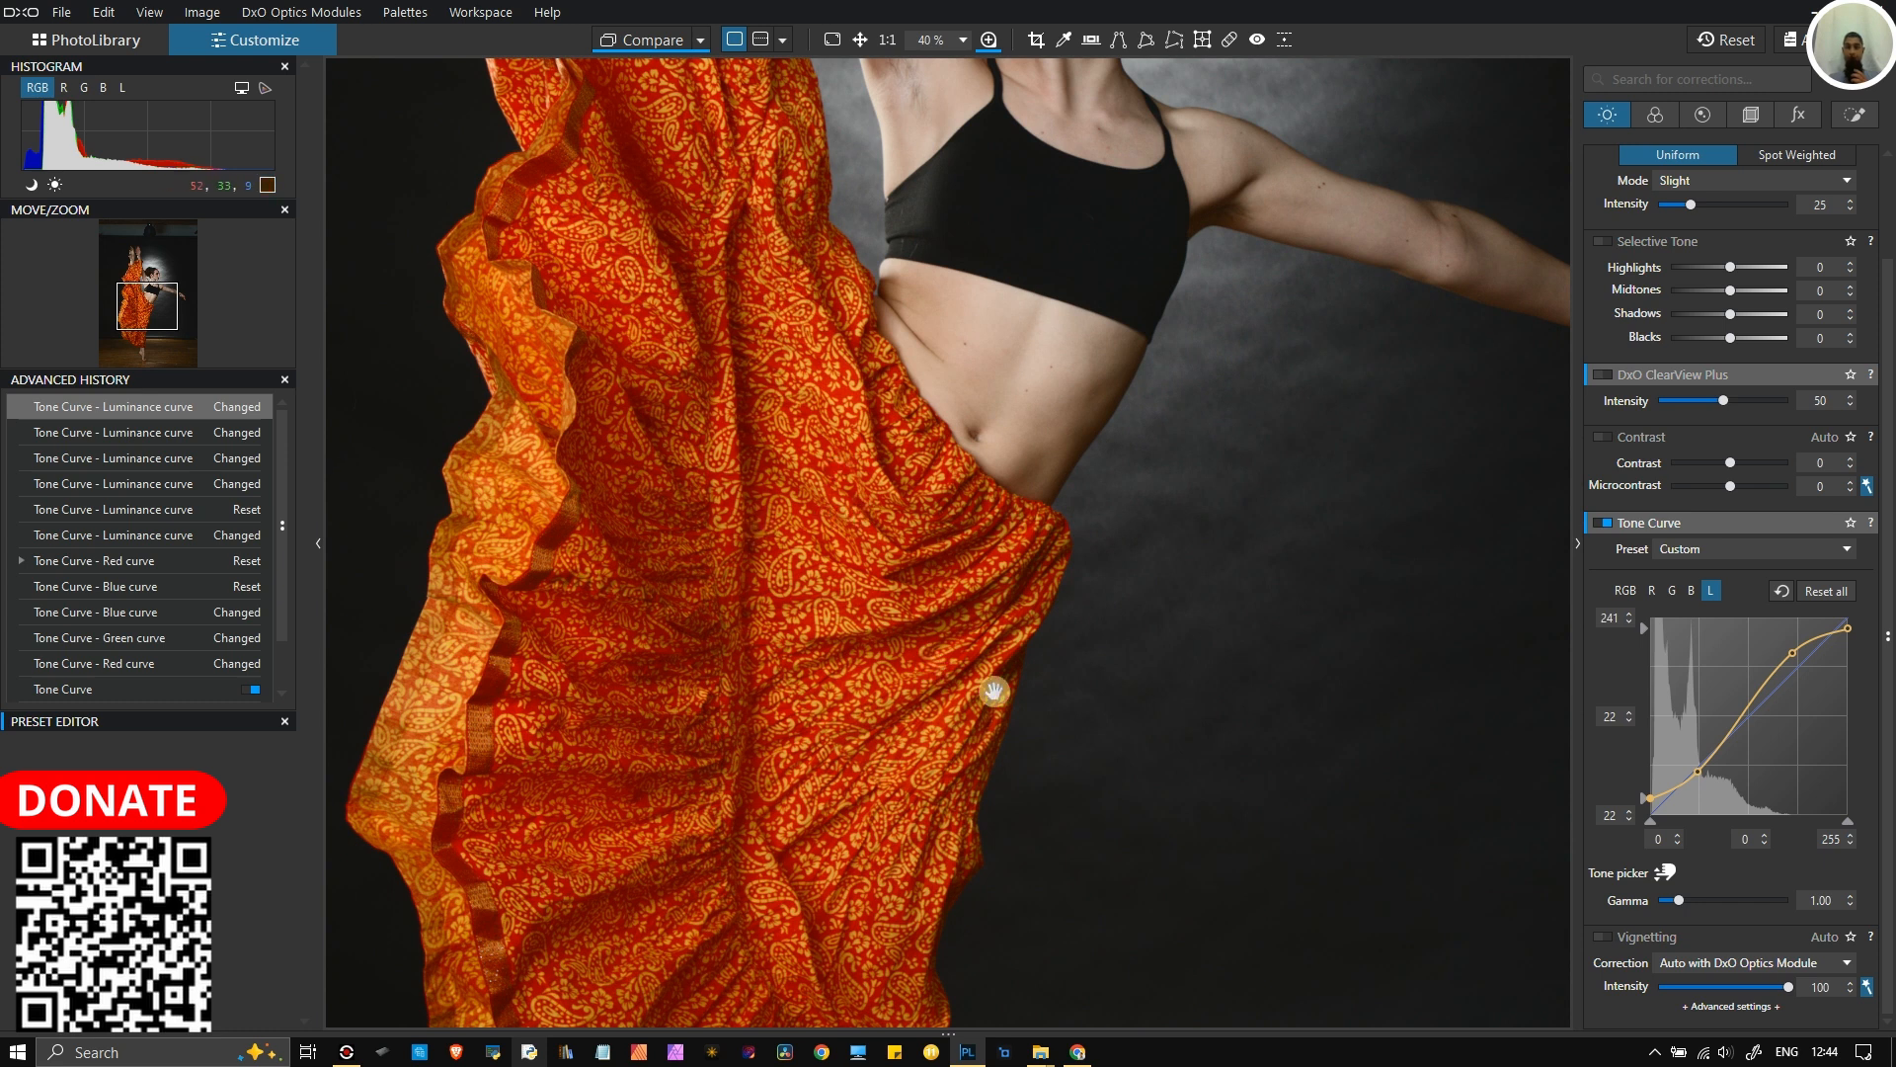
click(1827, 590)
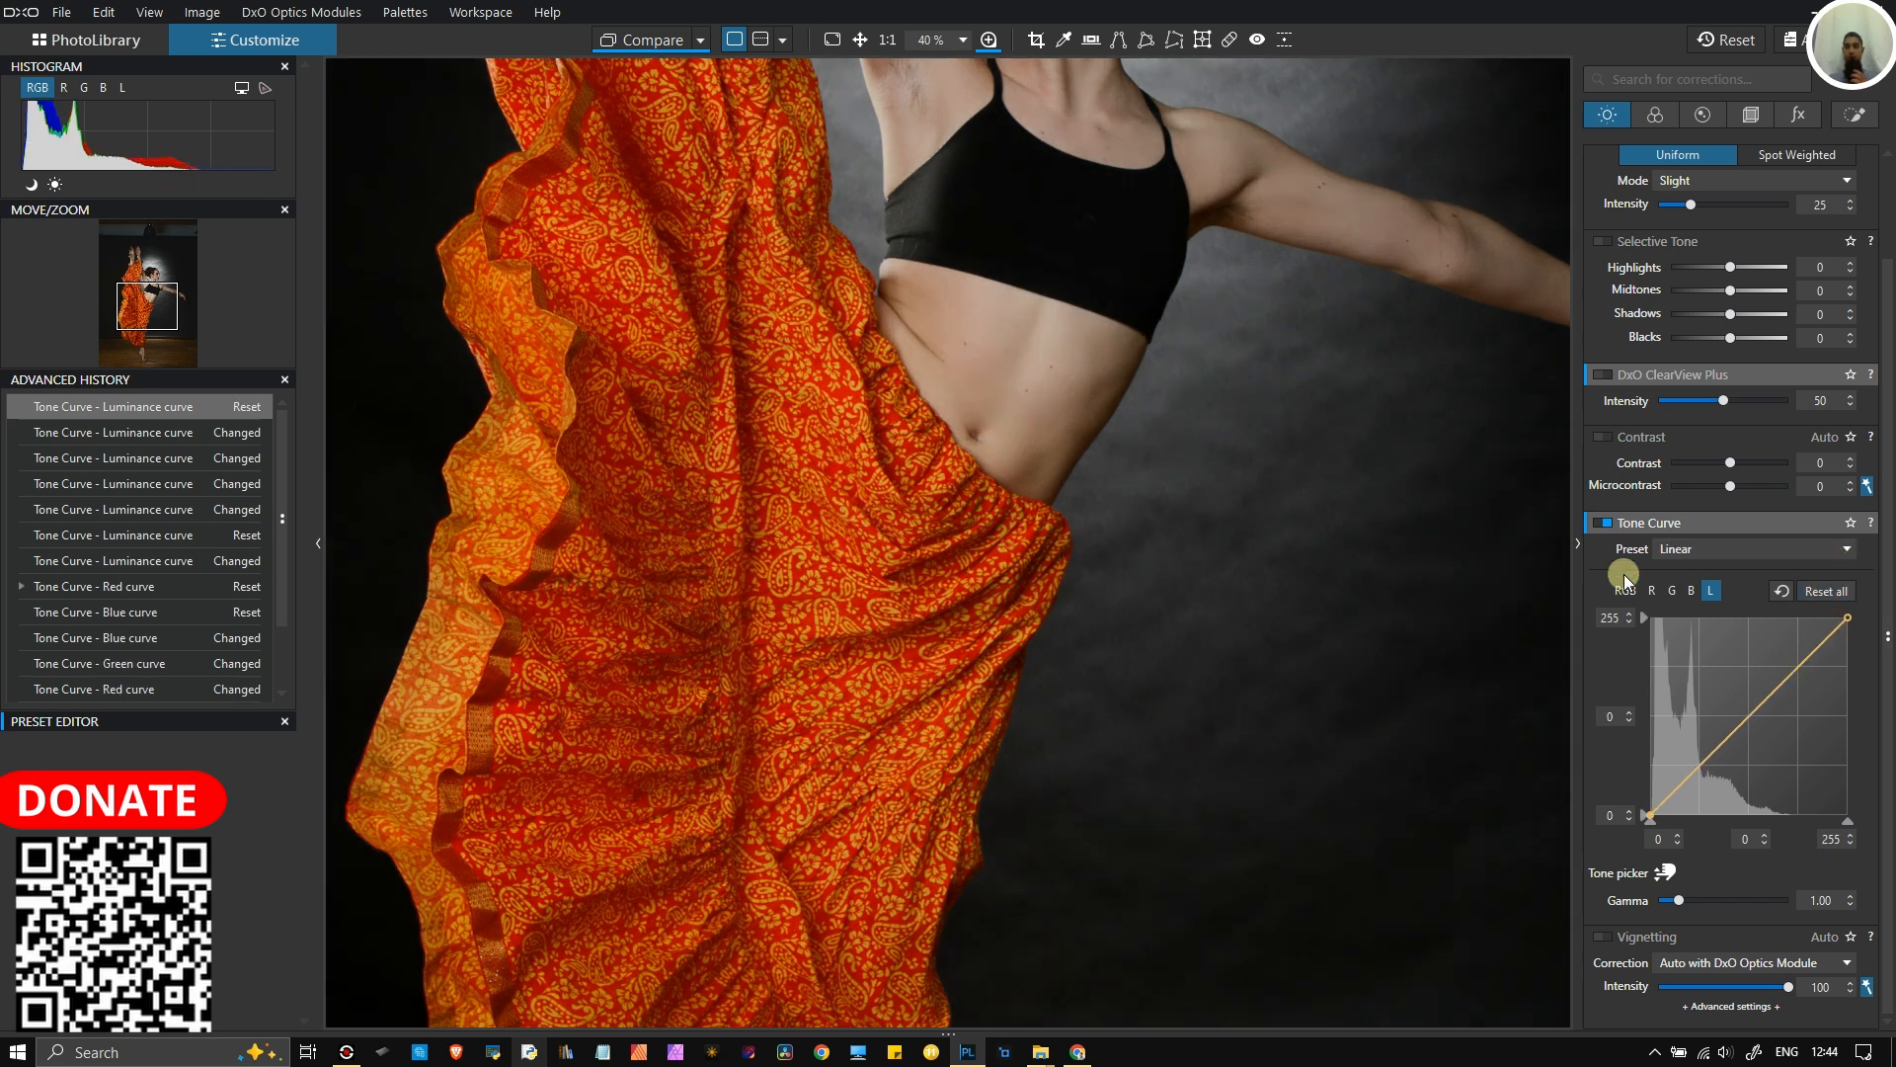
- Try an S-shaped RGB master curve with a highlight point at 184/205 and an output range of 17 to 238, and reset it
click(1625, 591)
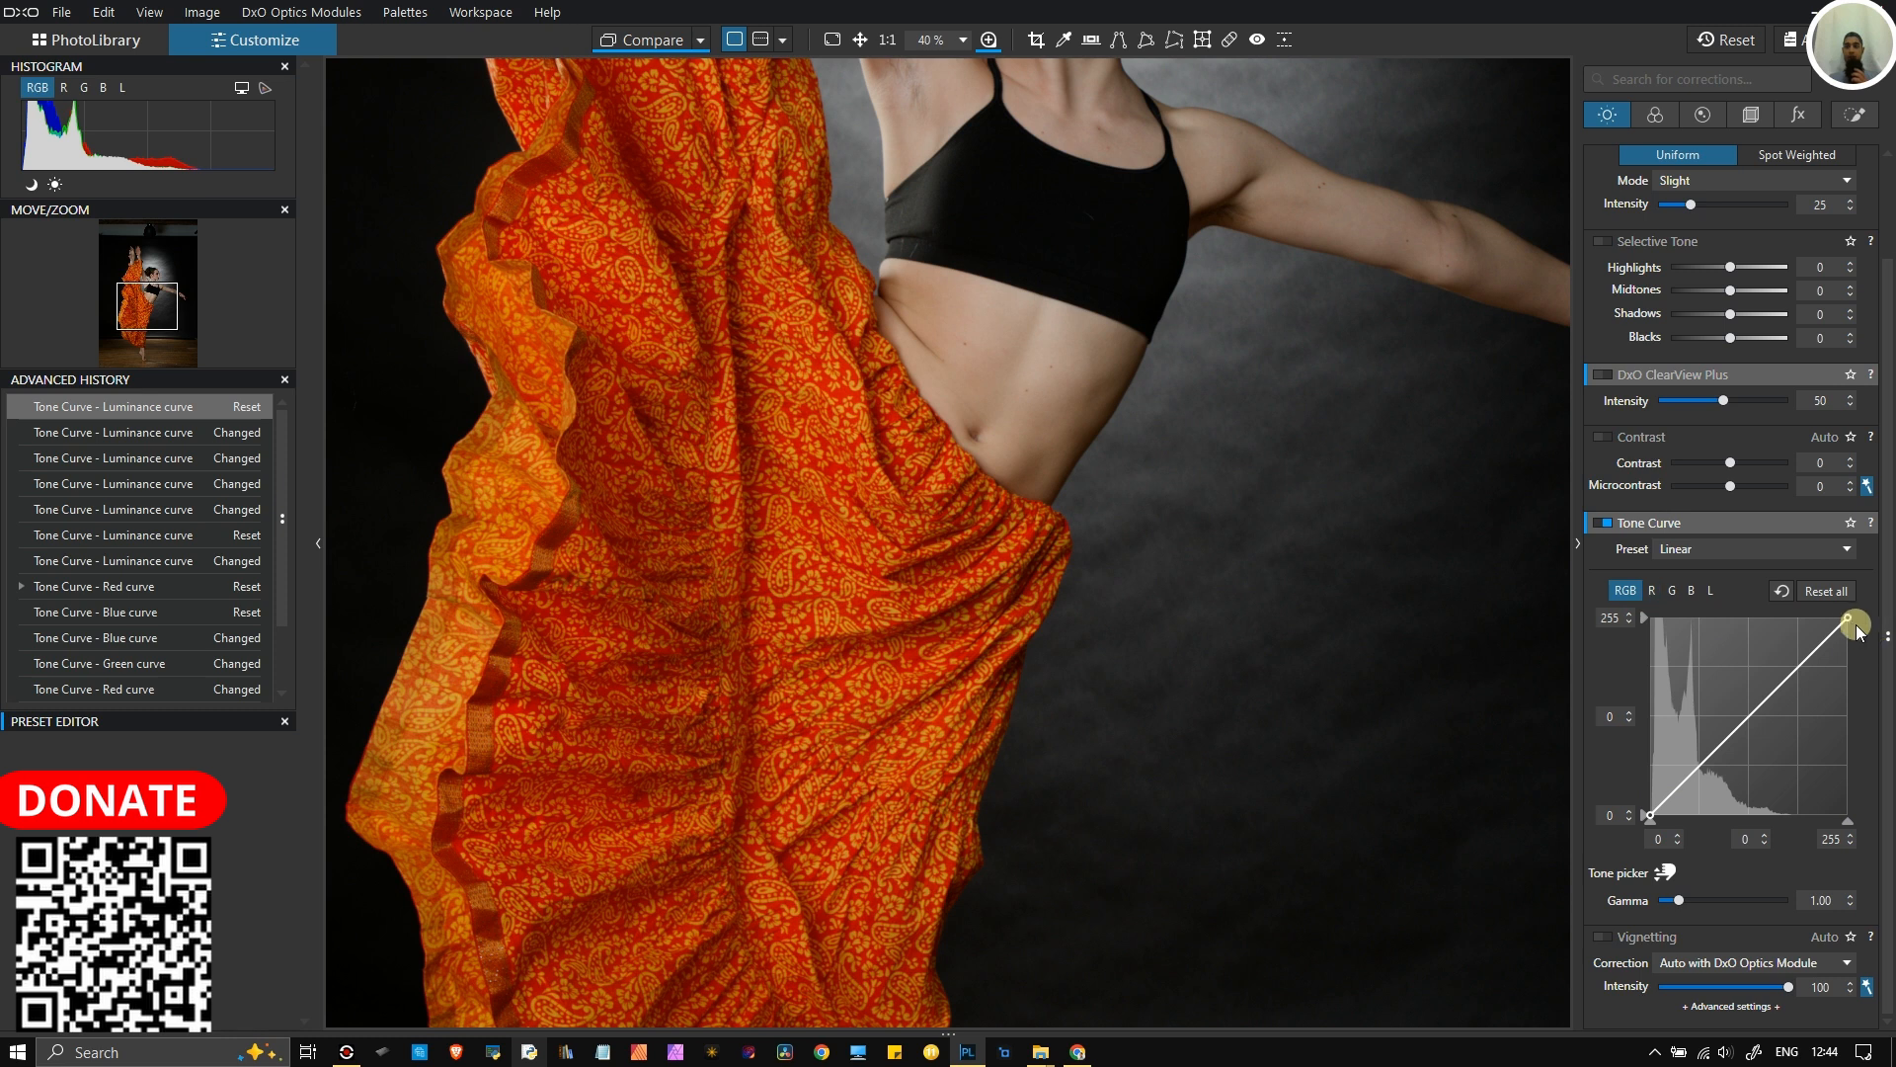
drag(1850, 619, 1793, 656)
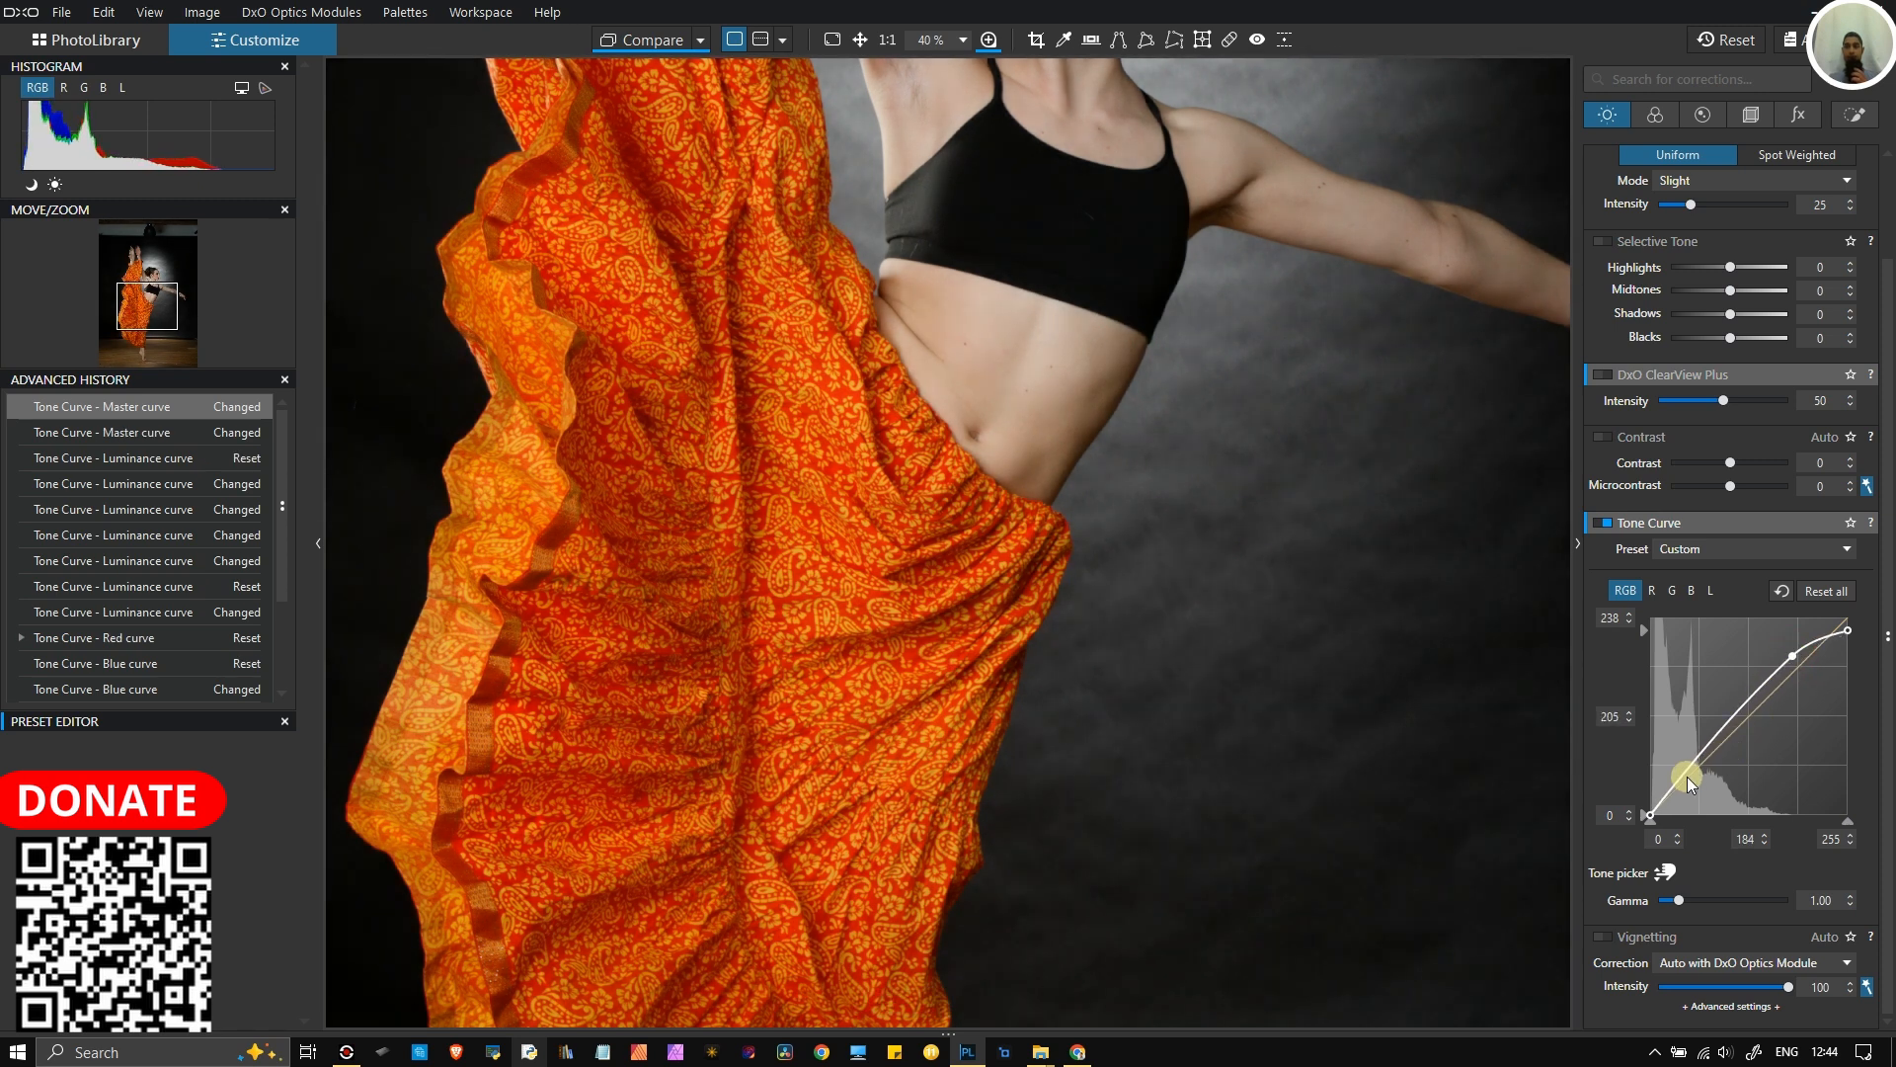
drag(1693, 757, 1650, 802)
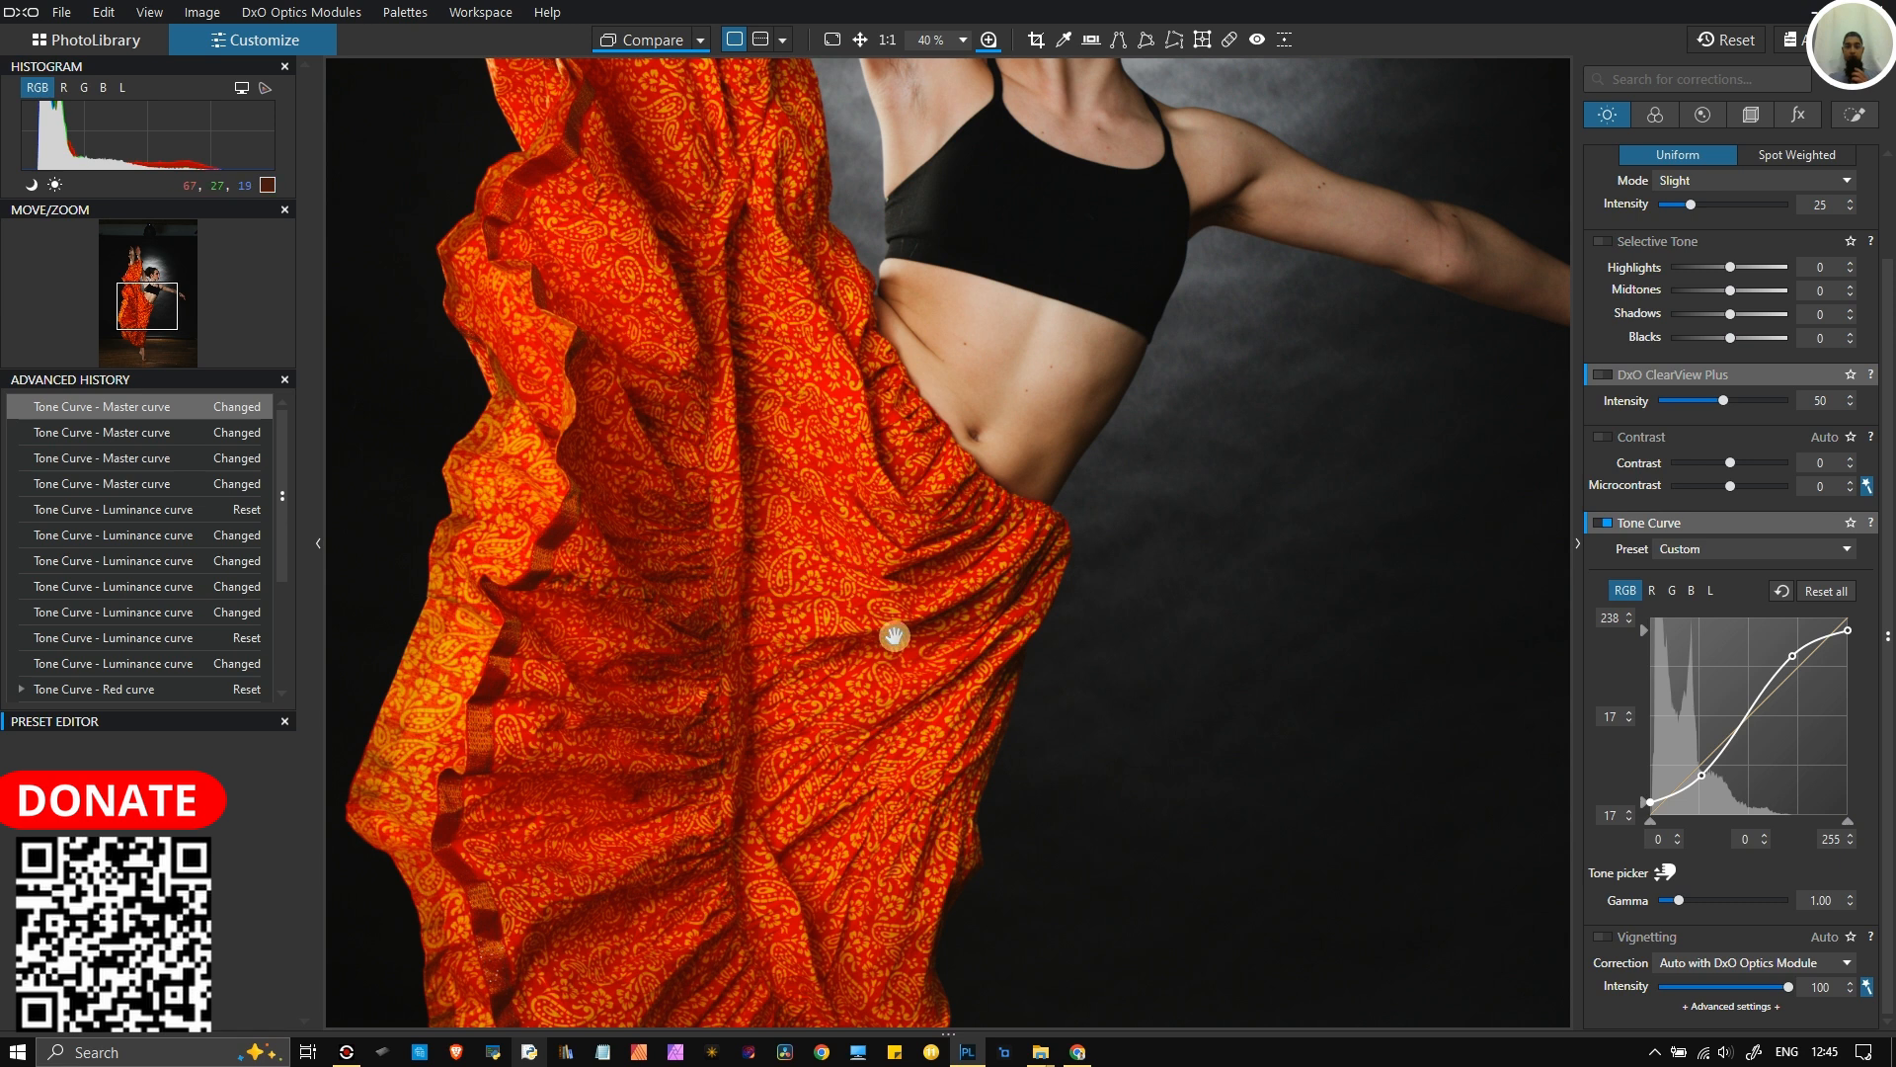
click(1818, 590)
- Try a contrast curve on the luminance channel with points 177/214 and 47/32, and reset all curves
click(1710, 589)
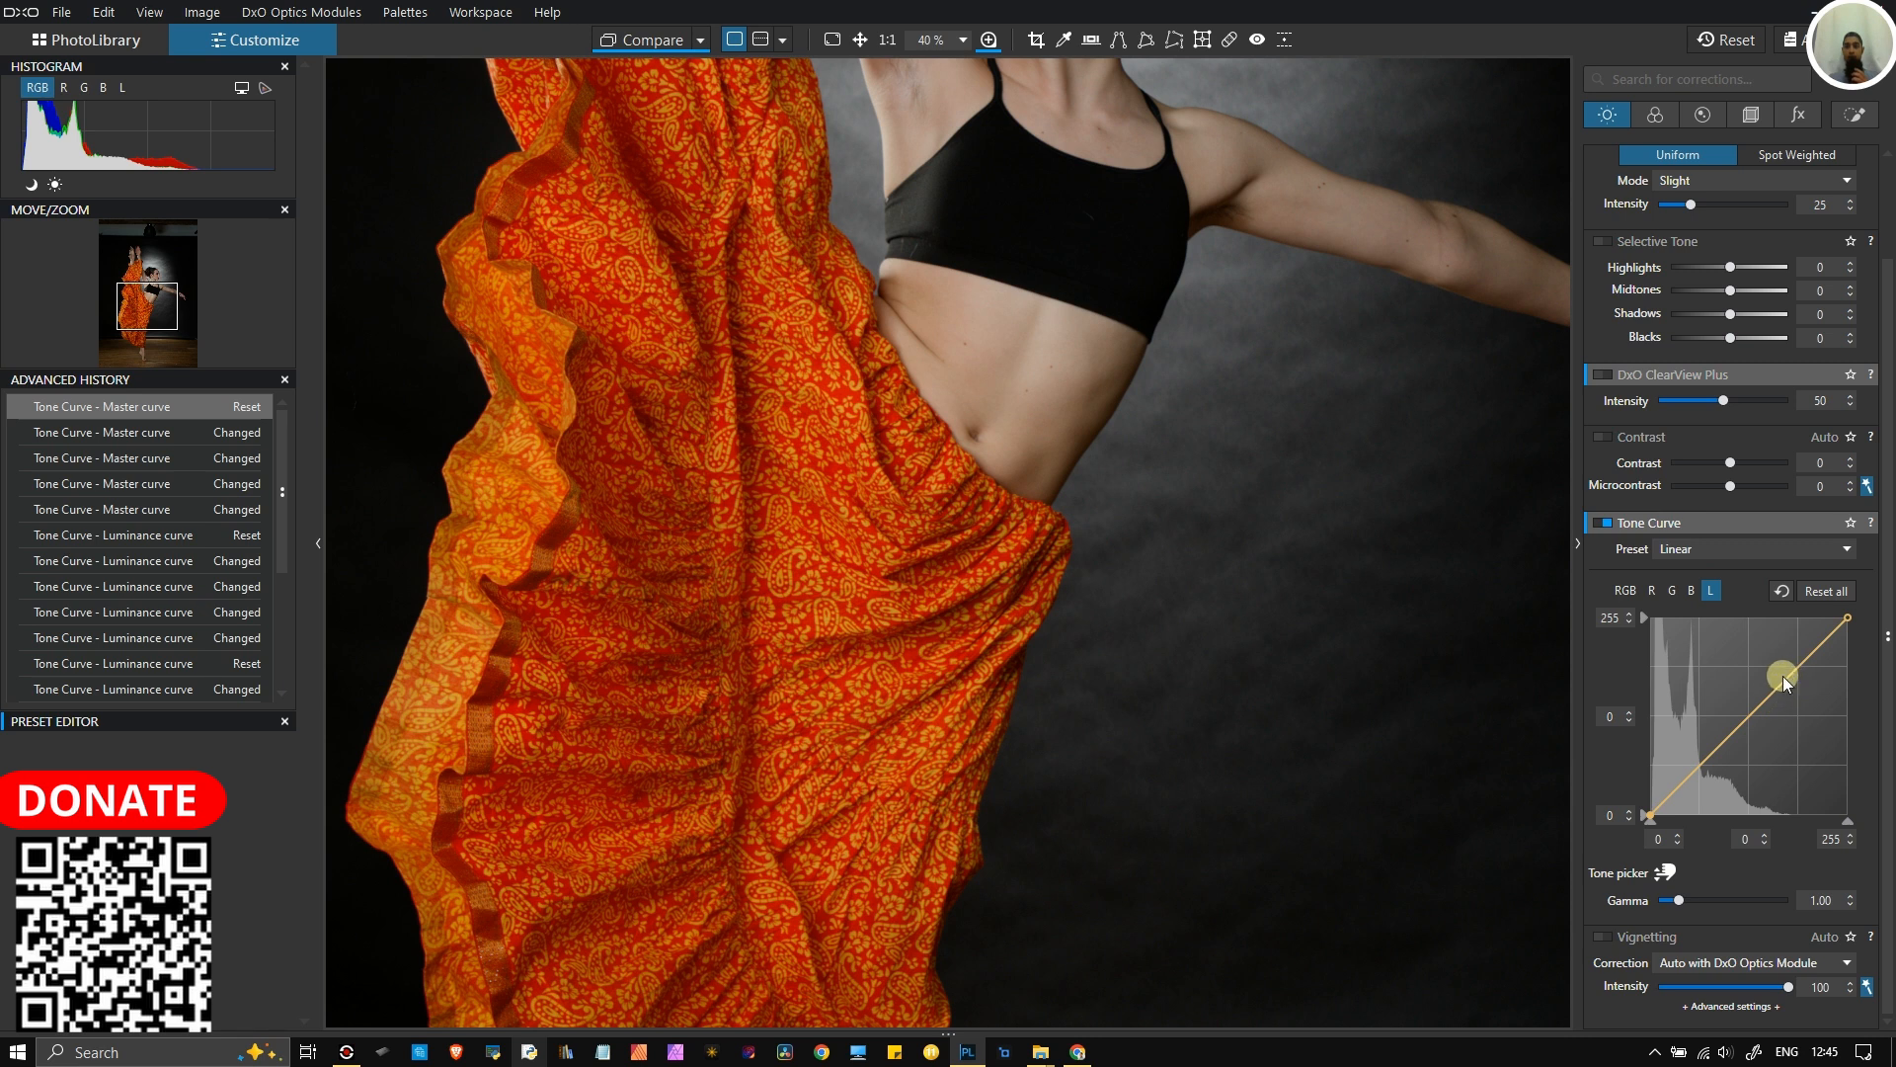
drag(1798, 665, 1788, 649)
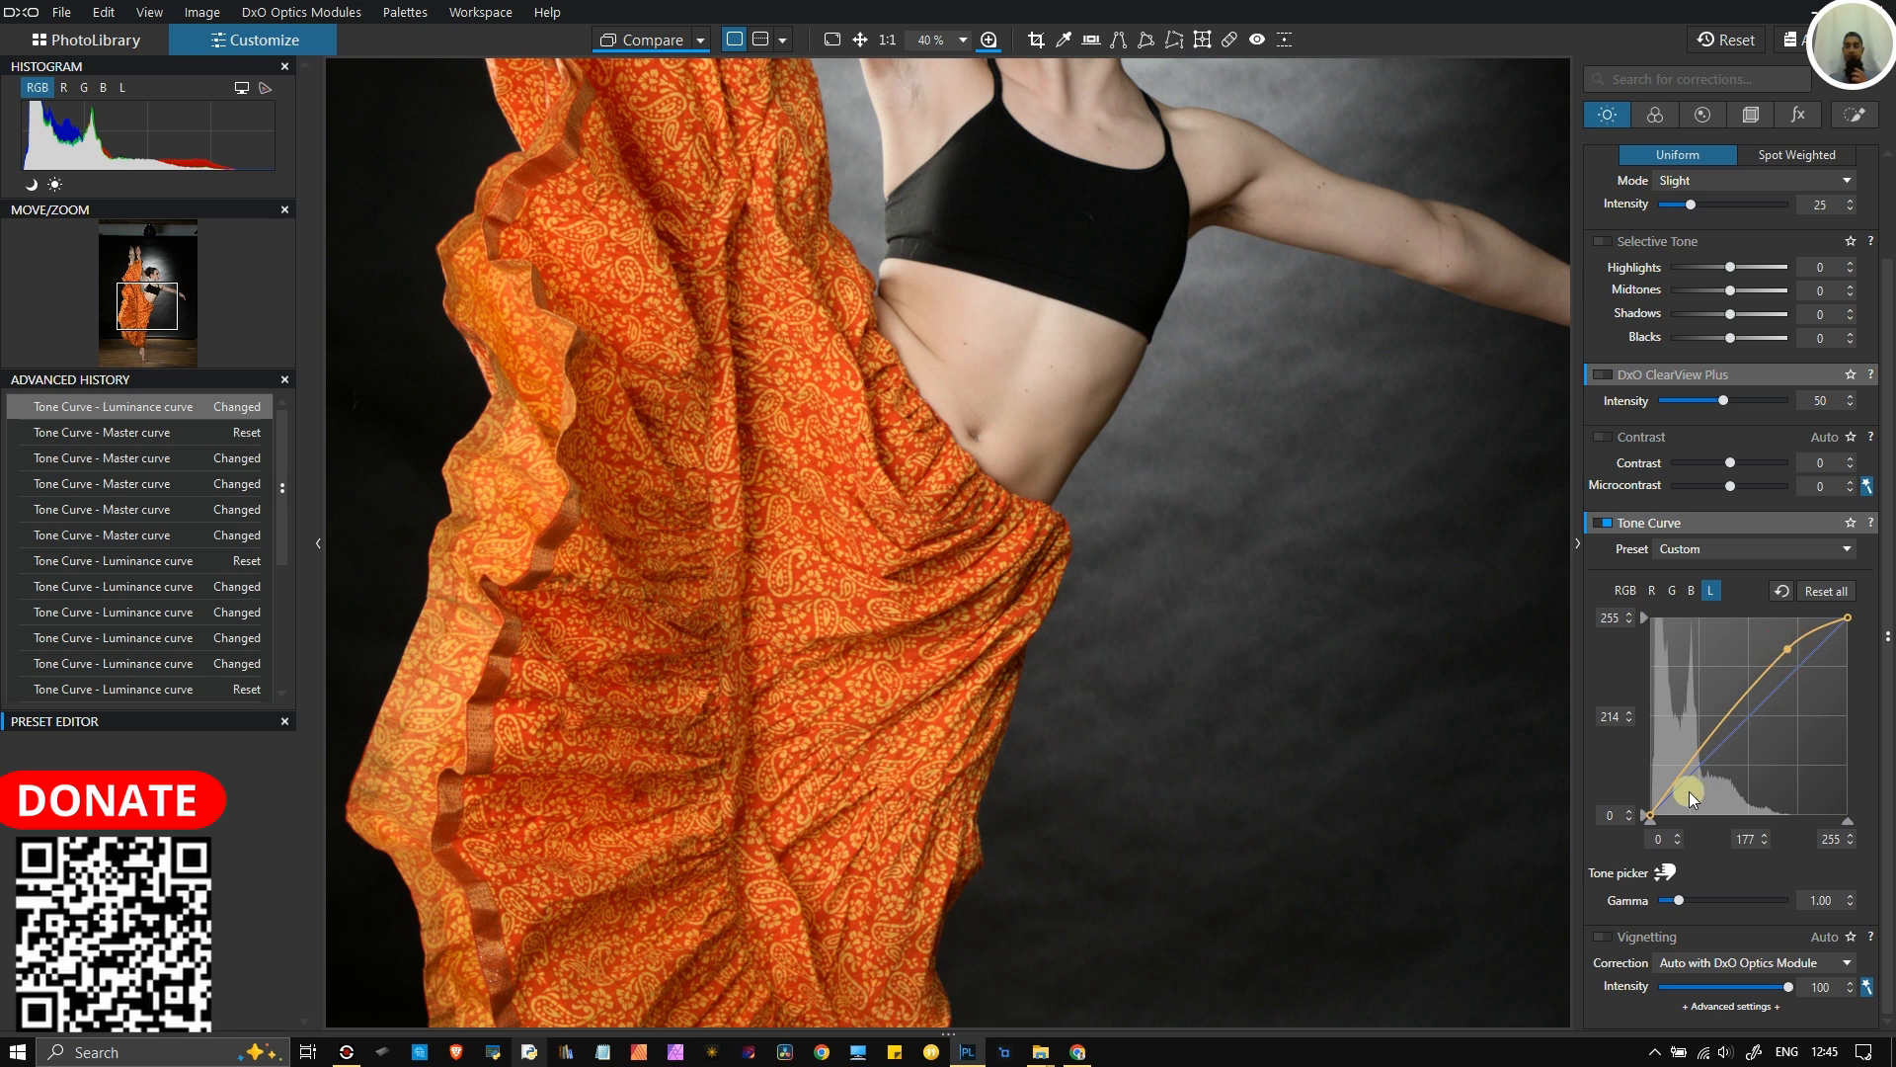
drag(1678, 777, 1687, 793)
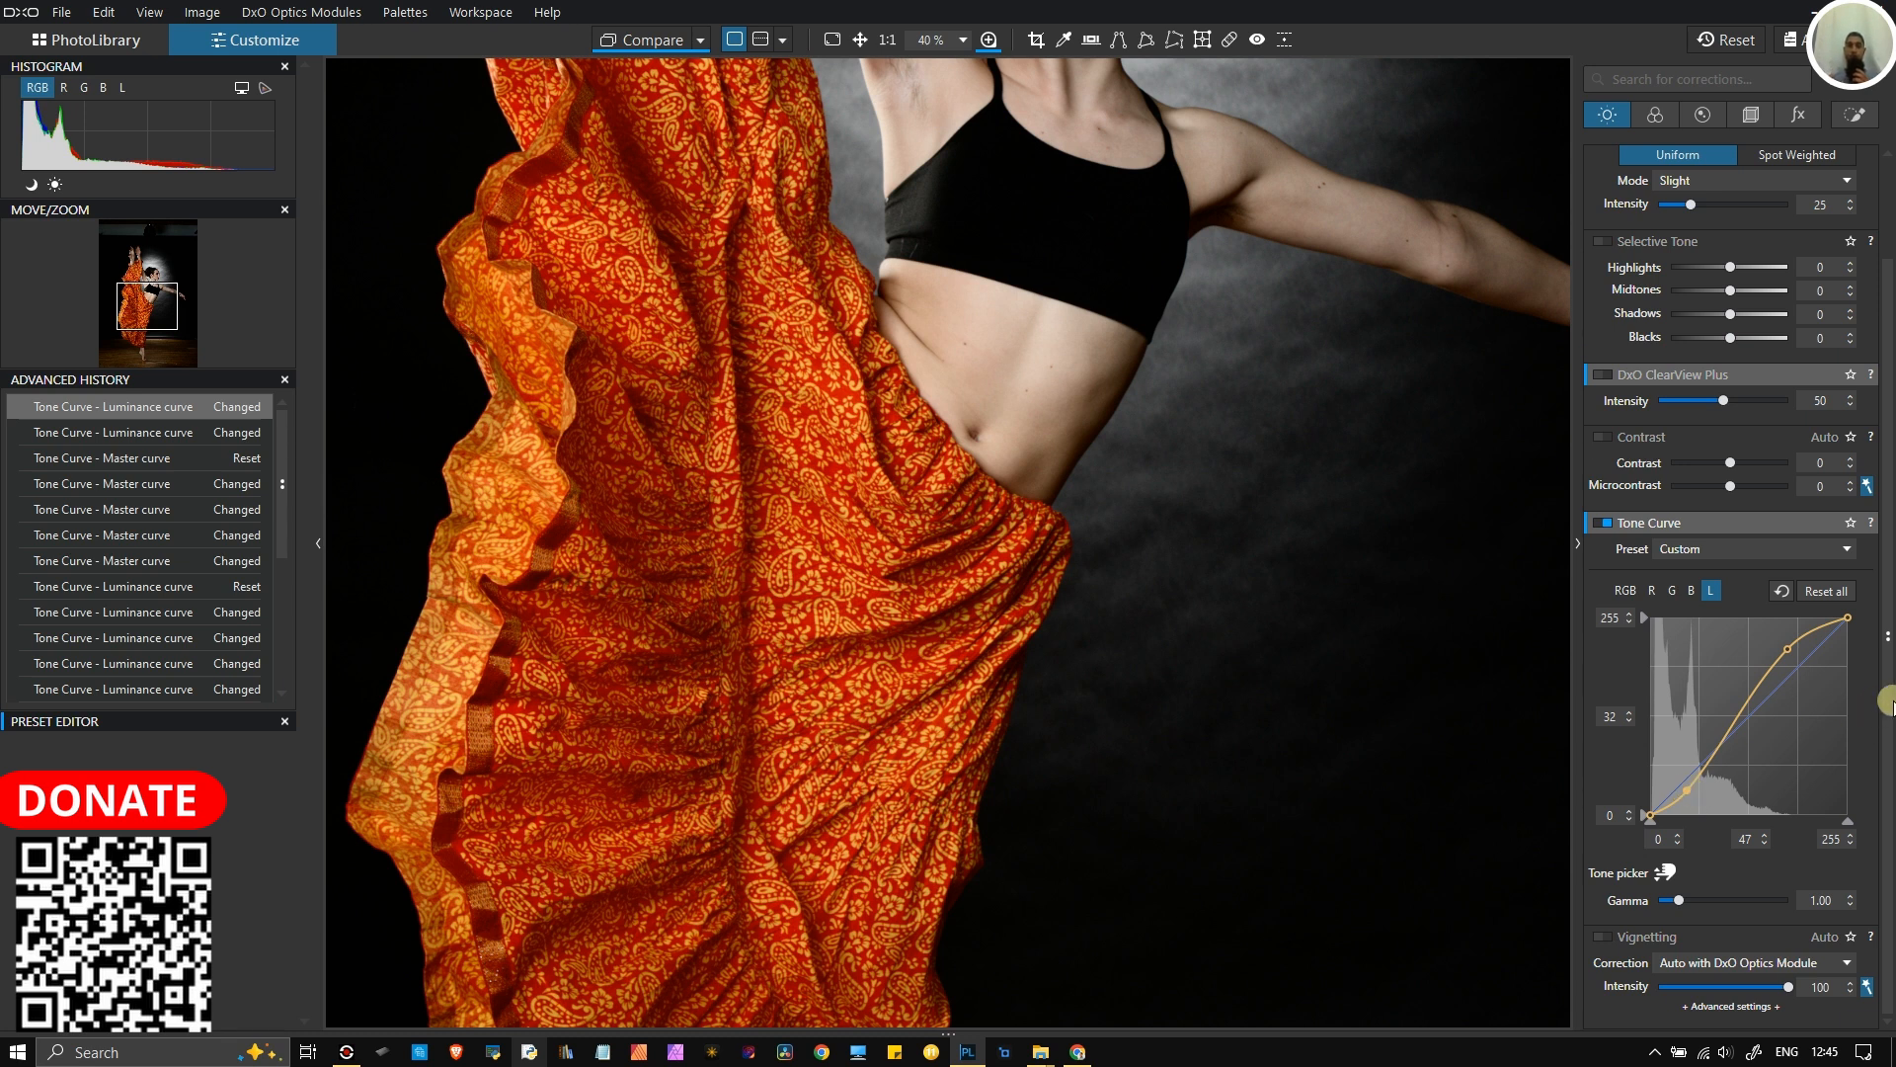
click(1820, 592)
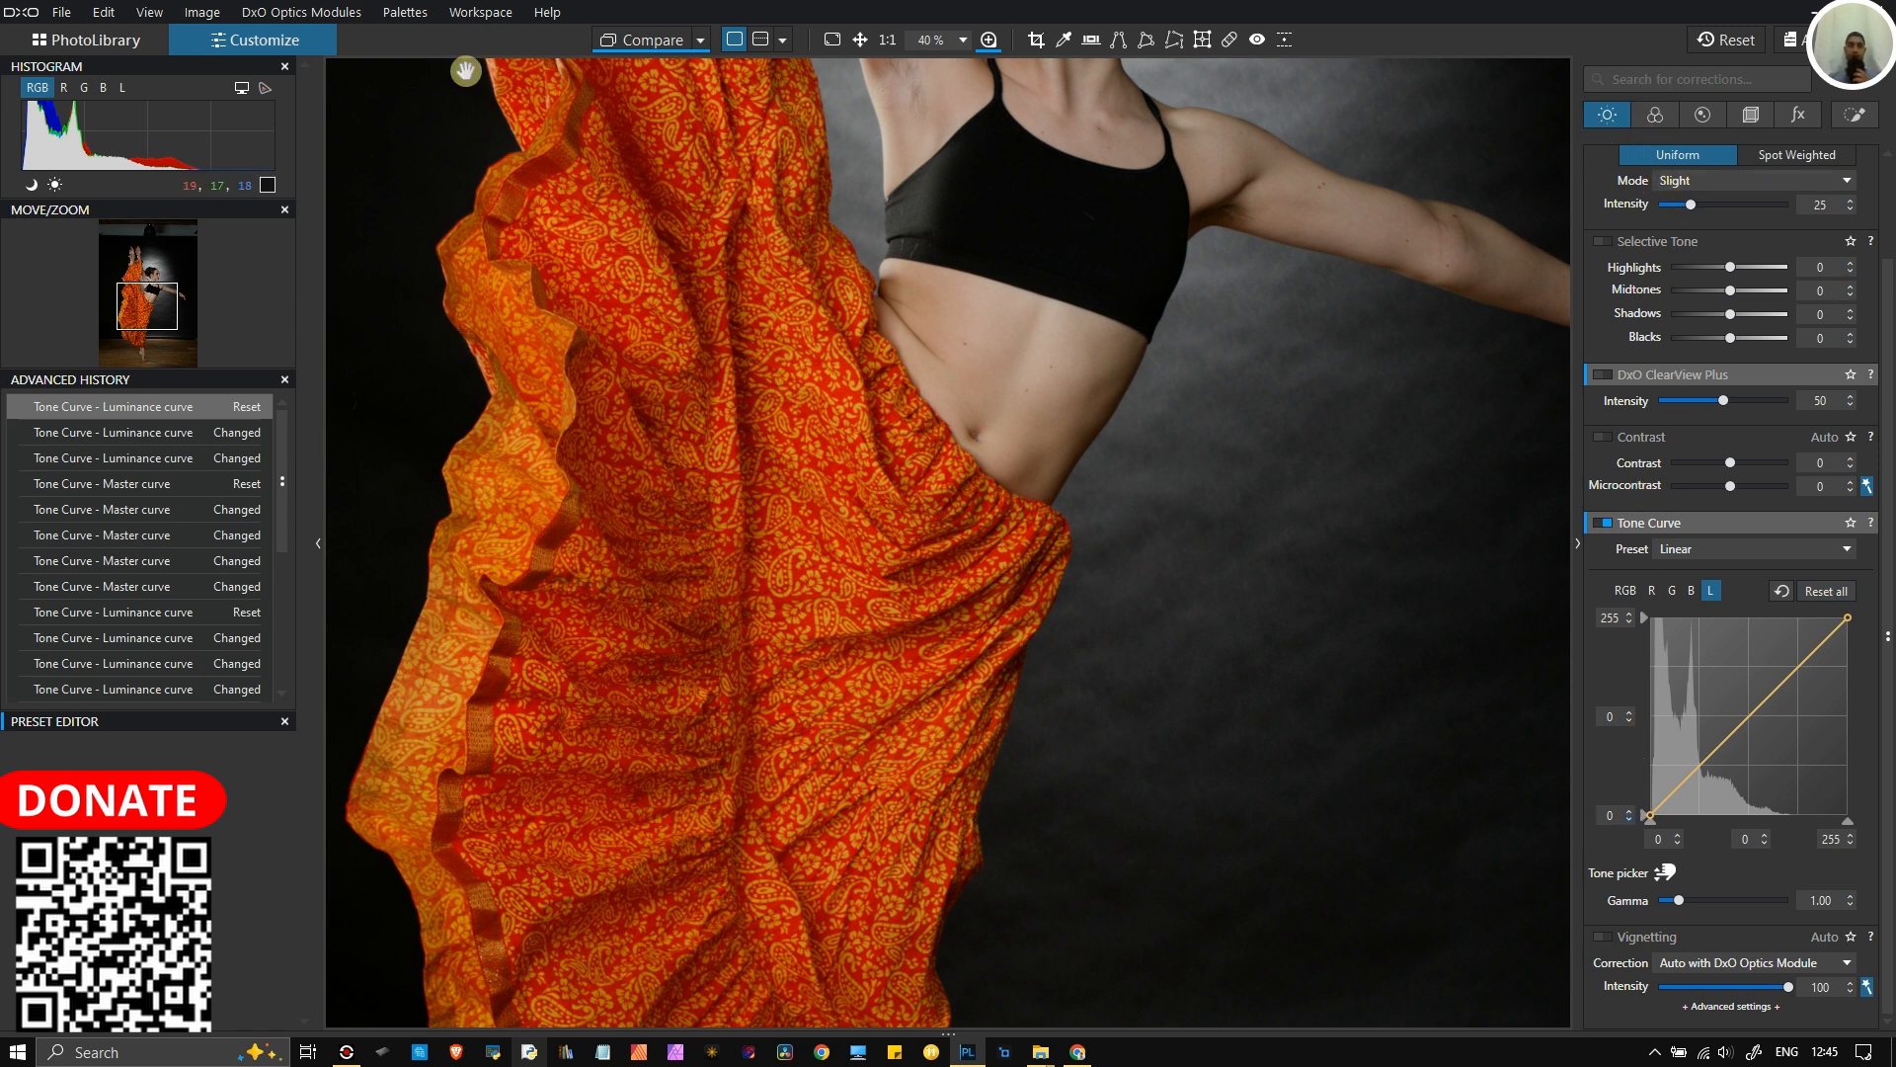
- Open the photo of the woman at the temple from the library for editing, and enable DxO ClearView Plus and DxO Smart Lighting
click(109, 40)
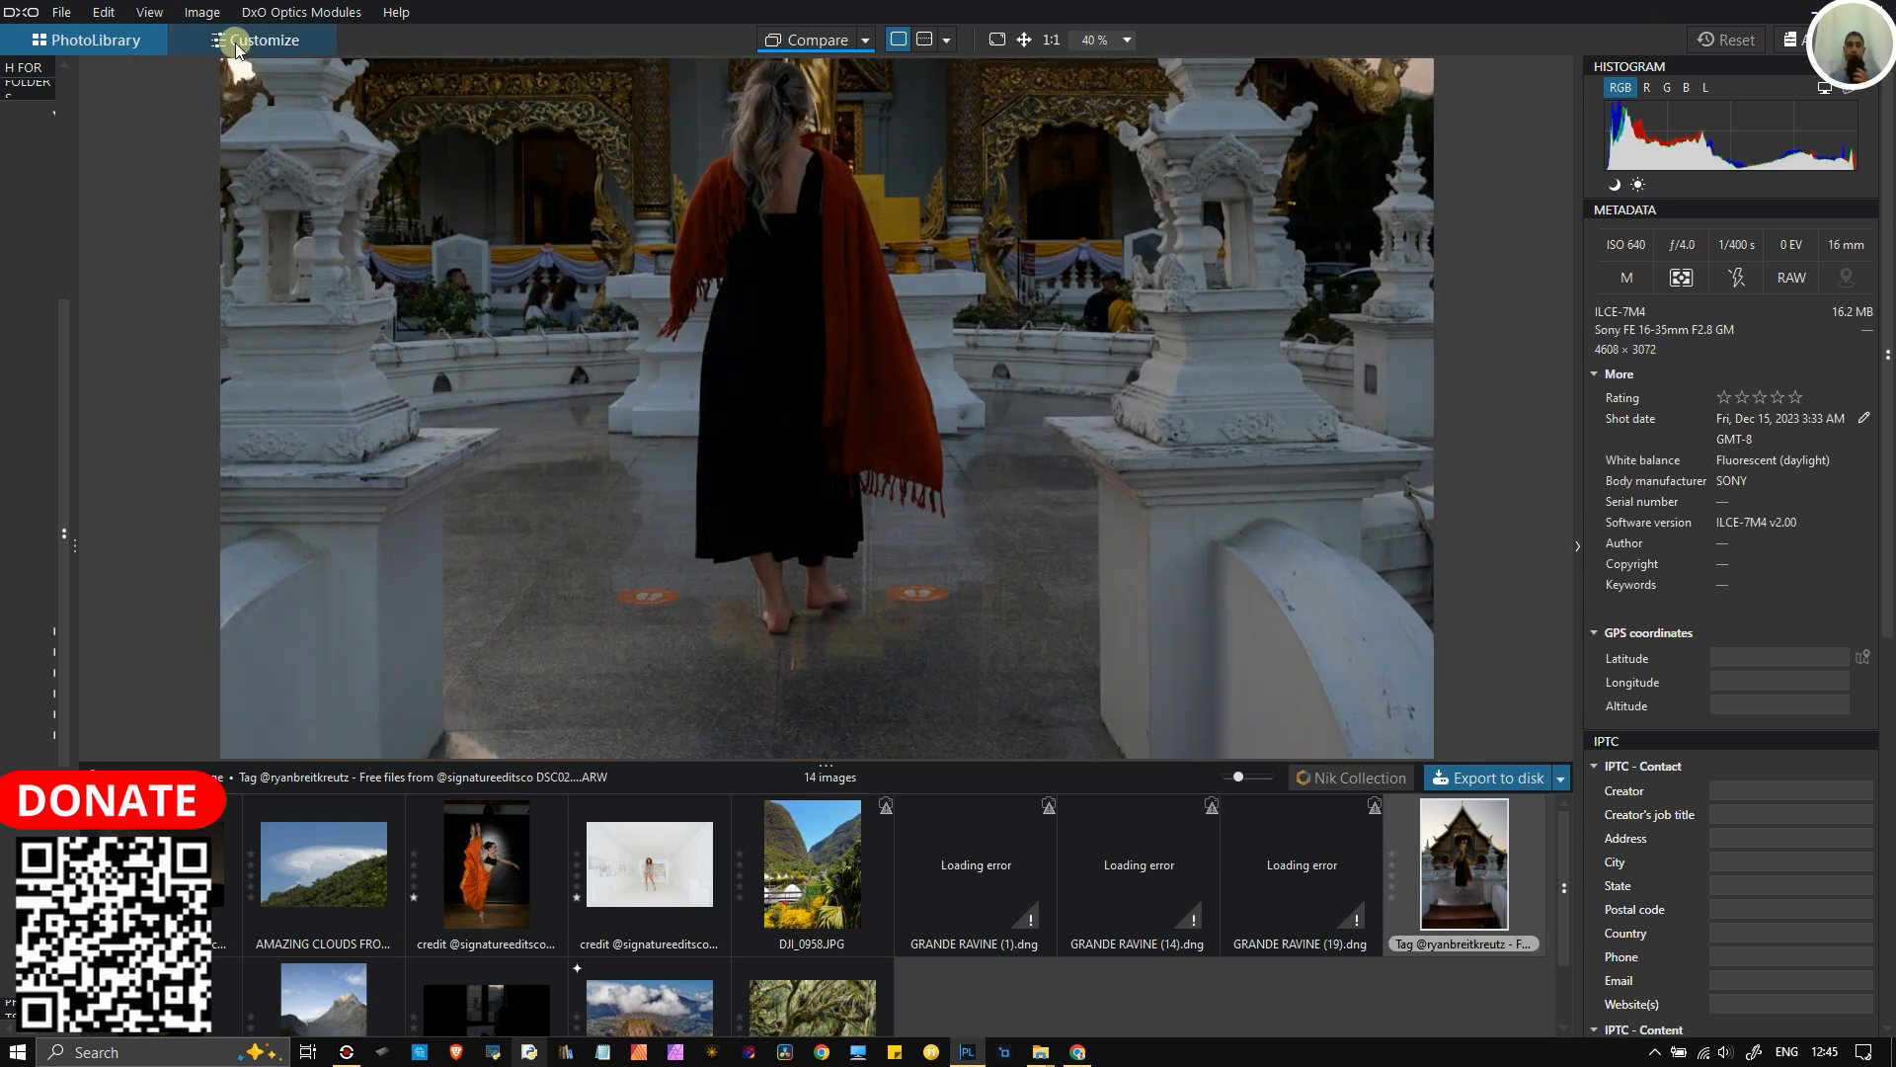
click(237, 43)
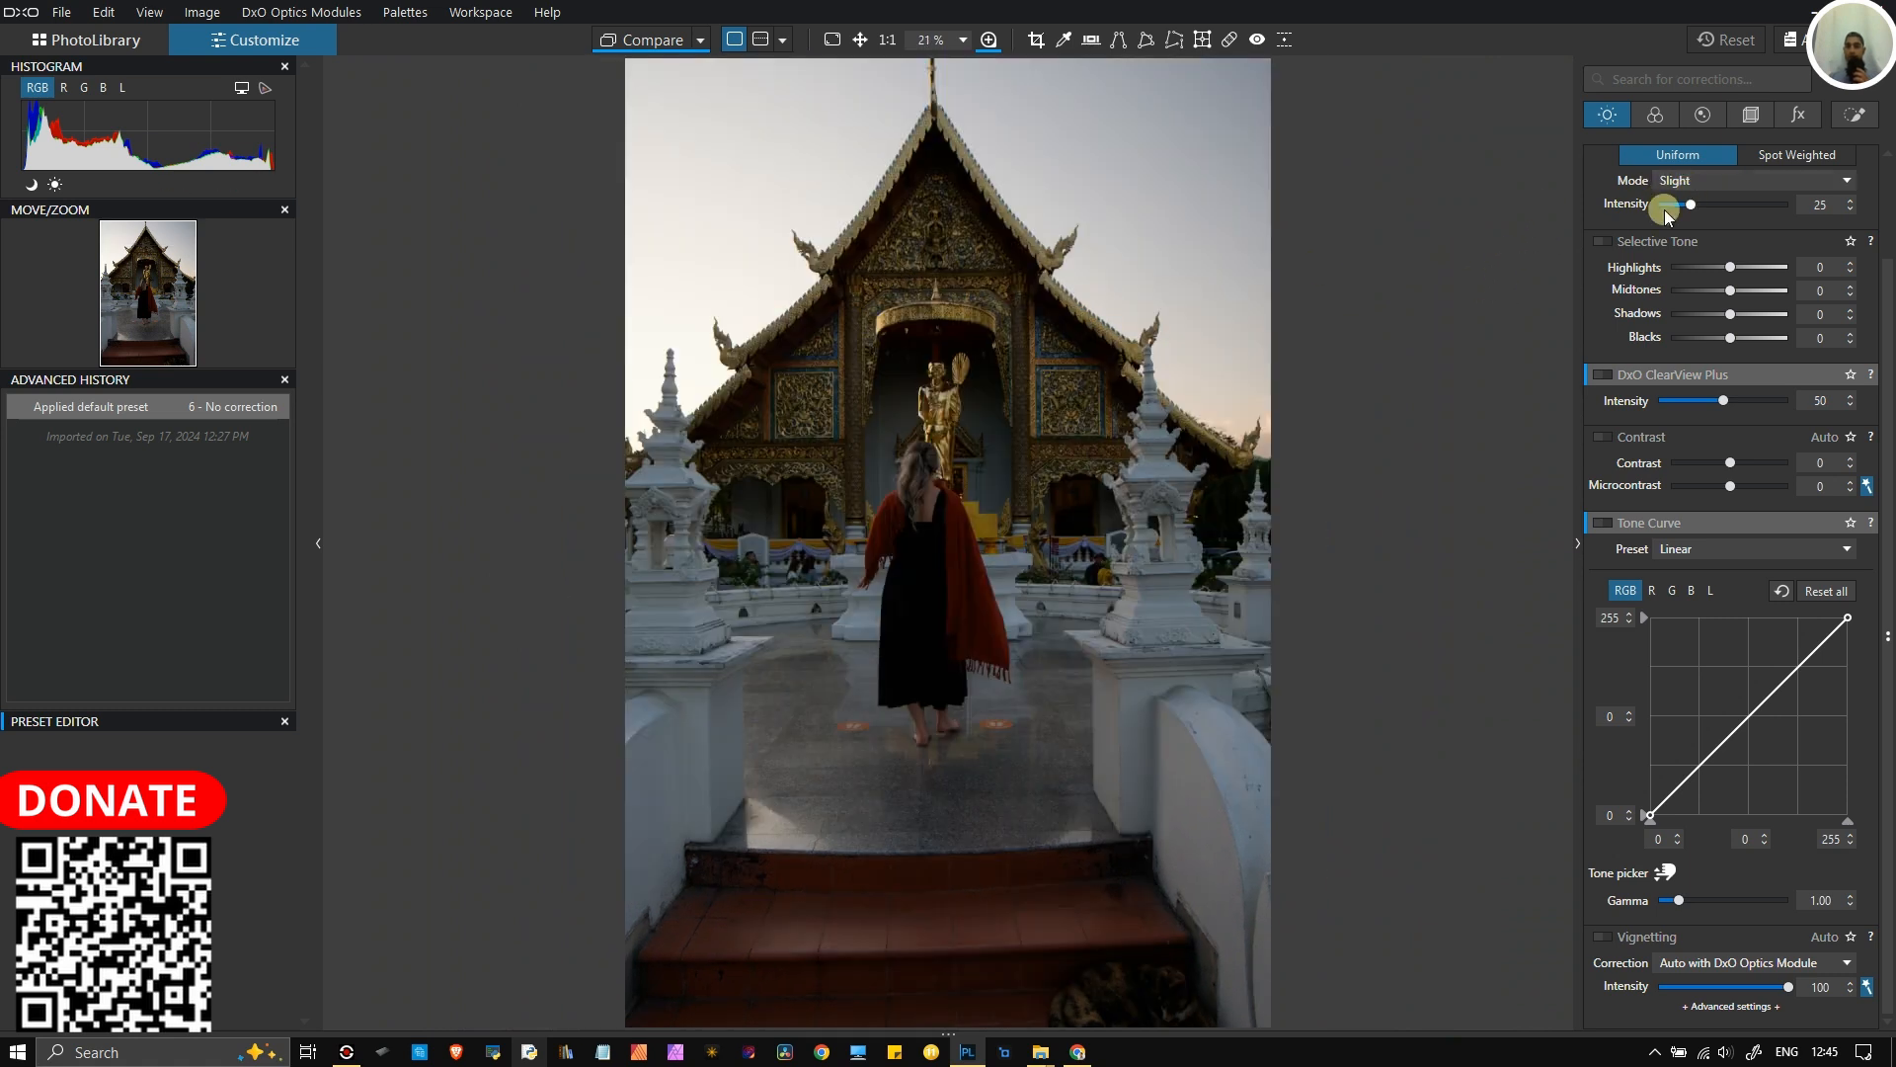
click(1602, 376)
scroll(1648, 471, up, 2)
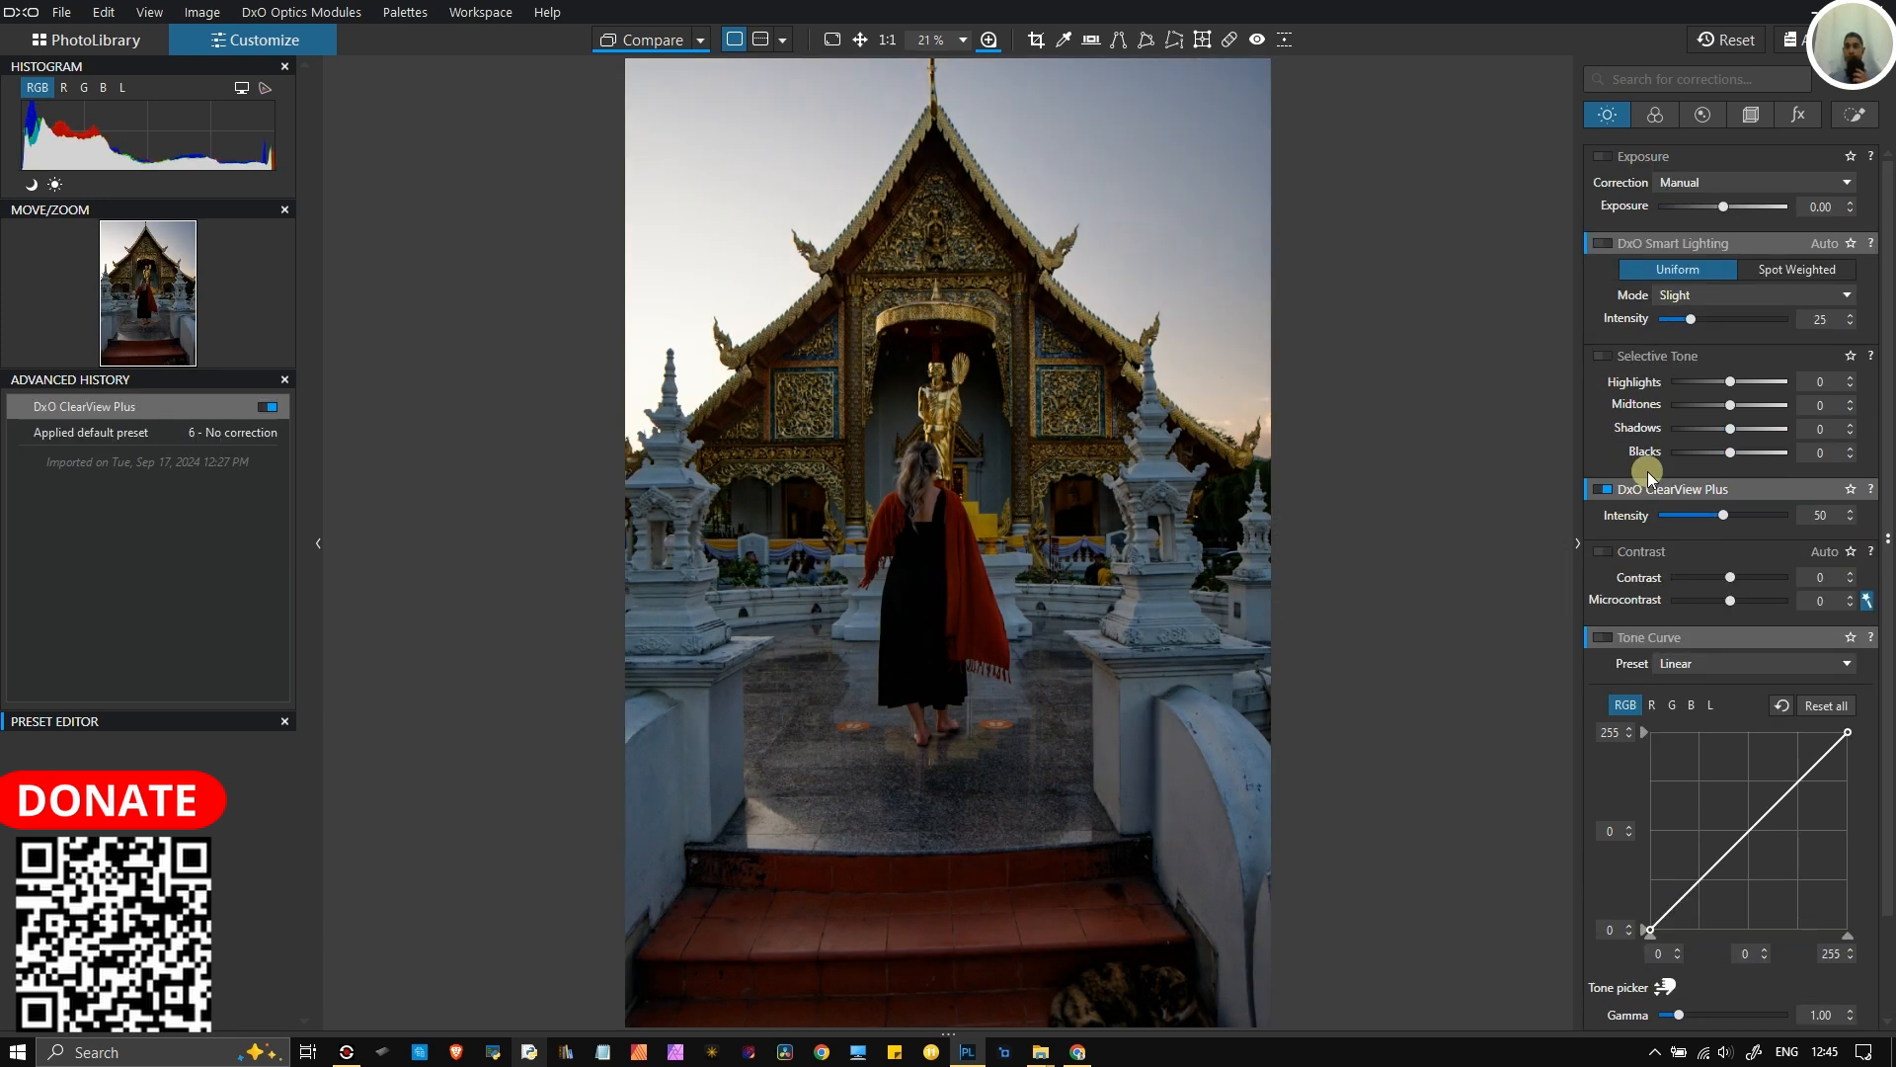
click(1610, 242)
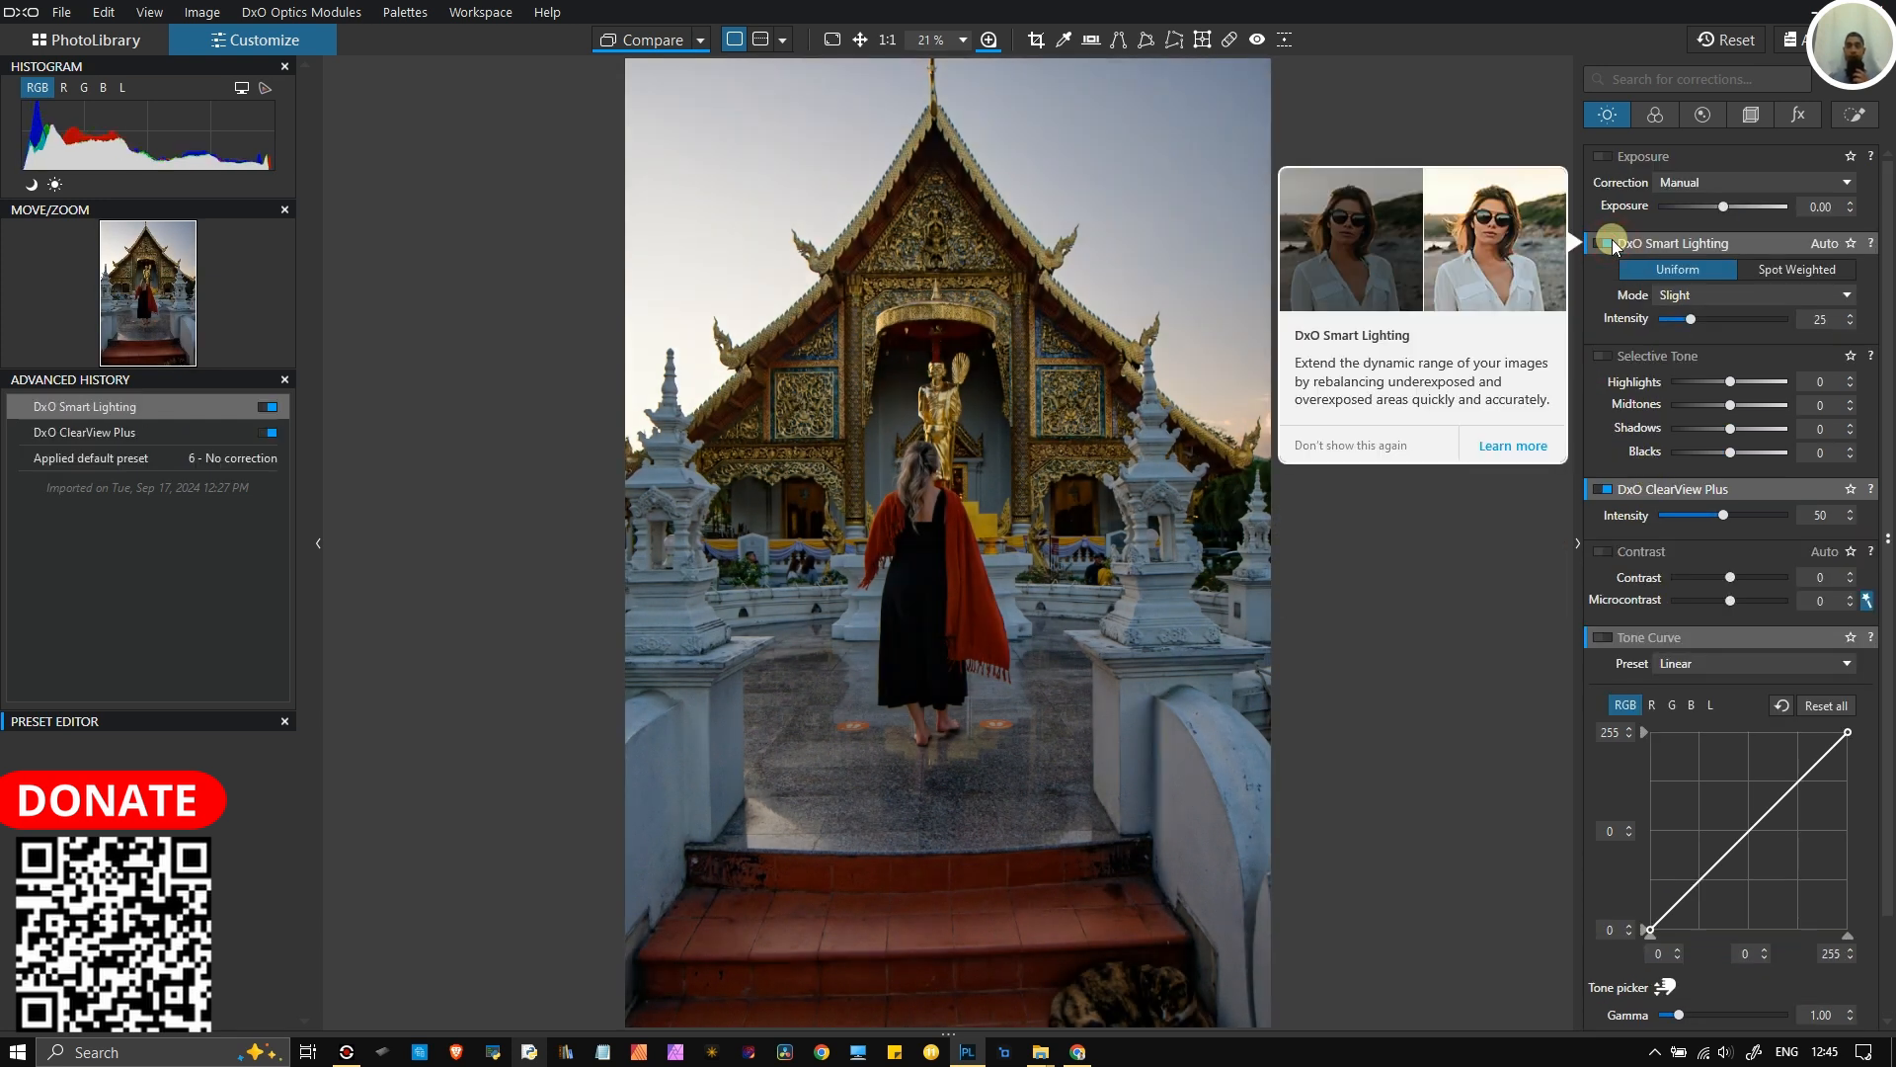
- Enable the Horizon, Distortion and Crop corrections for the temple photo, with the crop set to Auto based on keystoning / horizon
click(1754, 116)
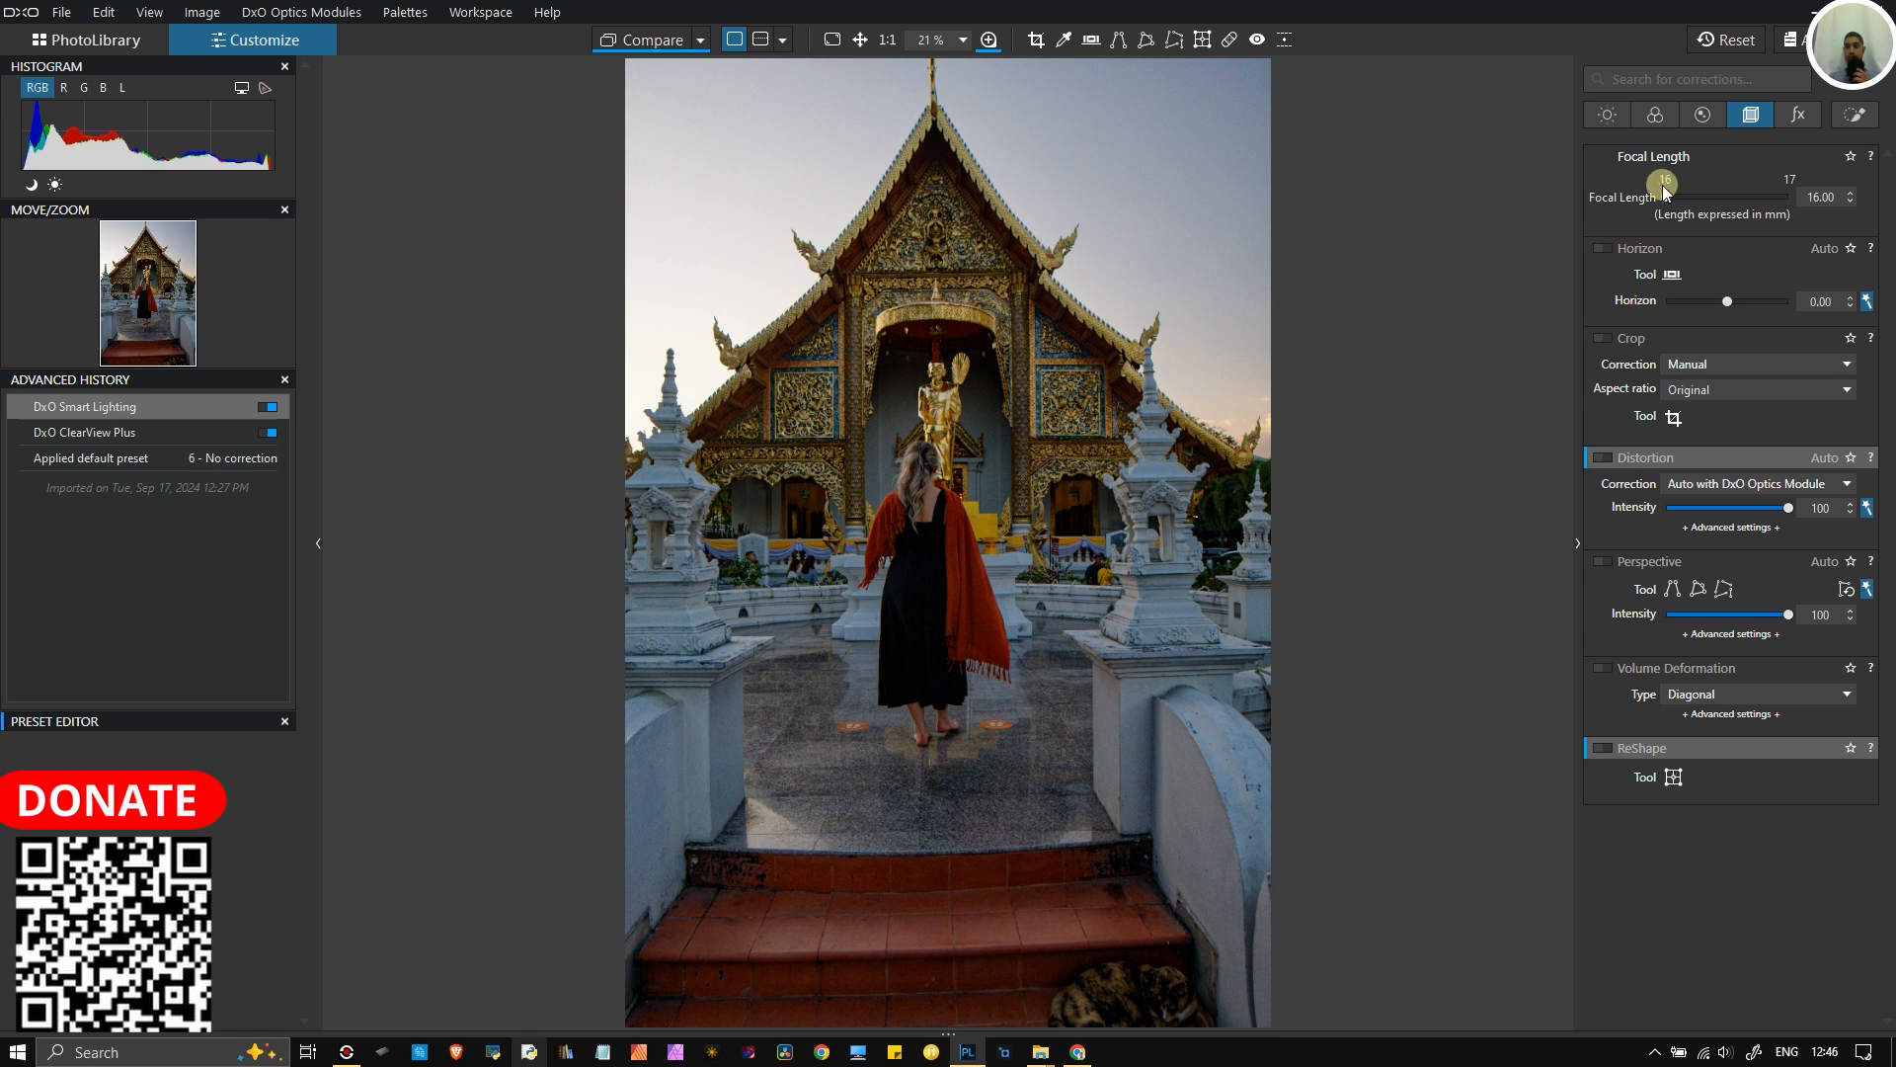
click(1603, 249)
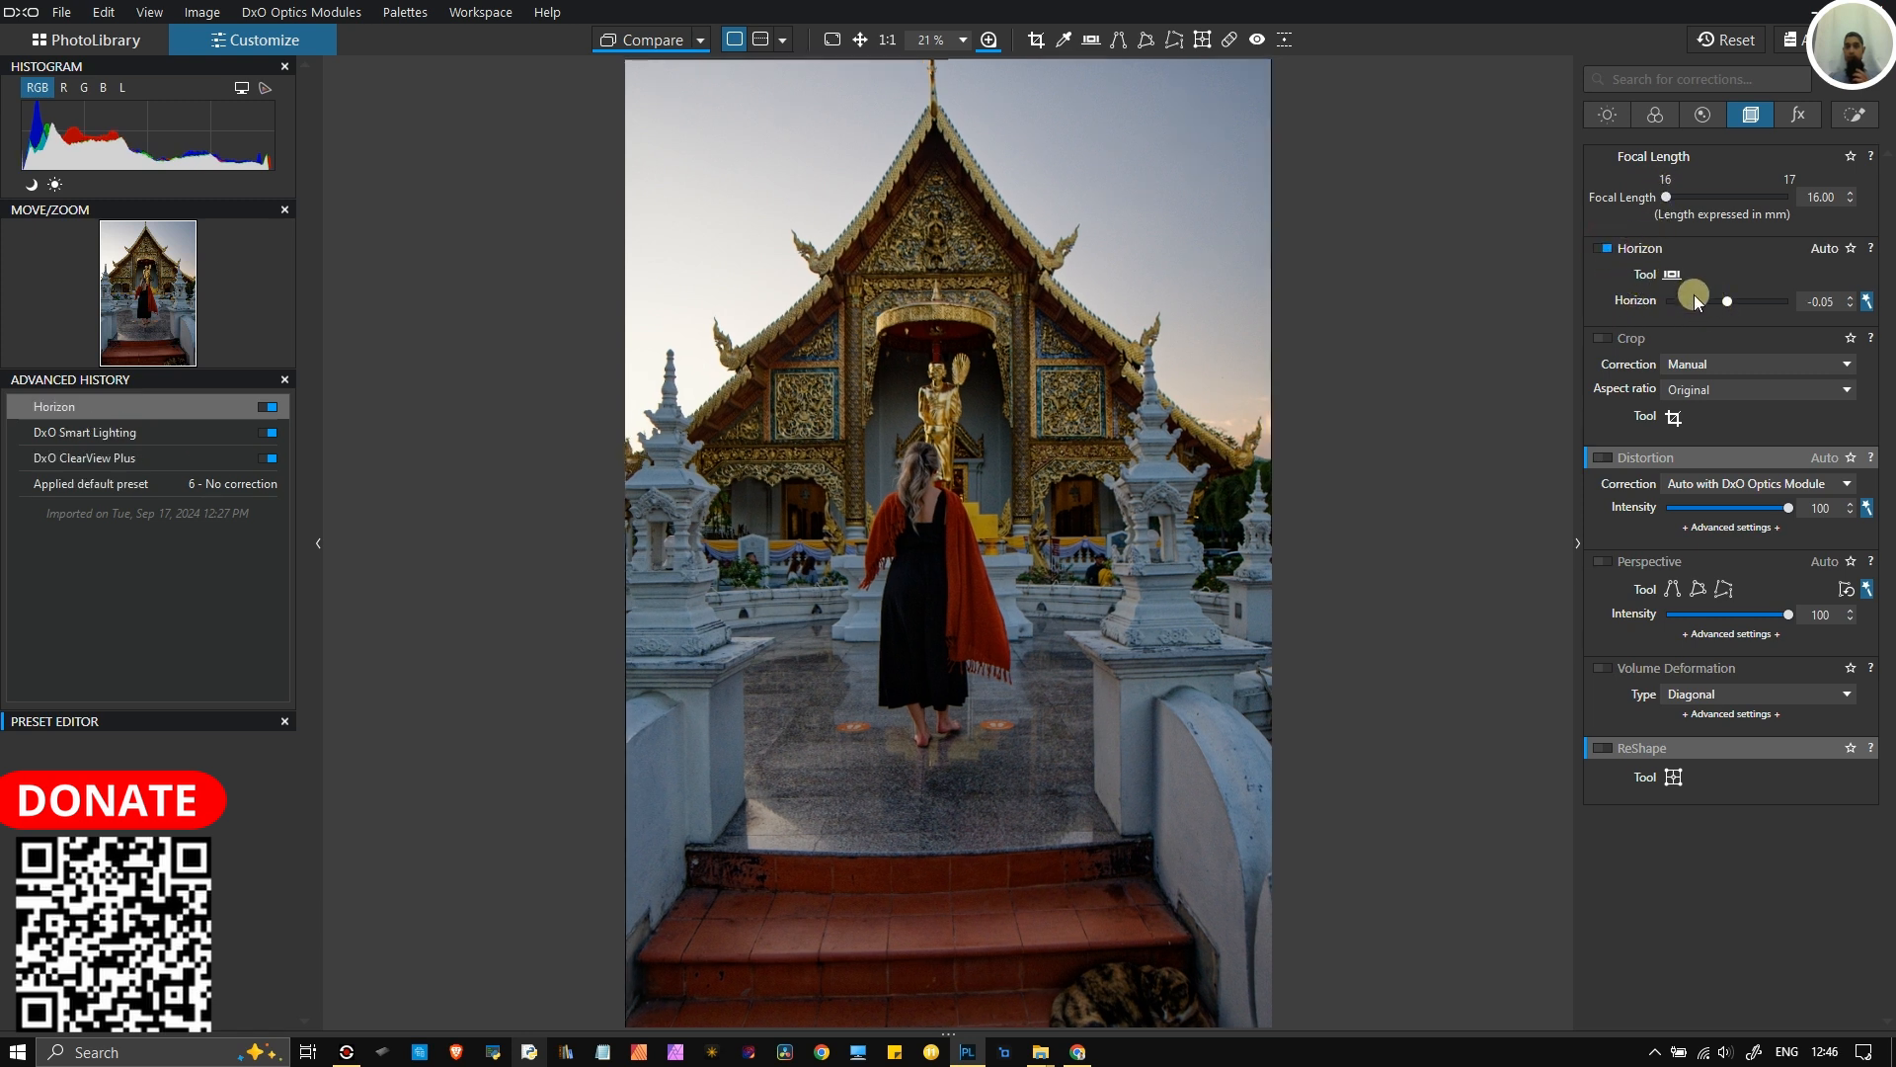
click(1606, 459)
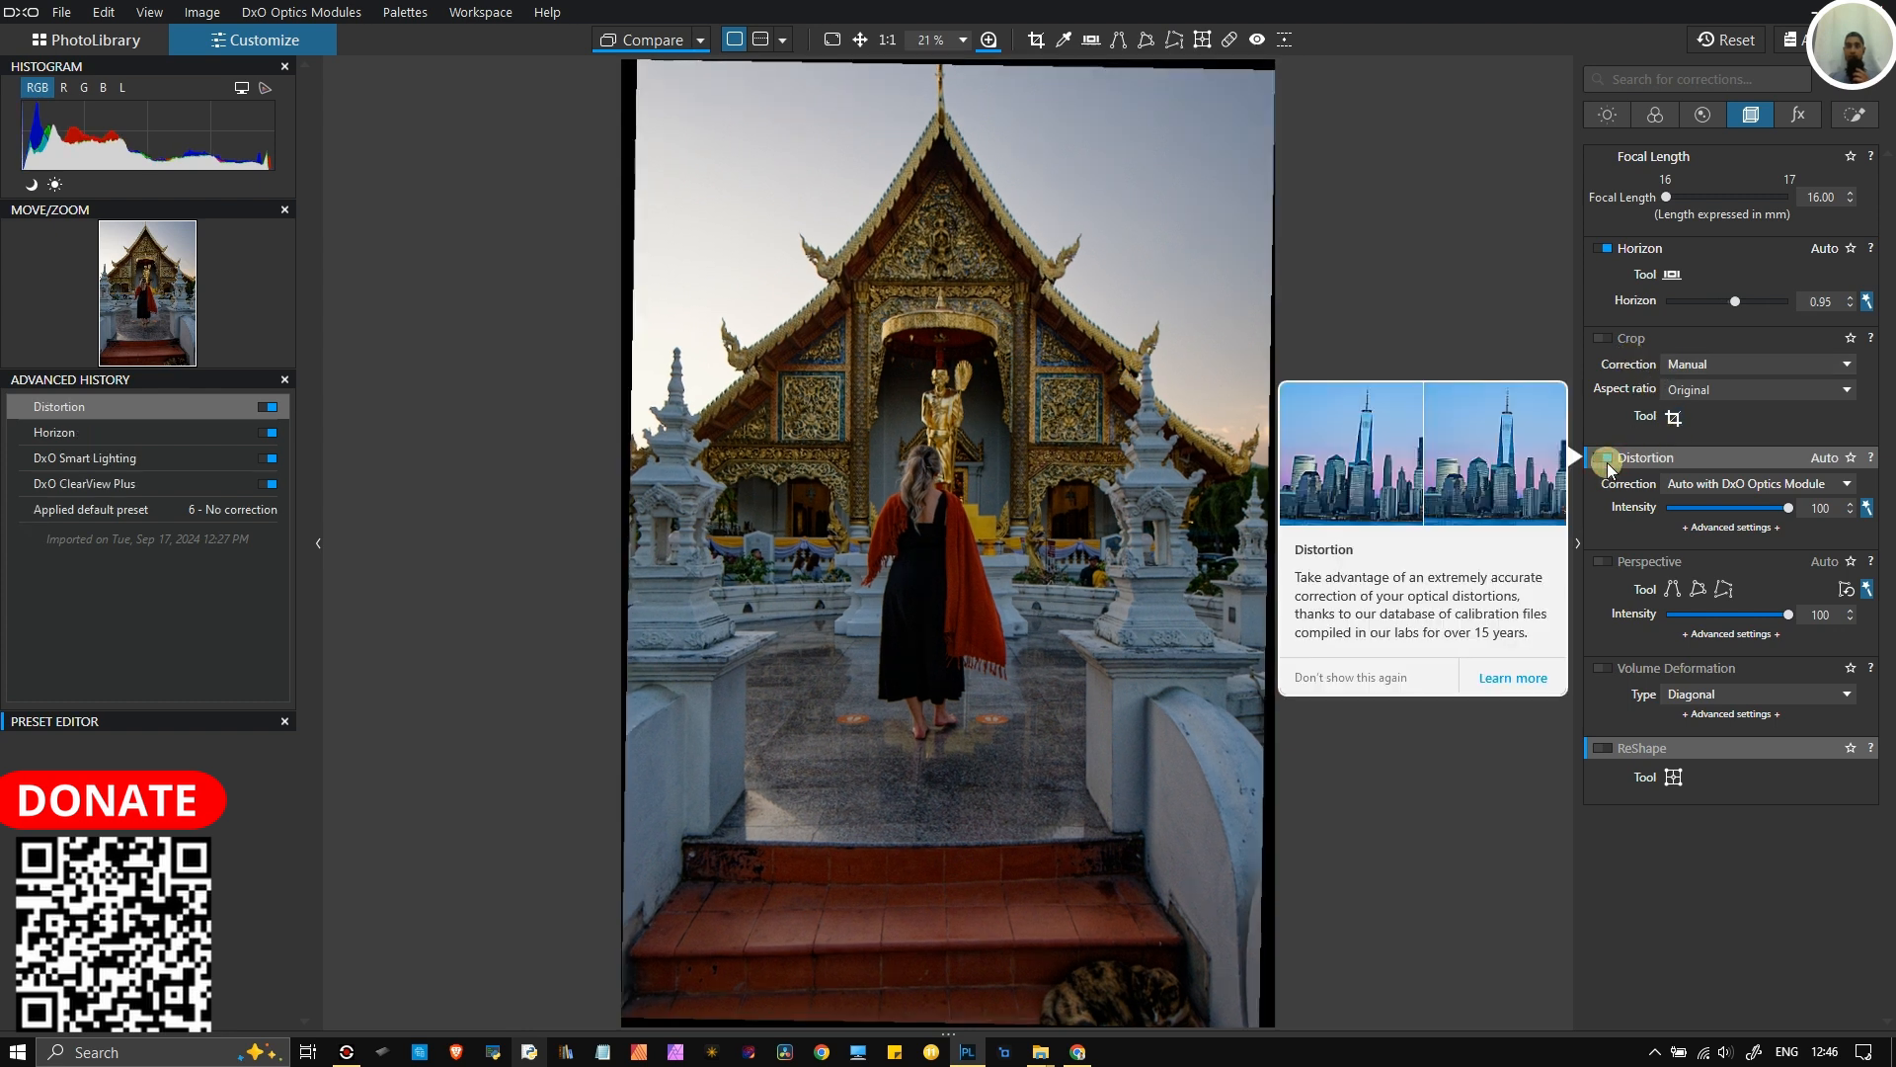
click(1605, 339)
click(1700, 365)
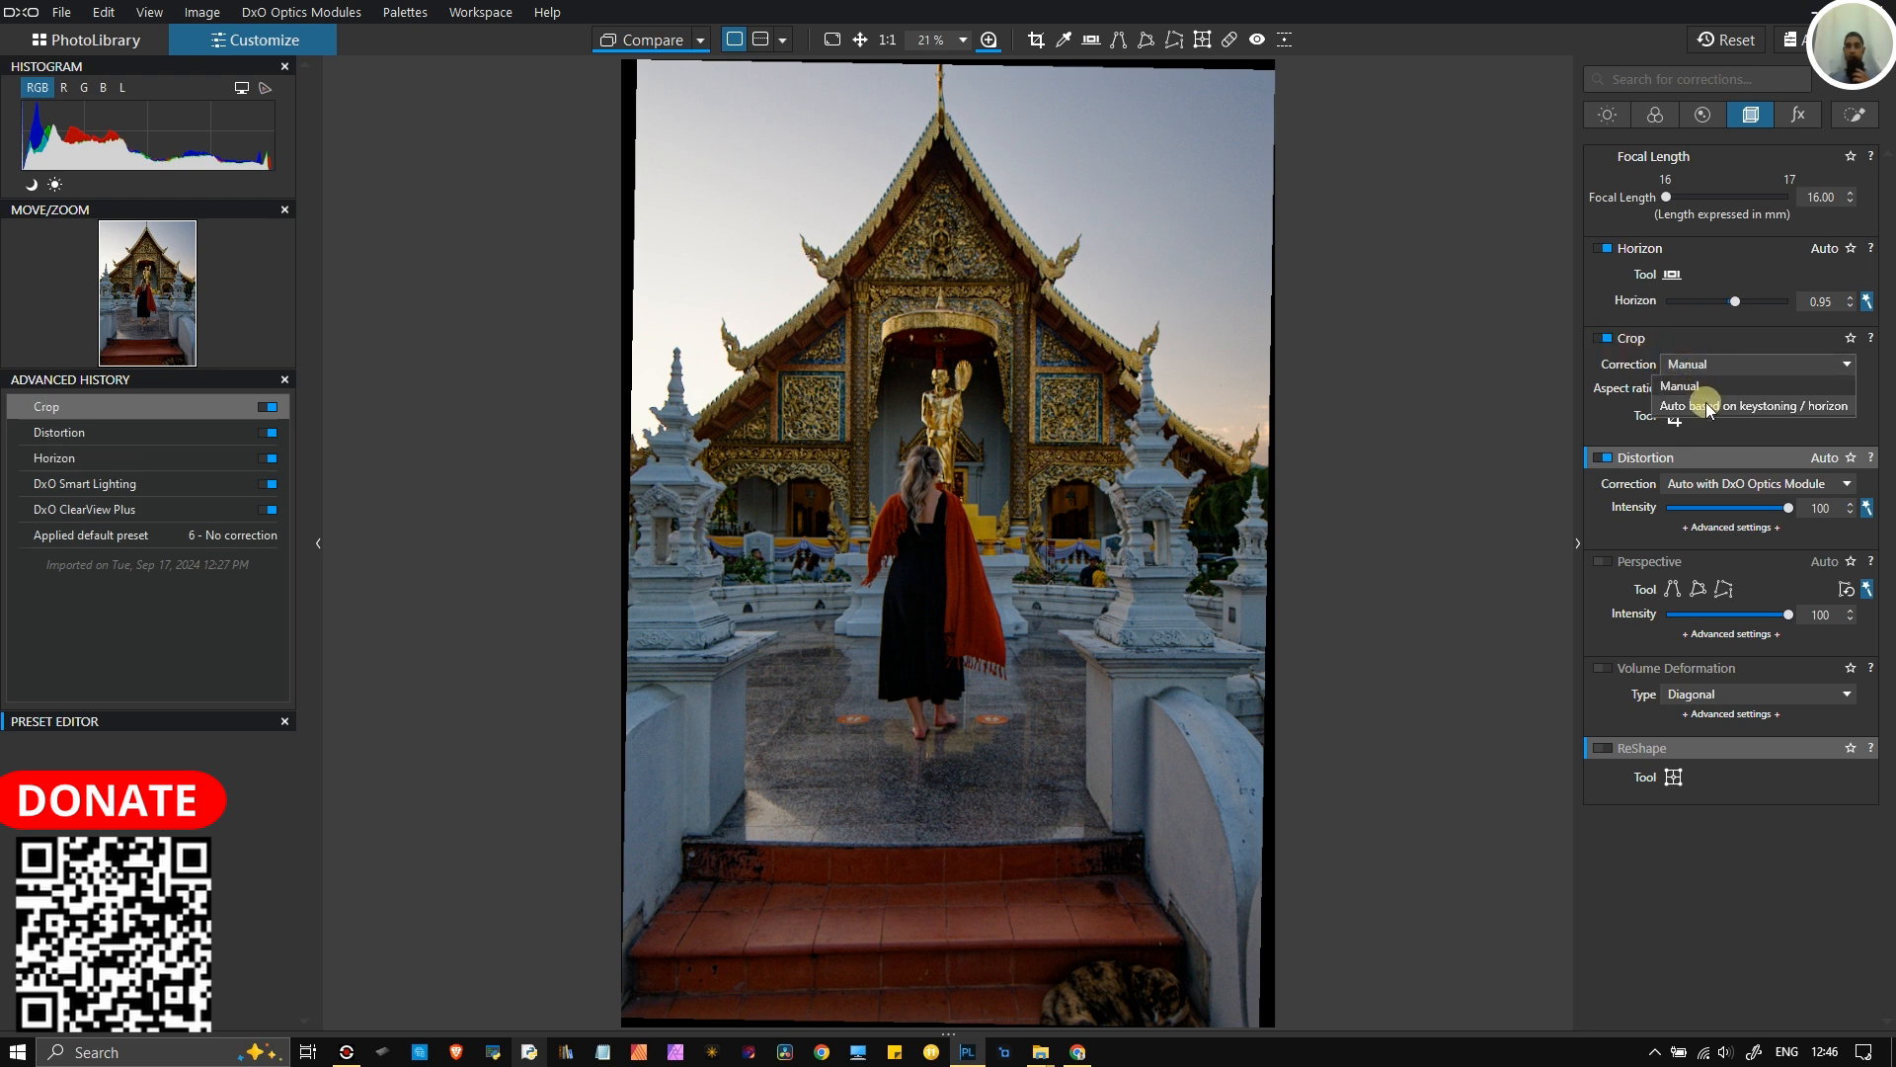
click(1705, 403)
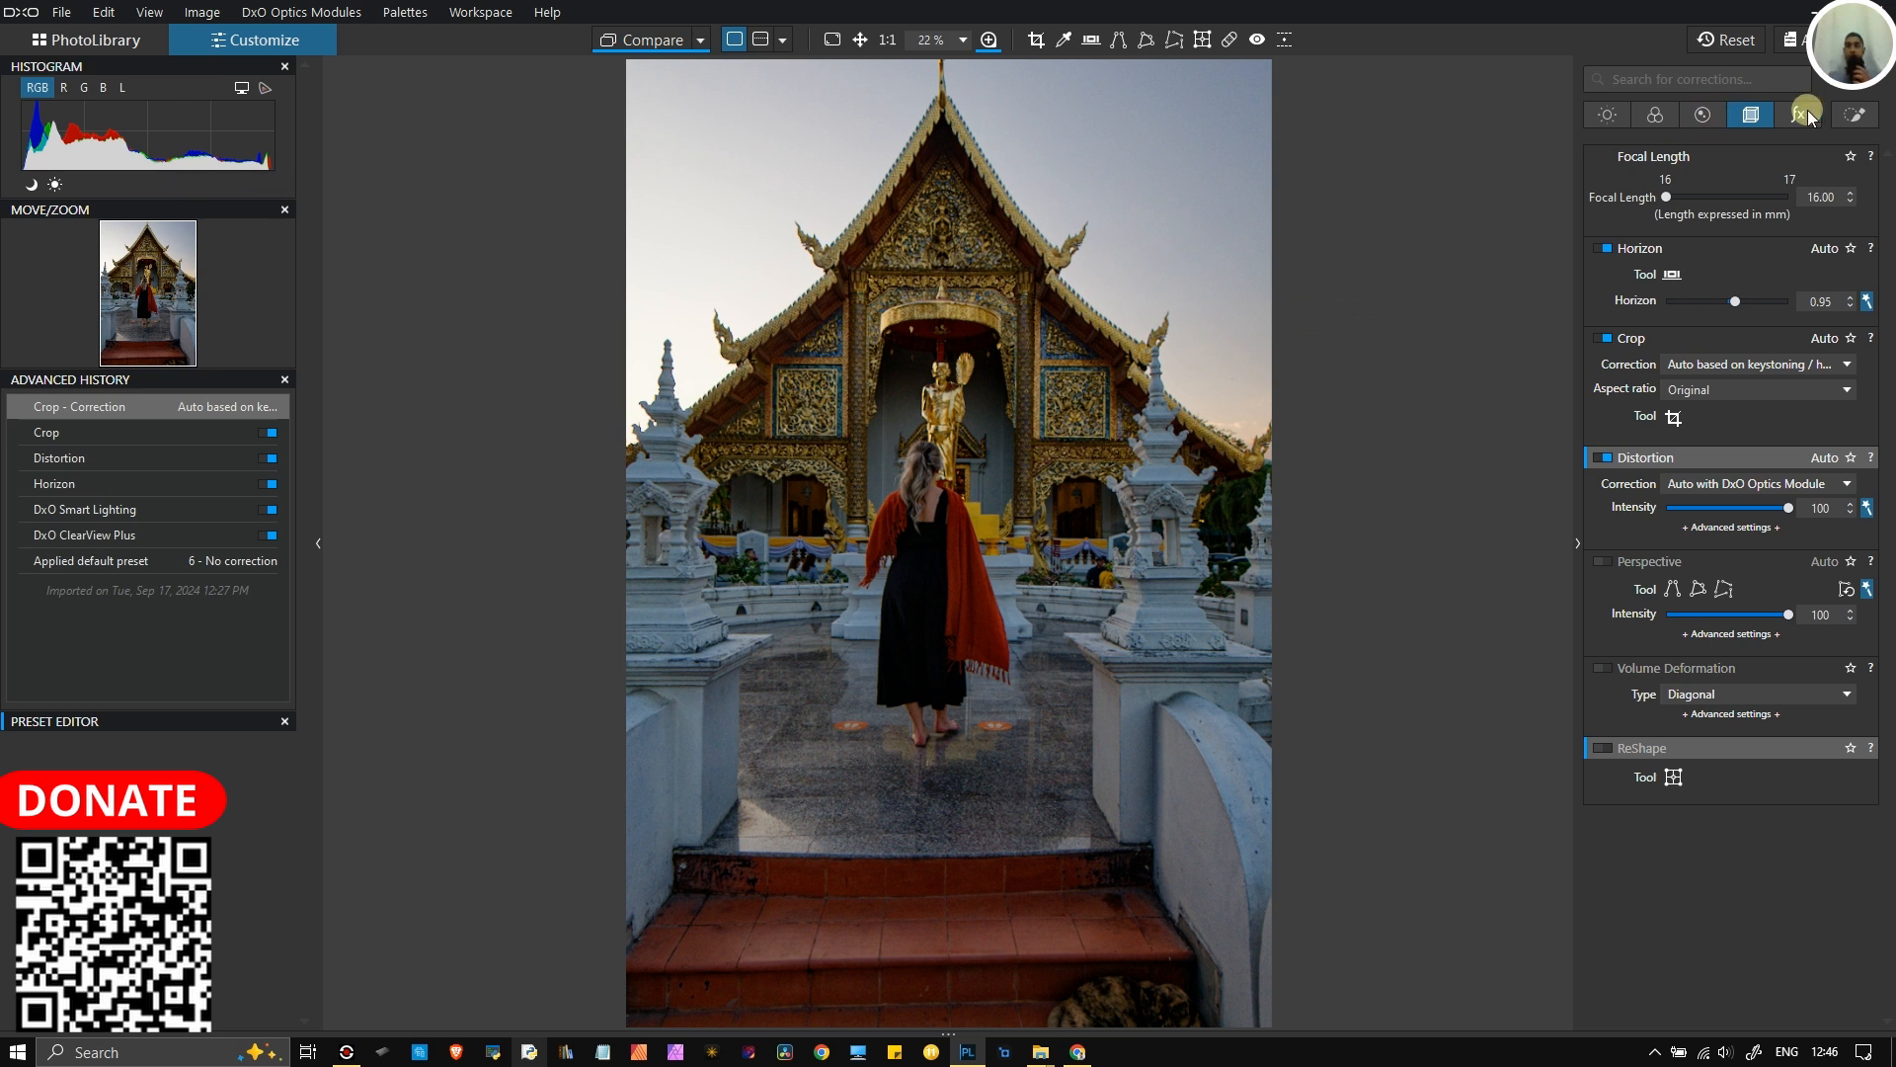
- Enable Color/B&W Rendering among the color corrections for the temple photo
click(1646, 120)
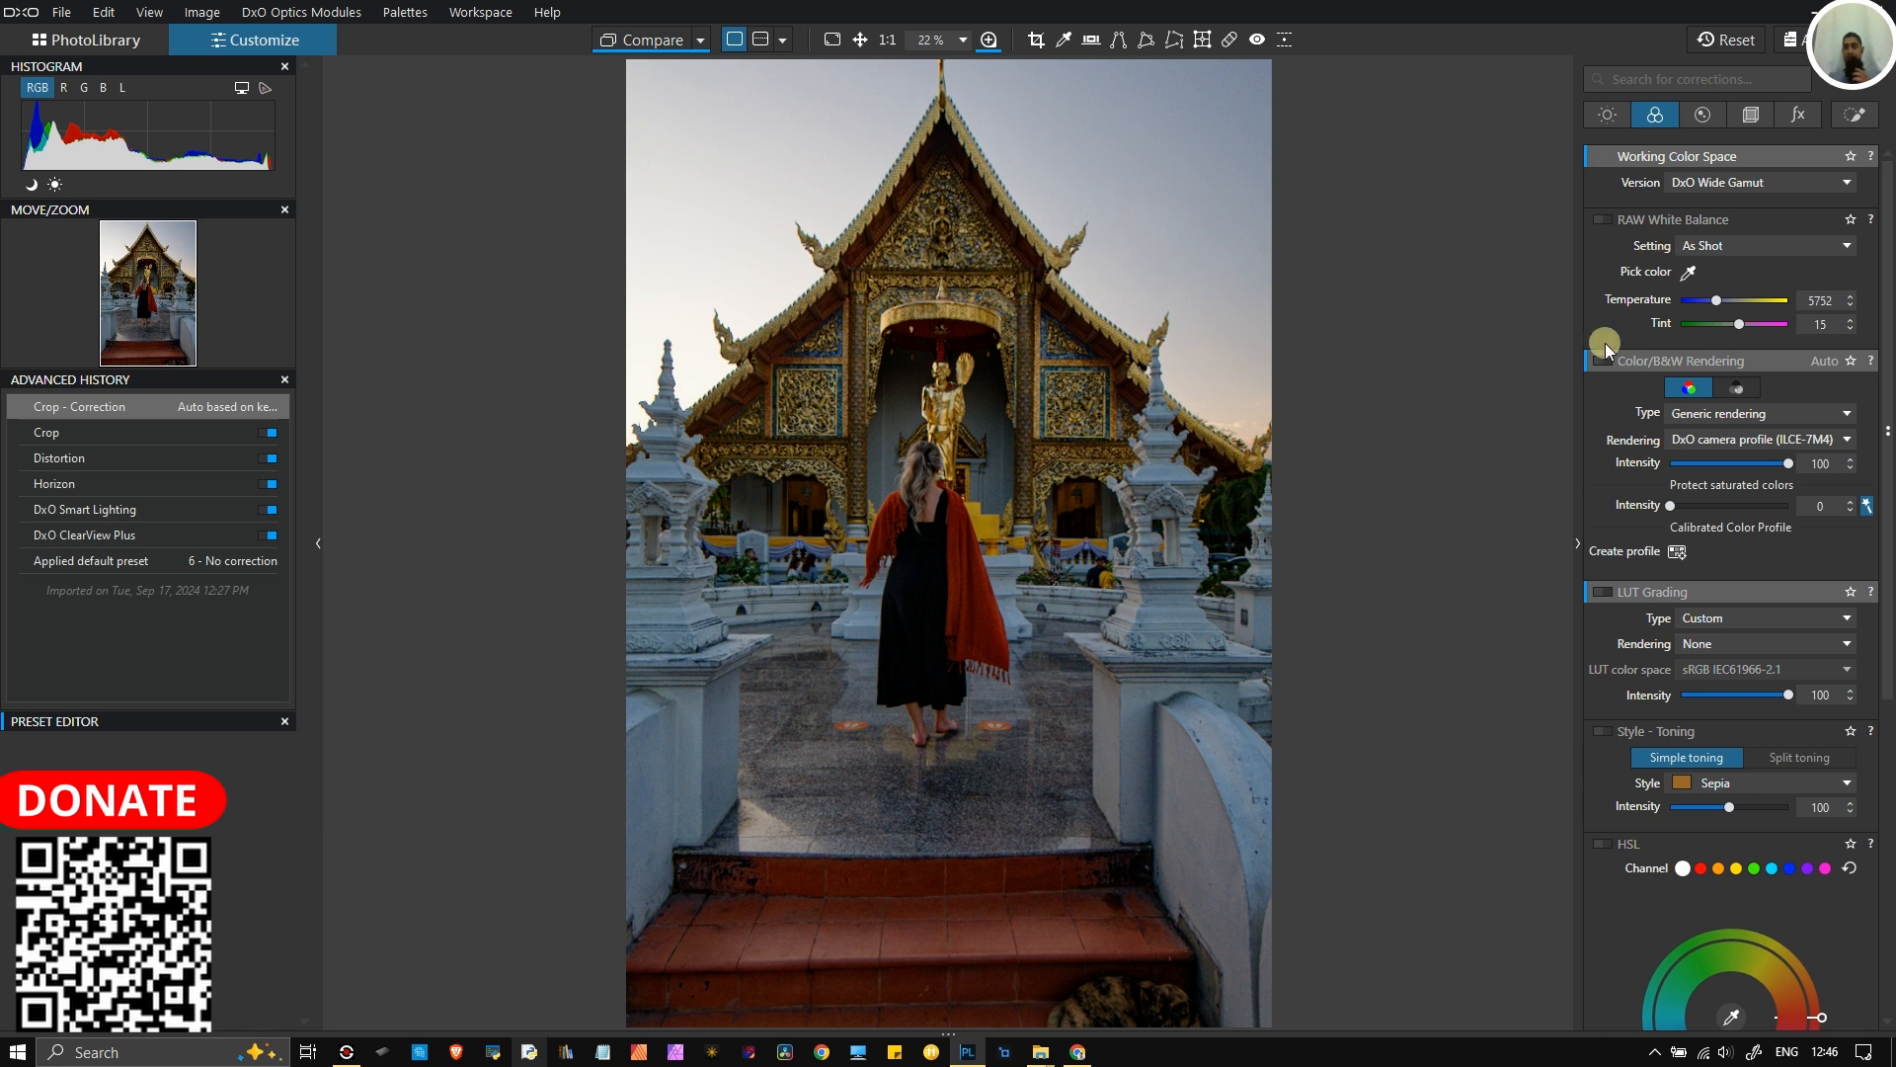
mouse_move(1598, 357)
mouse_move(1598, 595)
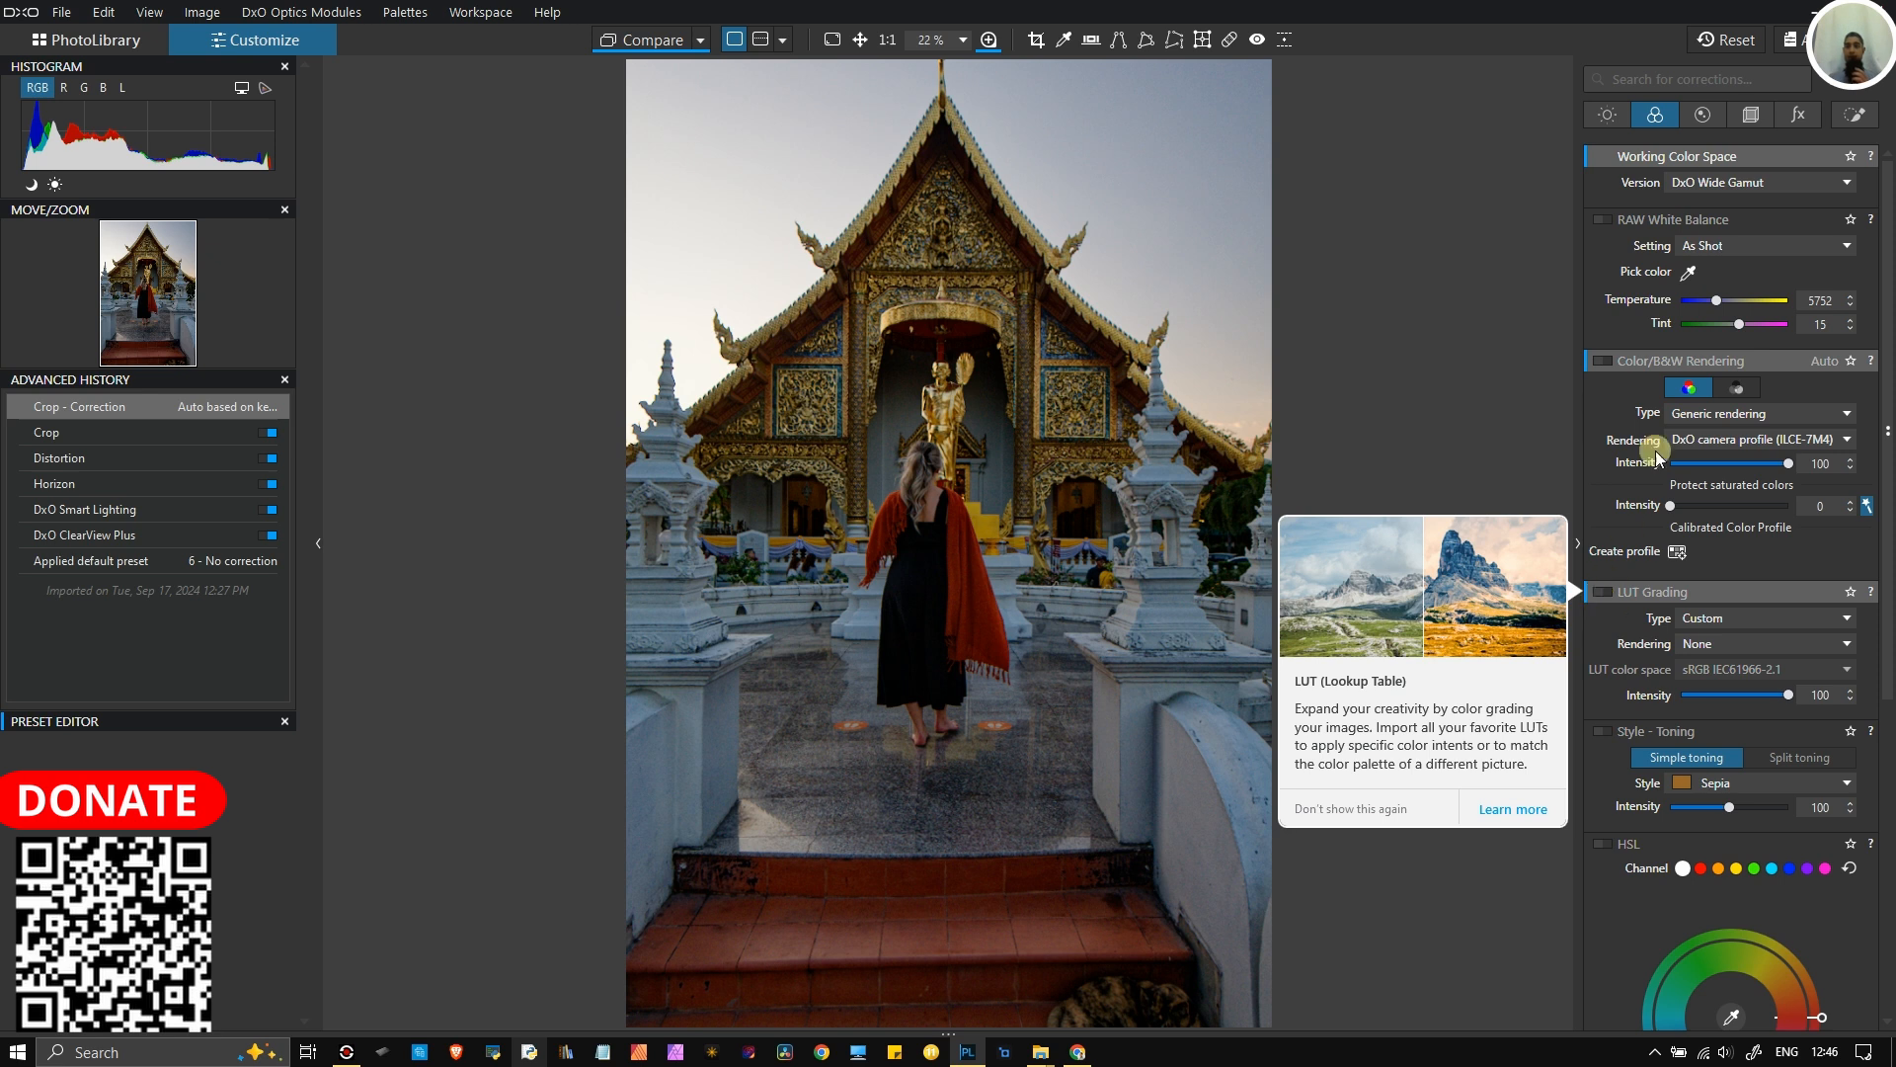
click(1597, 360)
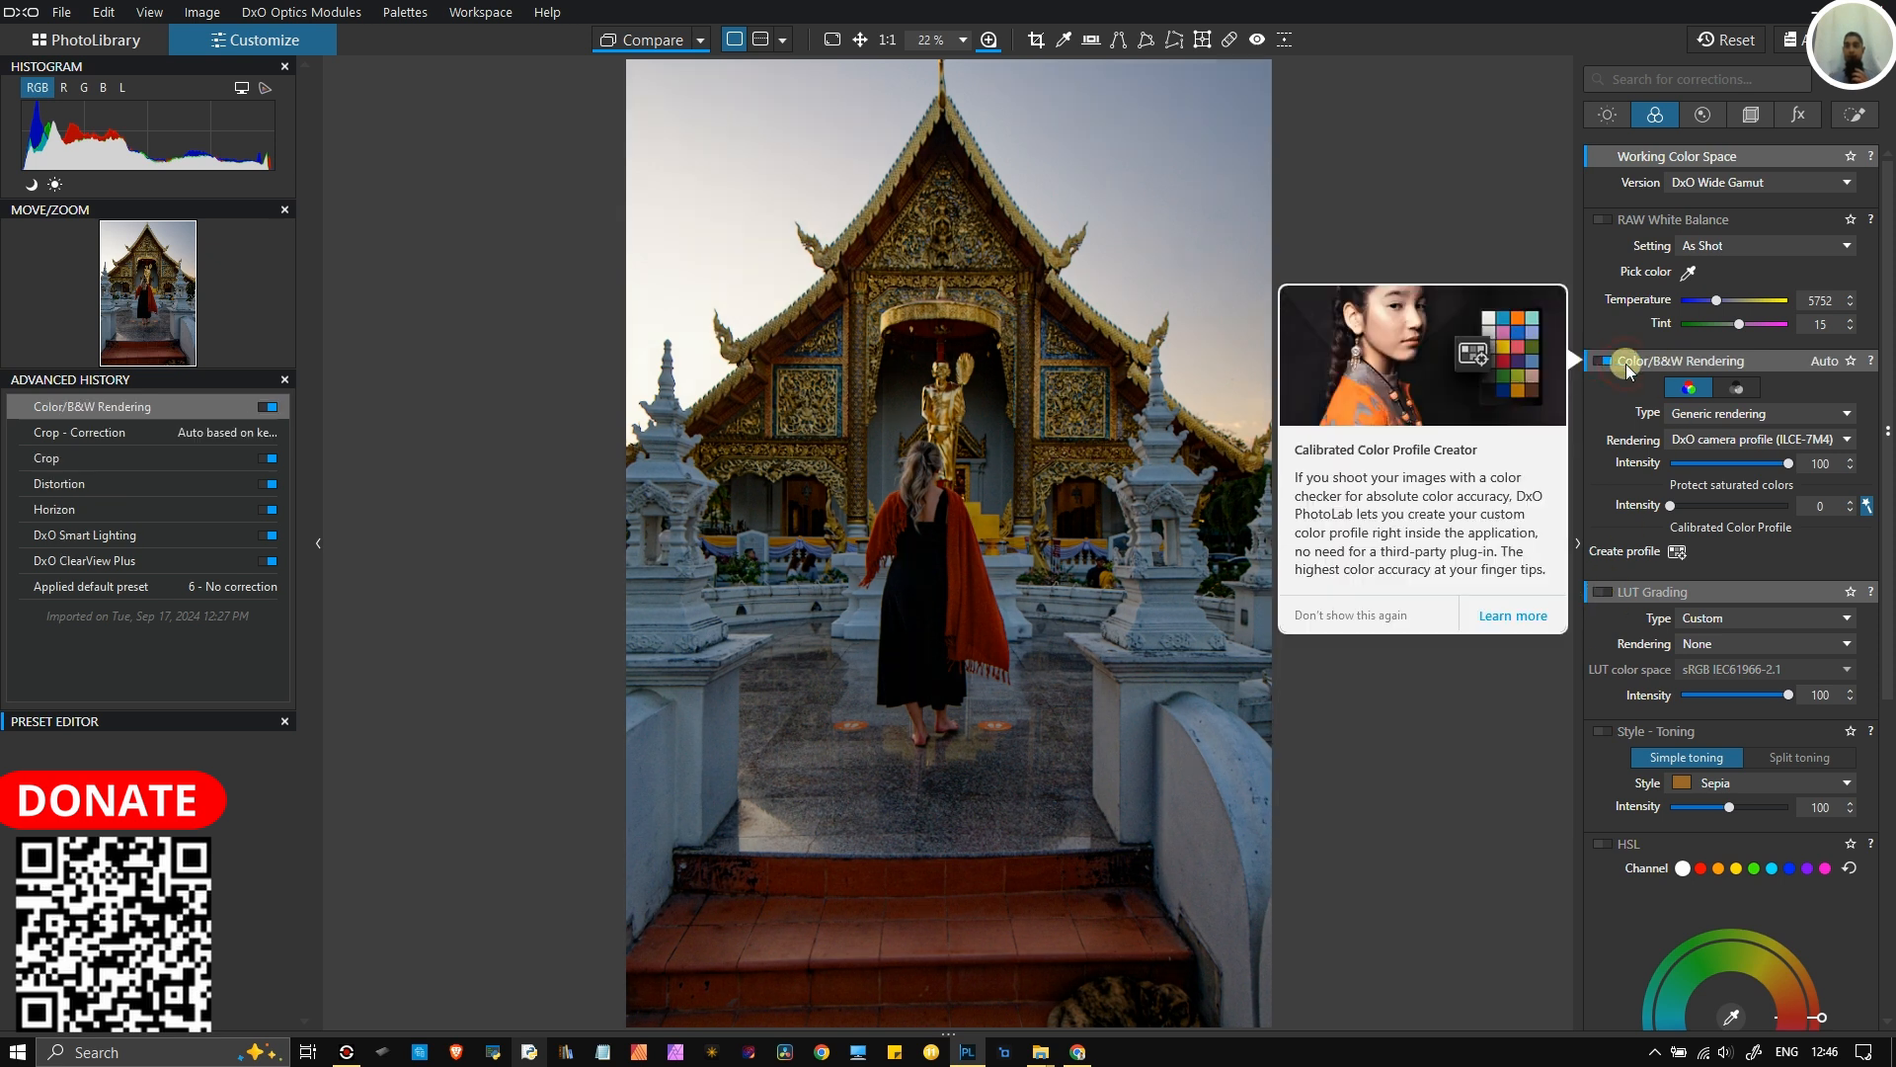
- Switch the rendering to black and white and browse the generic options, keeping Neutral Black and White
click(1744, 388)
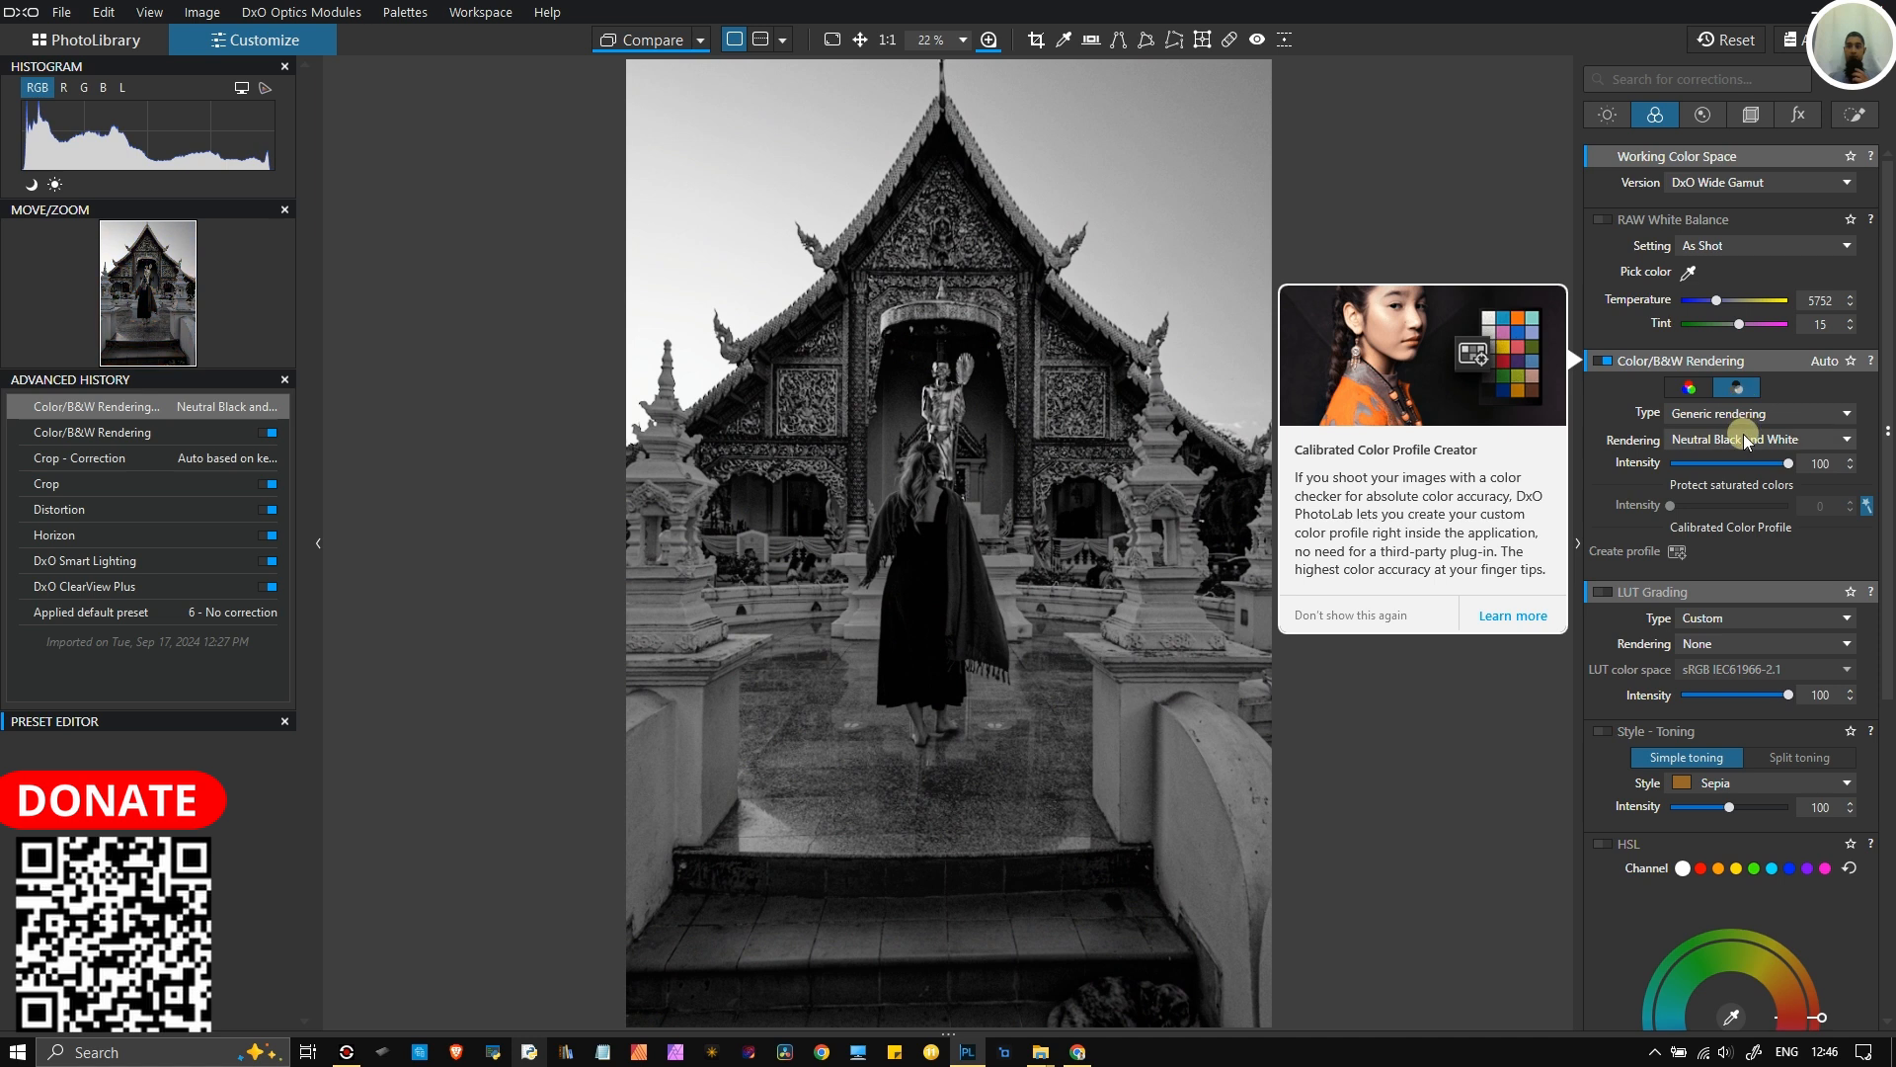
click(1744, 440)
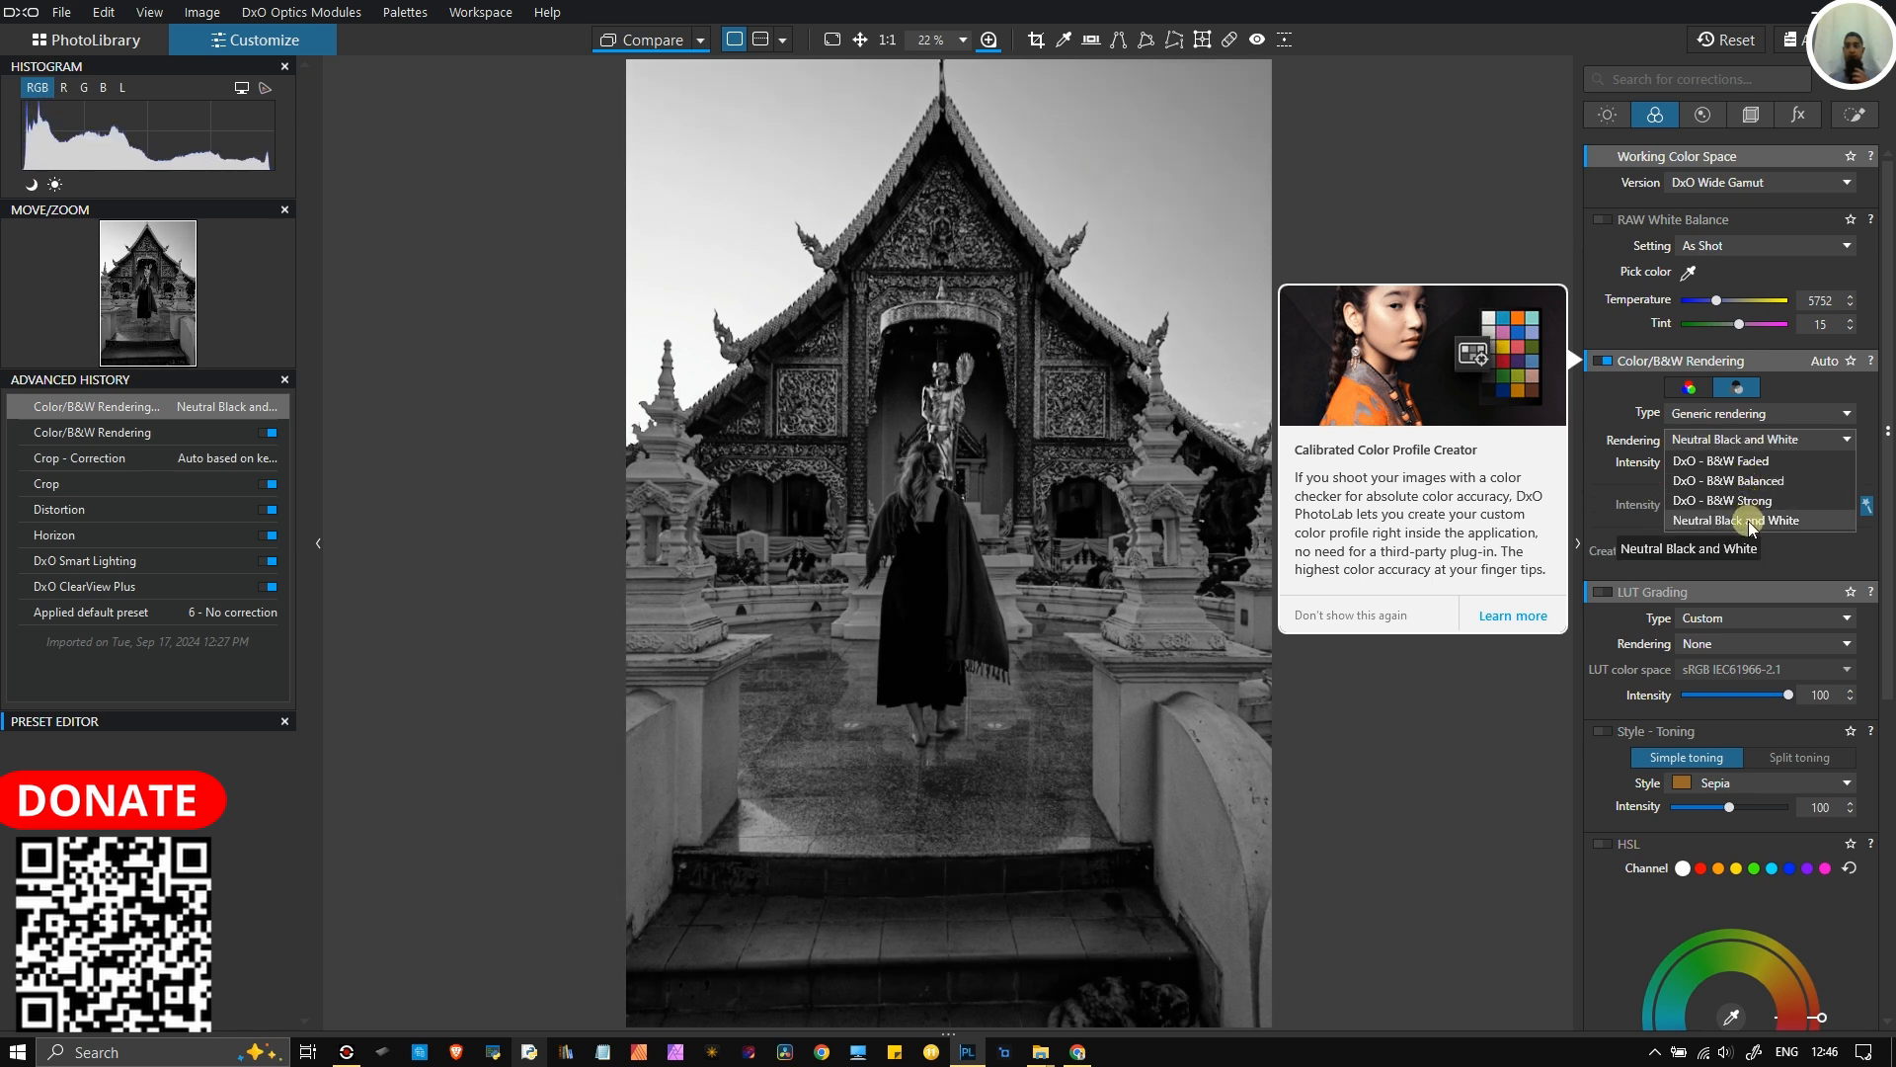
click(1741, 439)
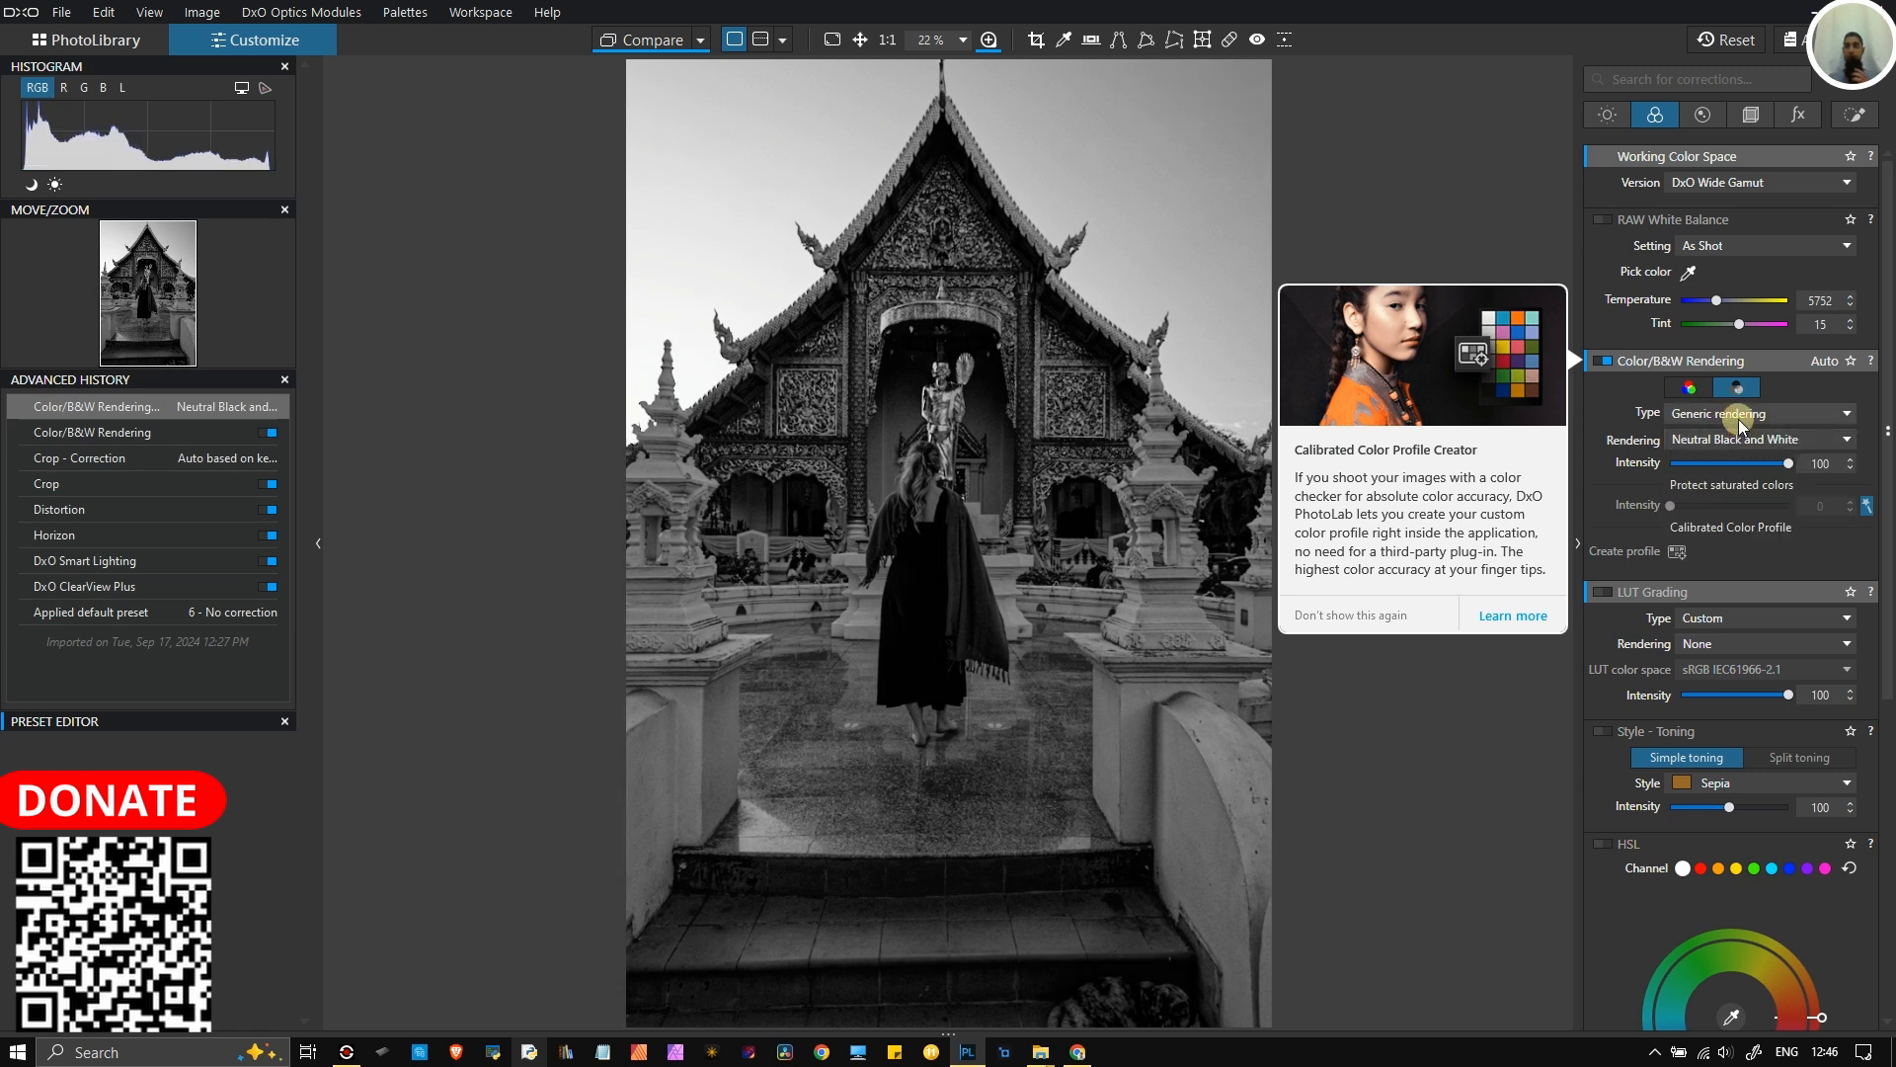
- Set the rendering type to Black & white film and preview film looks such as Kodak Tri-X 400
click(1741, 415)
click(1737, 454)
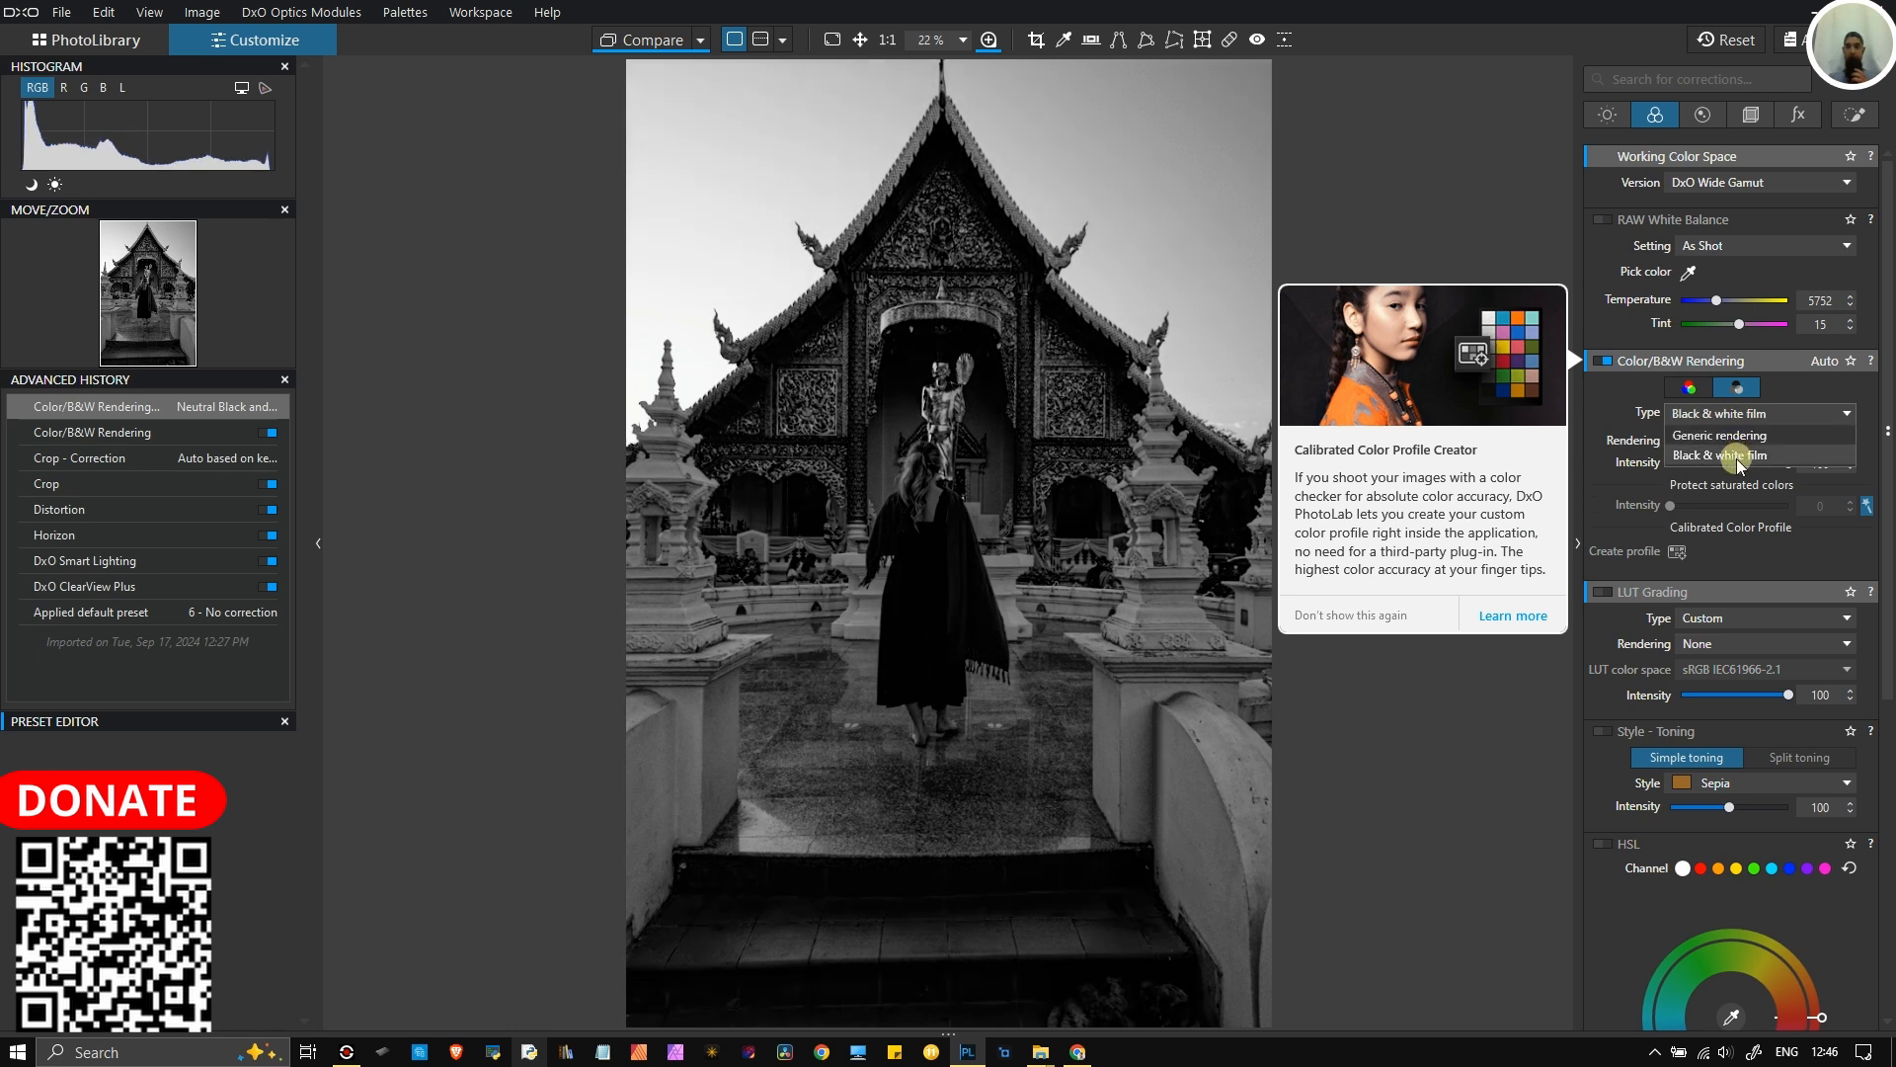
click(1736, 445)
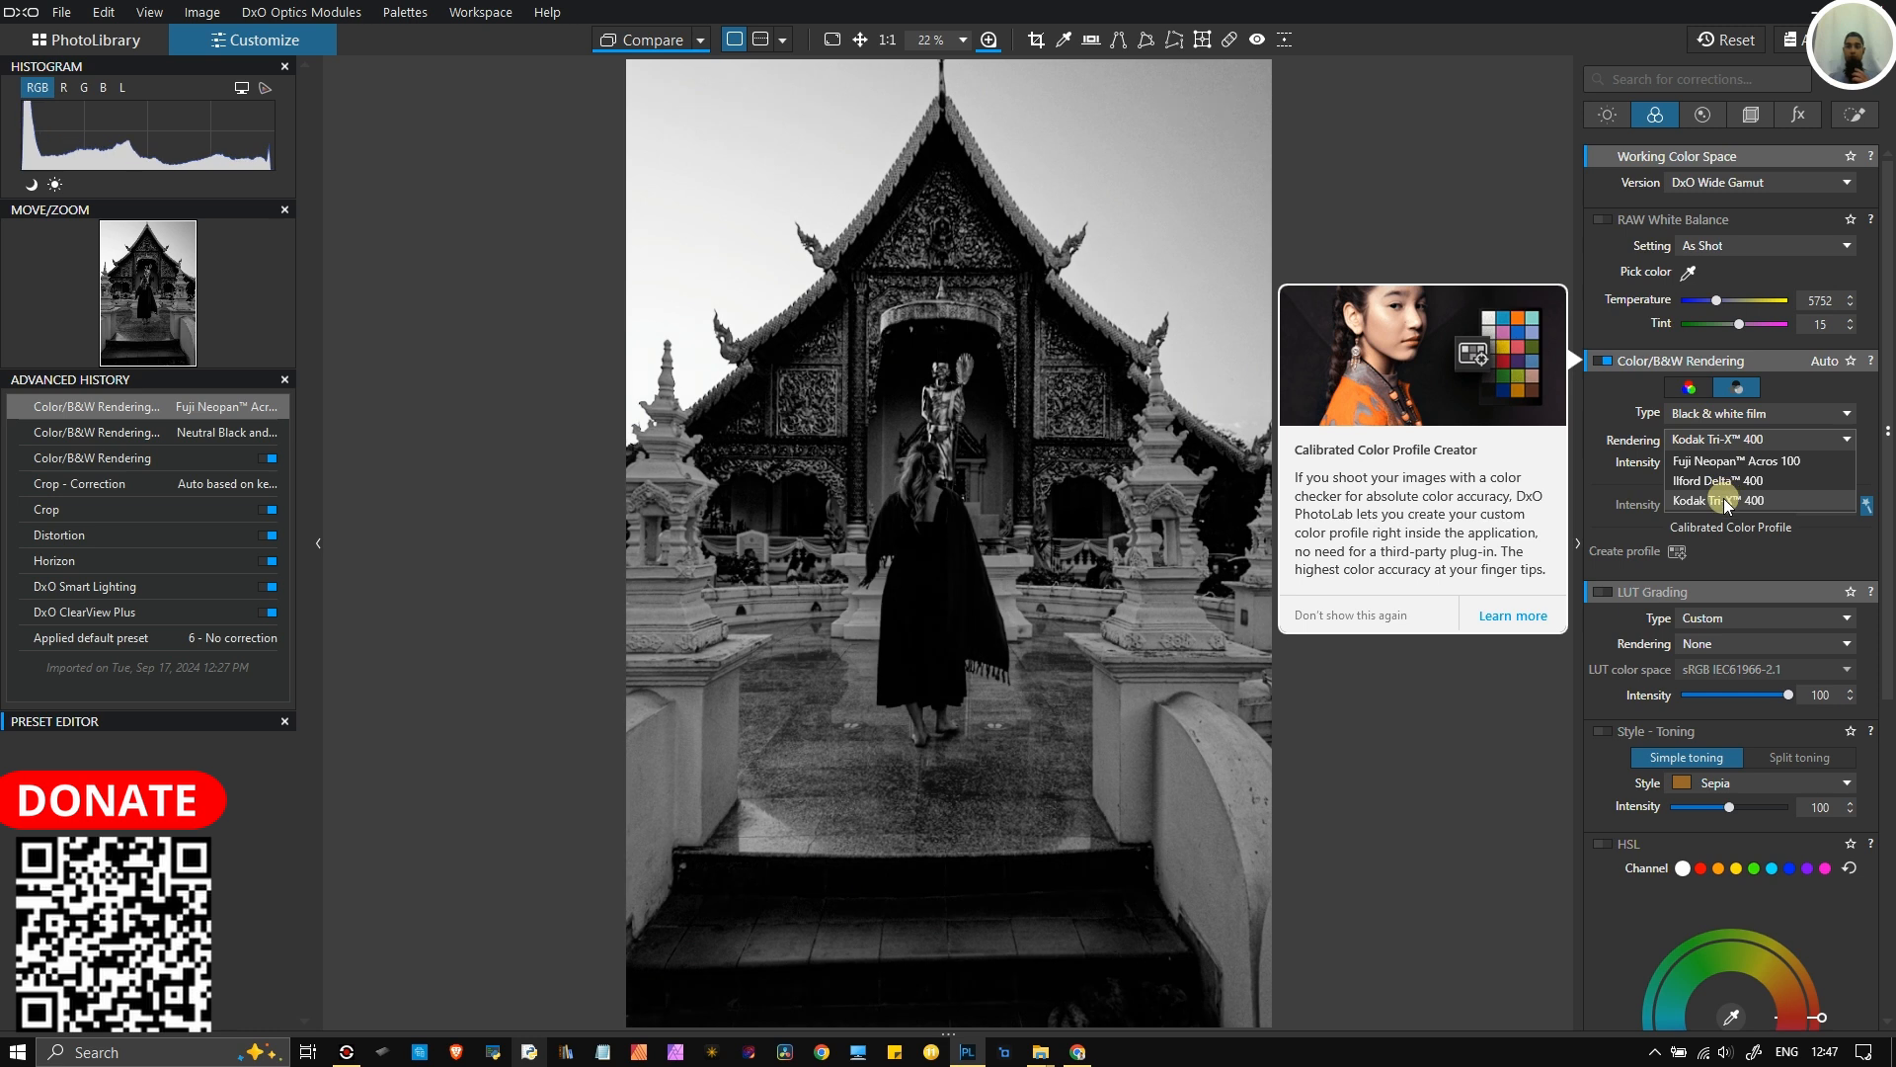
- Close the film list without choosing another film and return the temple photo to color rendering
click(1681, 401)
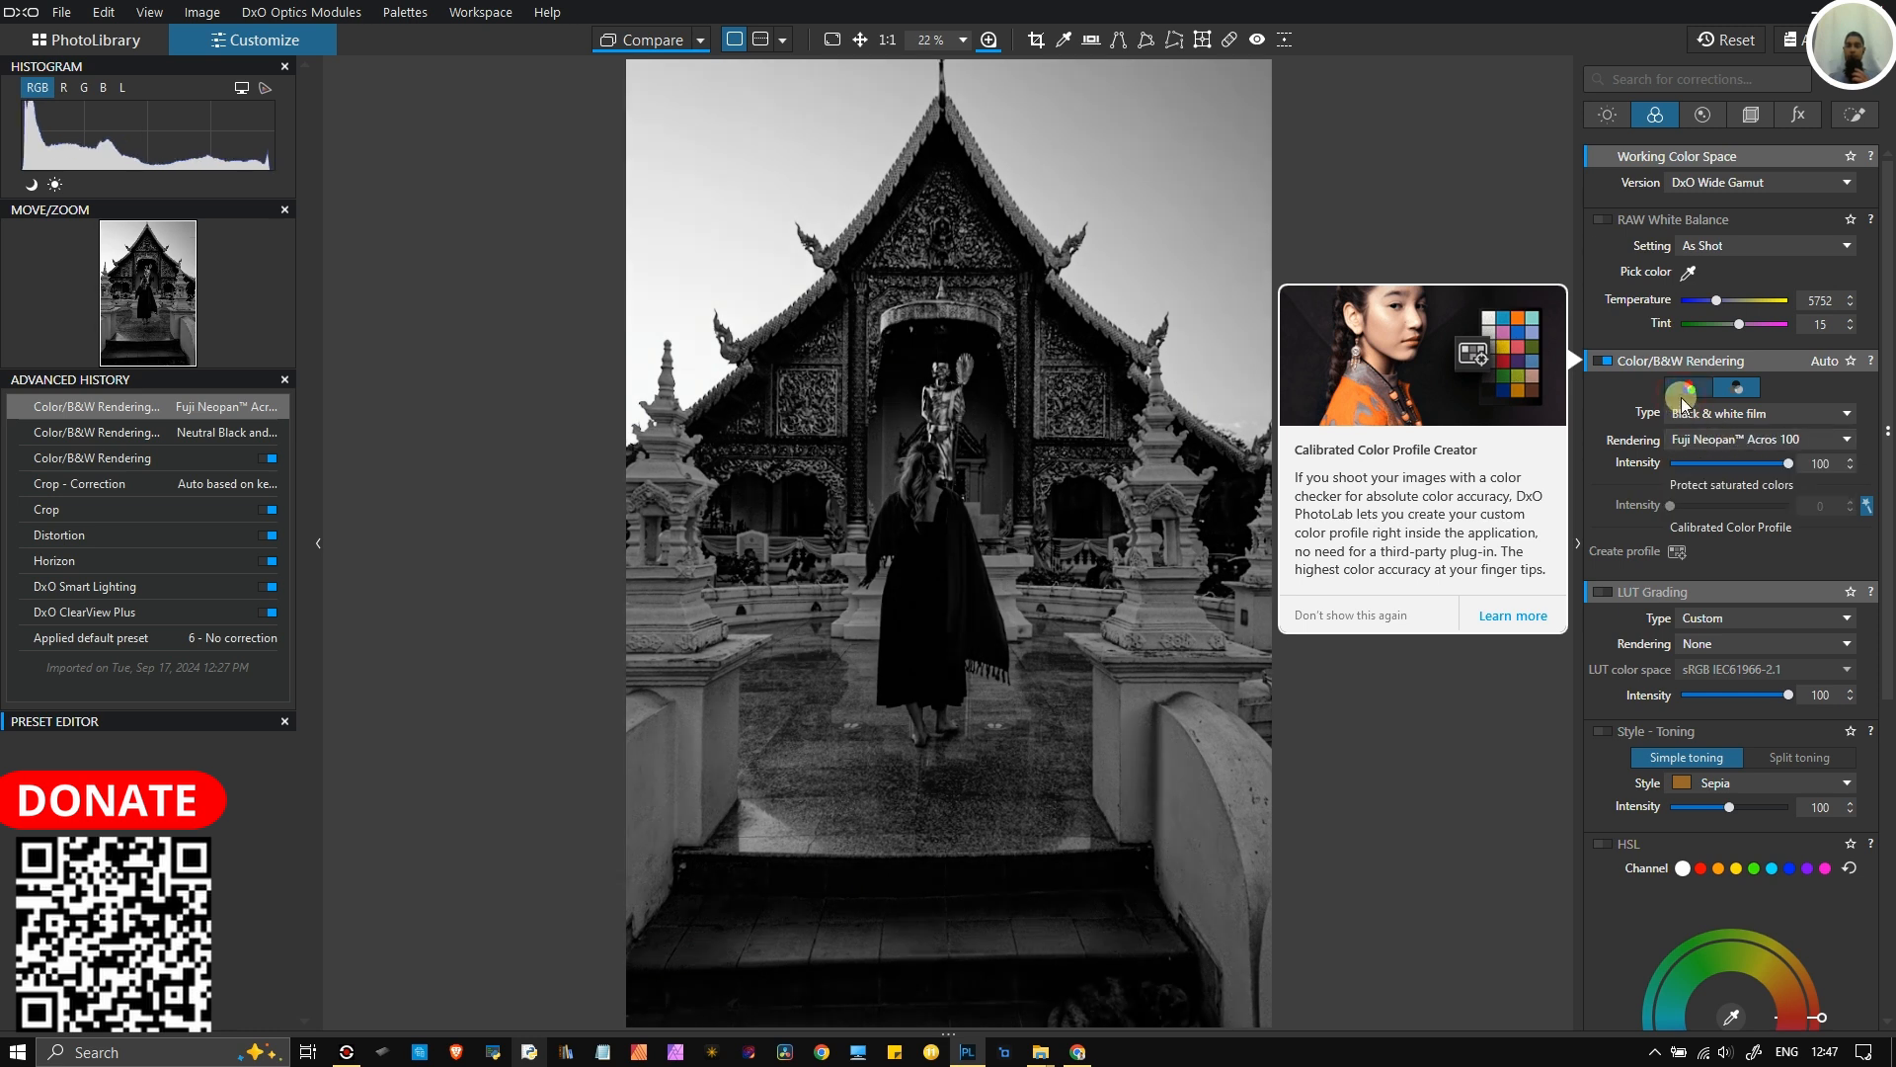
click(1681, 397)
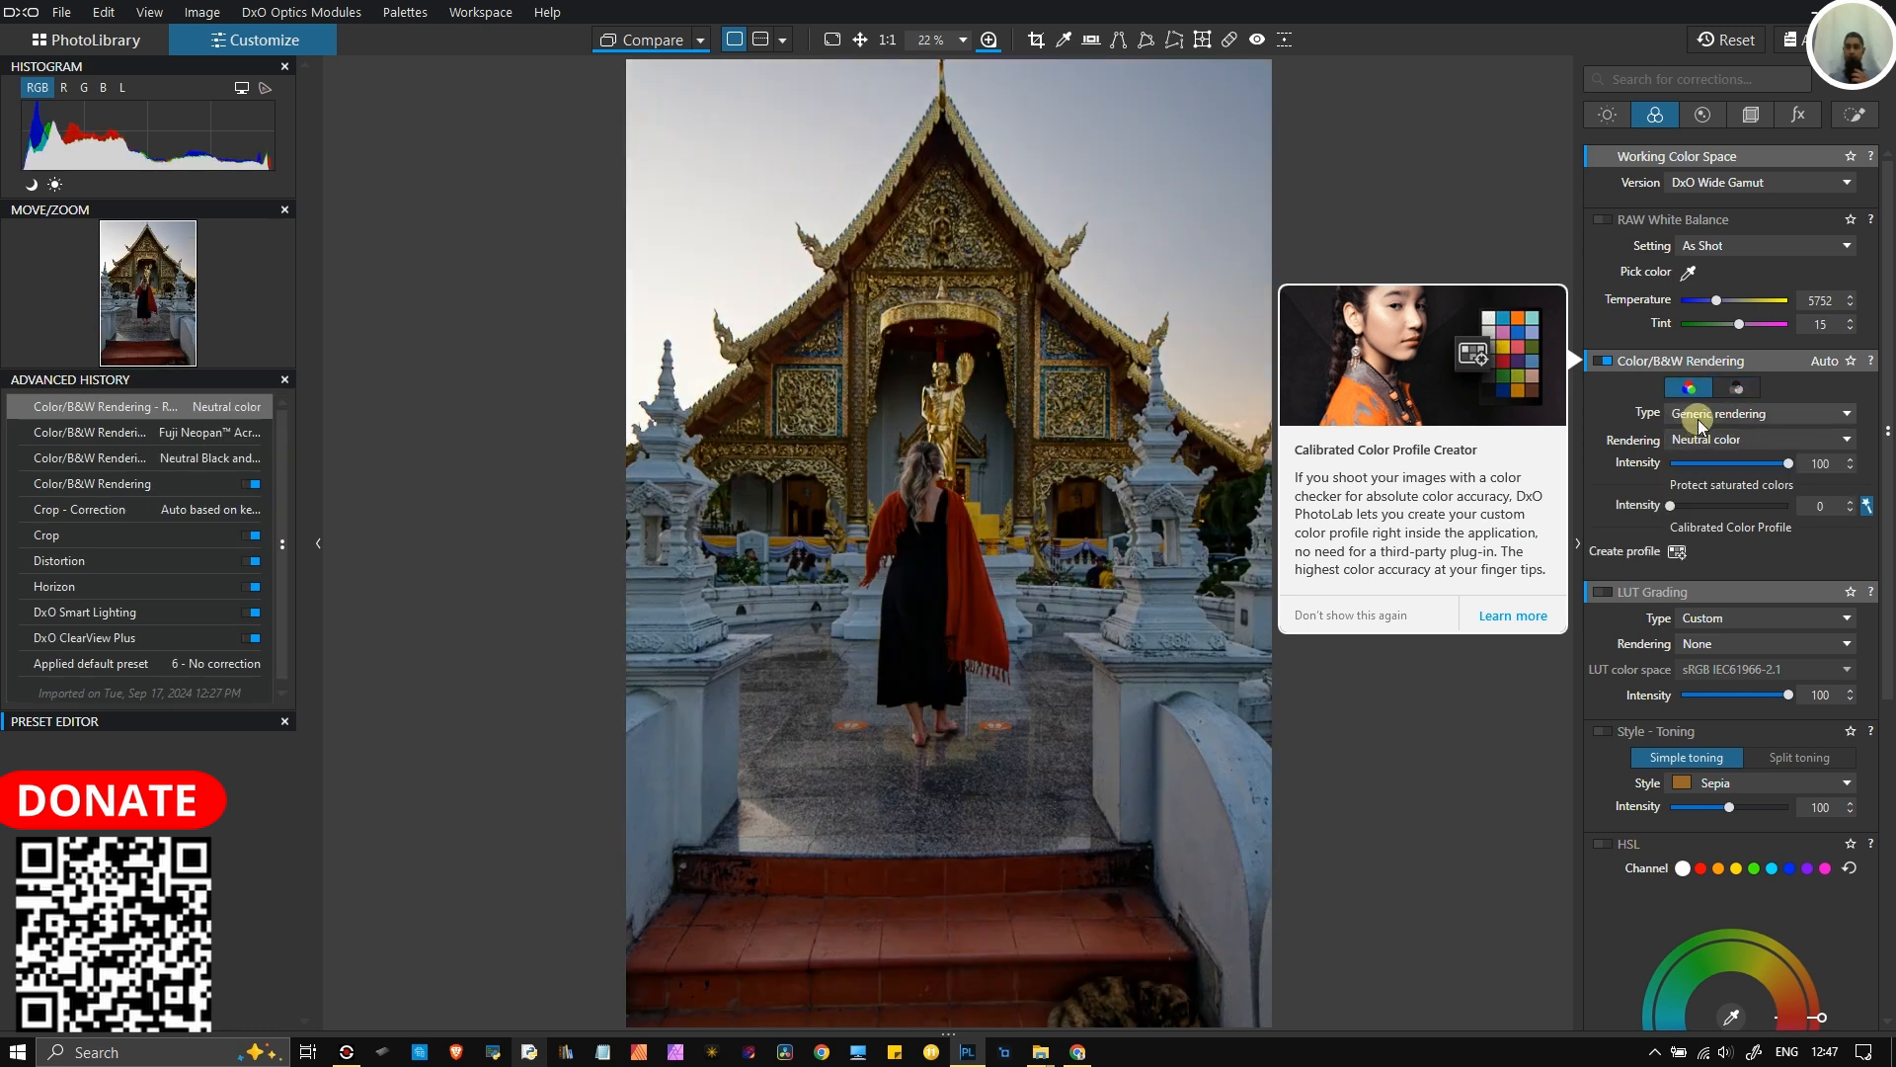
- Set the color rendering type to Color positive film and choose the Generic Kodak Ektachrome 100 VS rendering
click(1703, 415)
click(1716, 475)
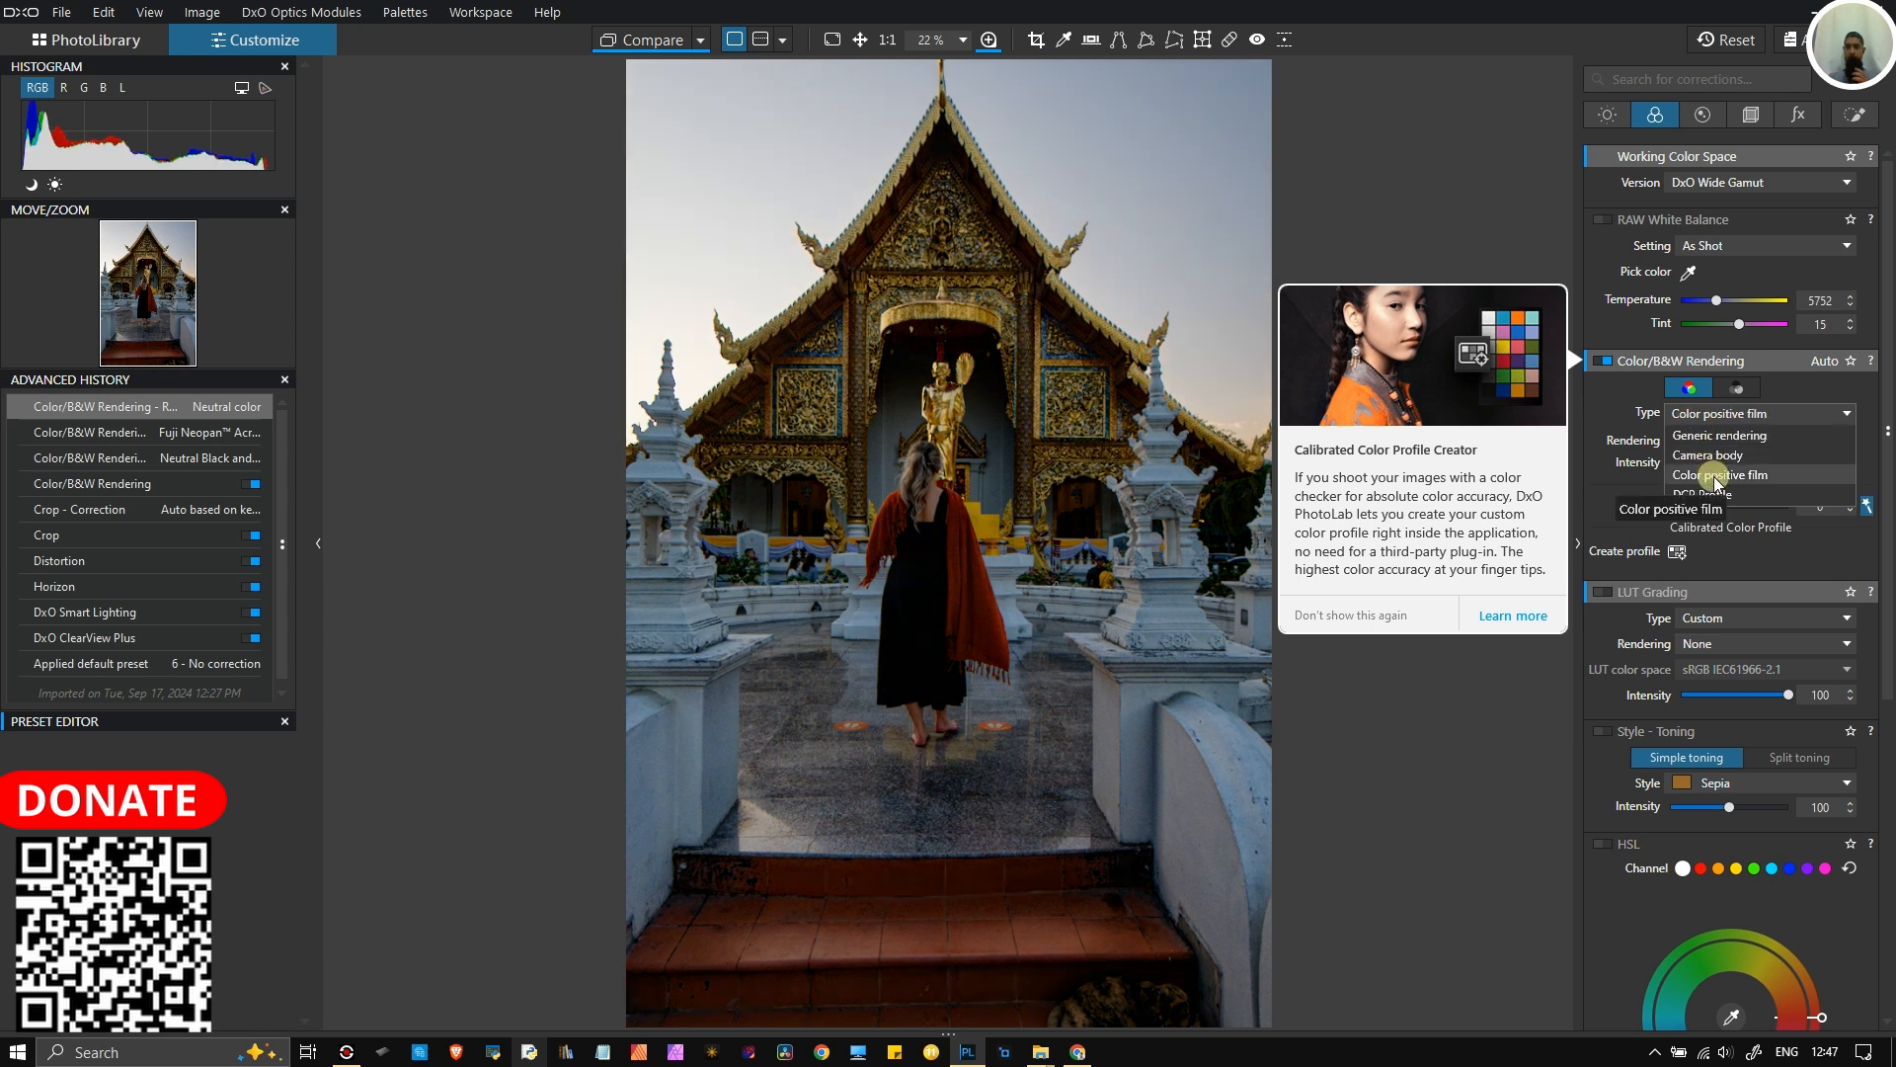
click(1724, 440)
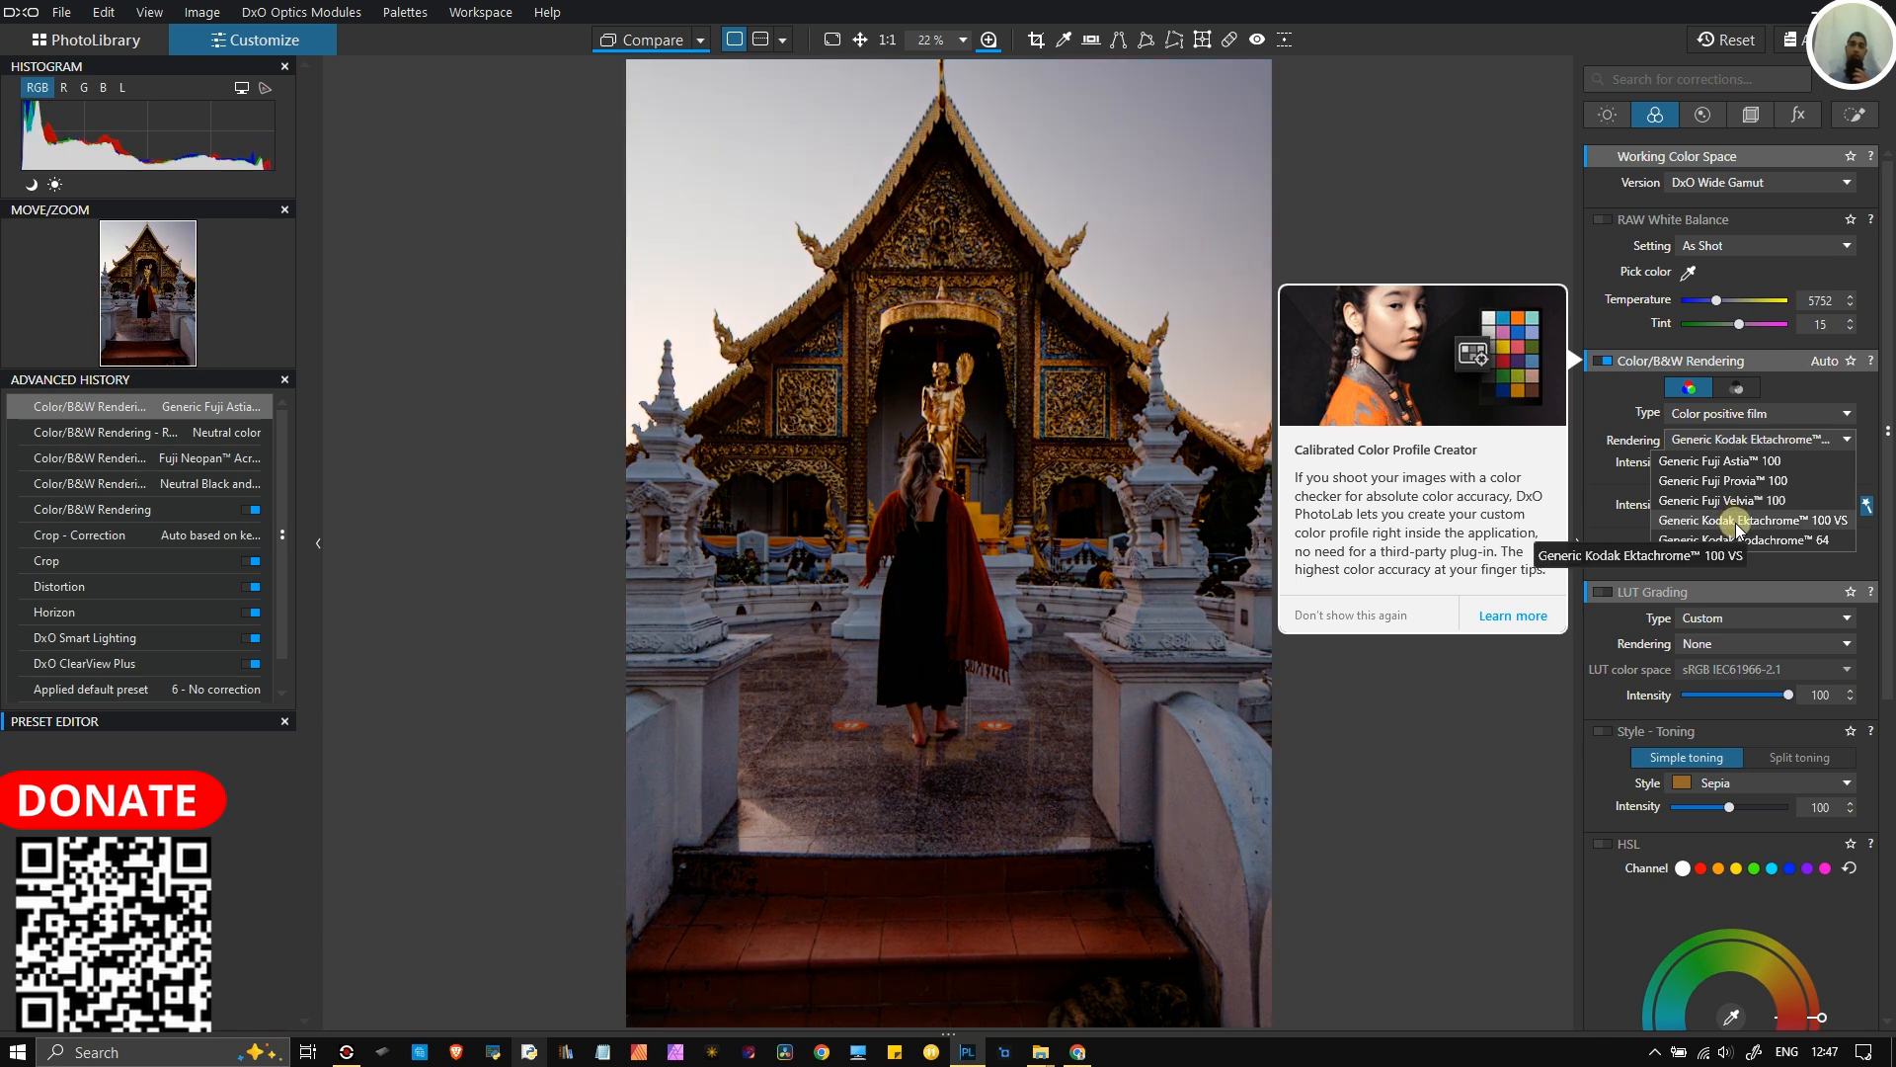
click(1736, 523)
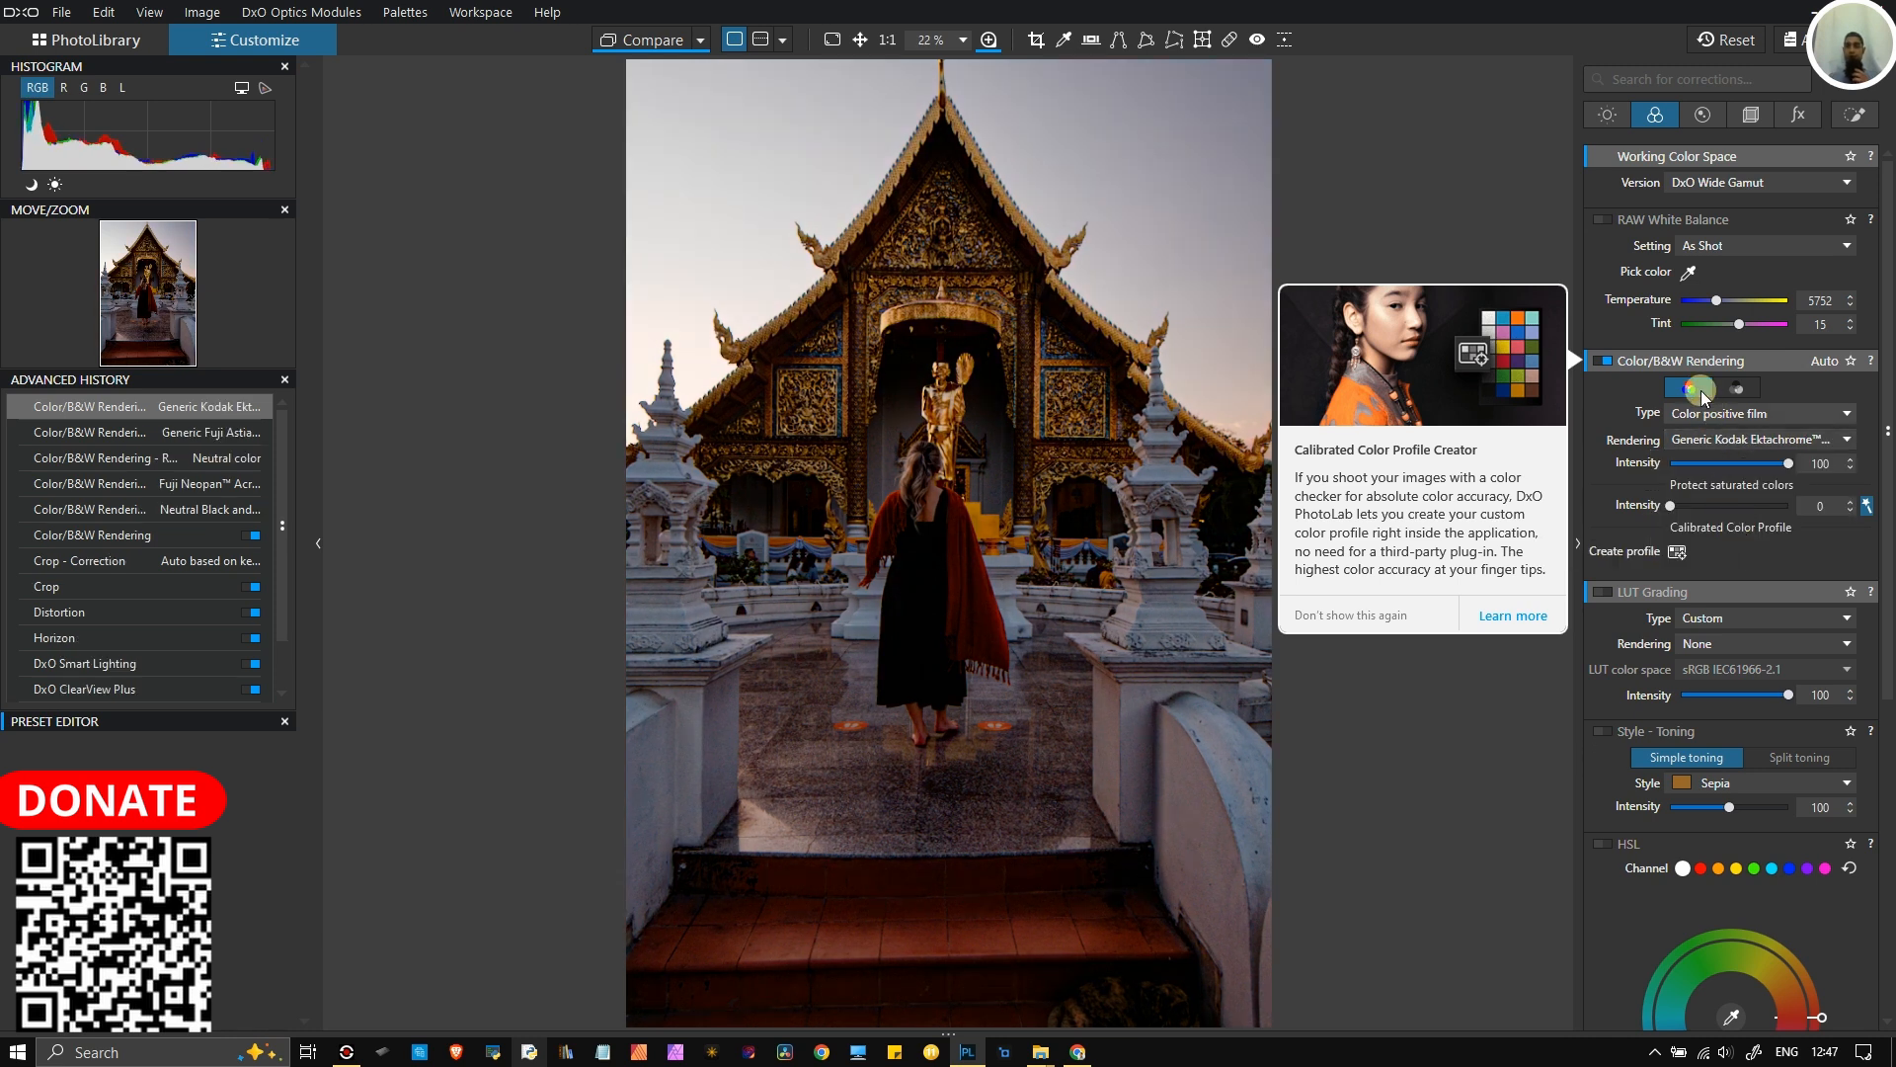
- Brighten the temple photo by setting the Tone Curve gamma to 1.90
click(1619, 115)
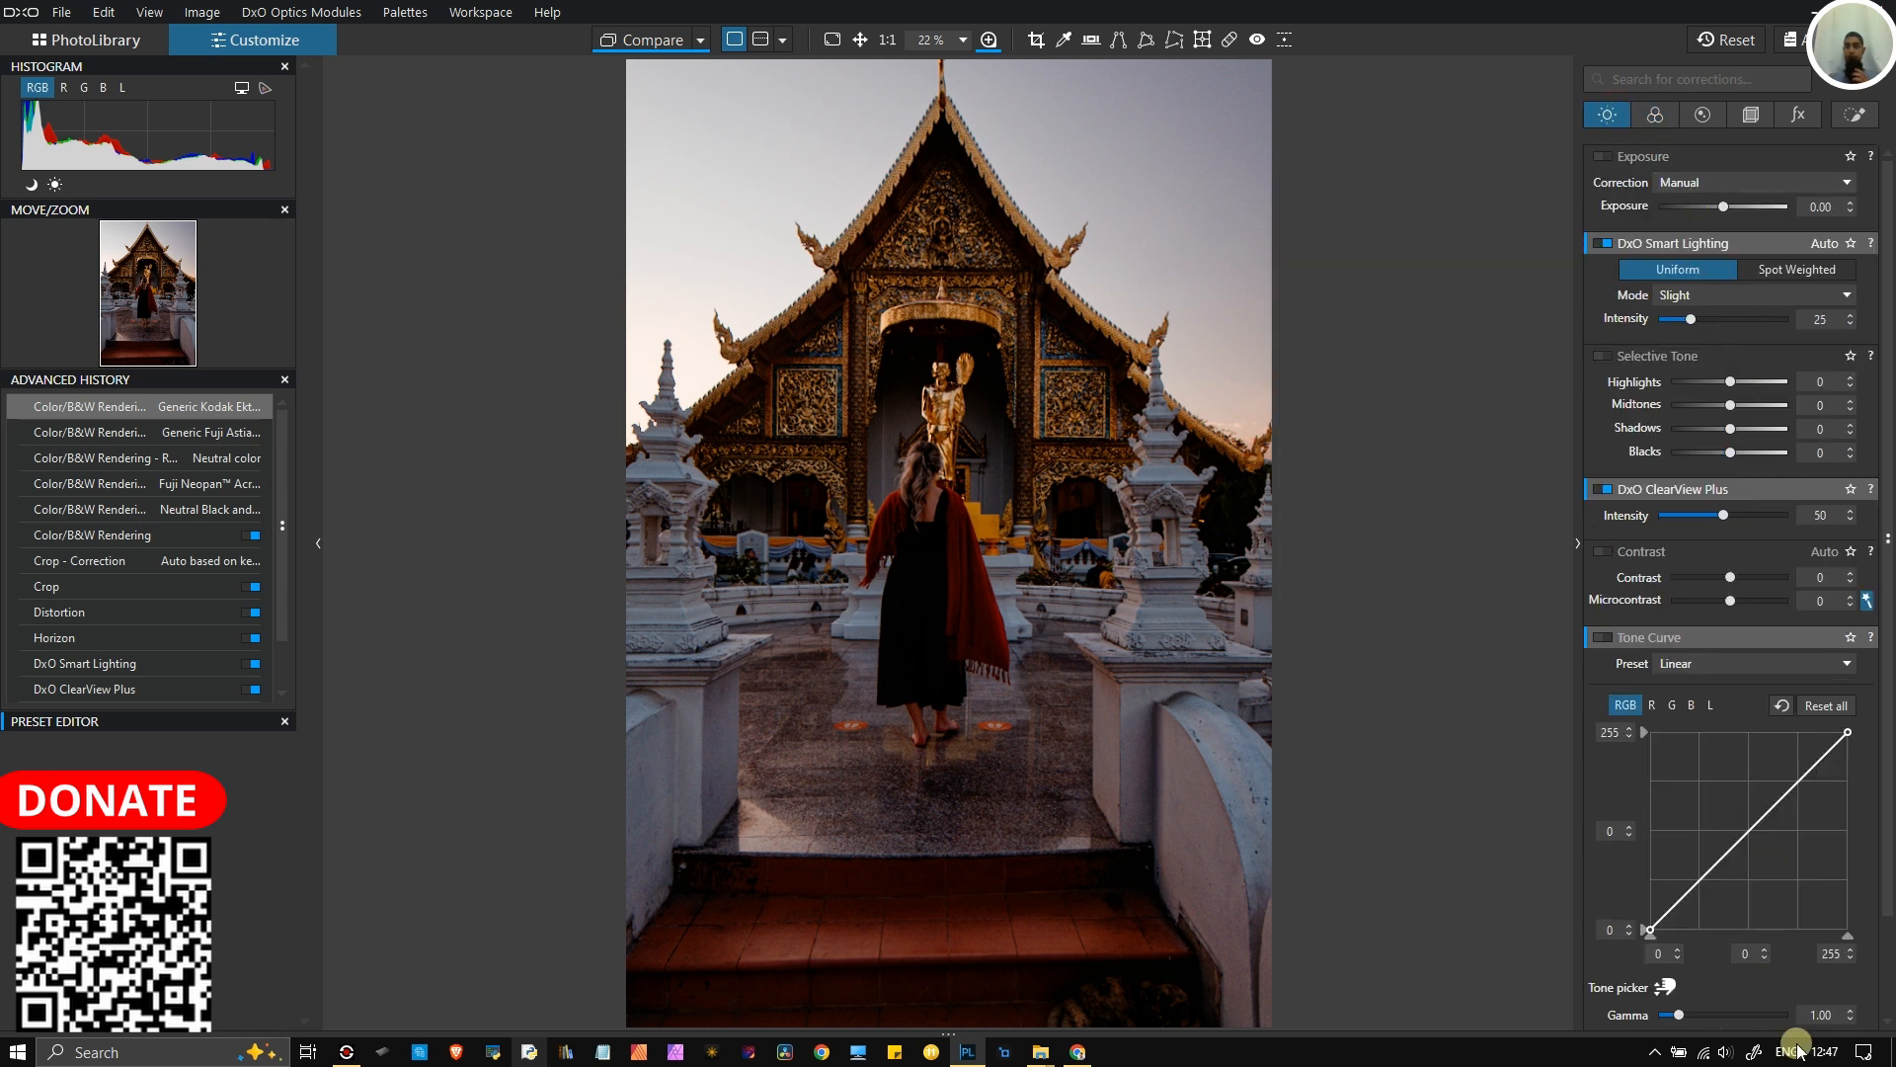
click(1731, 1014)
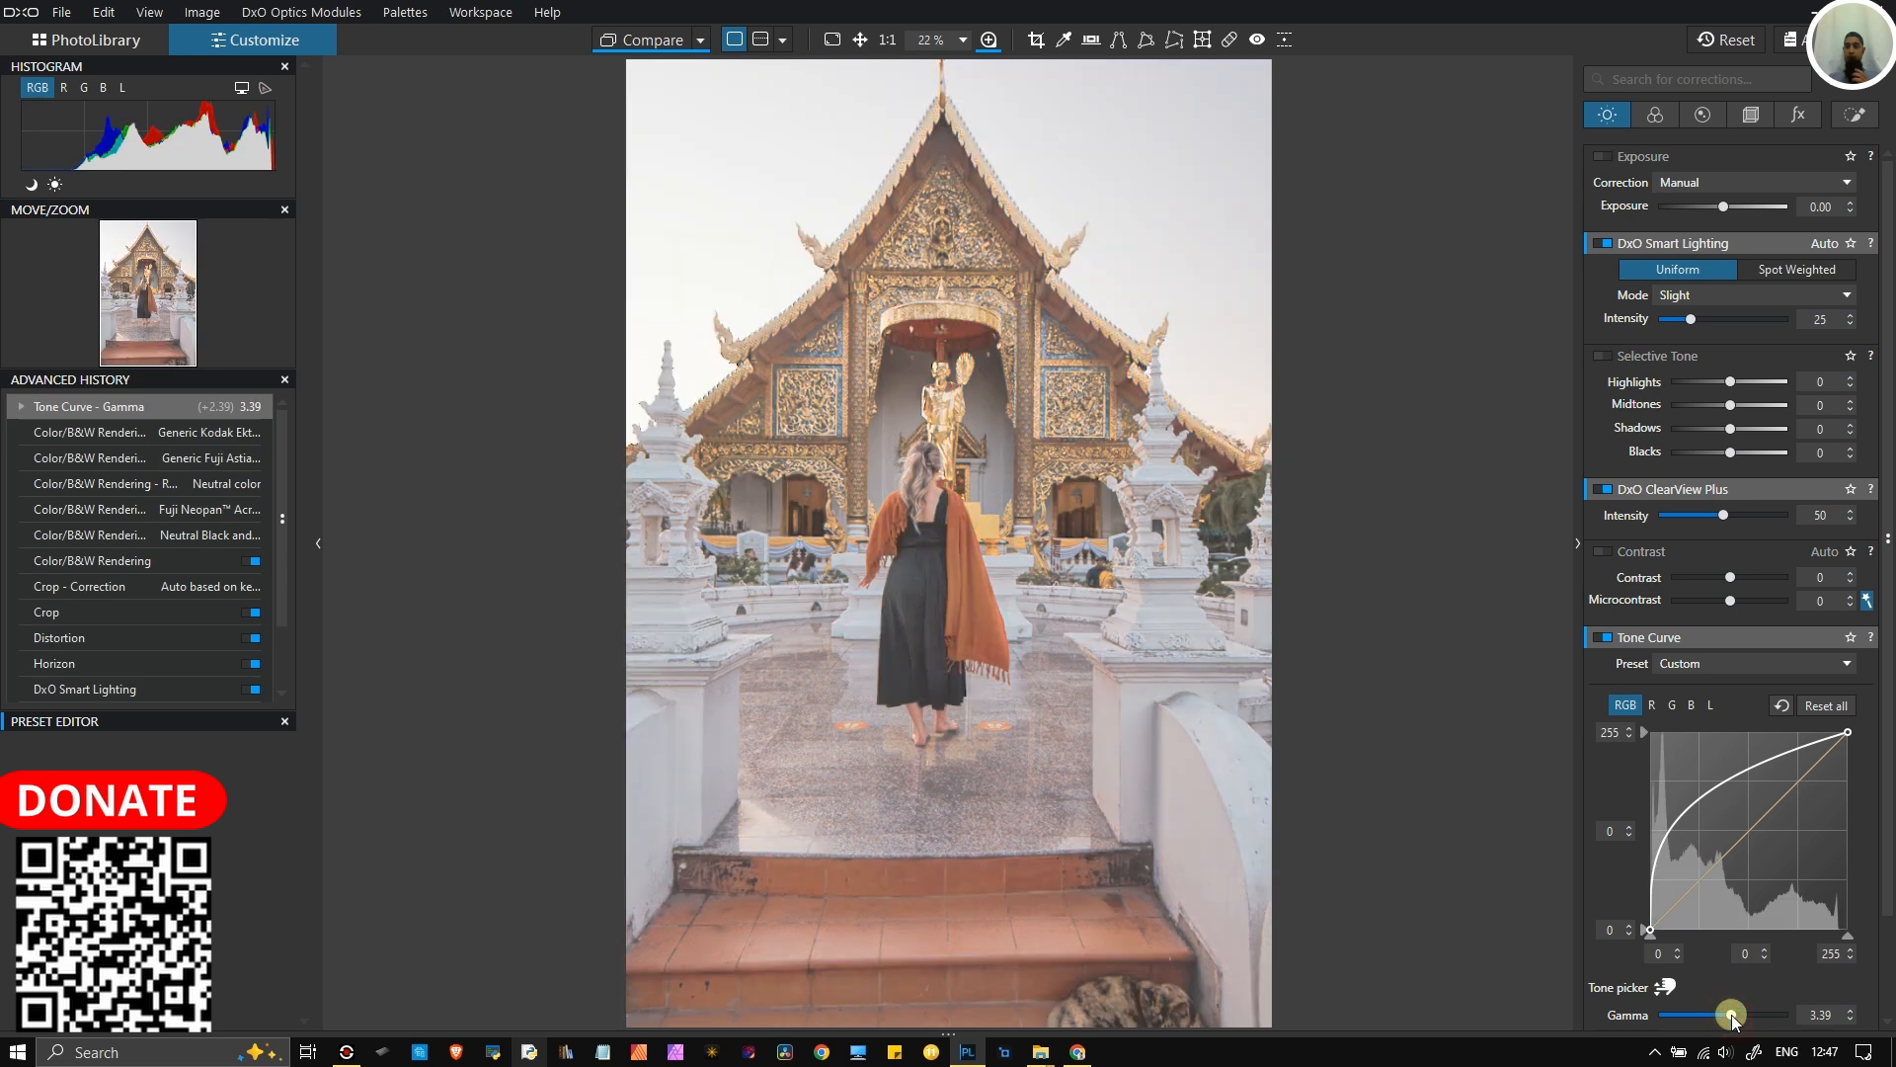
drag(1731, 1017, 1699, 1018)
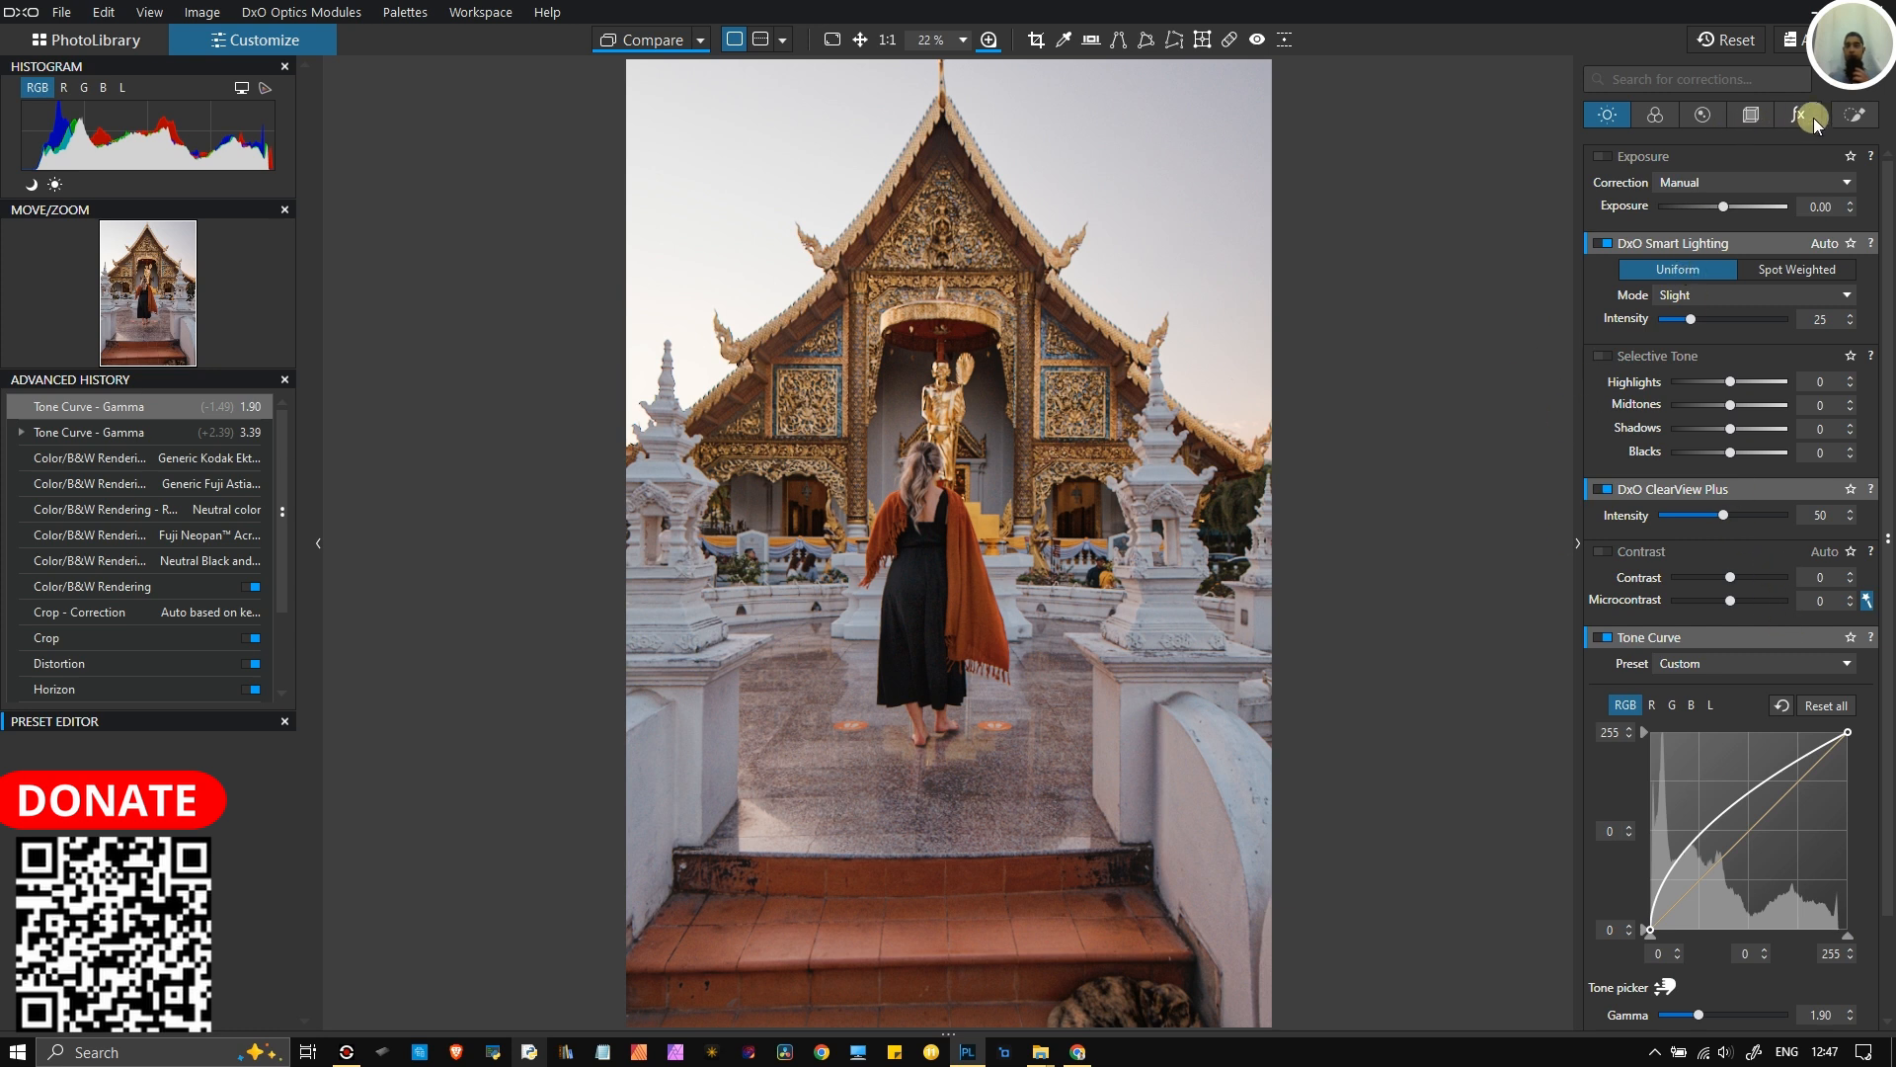
- Enable Local Adjustments for the temple photo
click(1852, 116)
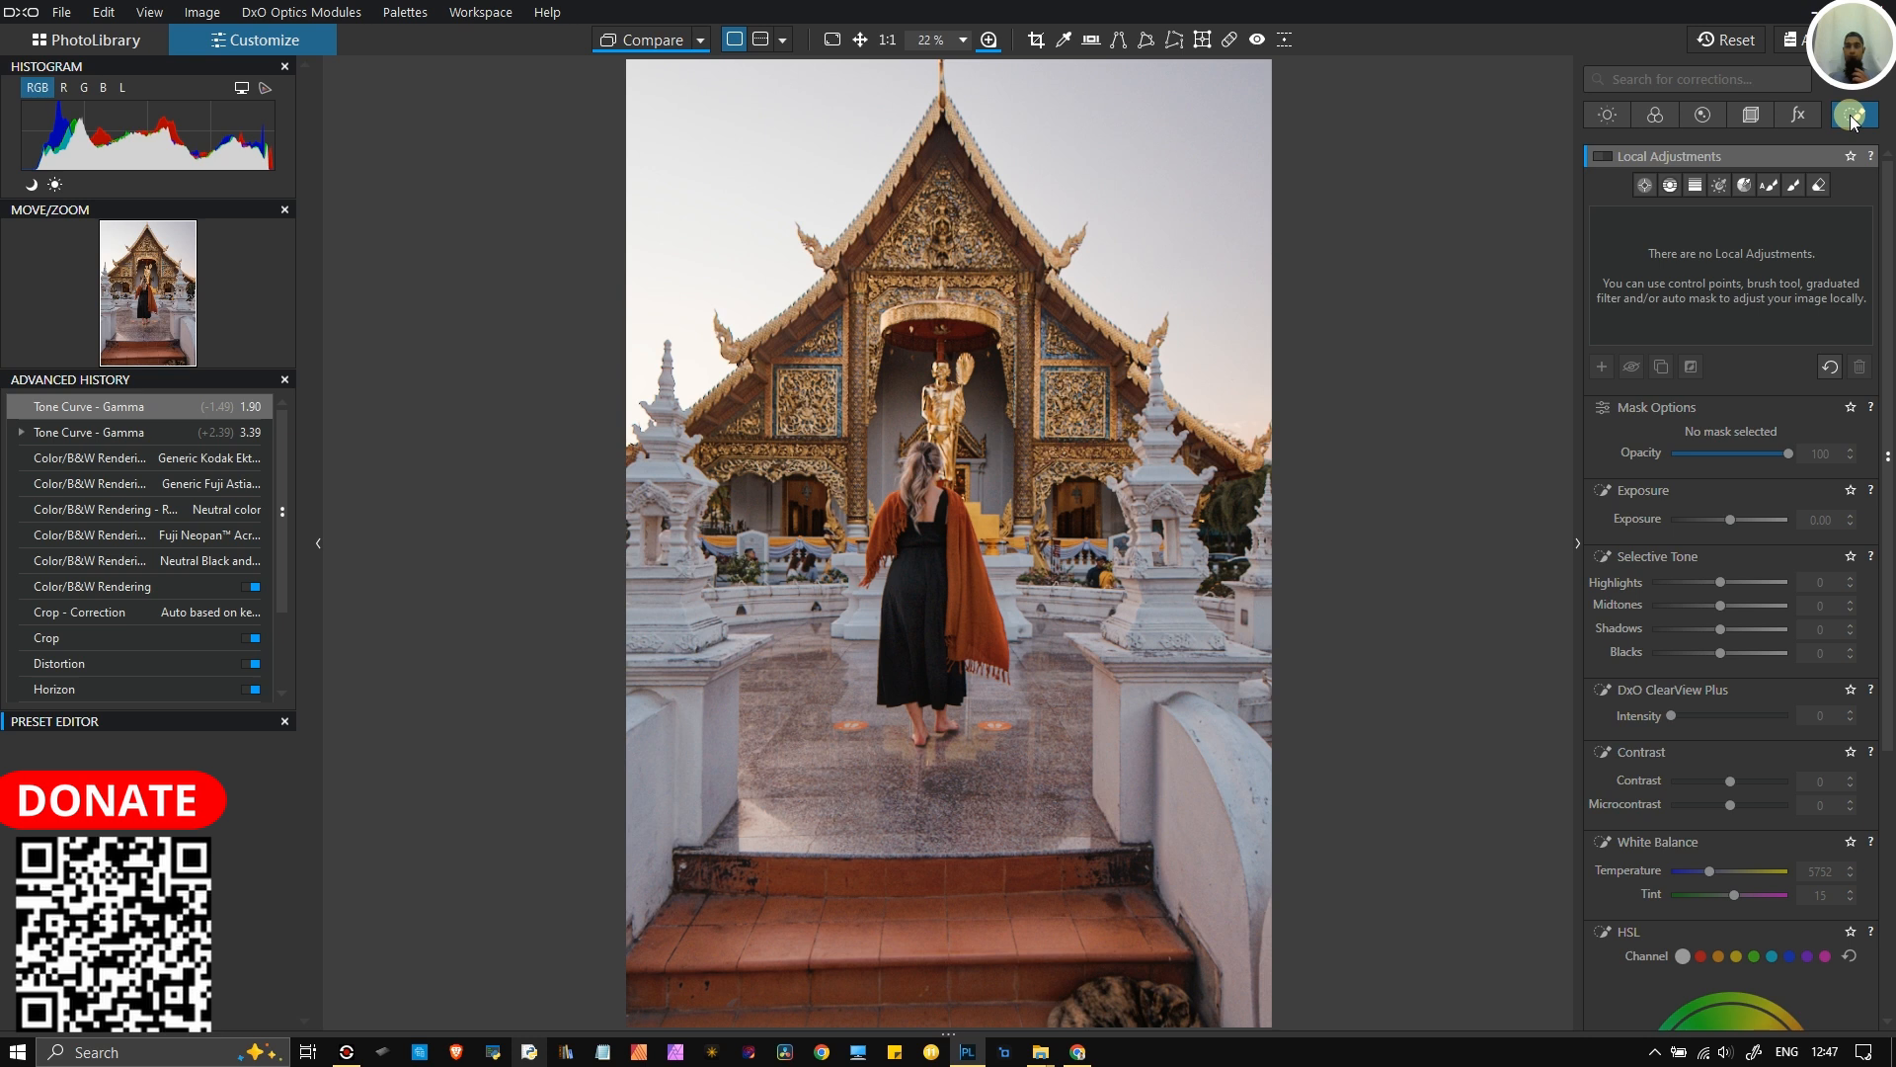
click(1604, 157)
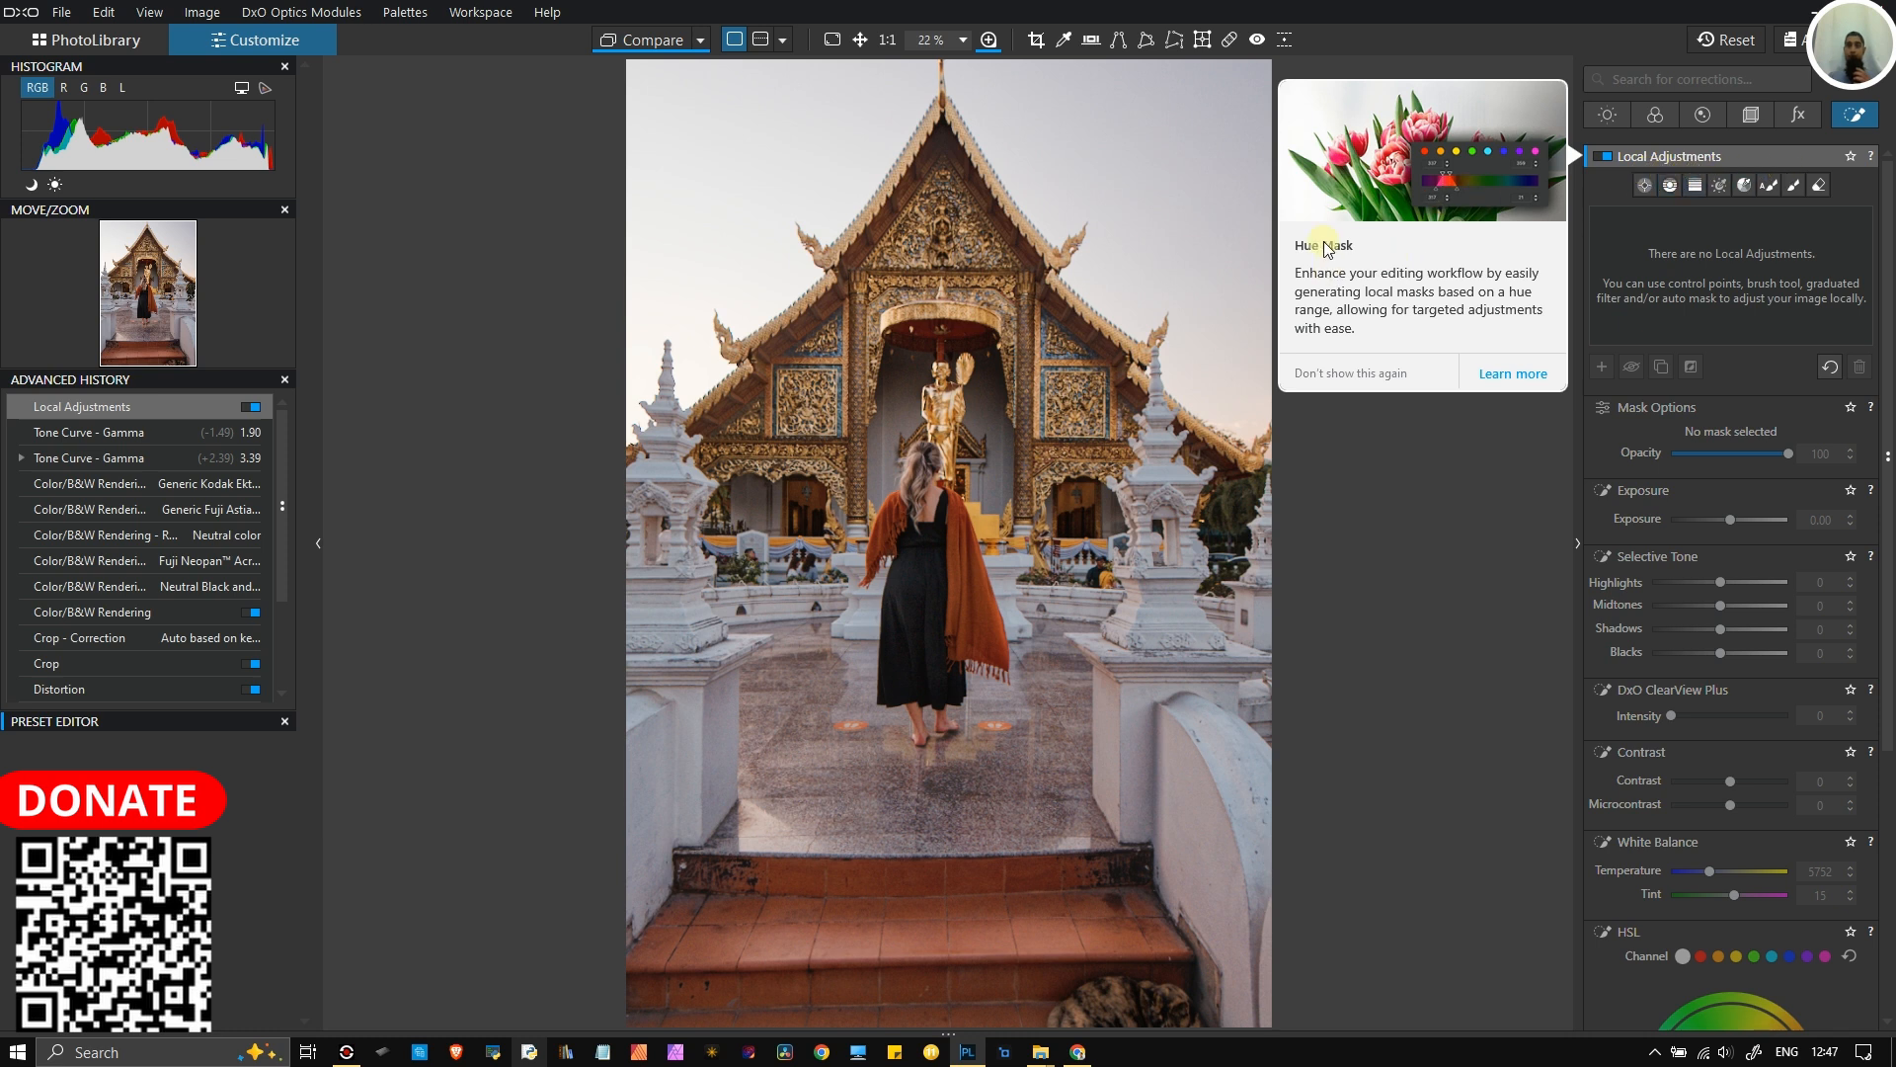
- Try a hue mask sampled from the orange steps with an exposure of 0.24, and delete it
click(1752, 190)
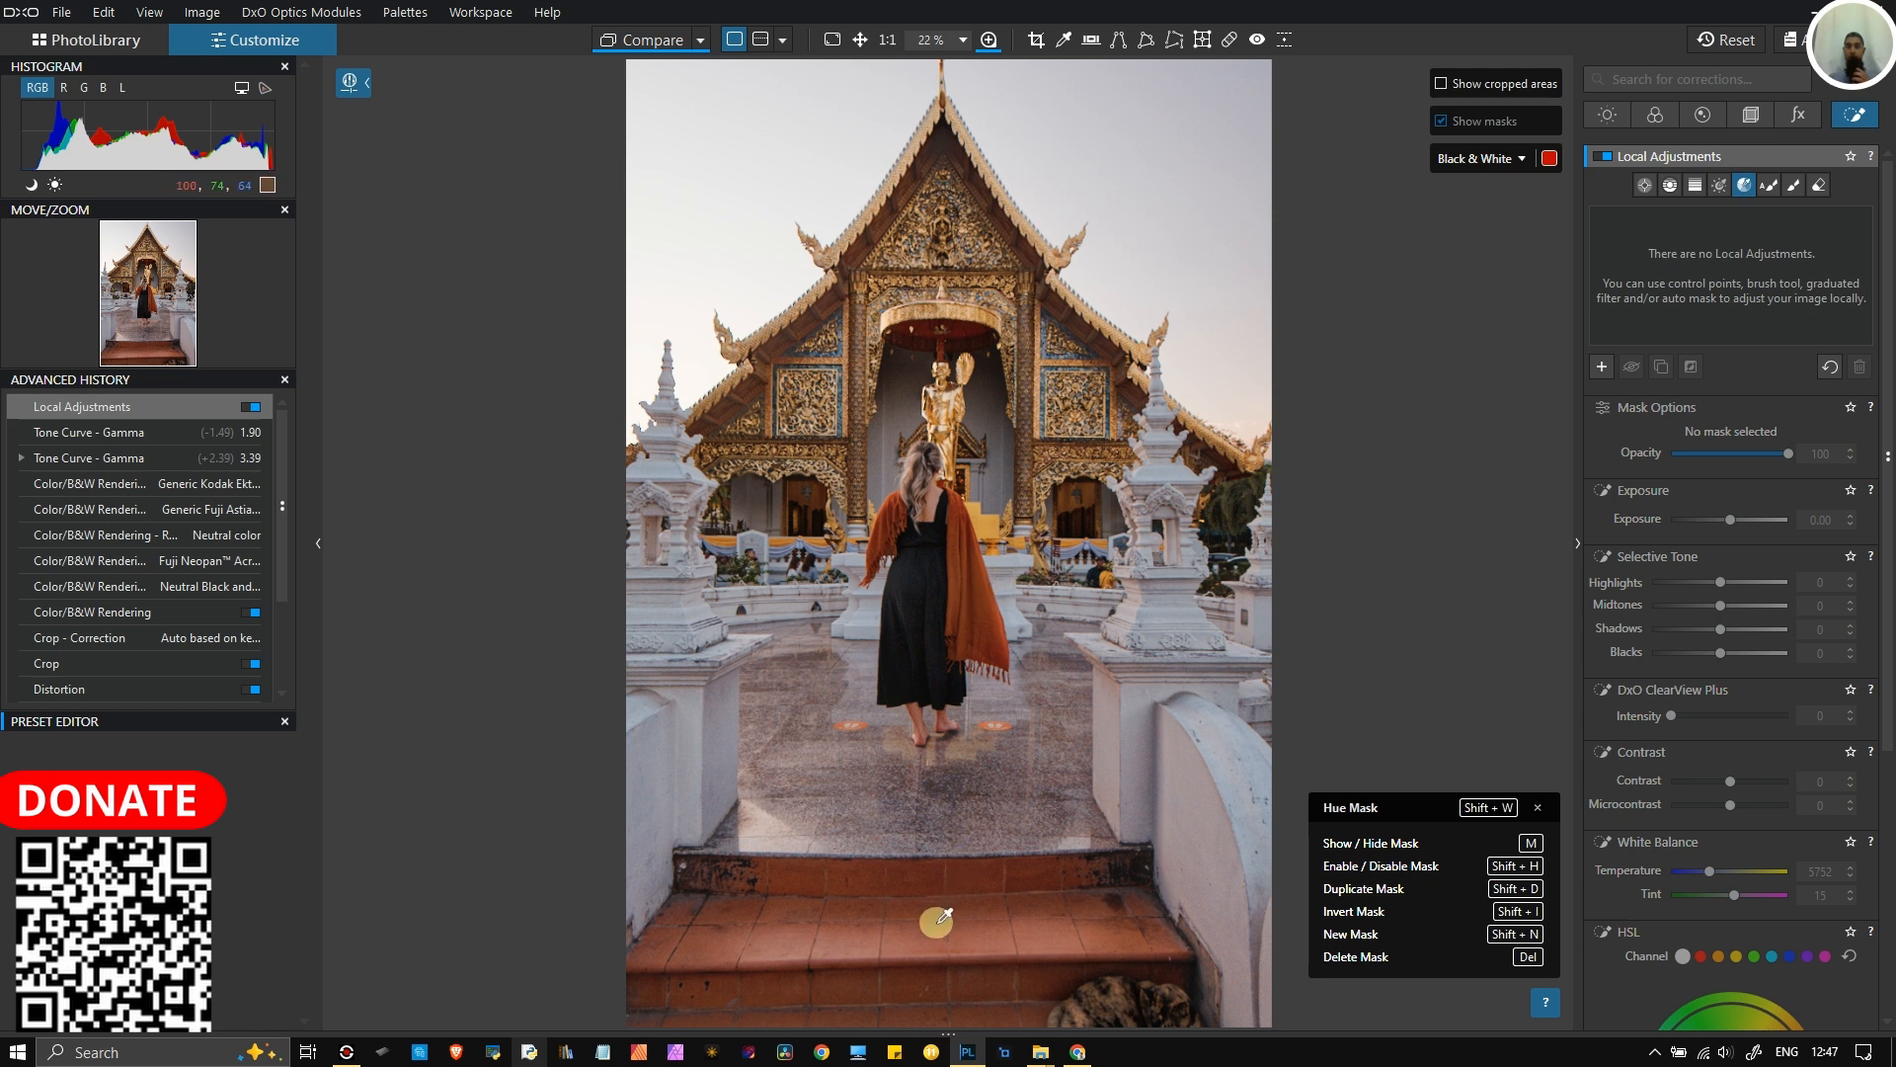
click(923, 953)
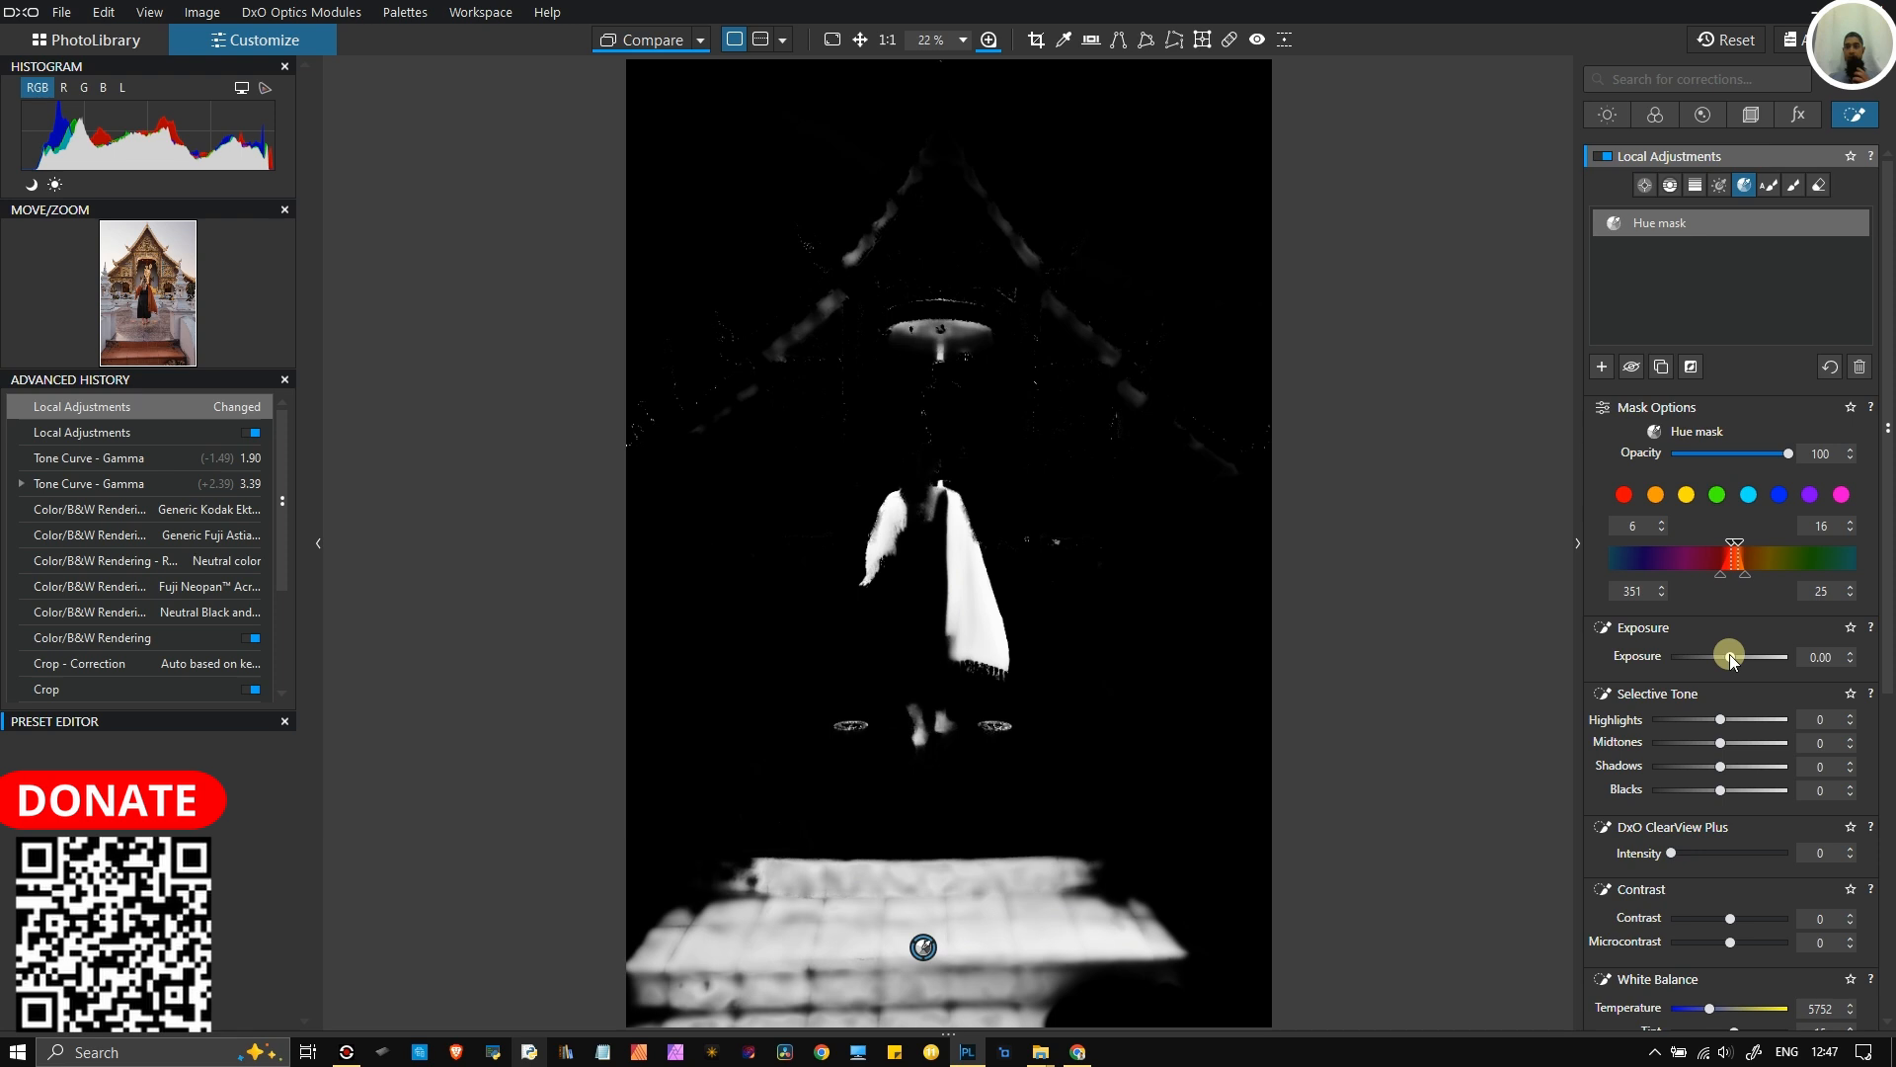
mouse_move(1730, 657)
mouse_down()
mouse_move(1806, 685)
mouse_move(1713, 674)
mouse_move(1733, 667)
mouse_up()
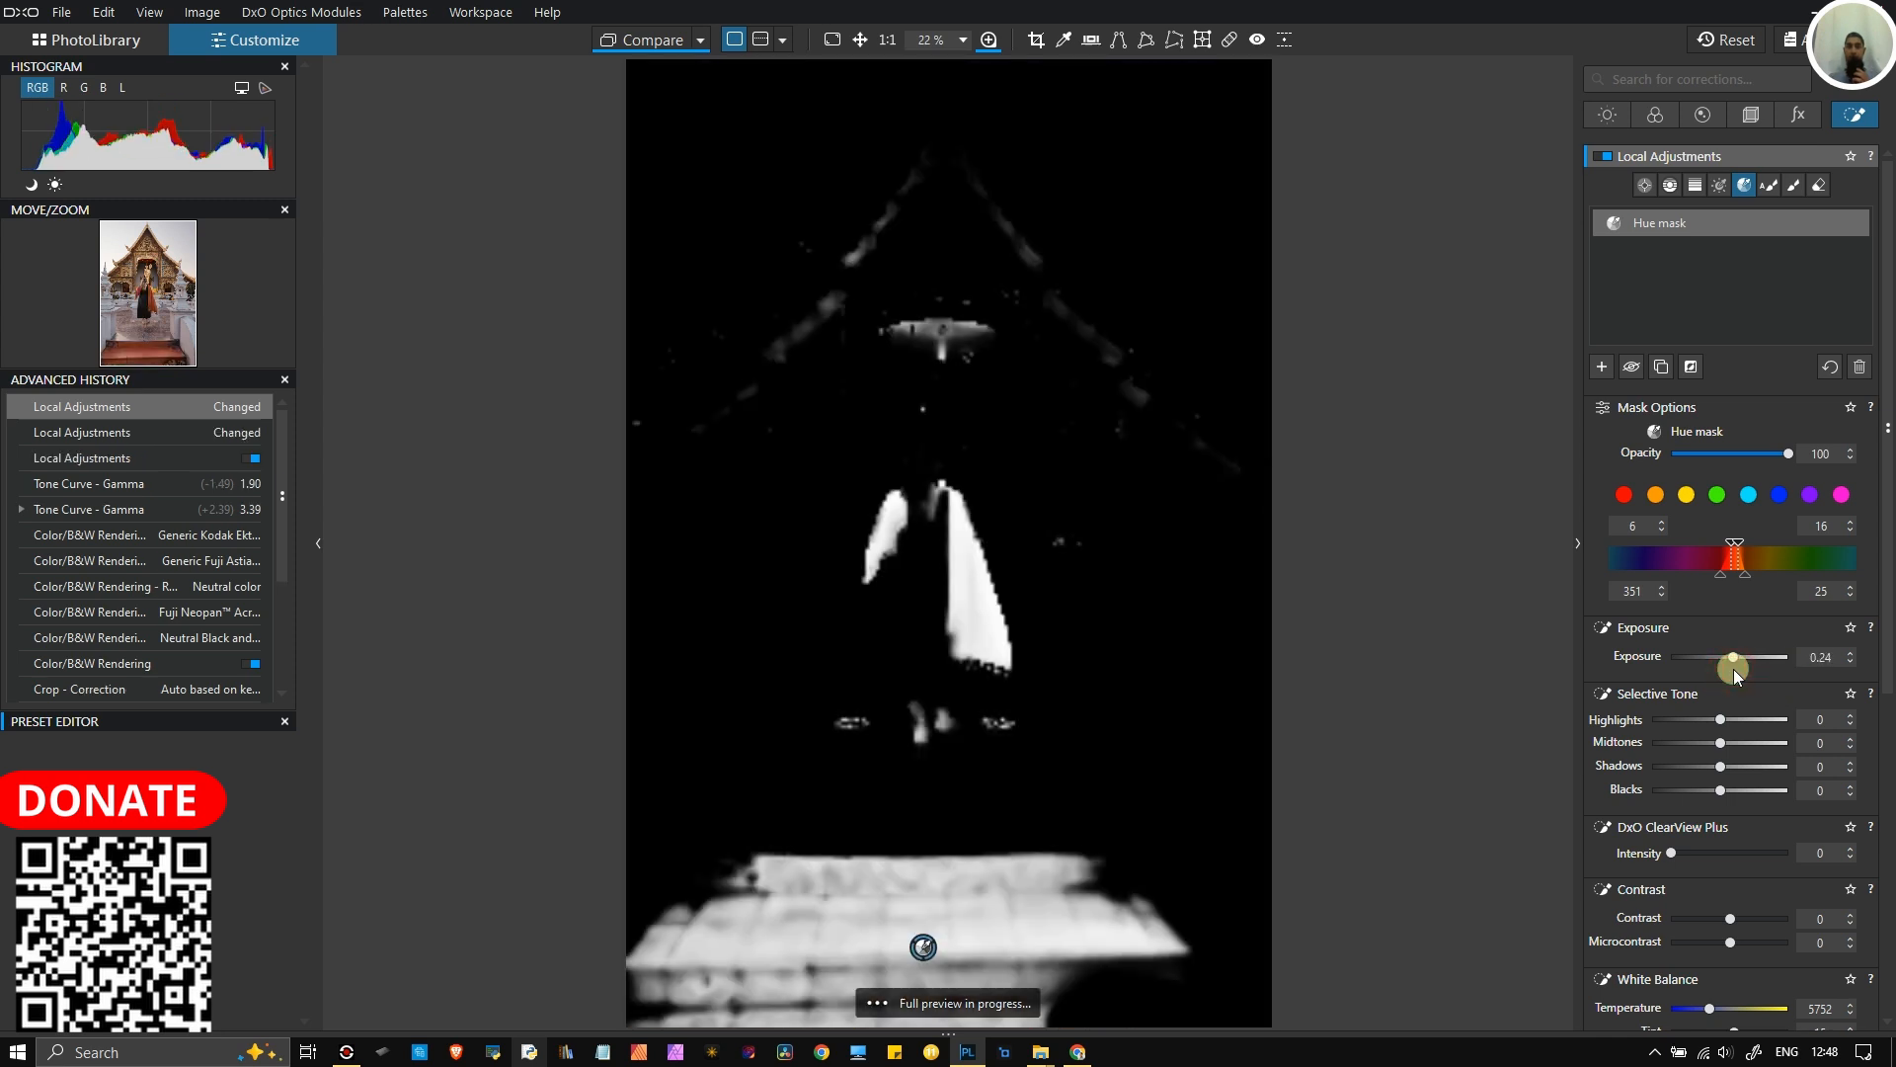
click(1860, 367)
- Create a hue mask from the sky, moving its sample point between the sky areas on both sides of the roof
click(1741, 187)
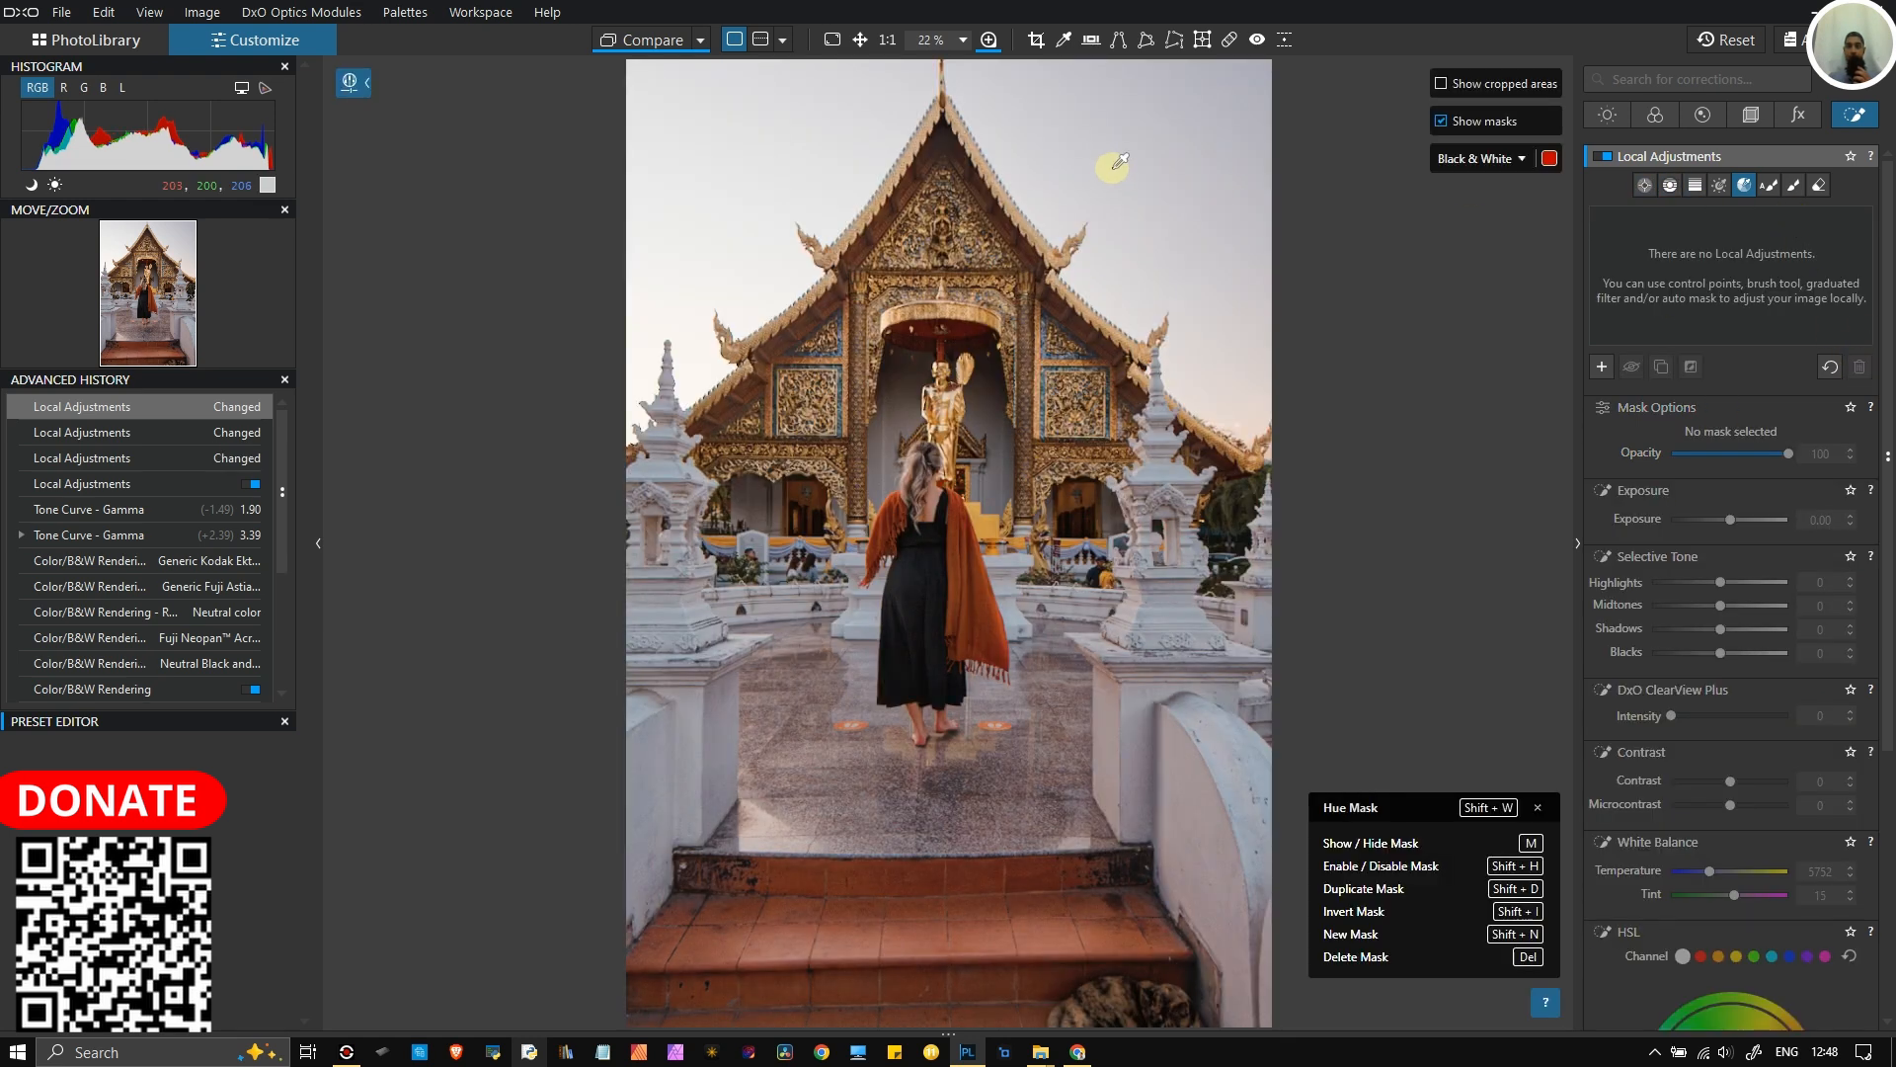
click(1151, 101)
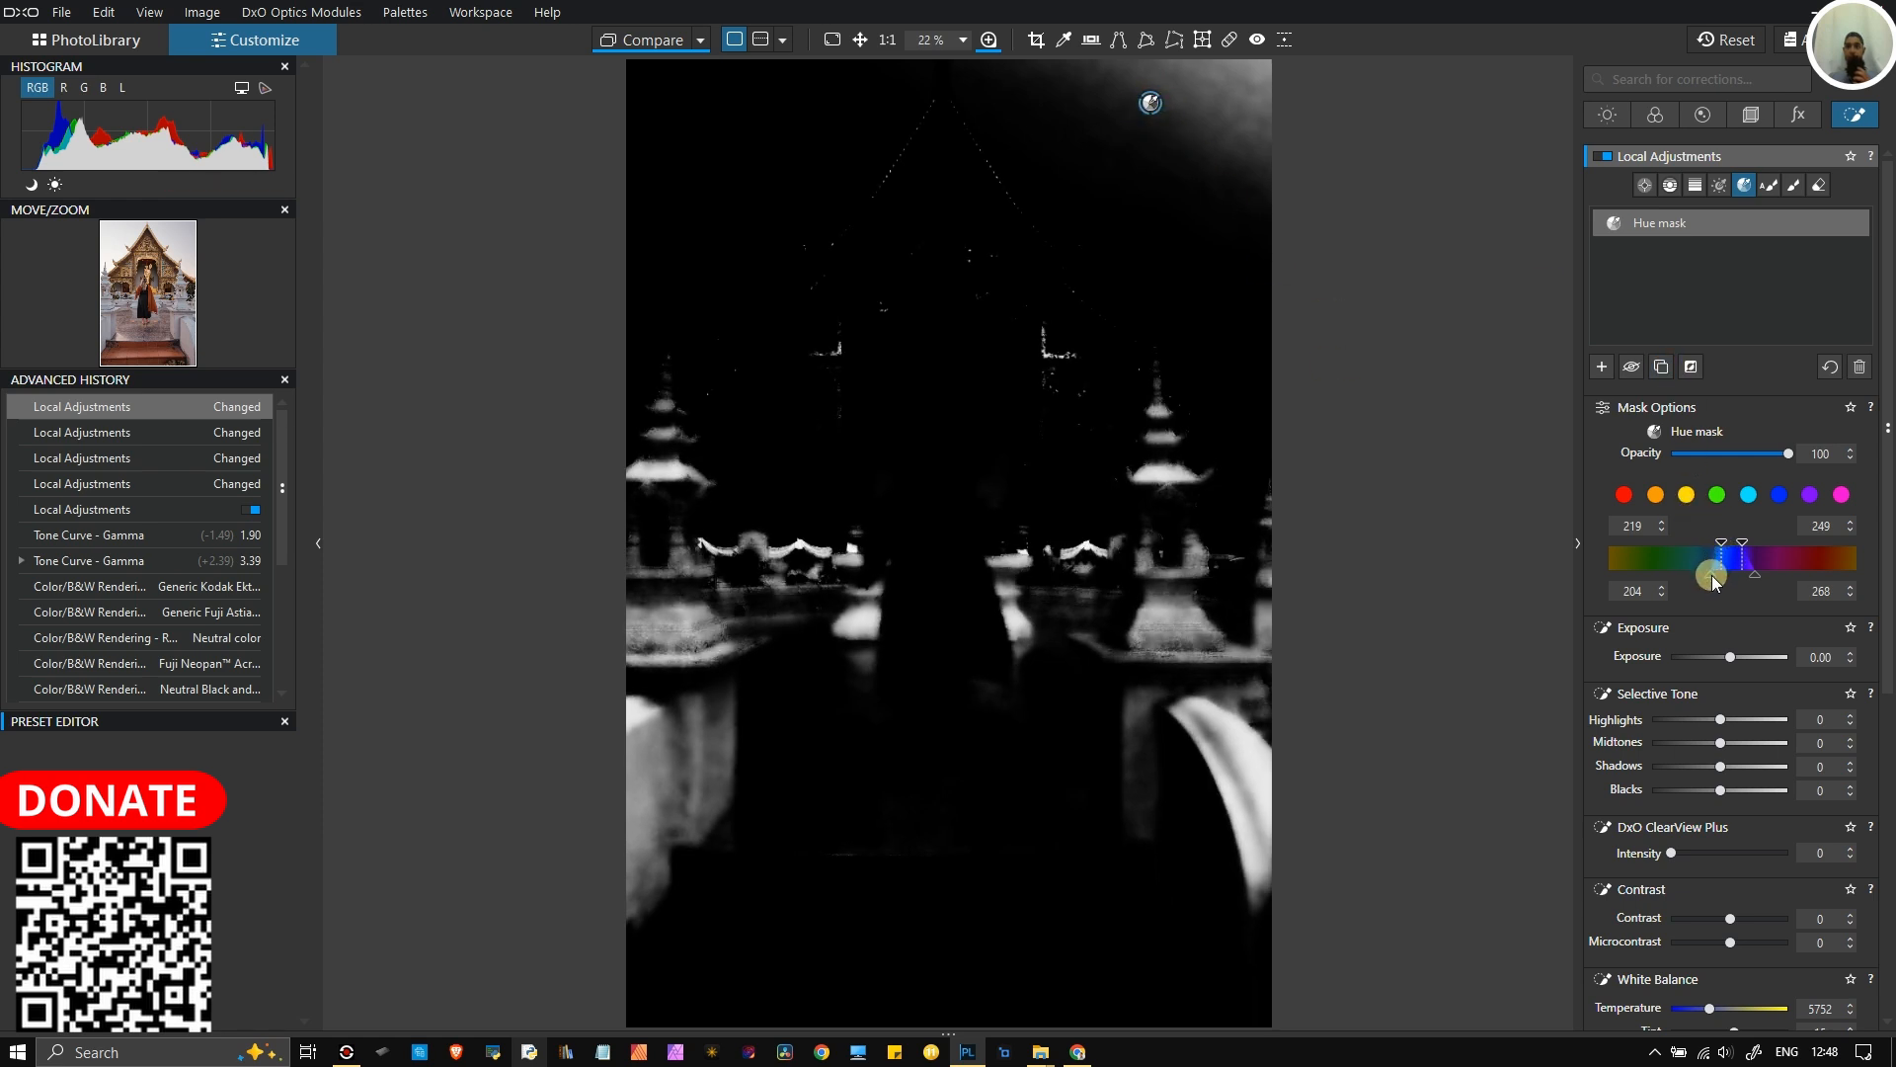
click(775, 154)
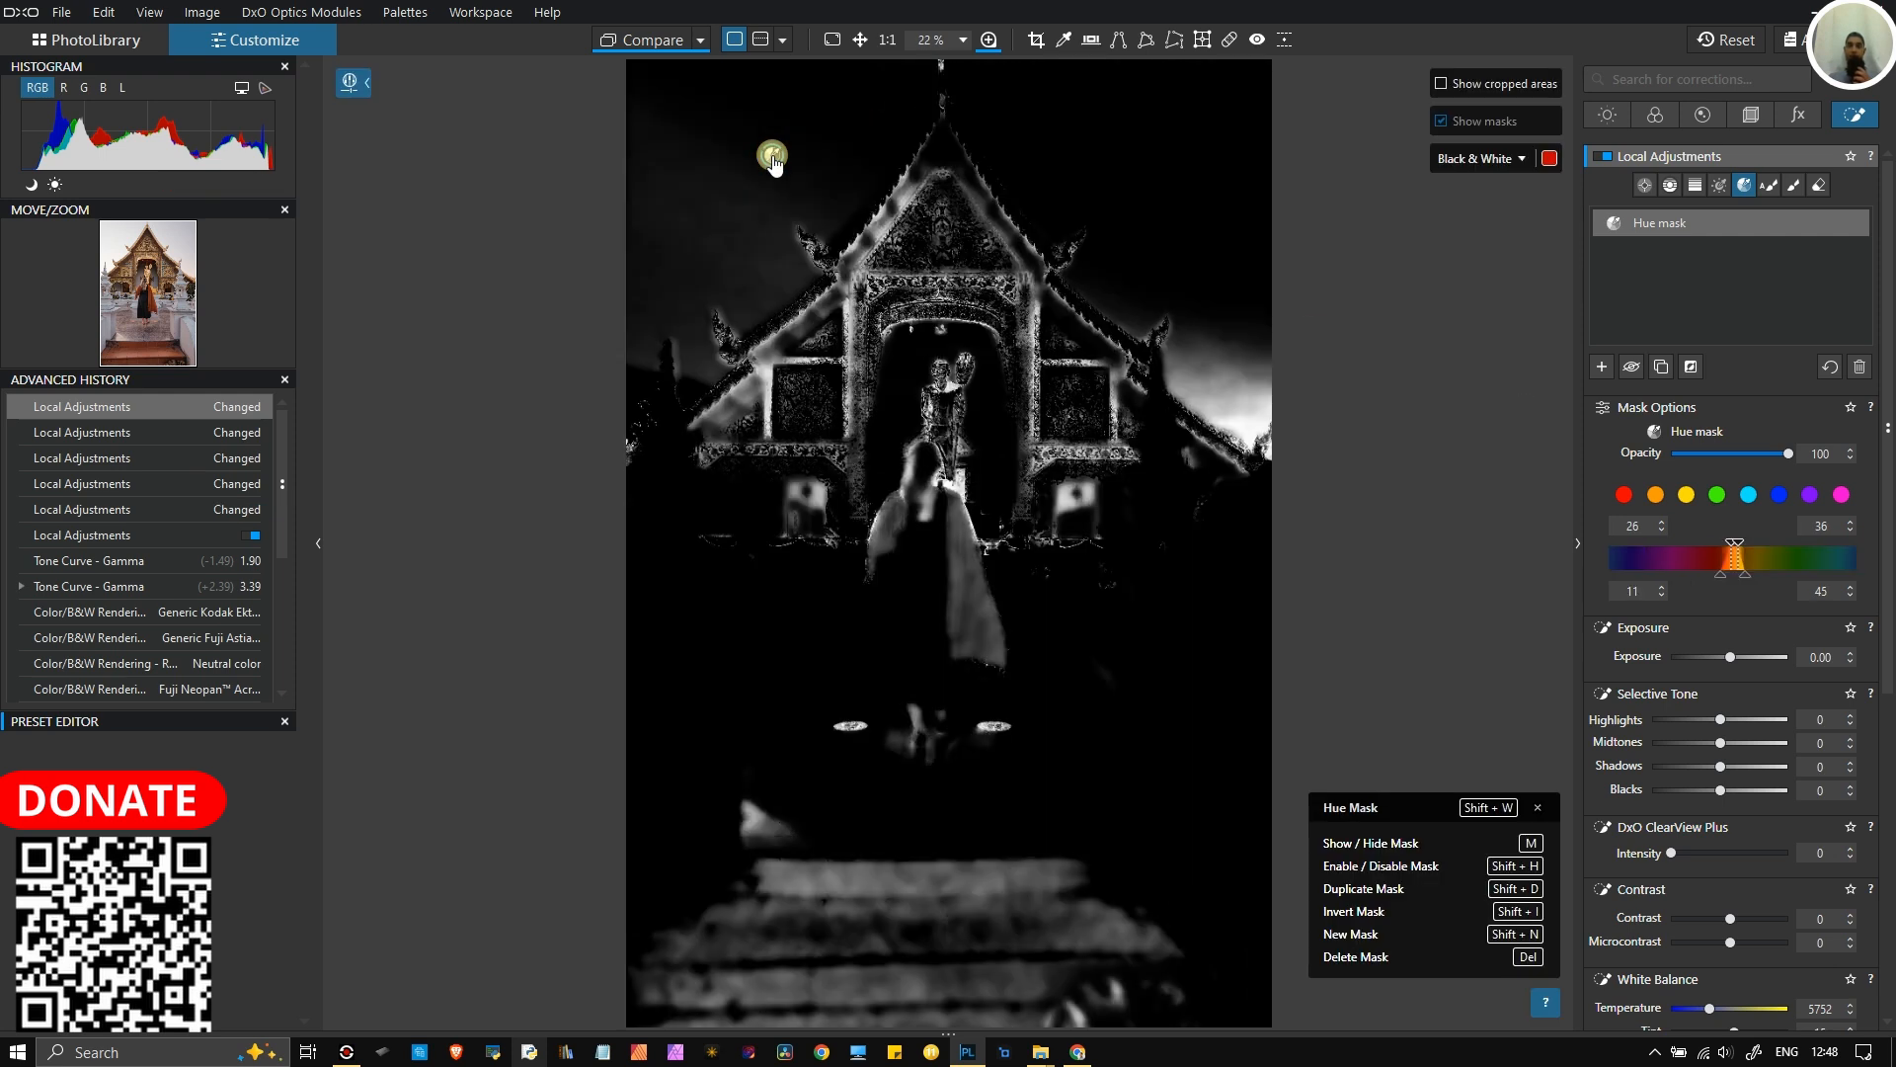
click(762, 136)
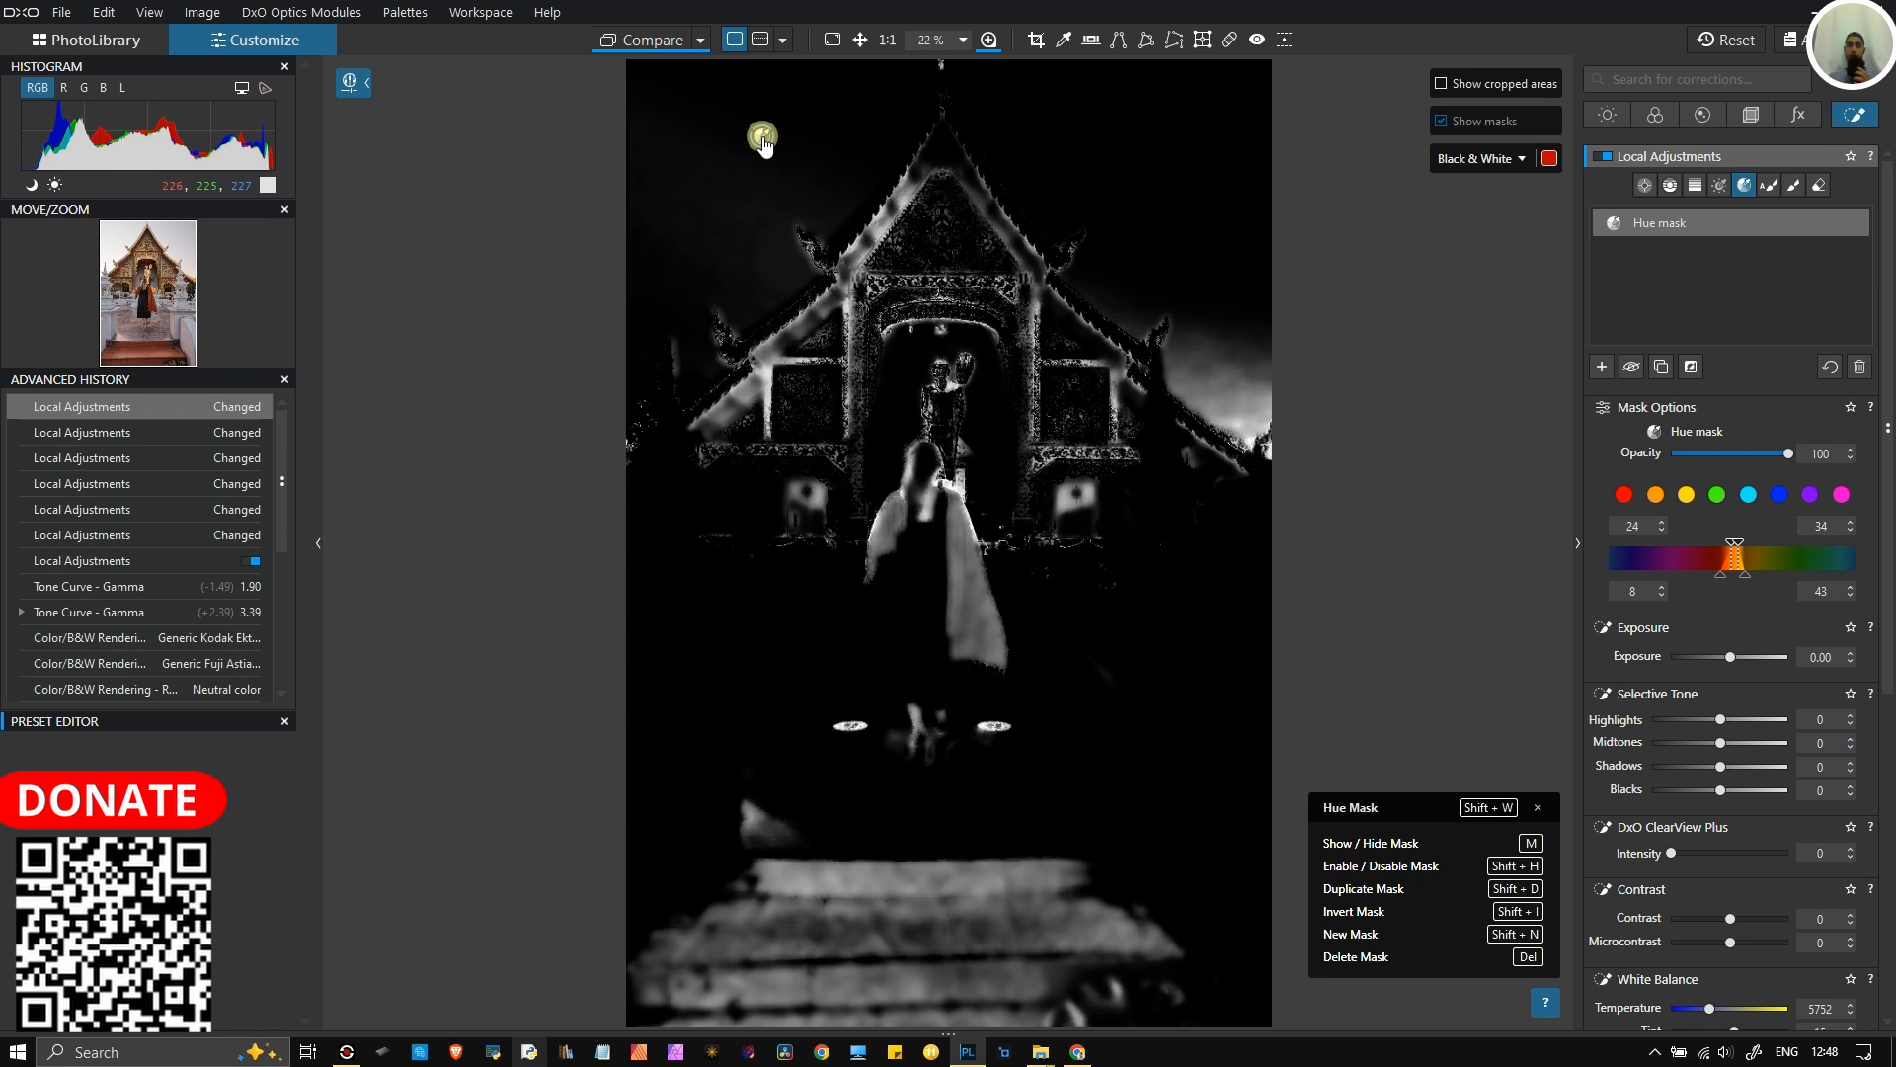
click(1186, 122)
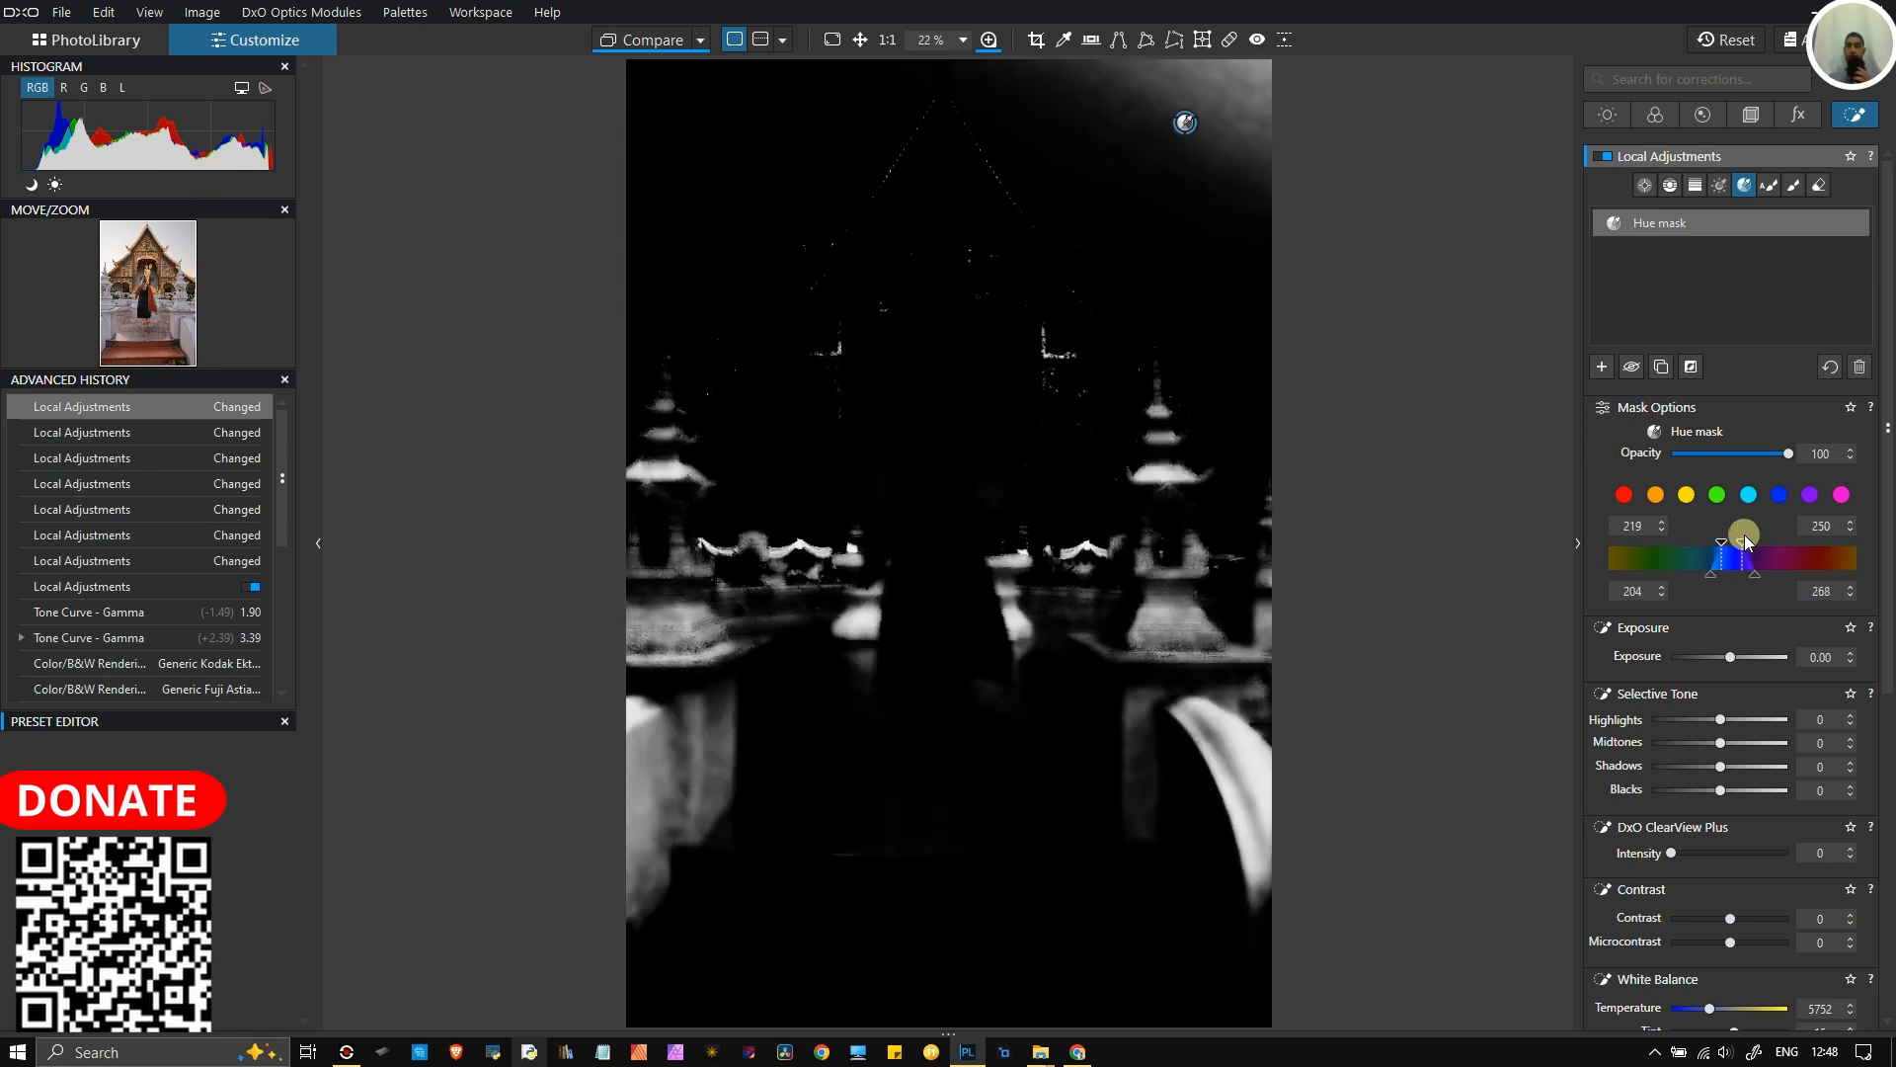
- Tighten the hue mask's outer limits to 219 and 255 and lower its exposure to -1.58
mouse_move(1712, 580)
mouse_down()
mouse_move(1774, 580)
mouse_move(1715, 581)
mouse_move(1732, 582)
mouse_up()
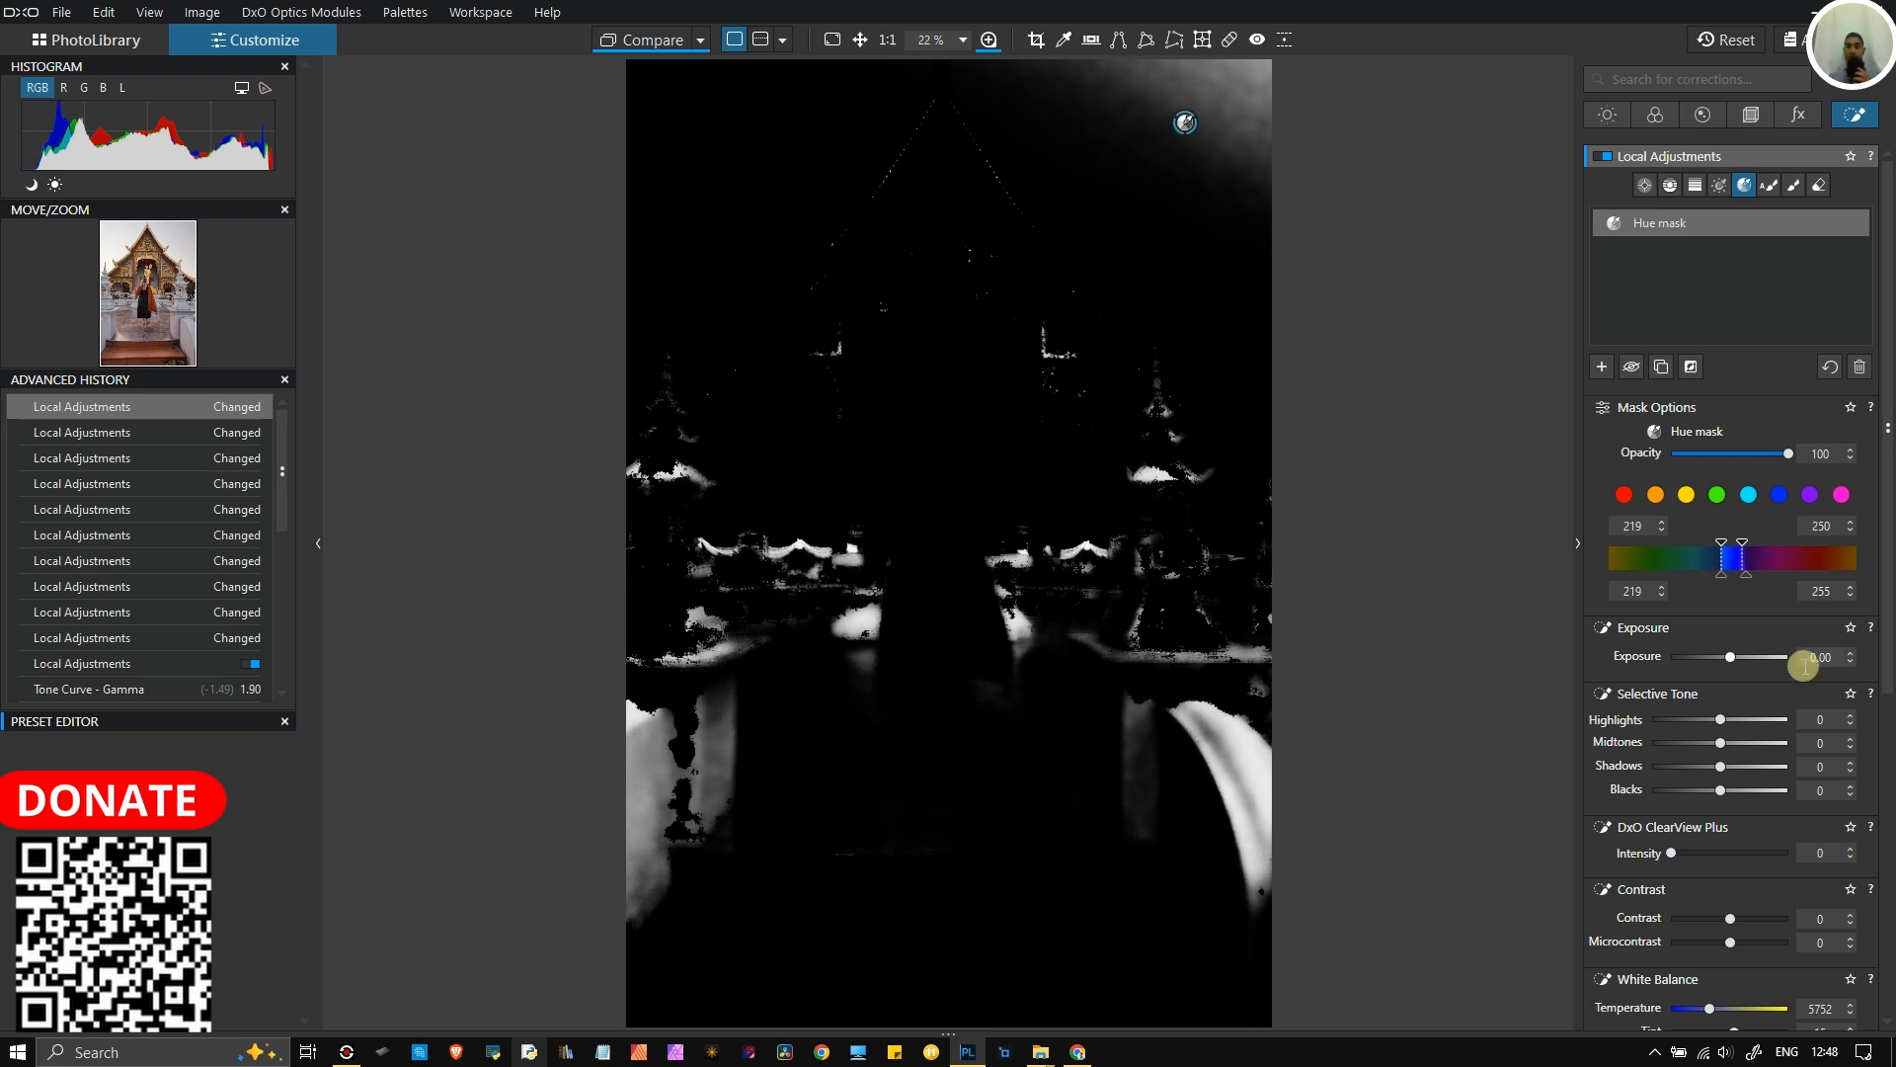
drag(1726, 658, 1703, 657)
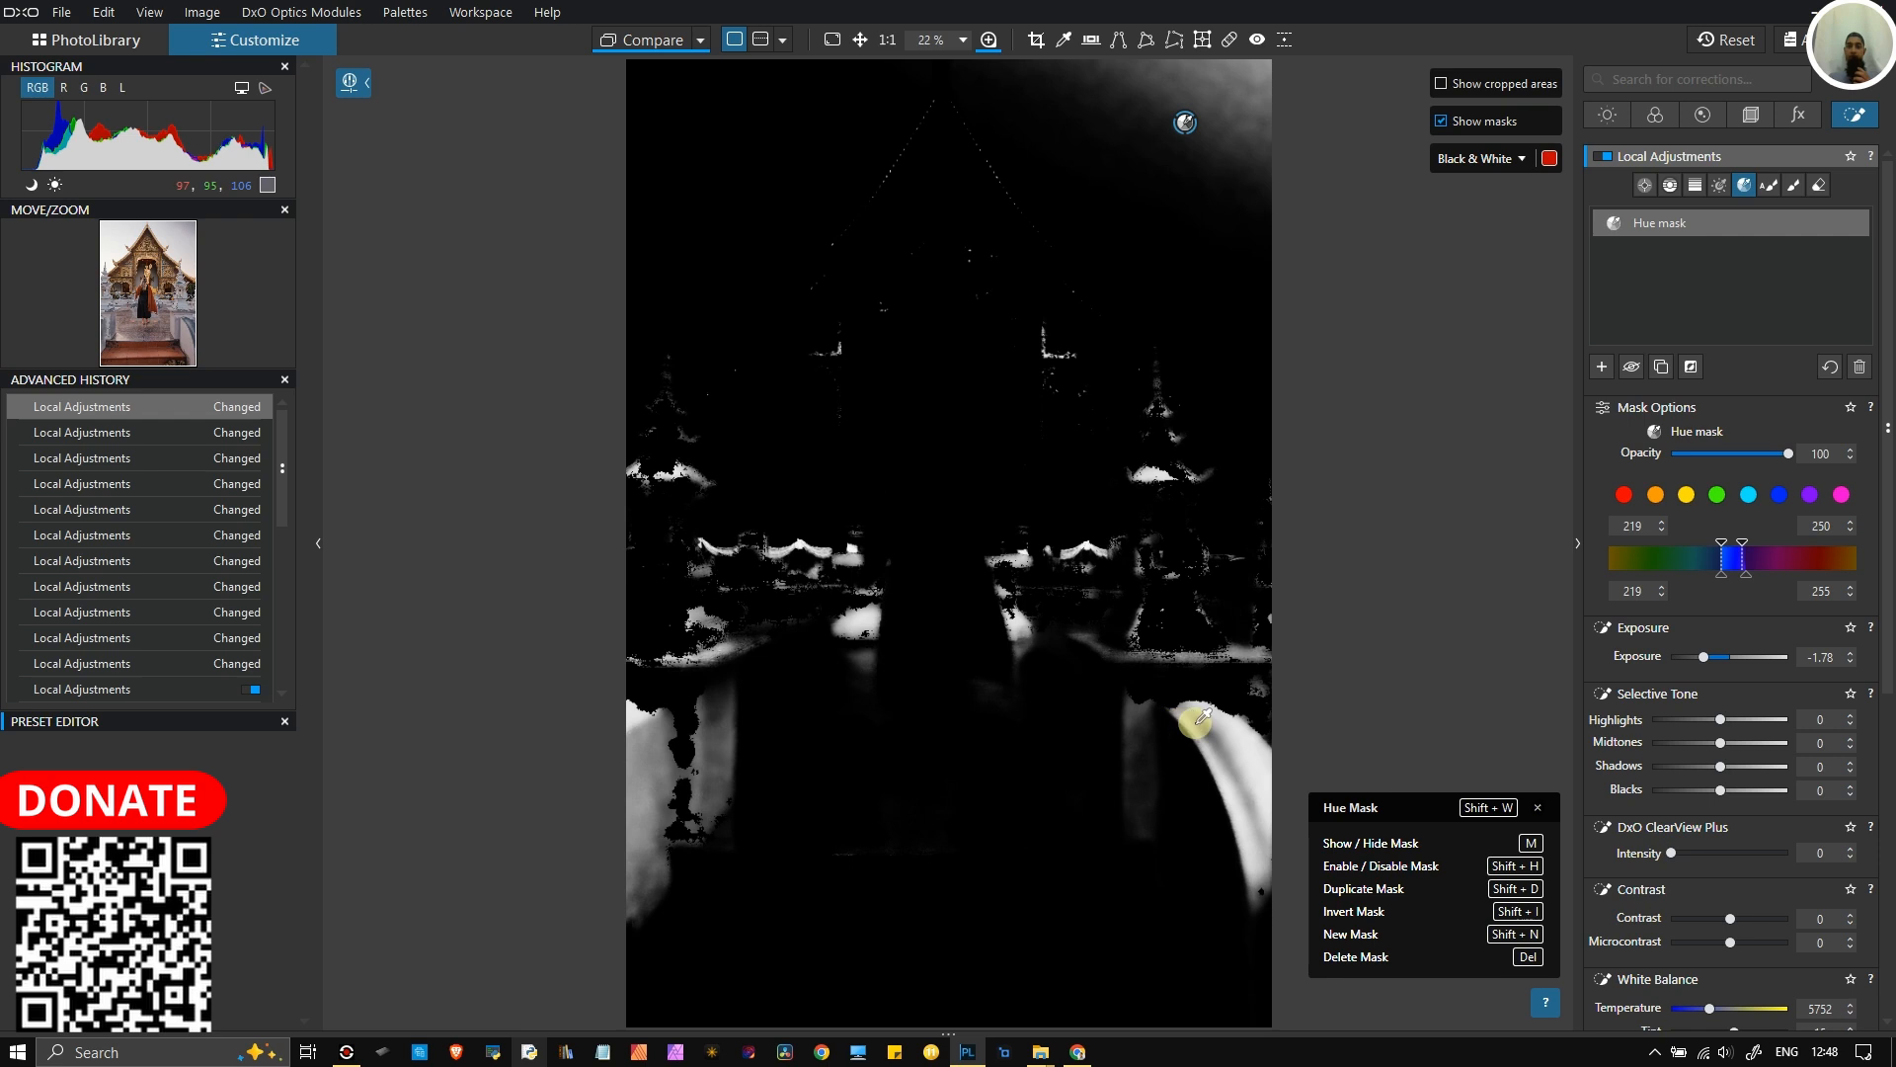
scroll(1195, 722, down, 3)
scroll(1195, 722, up, 5)
scroll(1195, 722, up, 2)
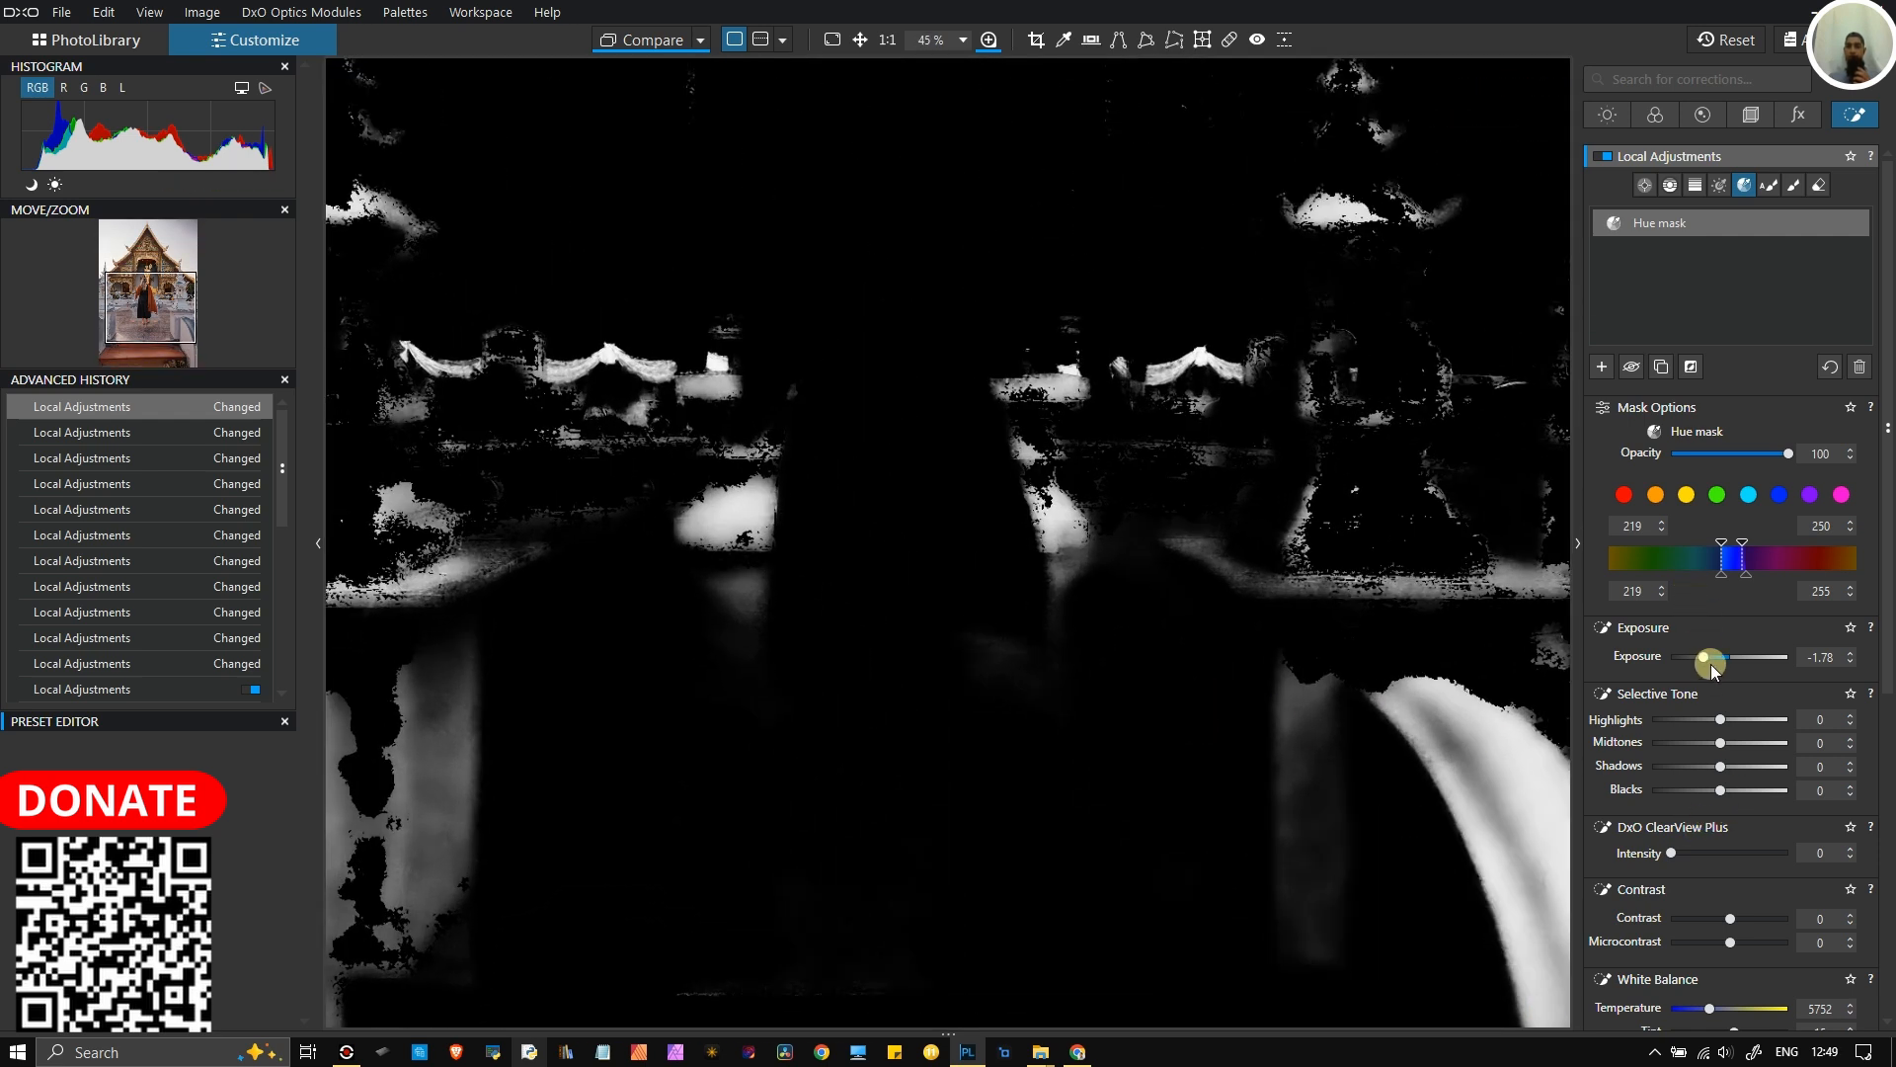
drag(1705, 654, 1707, 653)
- Widen the hue mask's outer limits to 183 and 282 and set its exposure to -1.18
drag(1745, 571, 1765, 574)
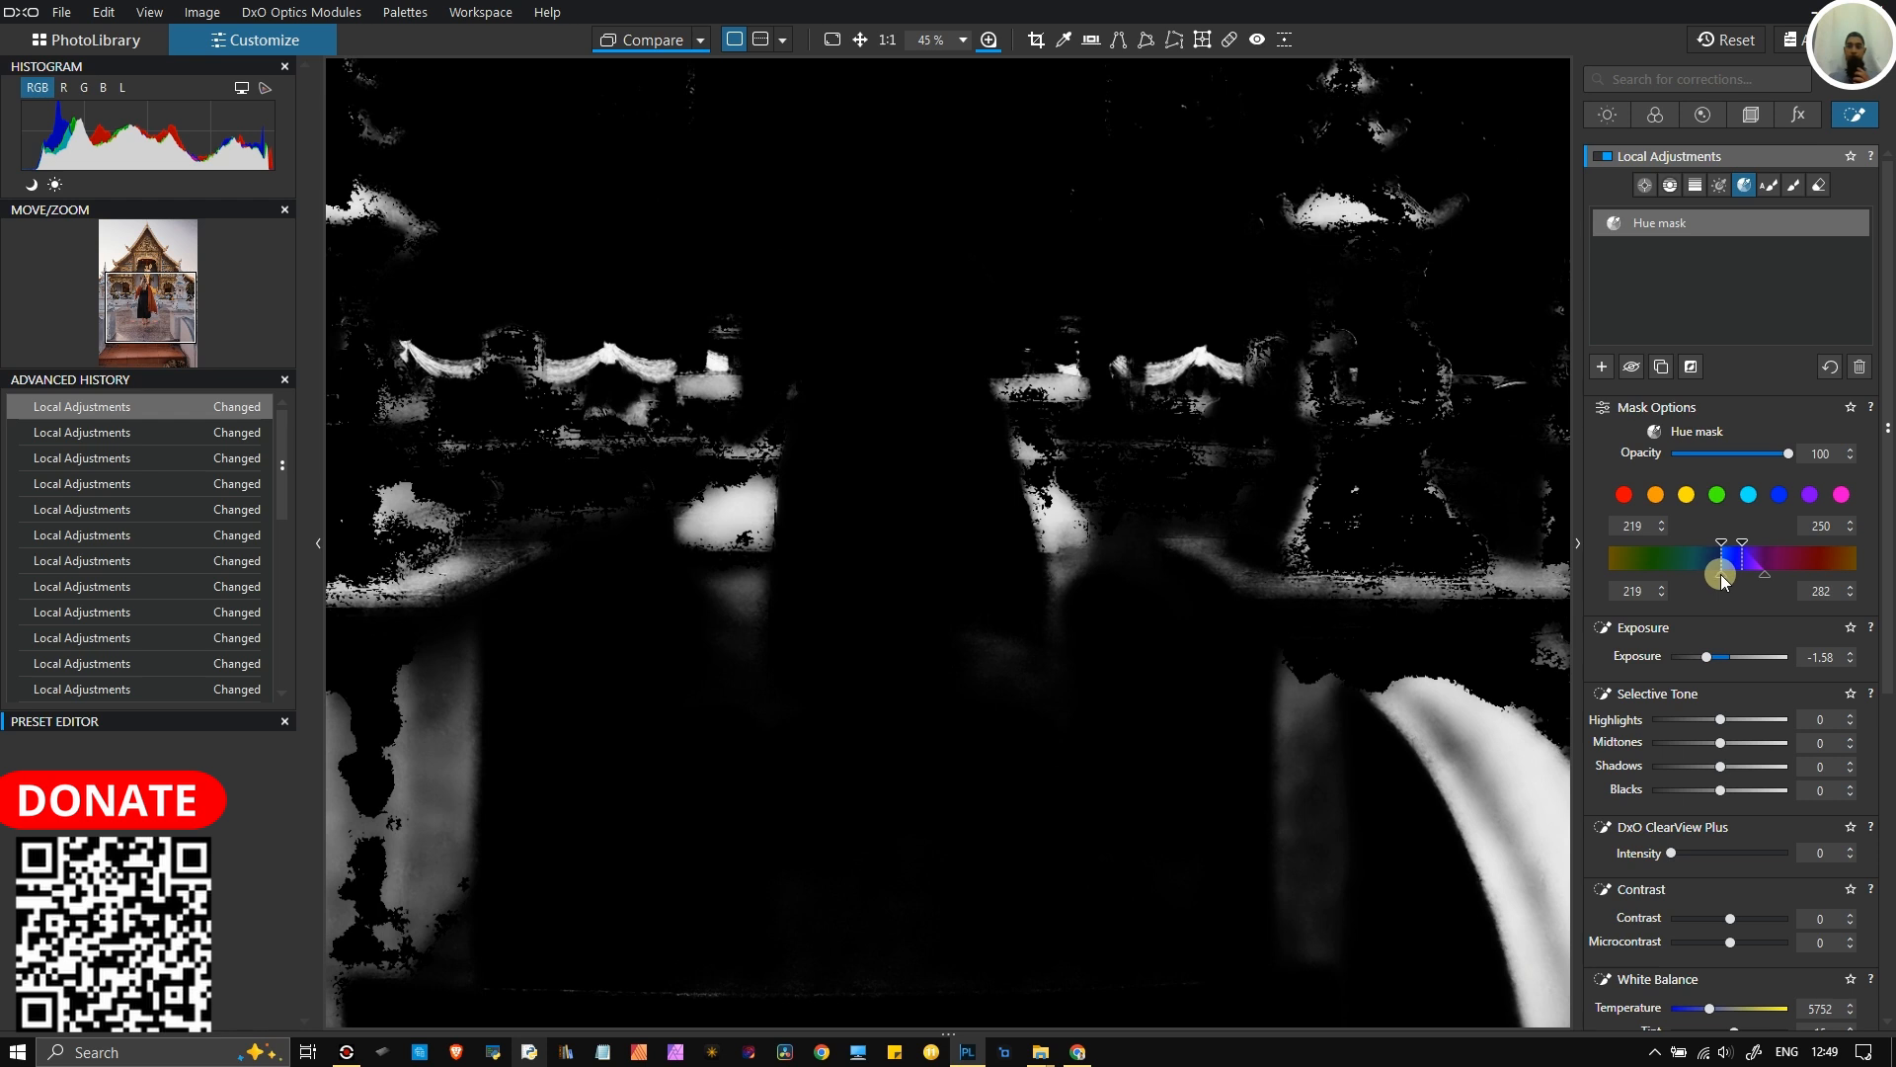
drag(1721, 581, 1698, 581)
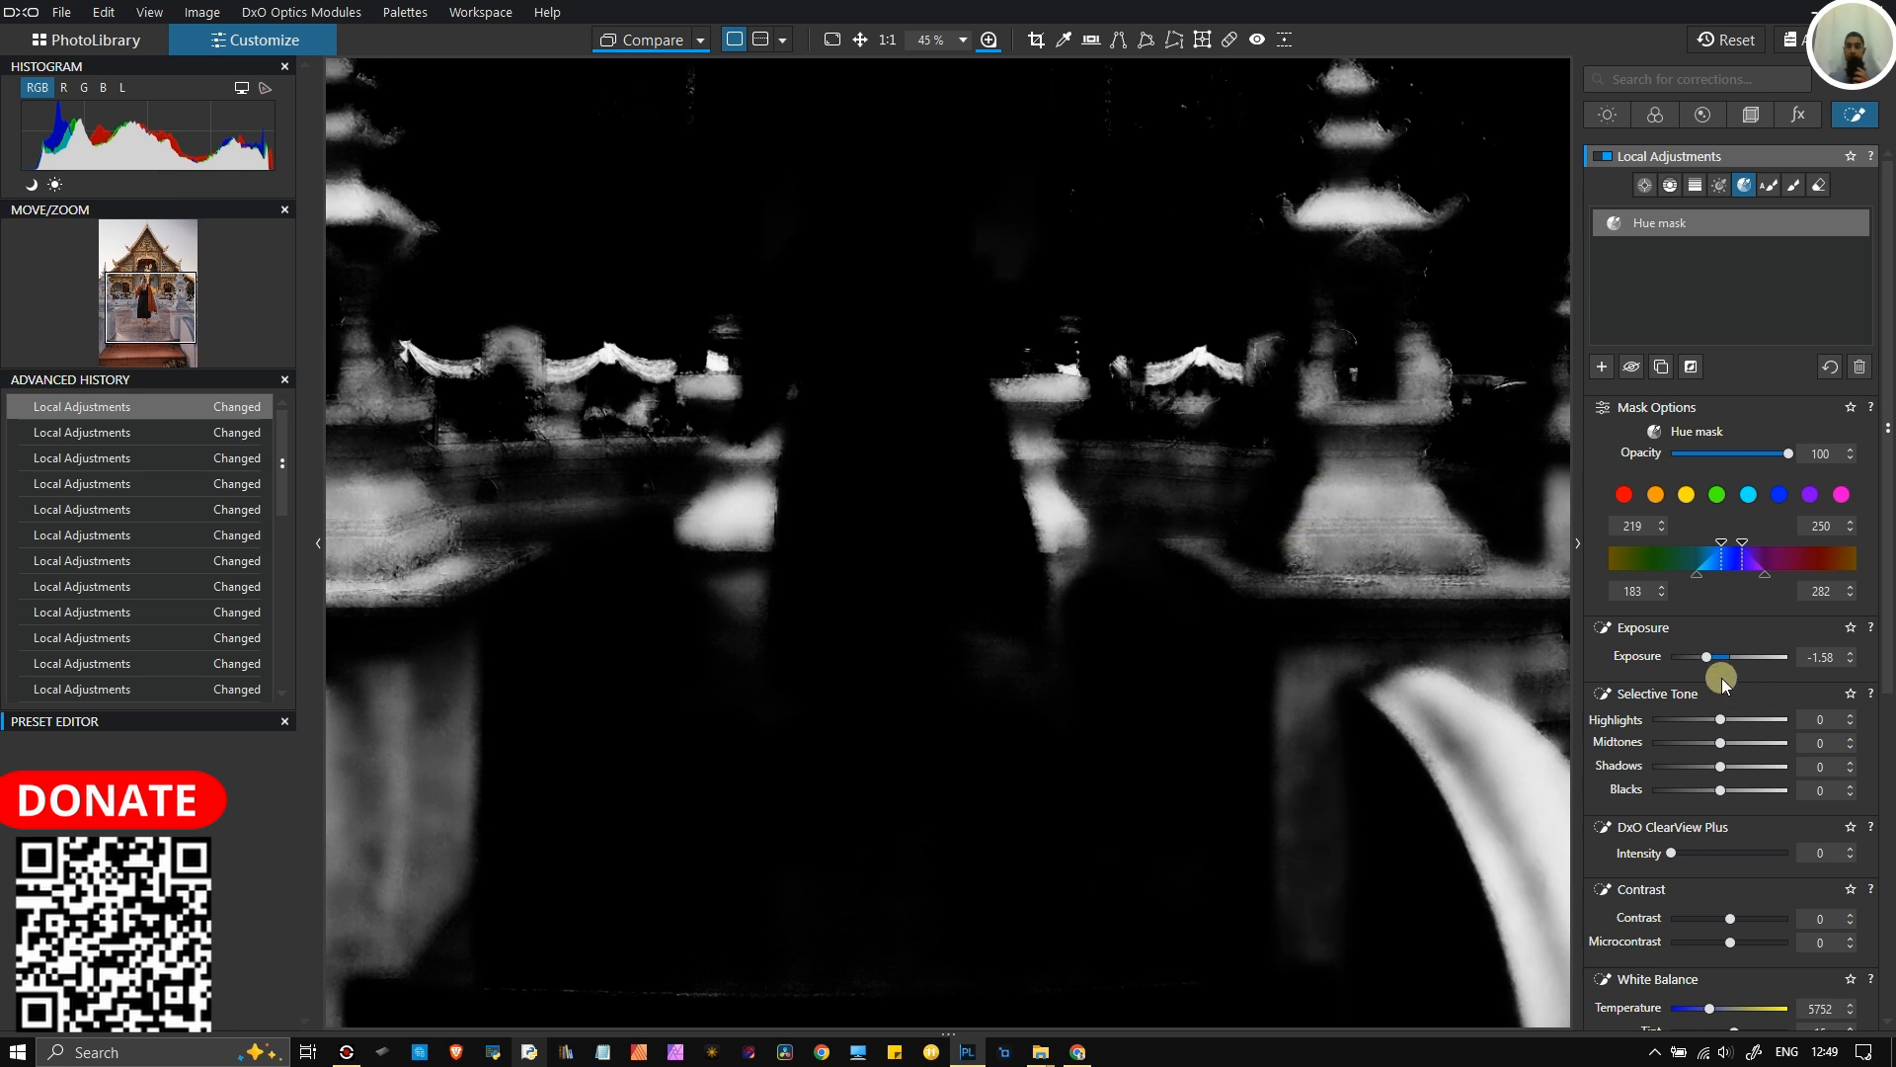
drag(1710, 655, 1711, 660)
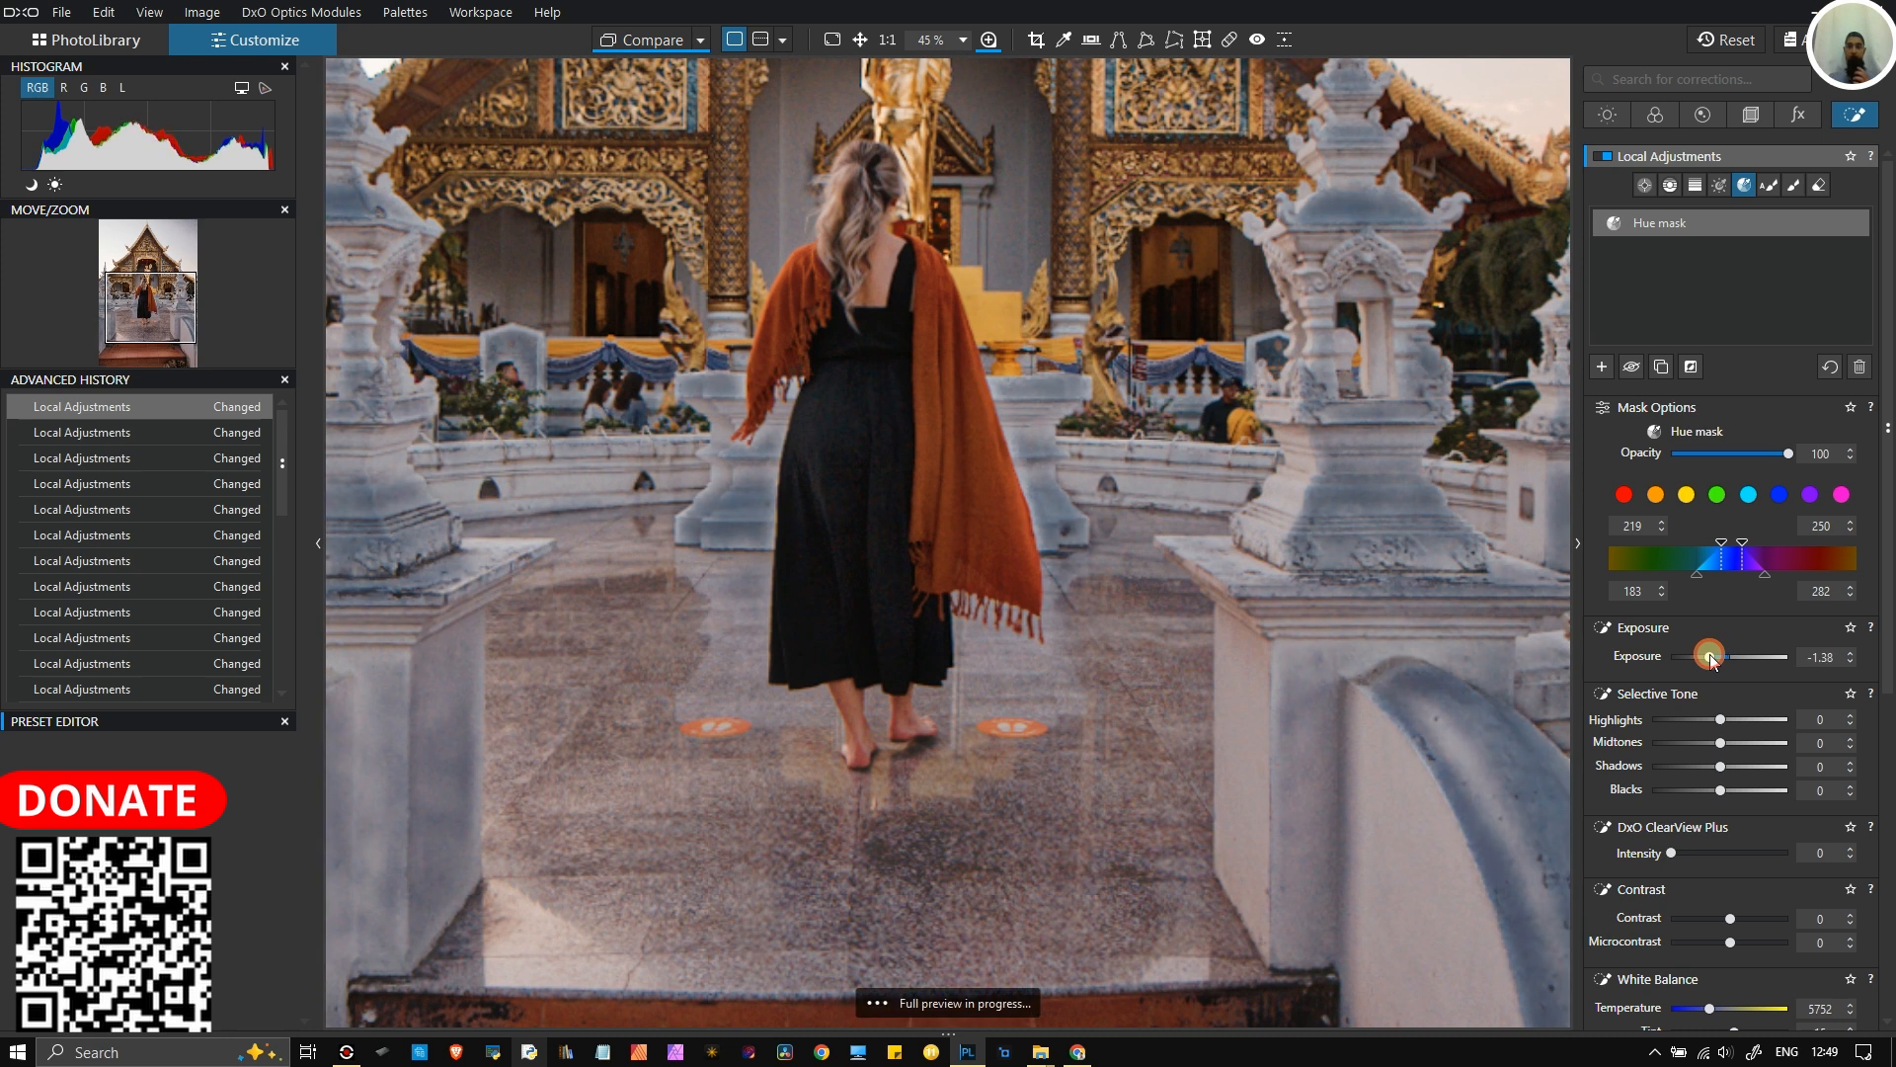
drag(1712, 660, 1715, 661)
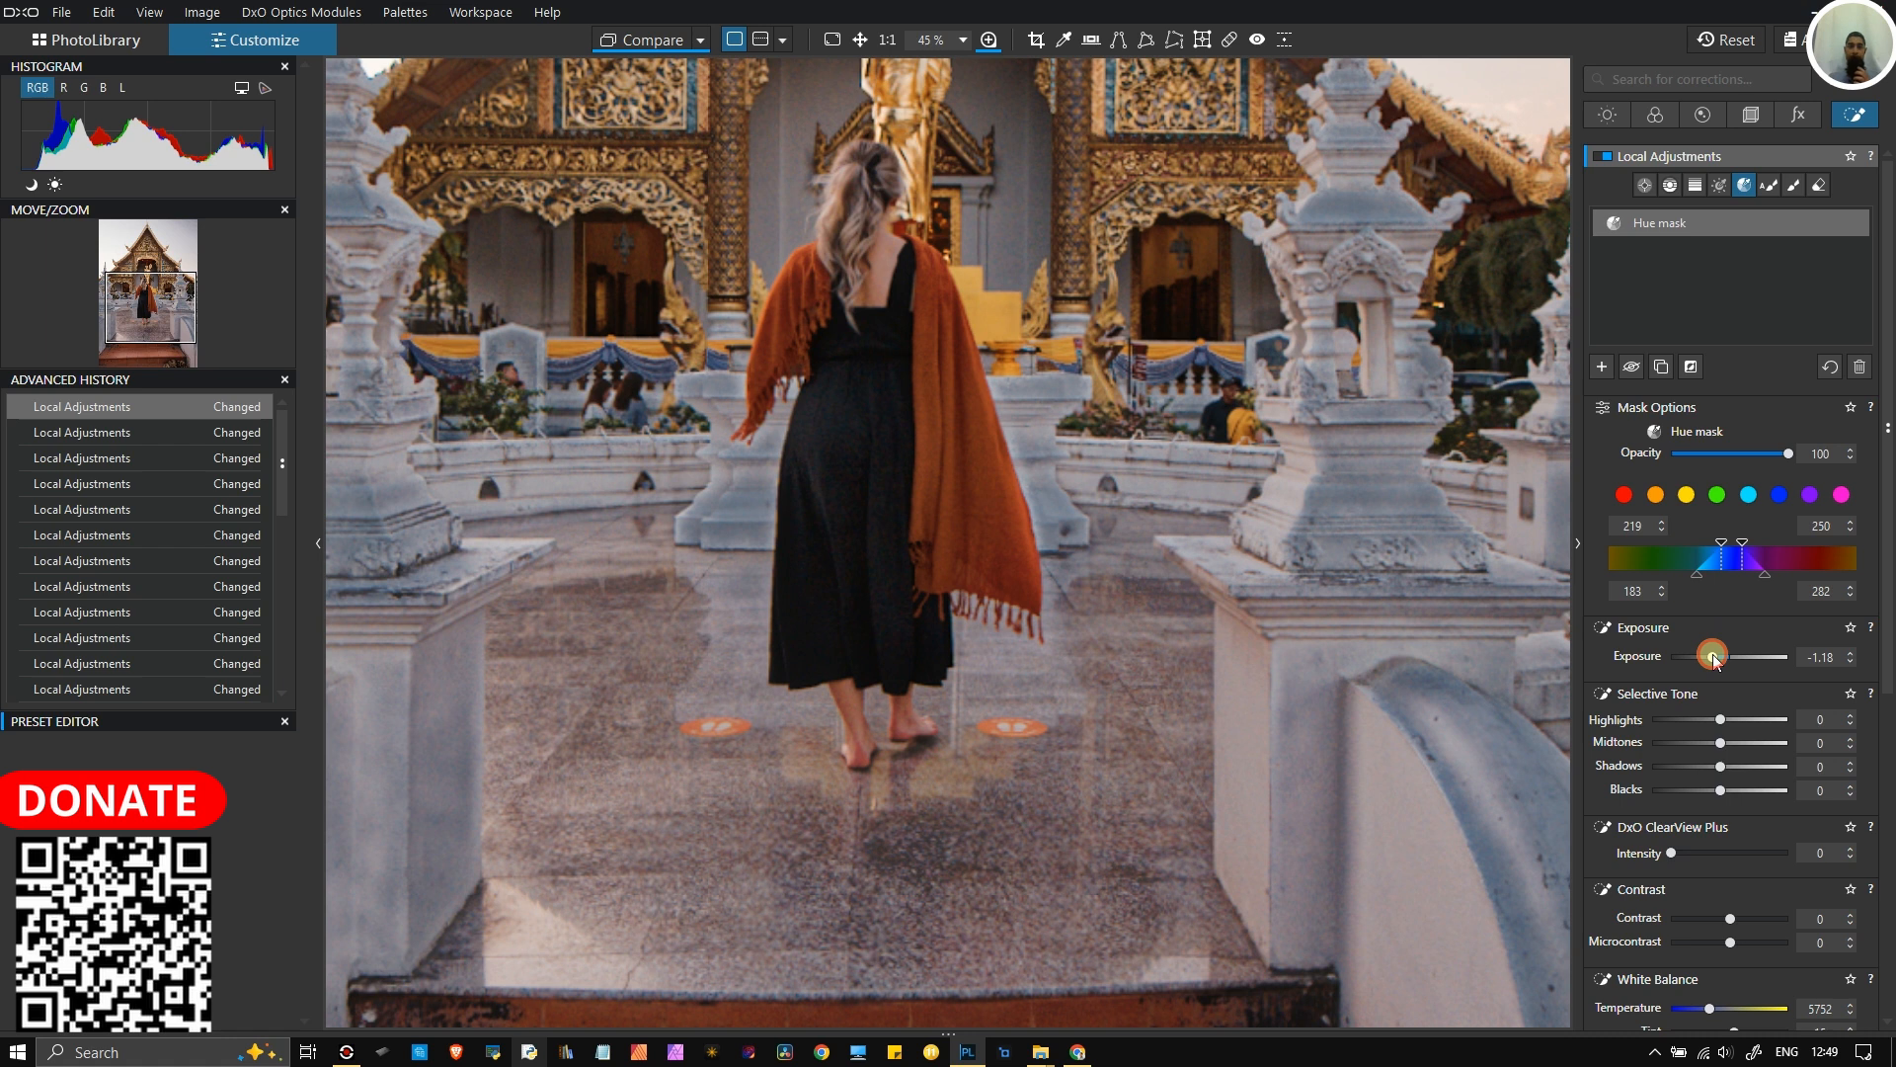
- Show the mask, narrow its inner hue range to 241–244, and delete the hue mask
key(m)
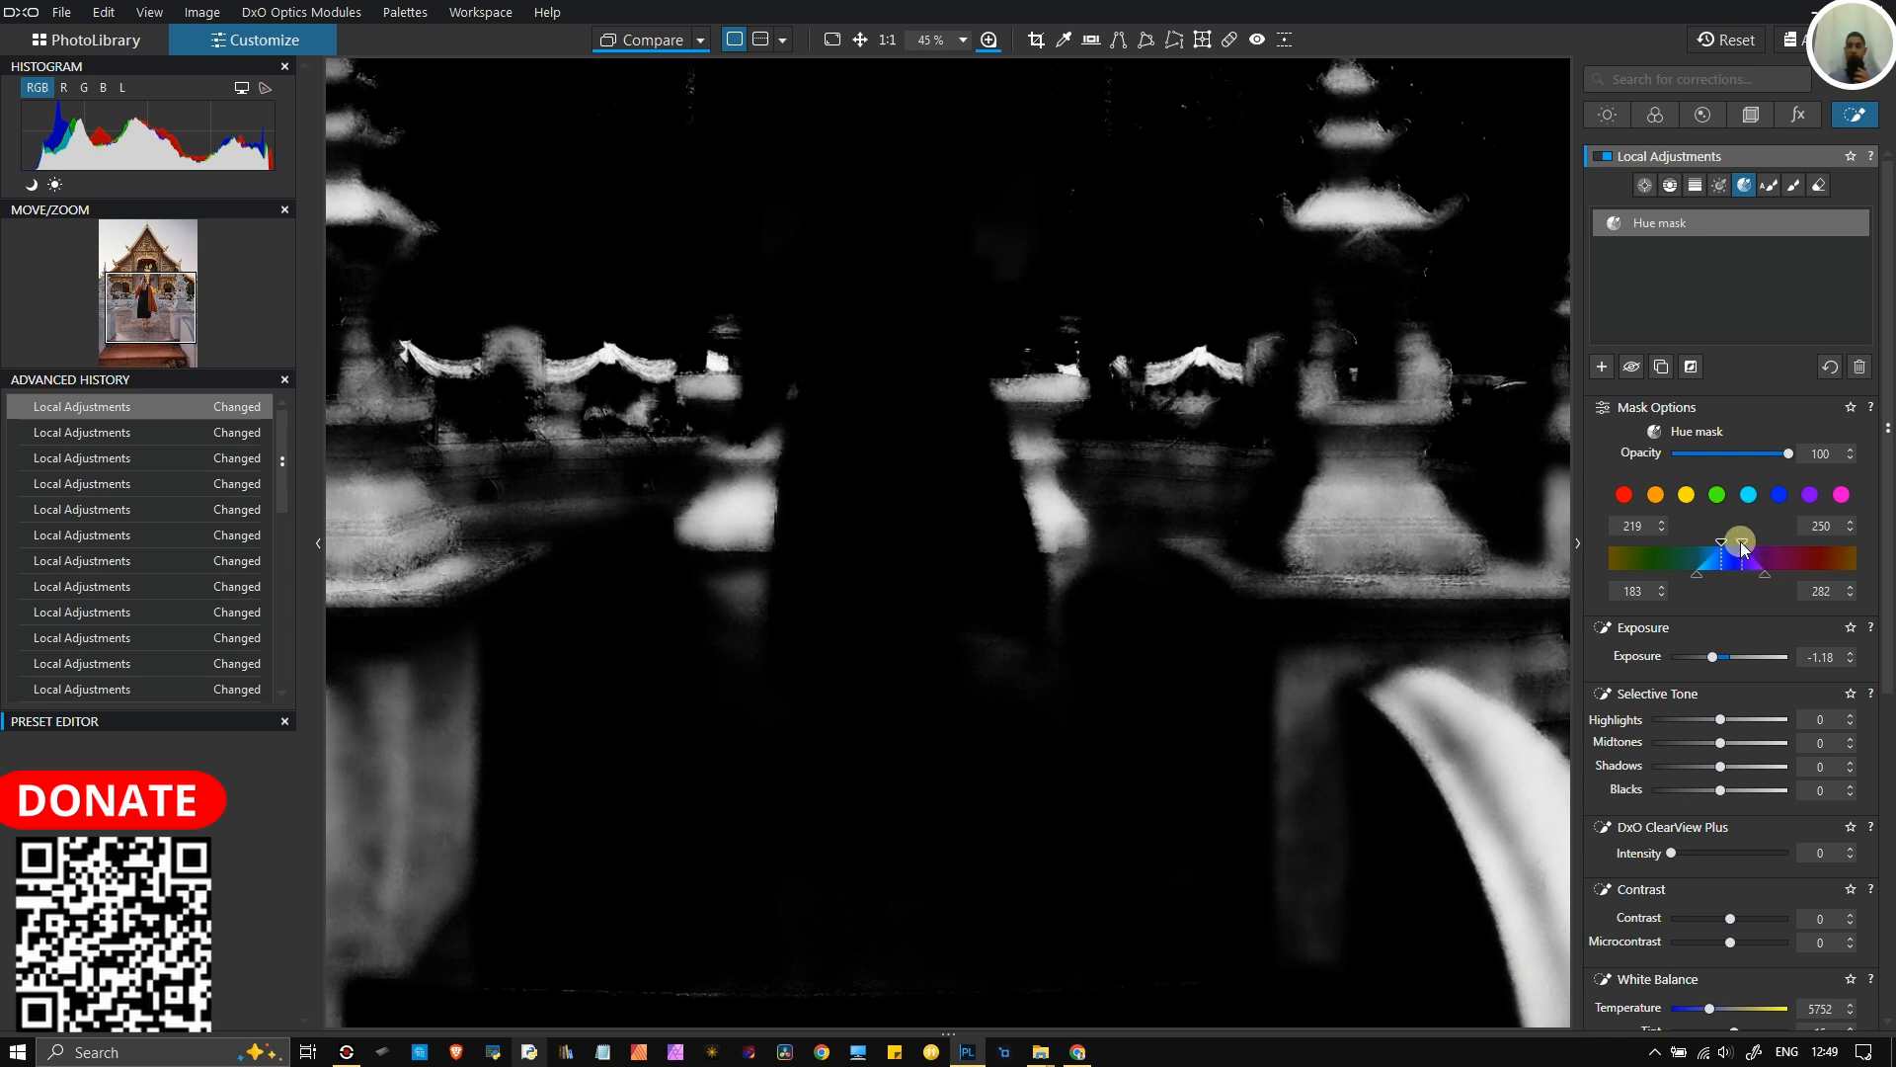
drag(1743, 550, 1726, 550)
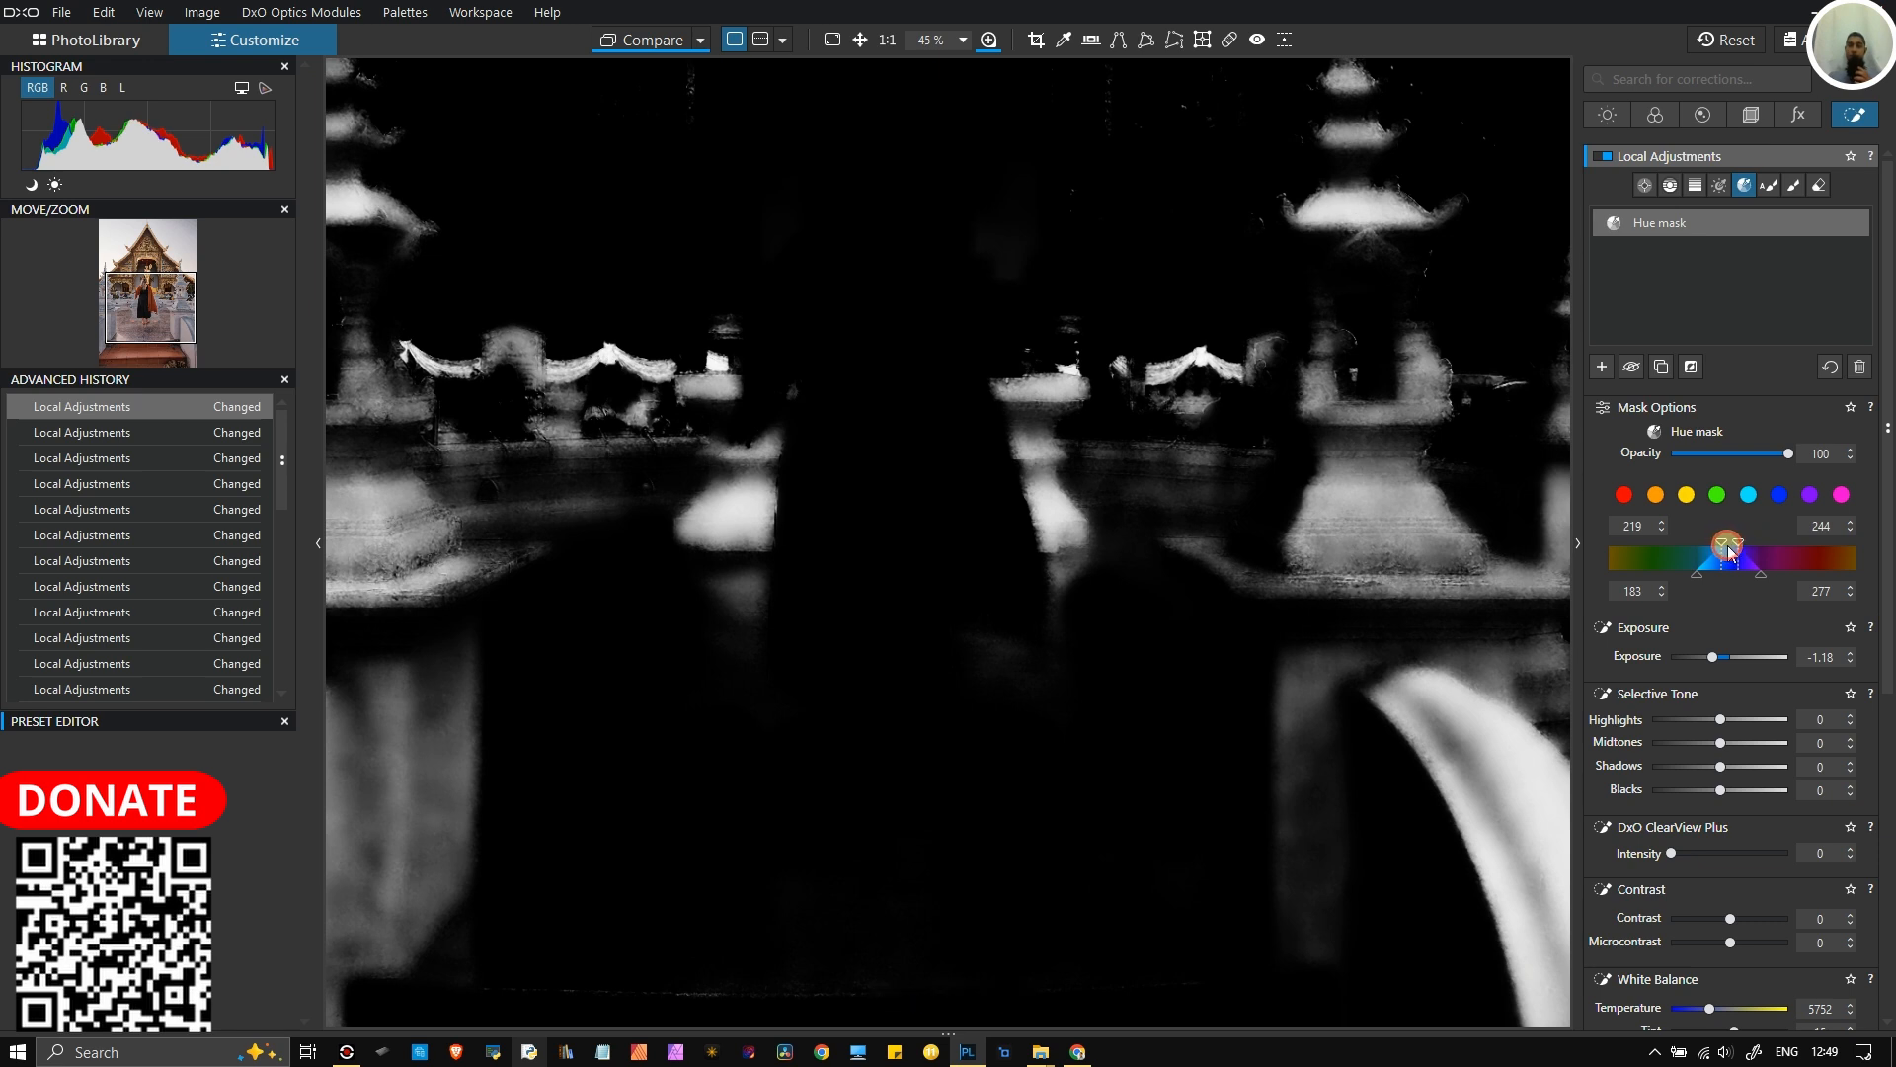
drag(1724, 548, 1738, 549)
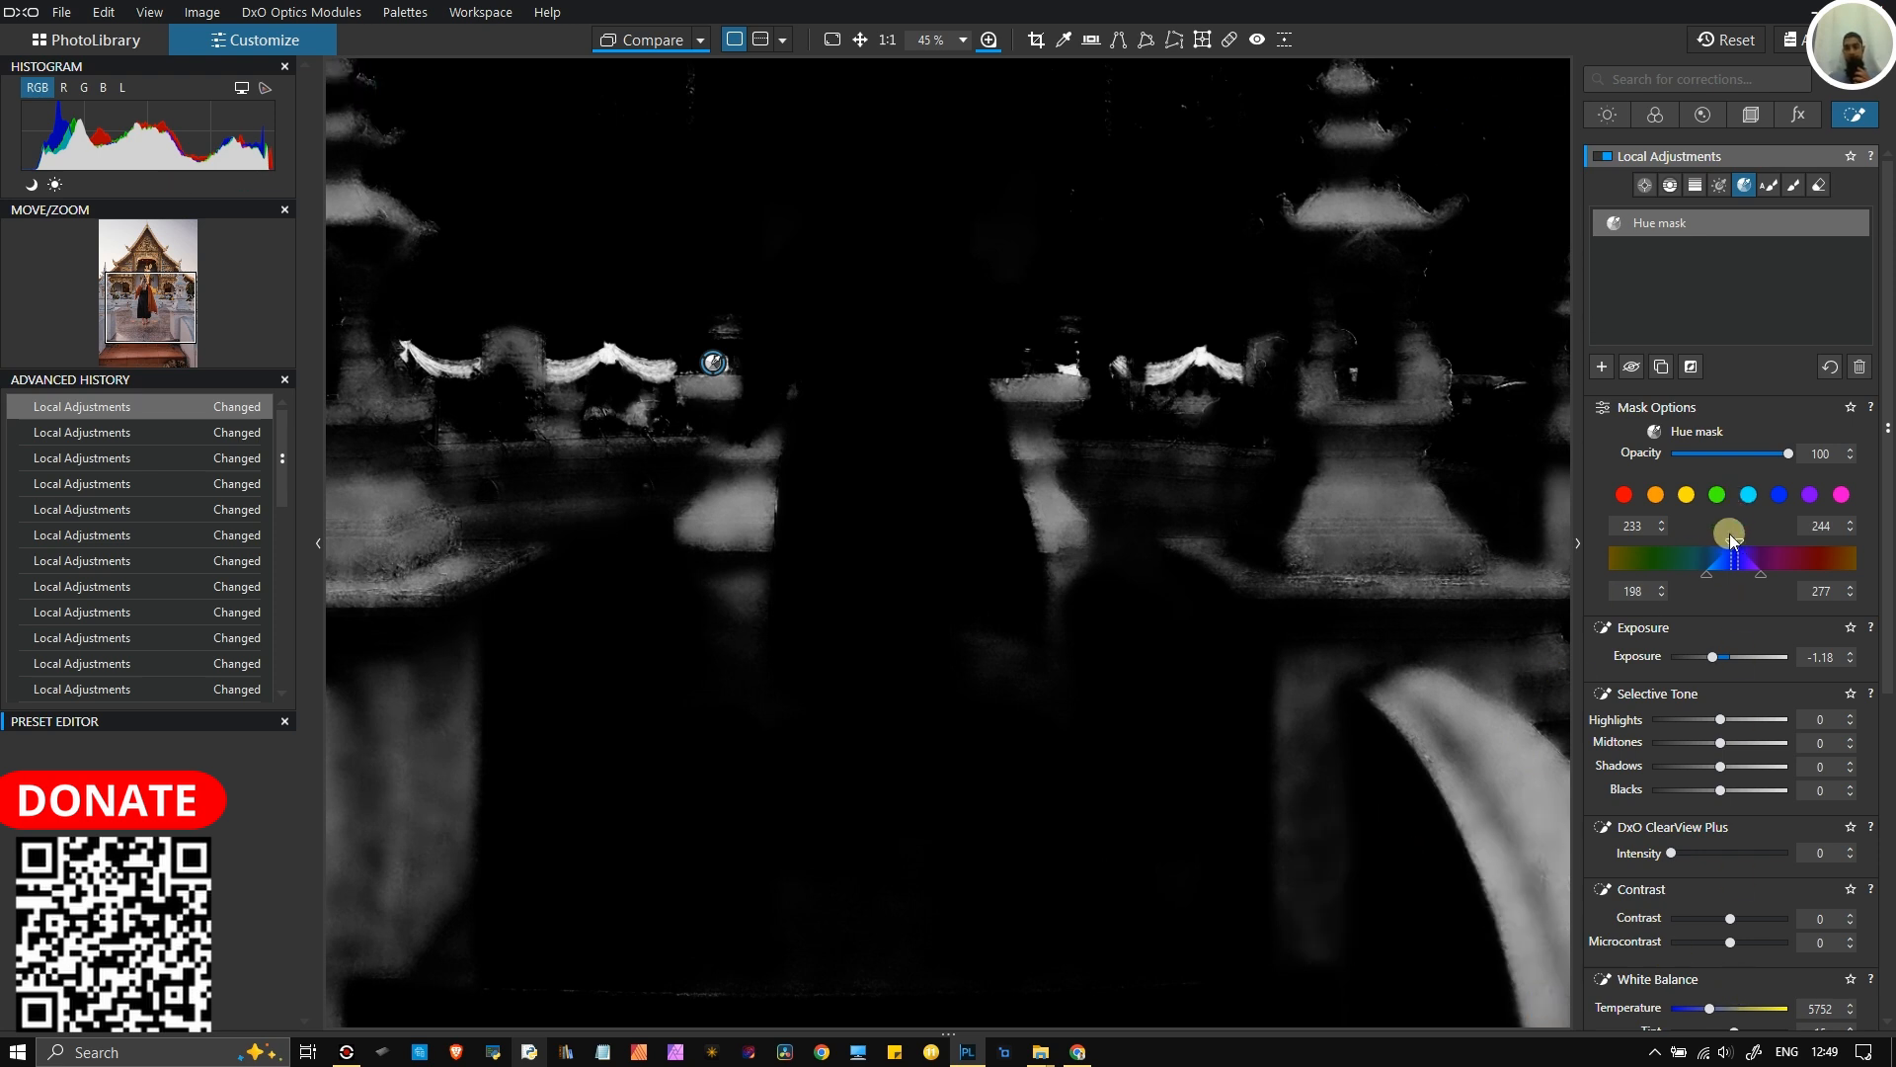
drag(1730, 539, 1737, 548)
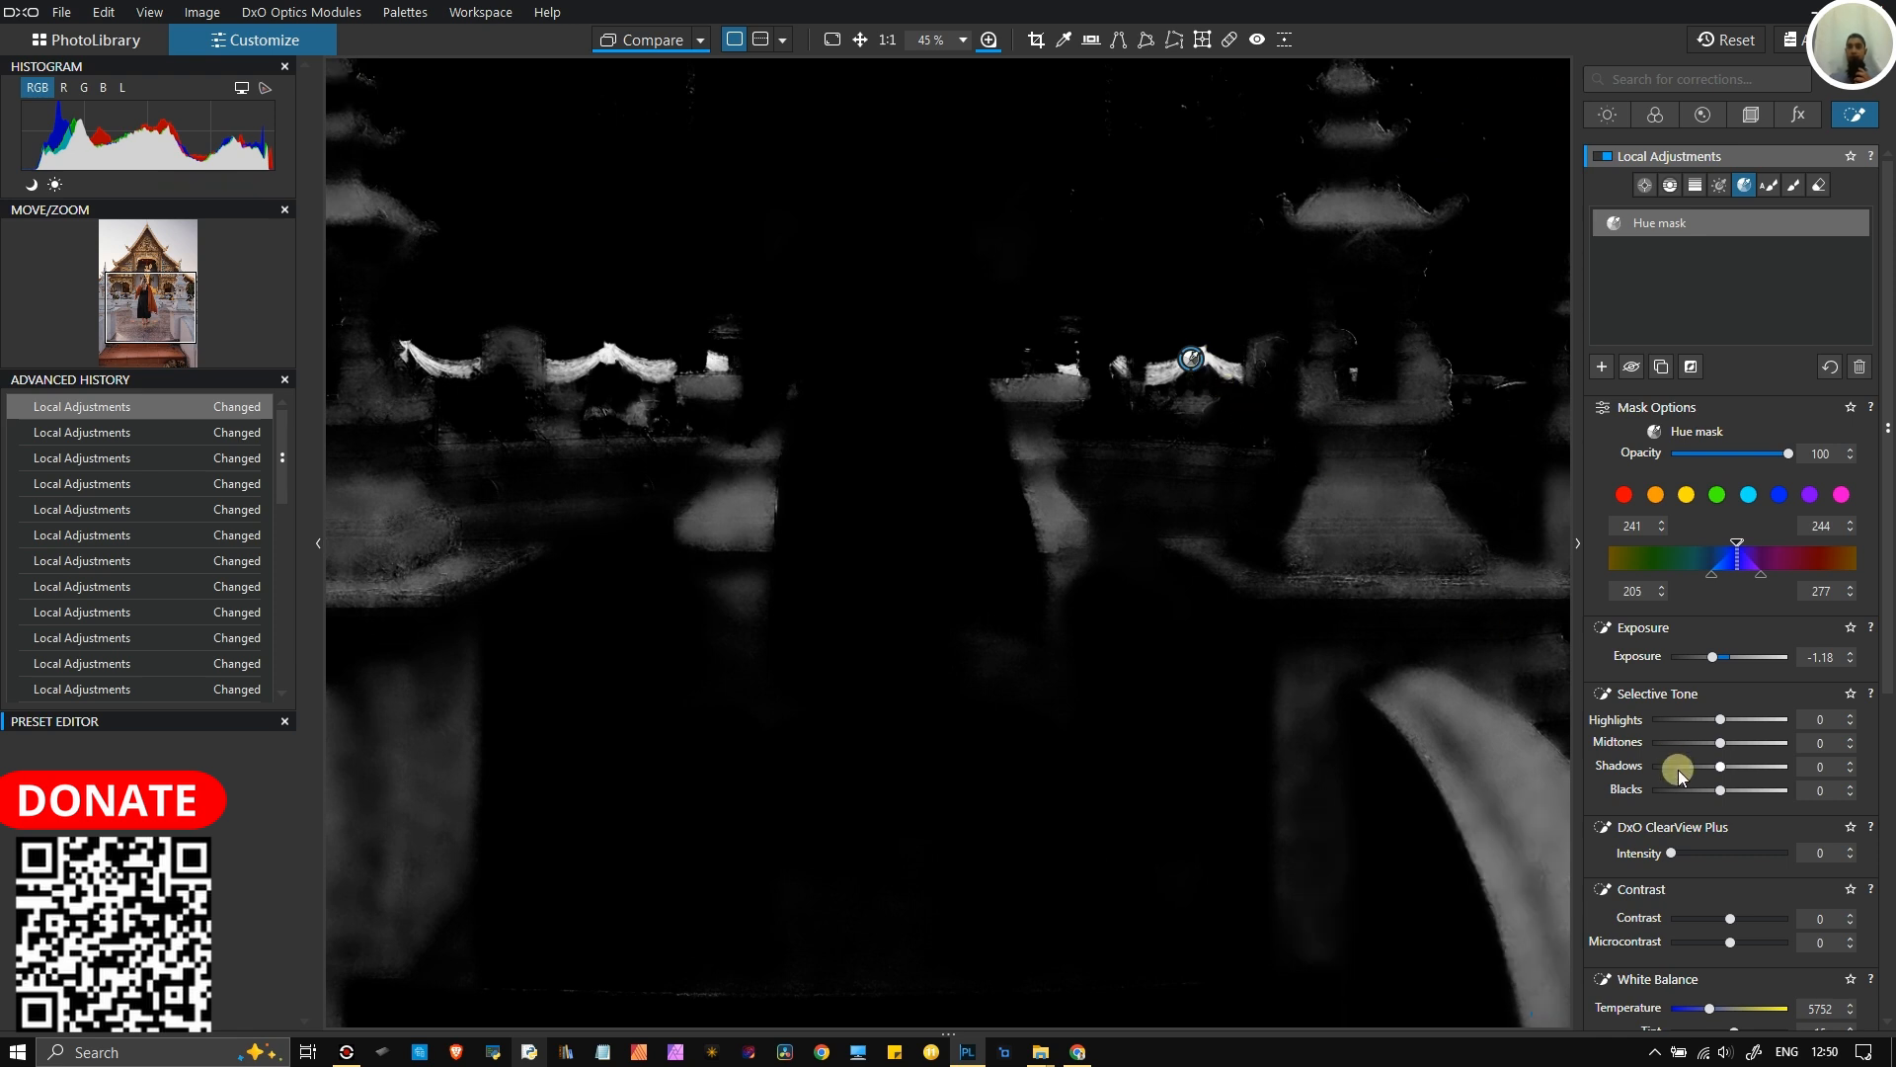
click(1860, 367)
key(ctrl+0)
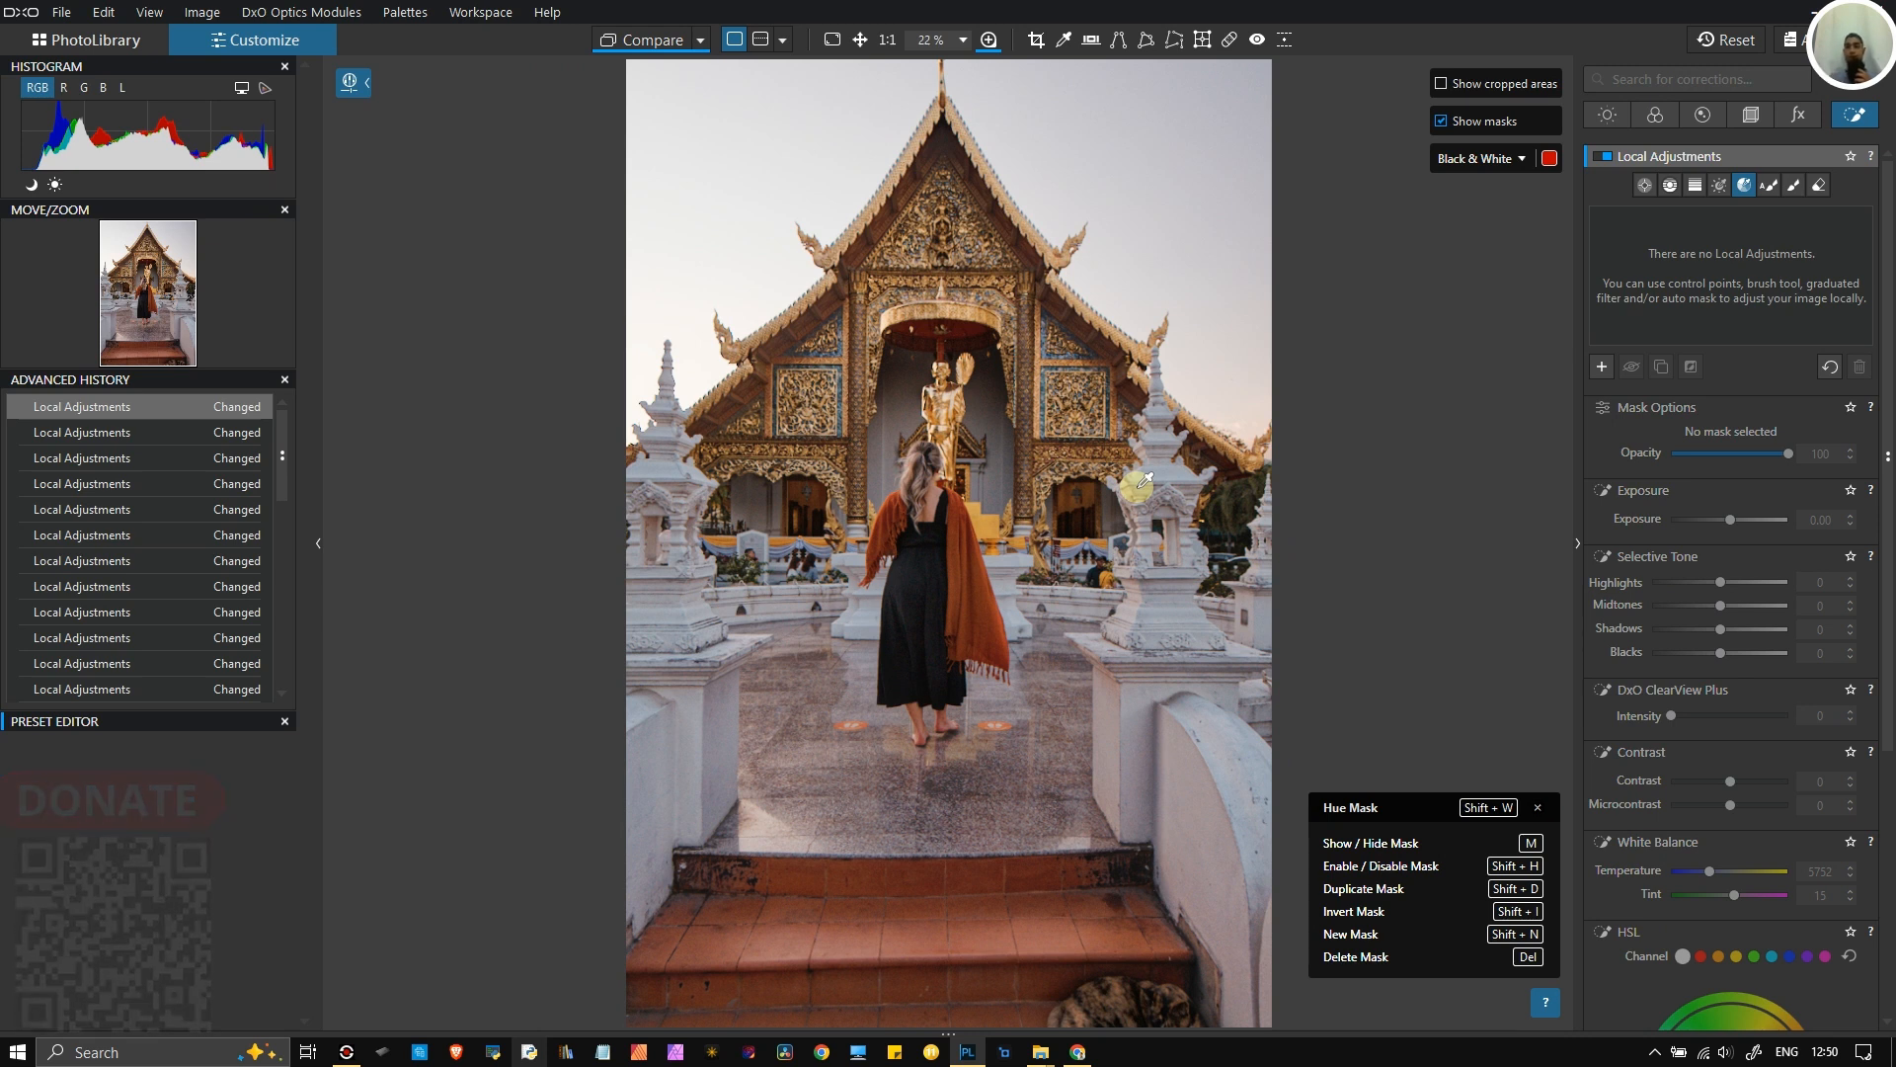
drag(1887, 392, 1887, 699)
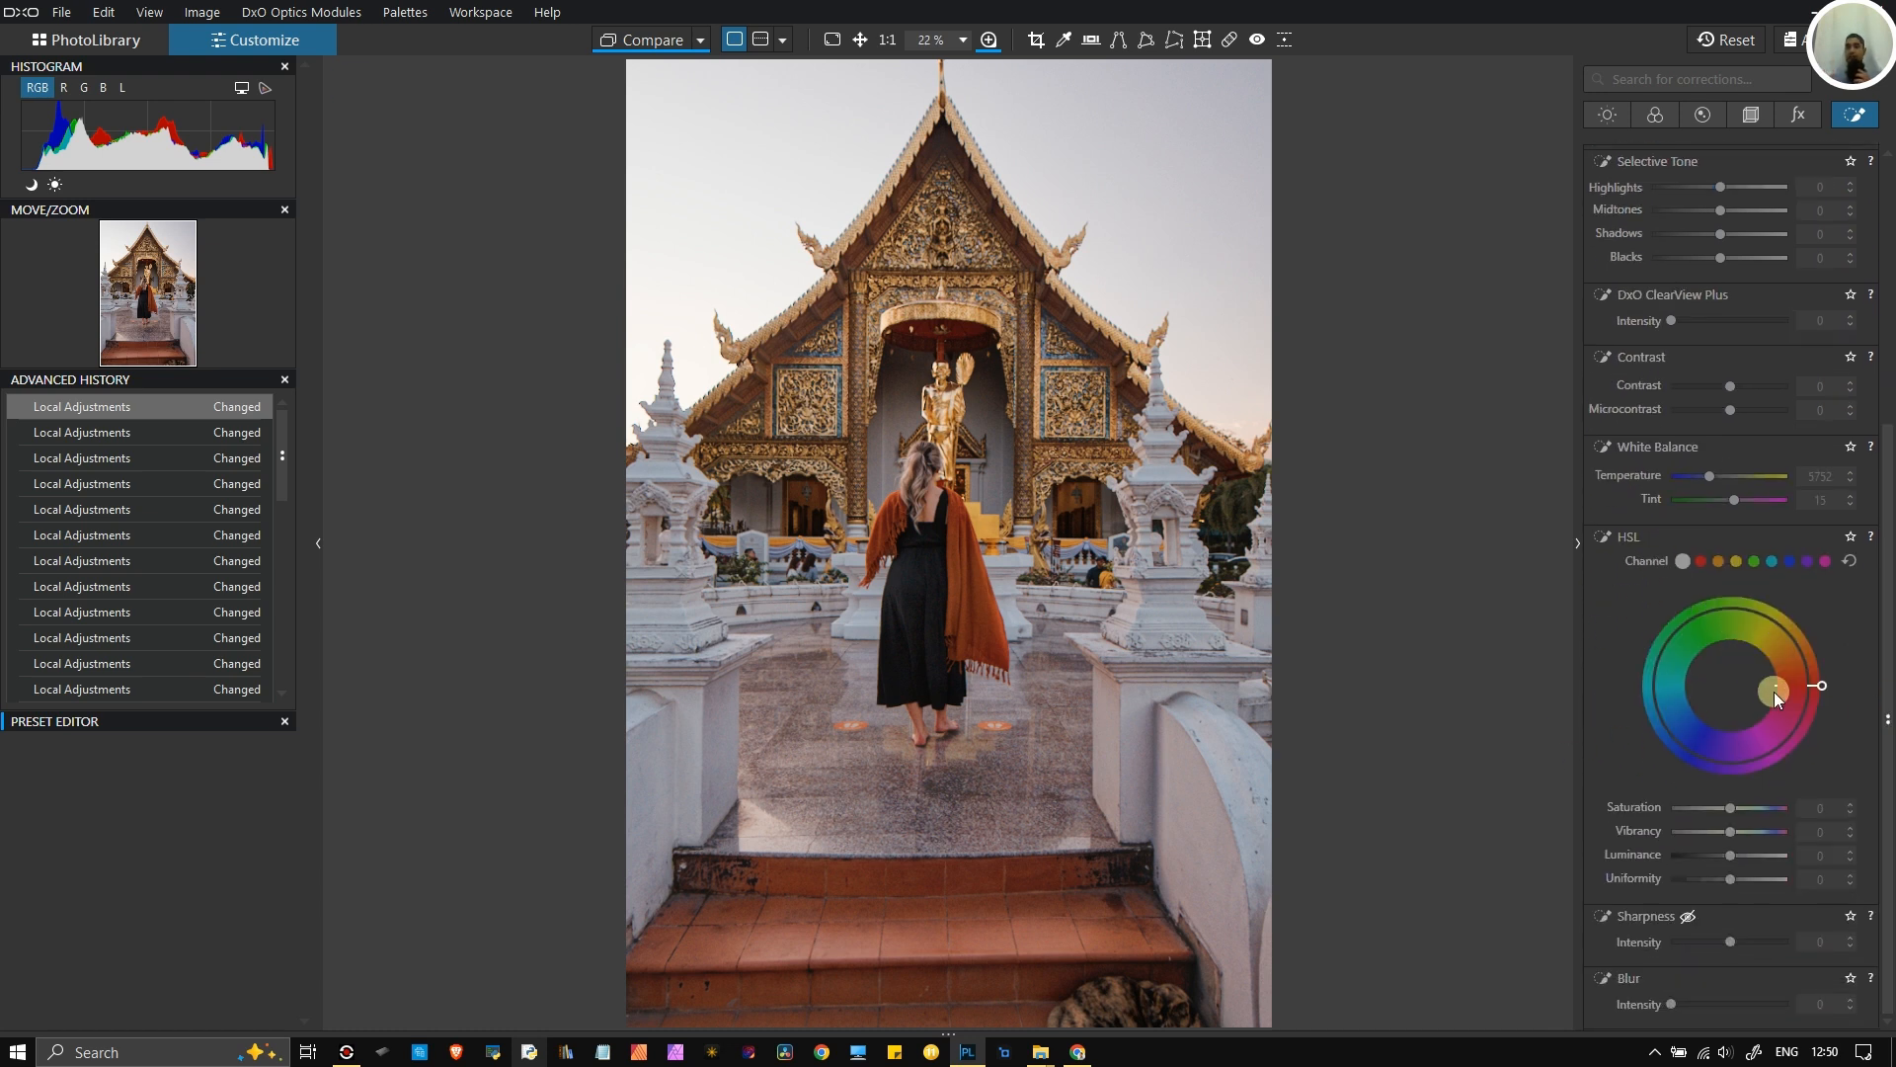
scroll(1773, 691, up, 5)
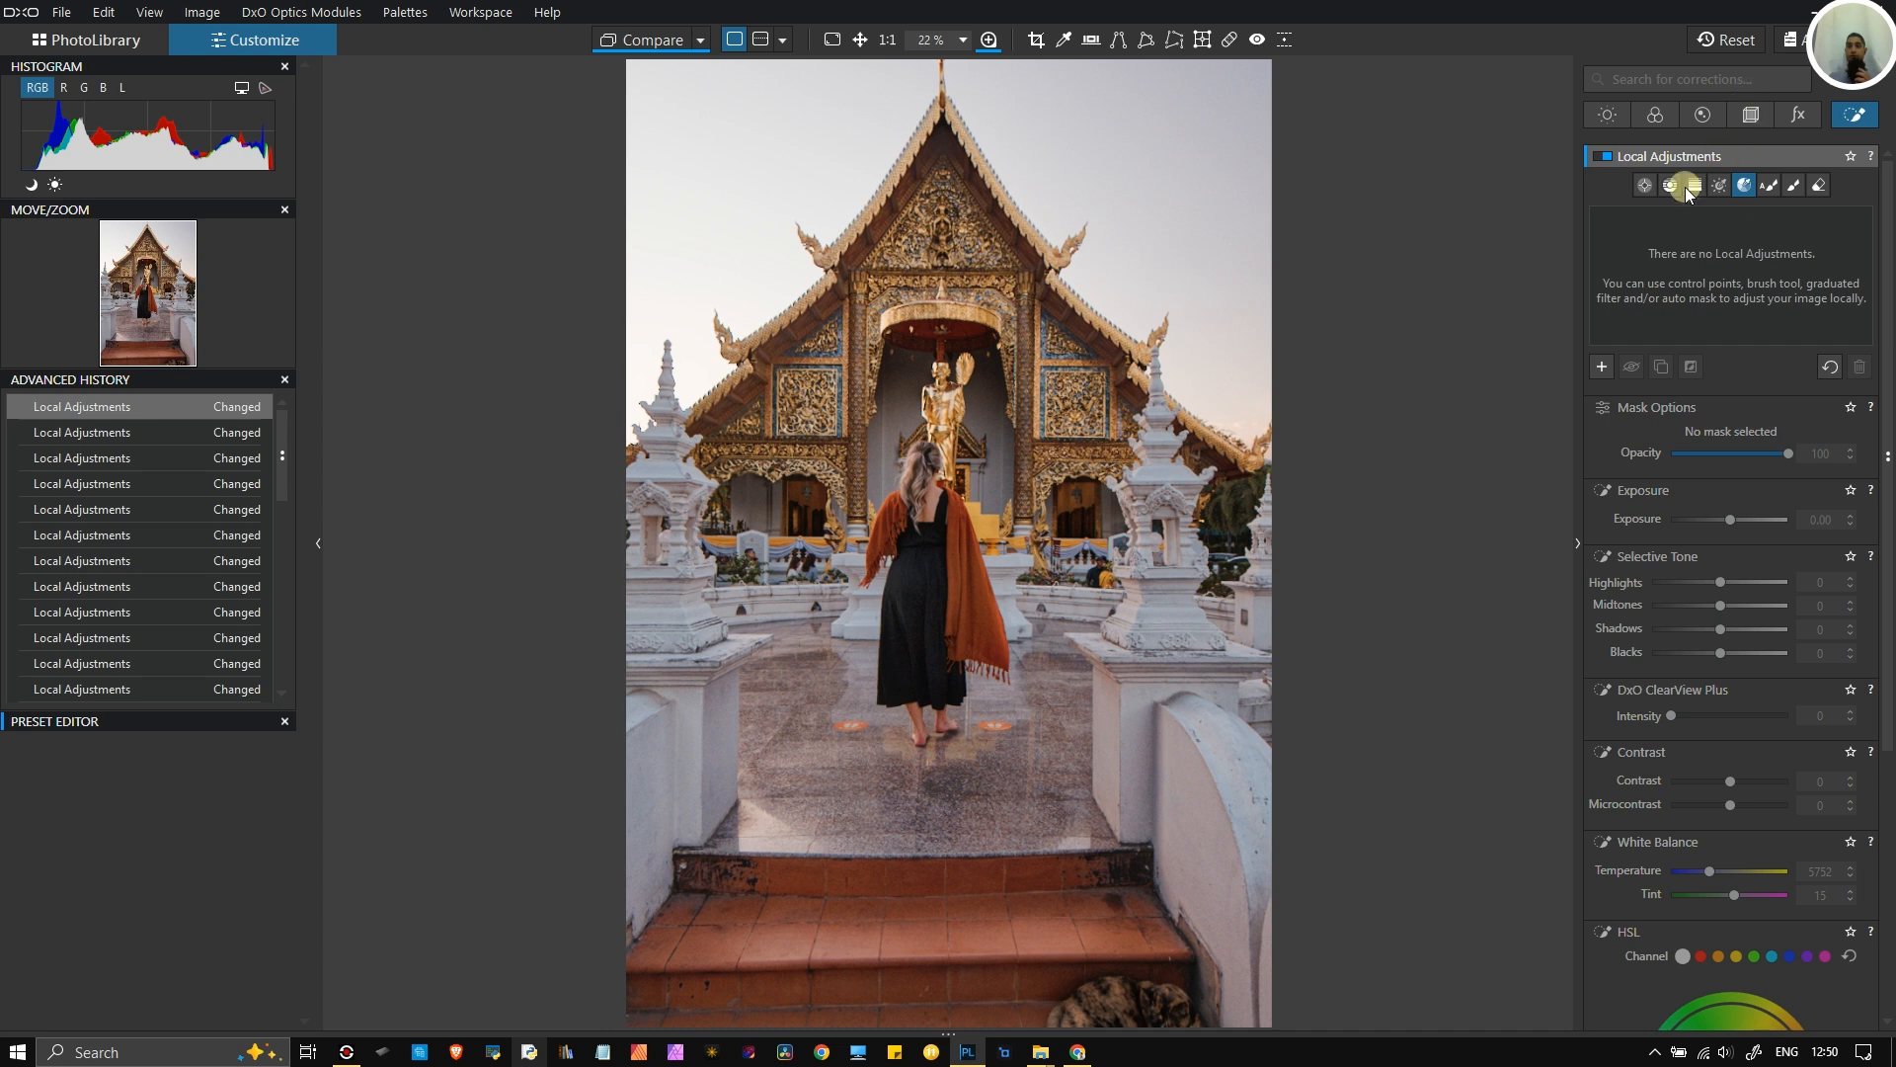
click(1797, 187)
scroll(1780, 929, down, 2)
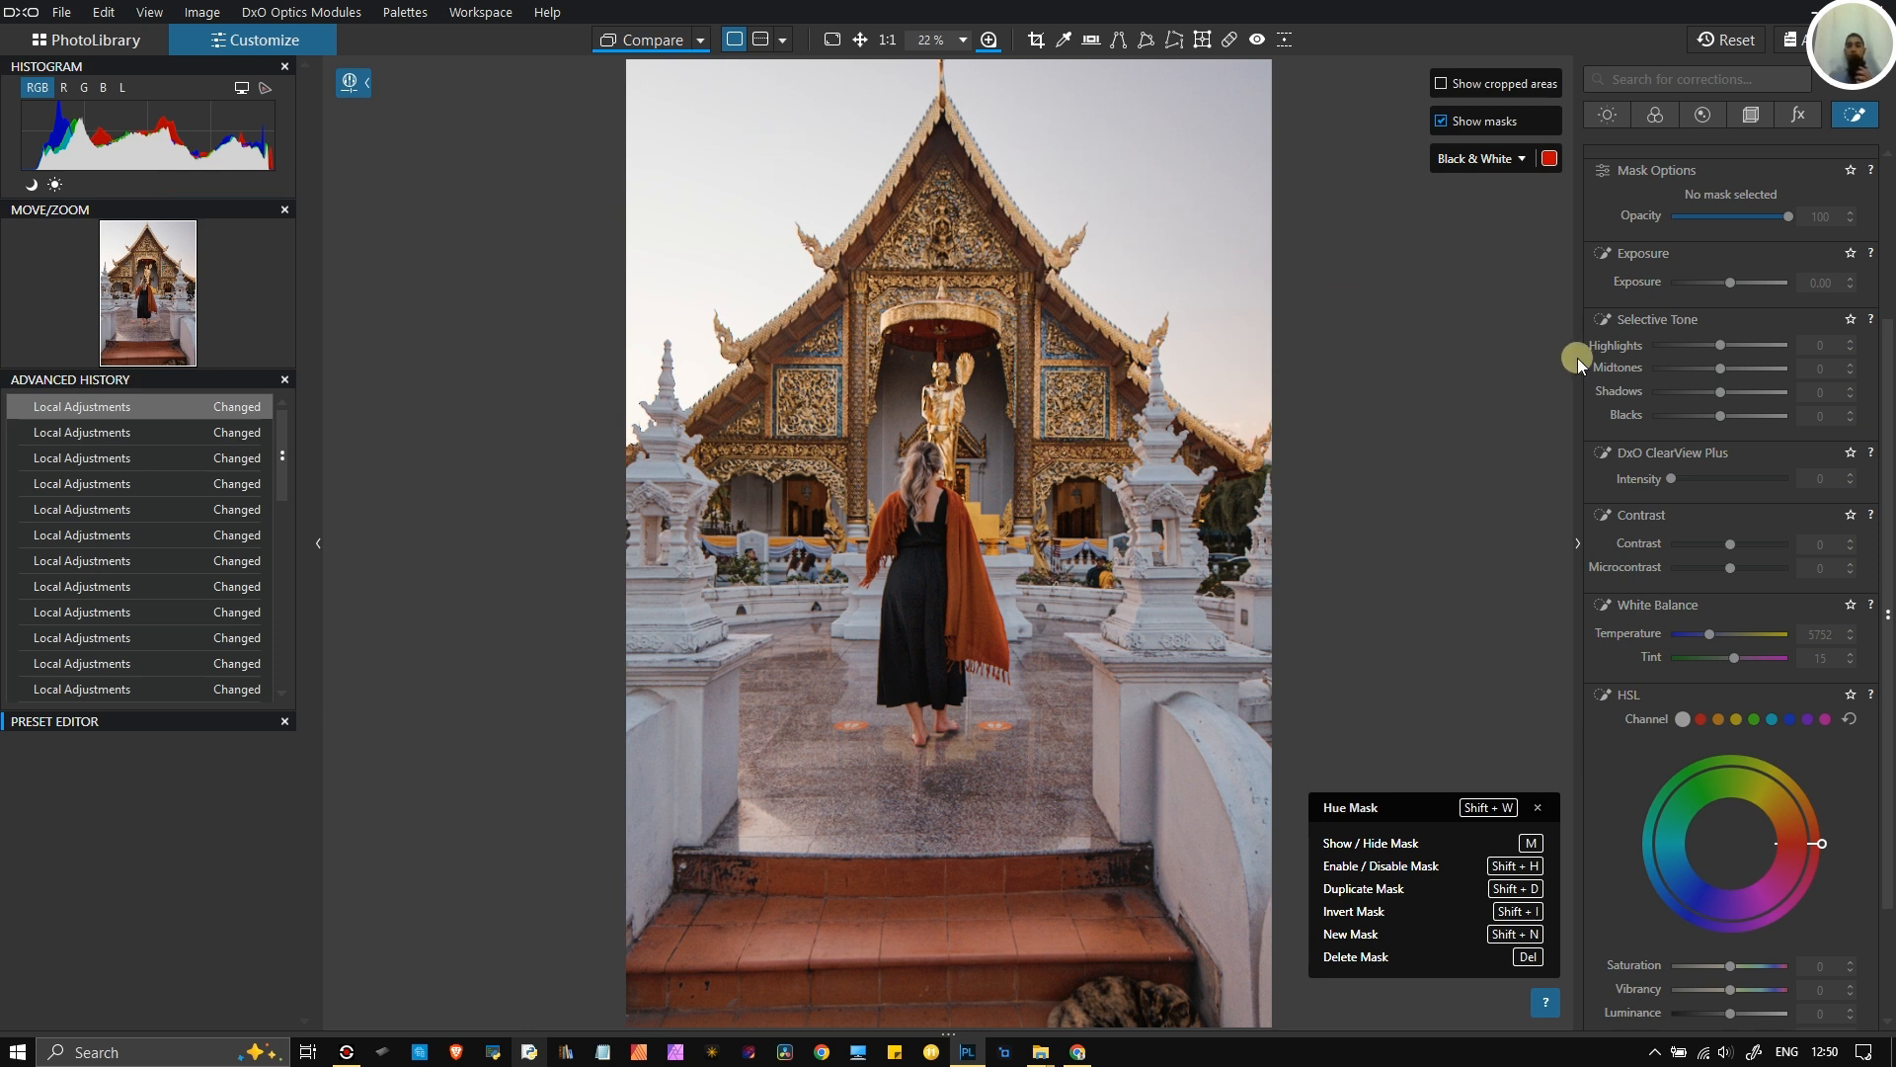
scroll(1748, 387, up, 3)
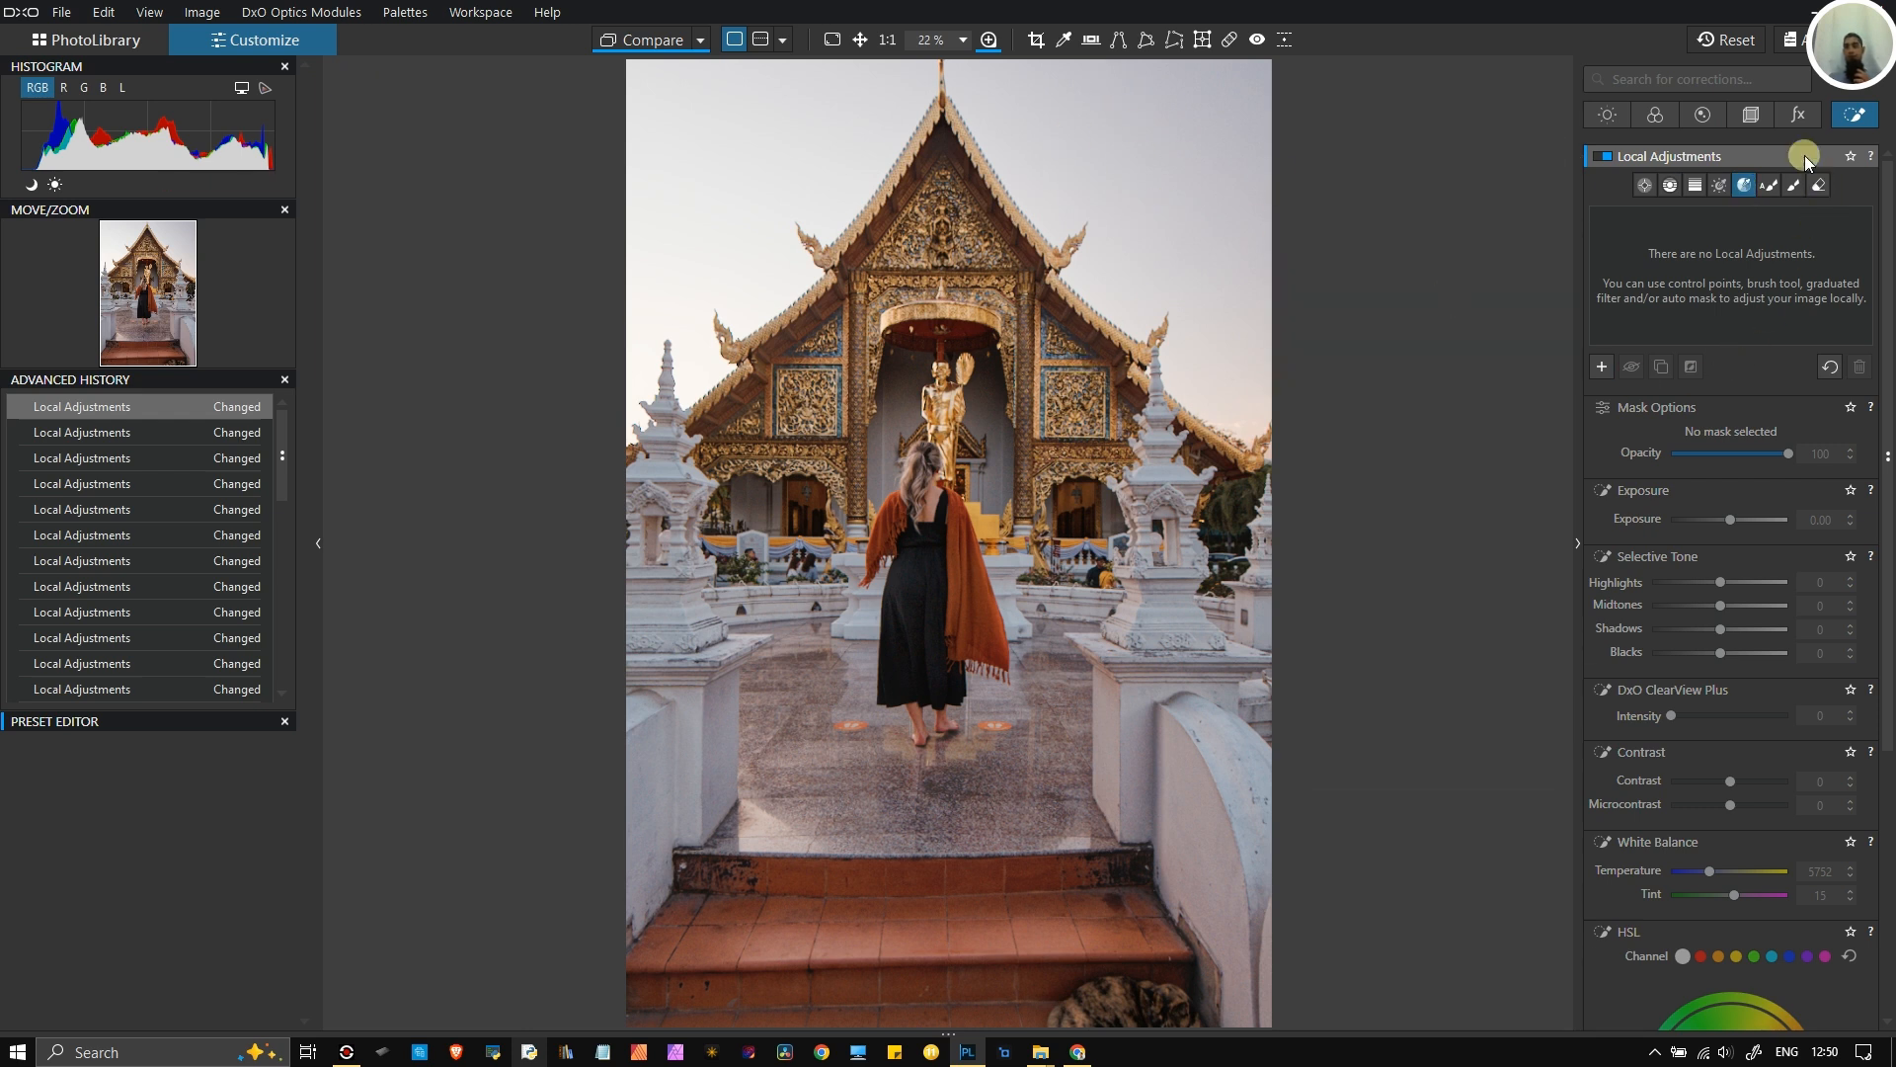
- Restart the Hue Mask tool and create a mask sampled from the orange steps in the foreground
click(1746, 192)
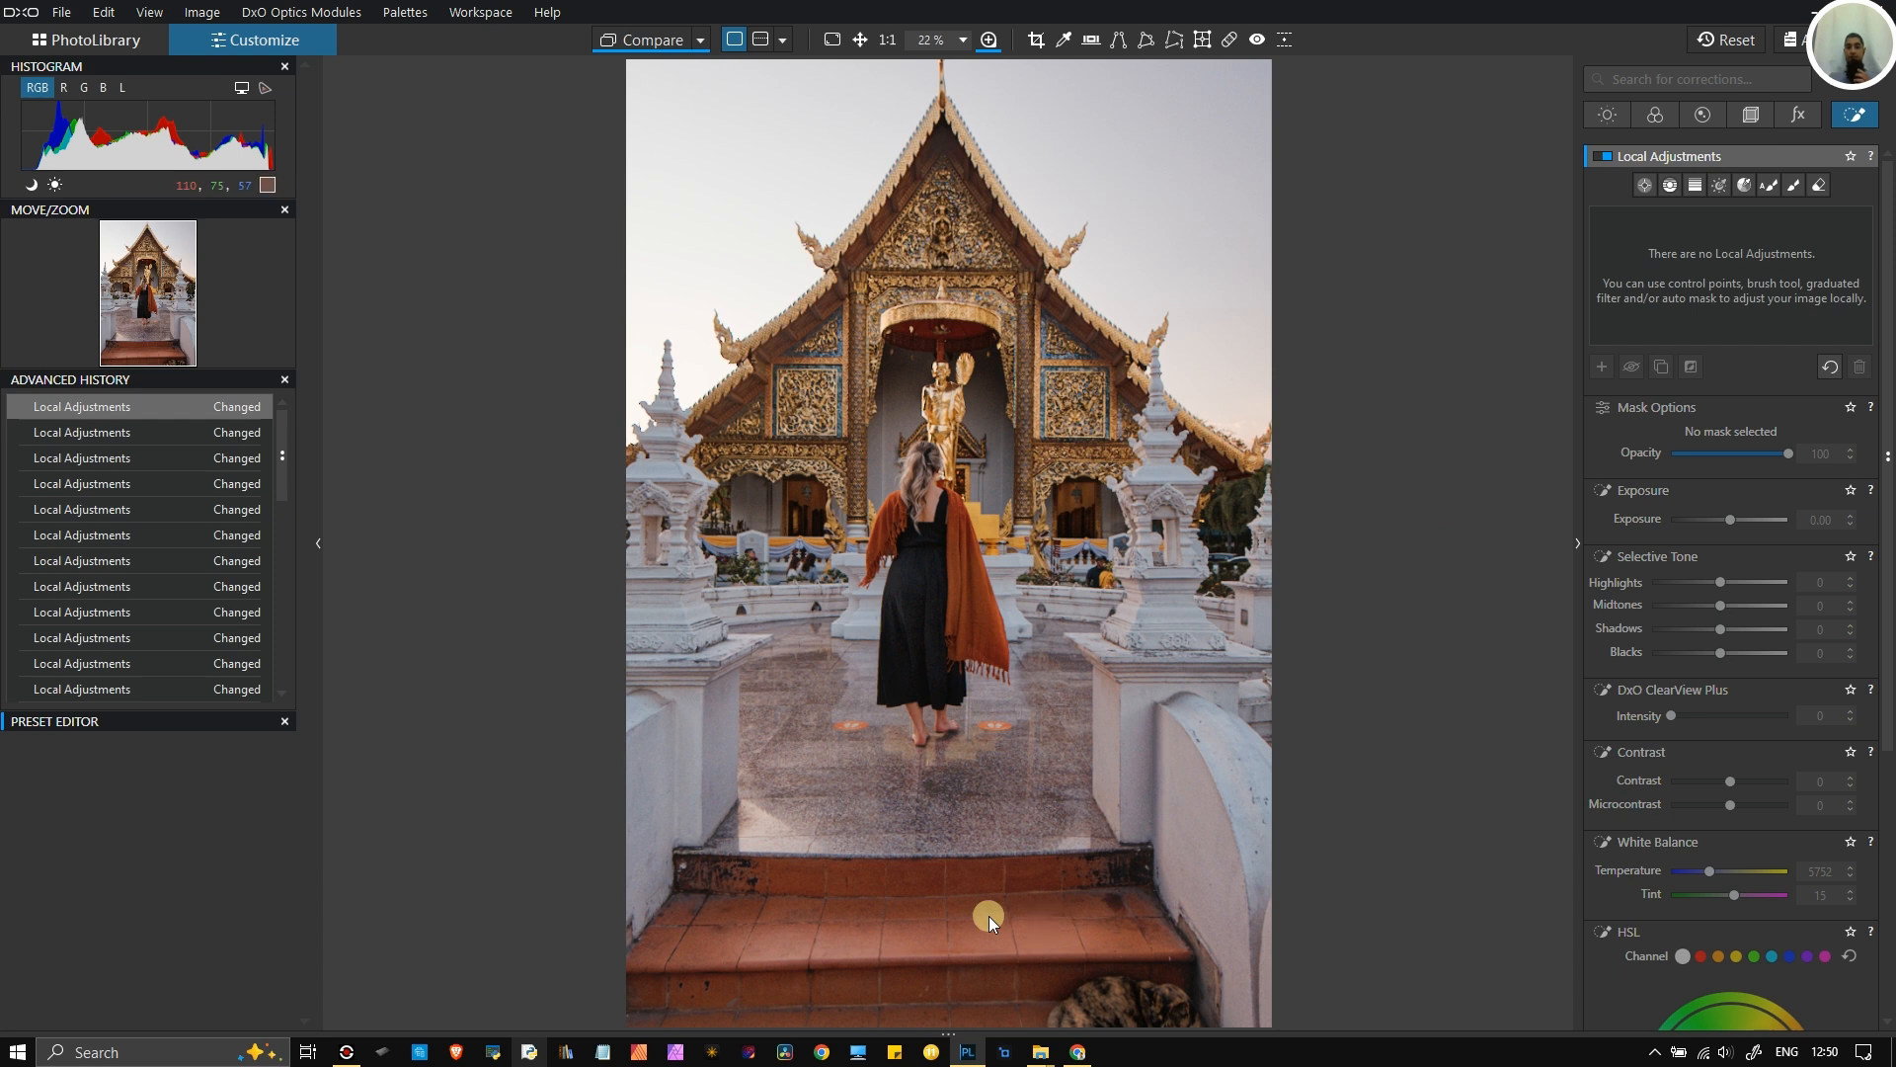
click(1746, 188)
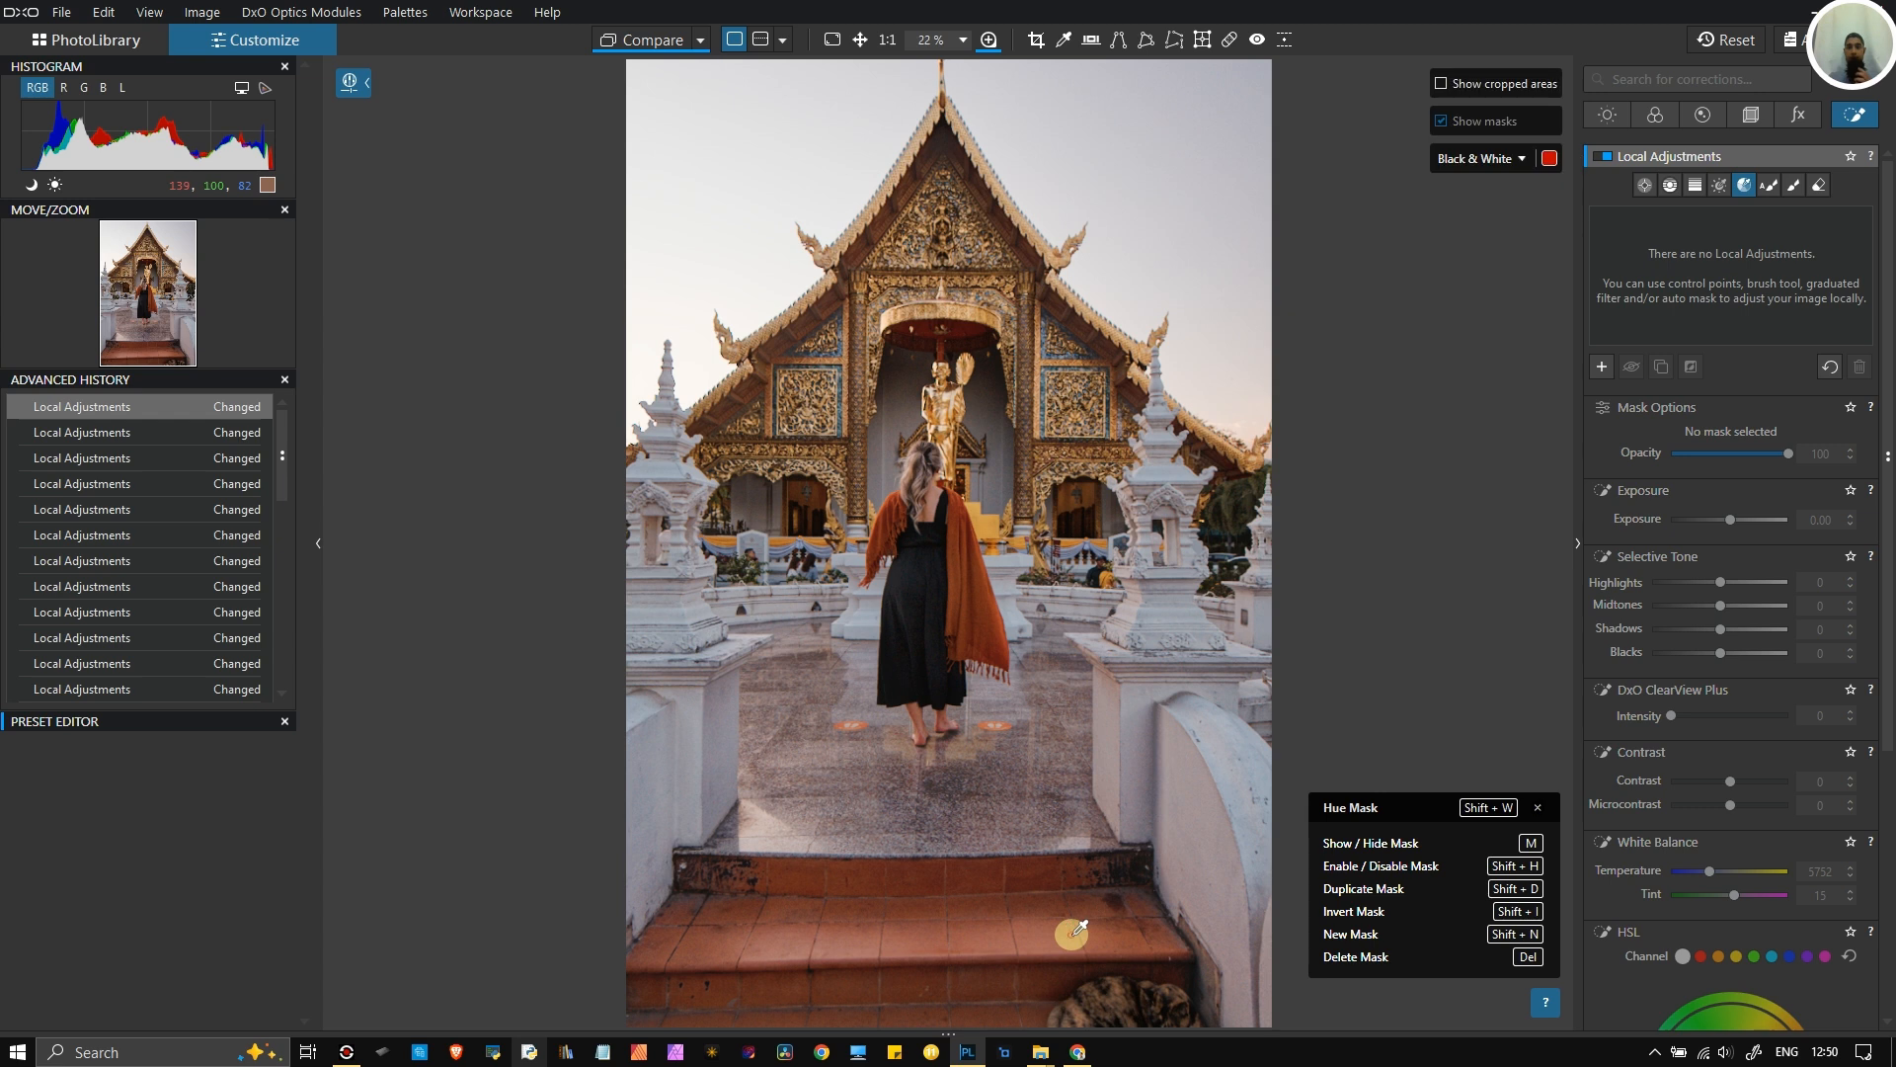
click(1072, 936)
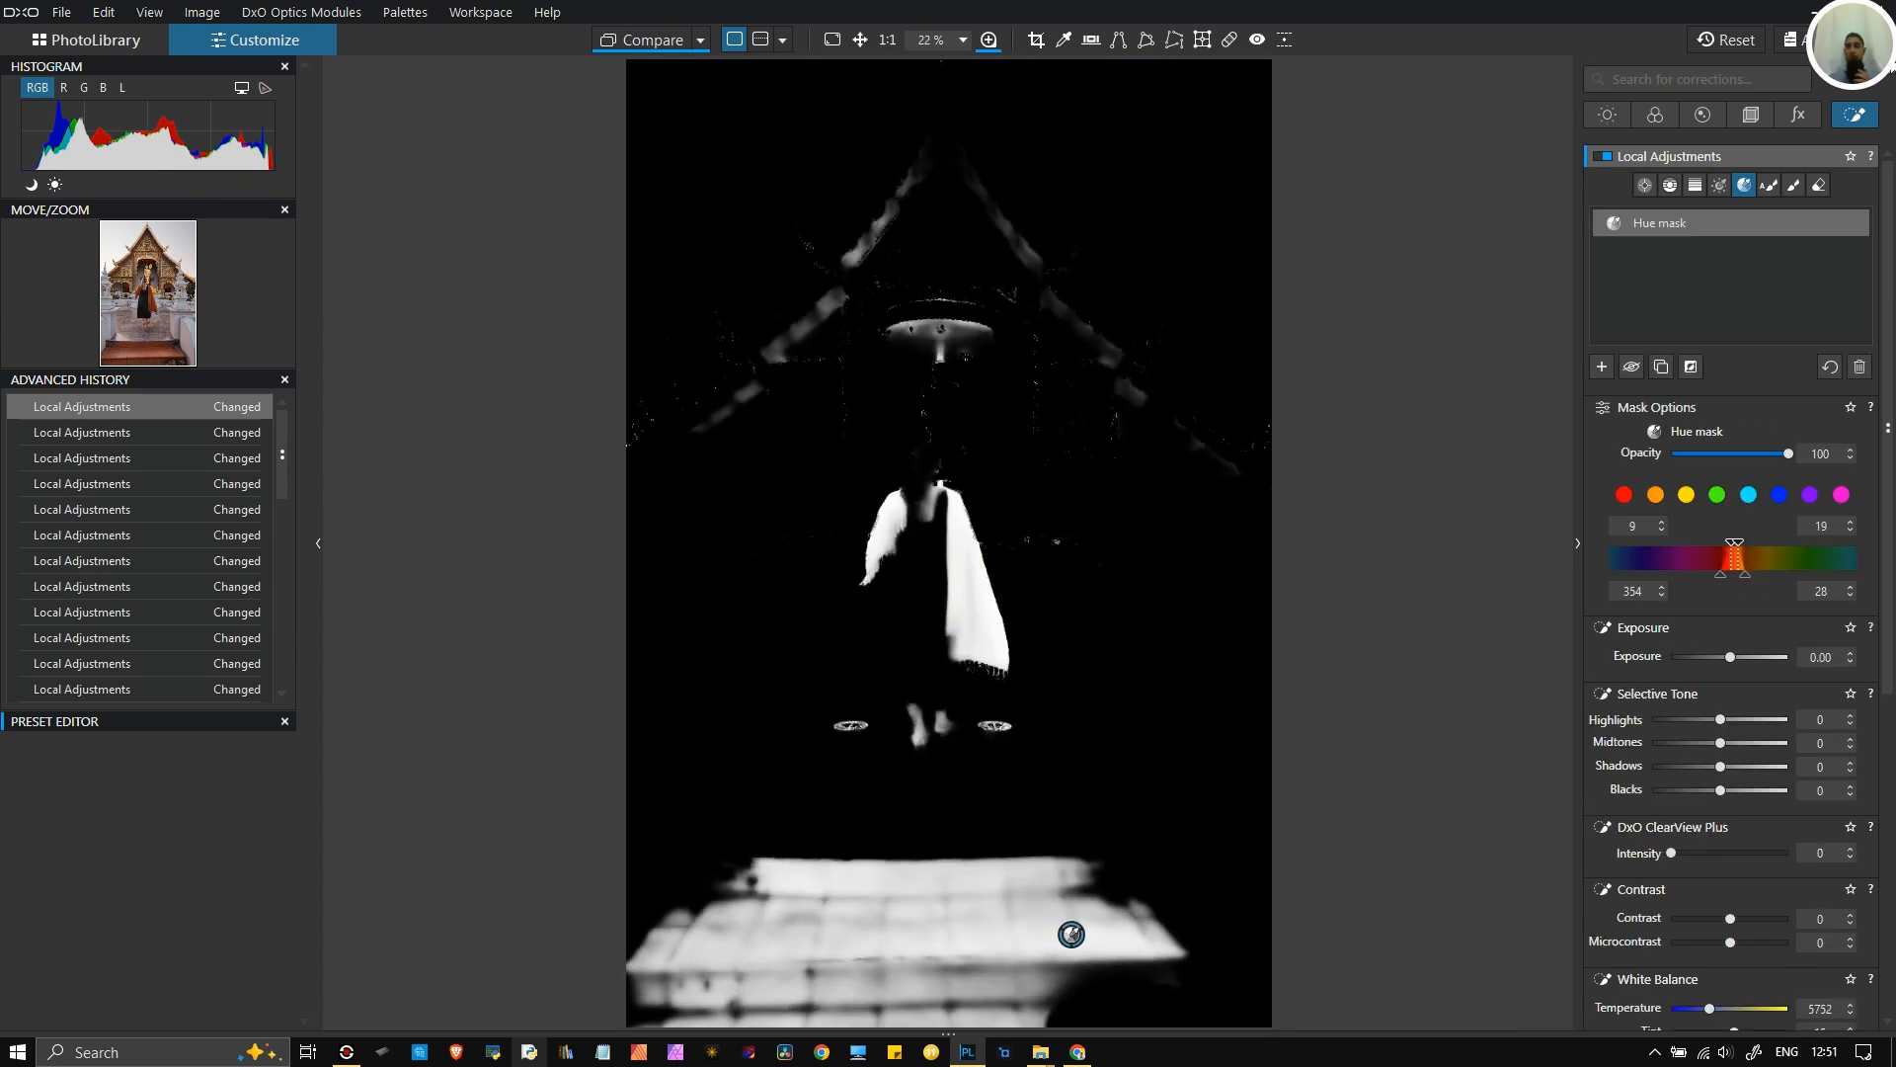
- Erase the hue mask over the temple and the woman with a resized Eraser, keeping only the foreground steps masked
click(1818, 186)
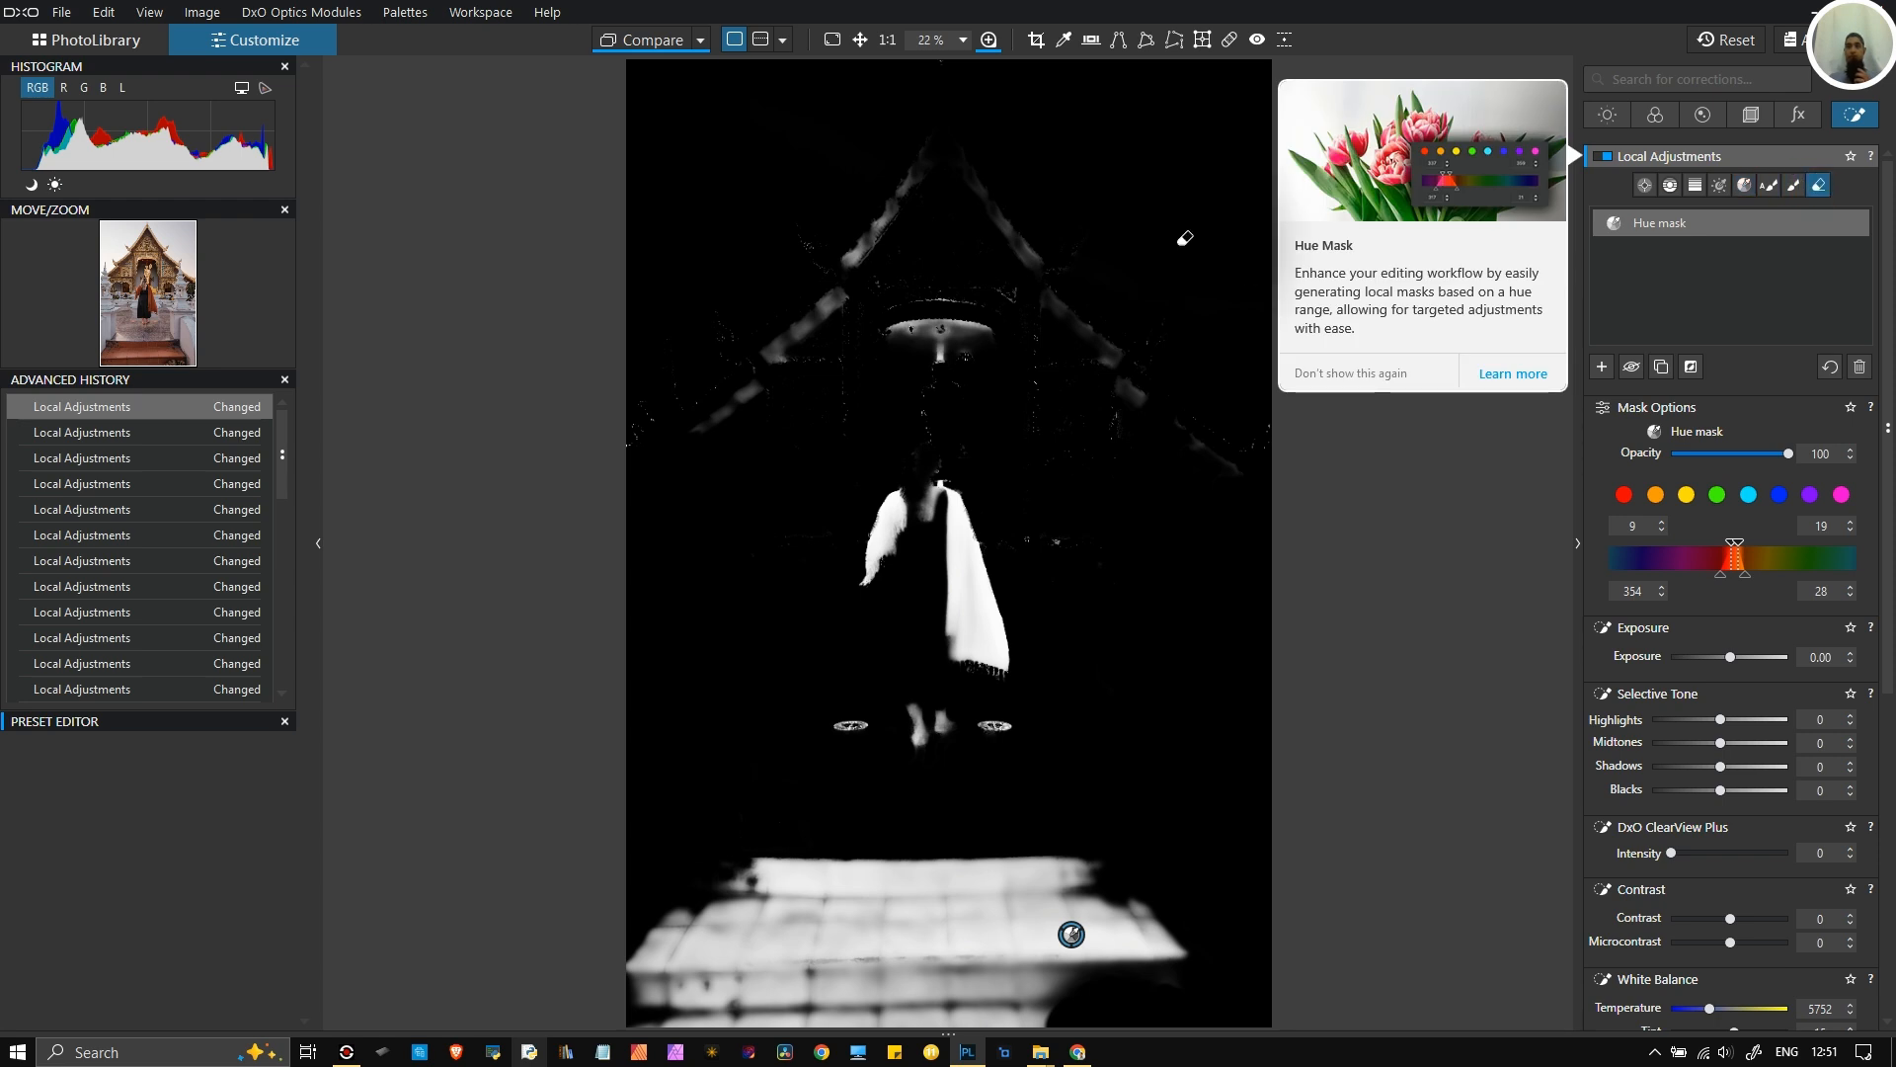
click(471, 83)
mouse_move(919, 555)
mouse_down()
mouse_move(1037, 546)
mouse_move(865, 473)
mouse_move(869, 197)
mouse_move(1185, 478)
mouse_move(948, 406)
mouse_up()
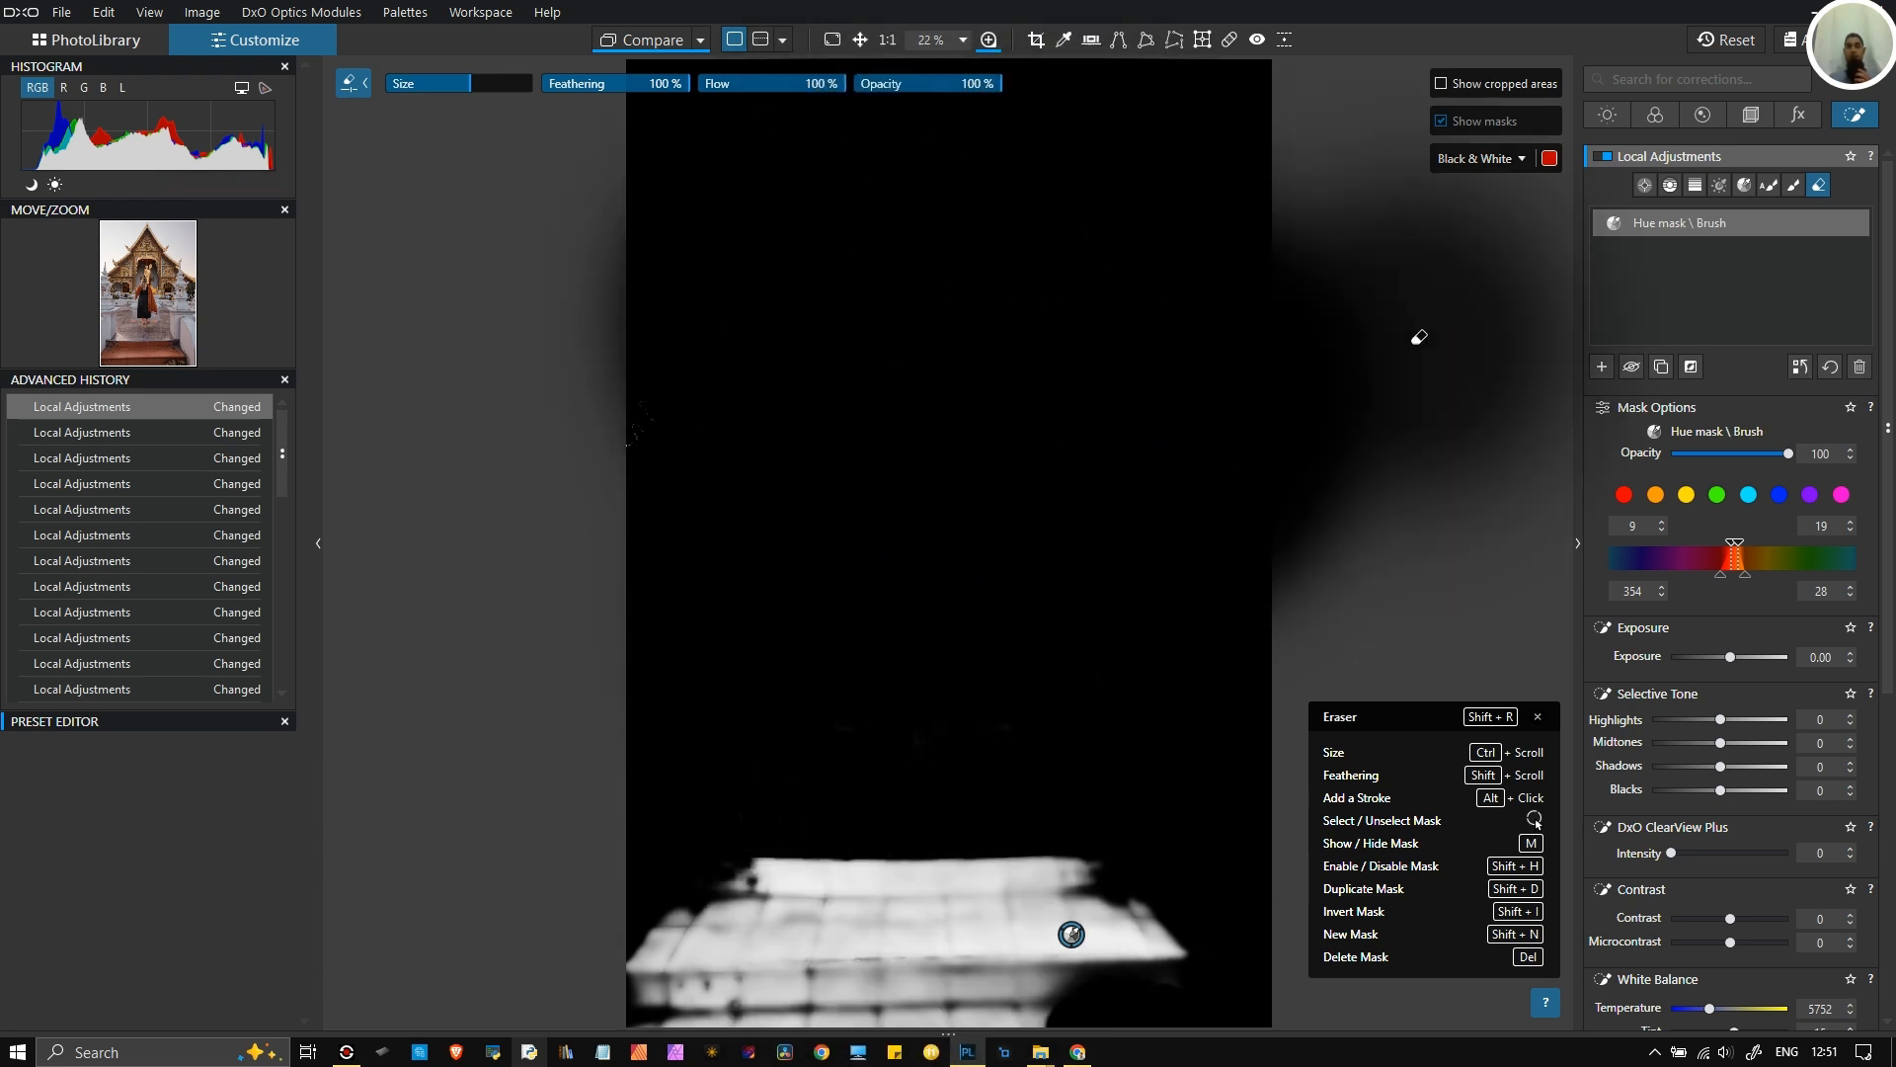
- Set the exposure of the hue mask on the foreground steps to 0.30 and delete the mask
click(1744, 184)
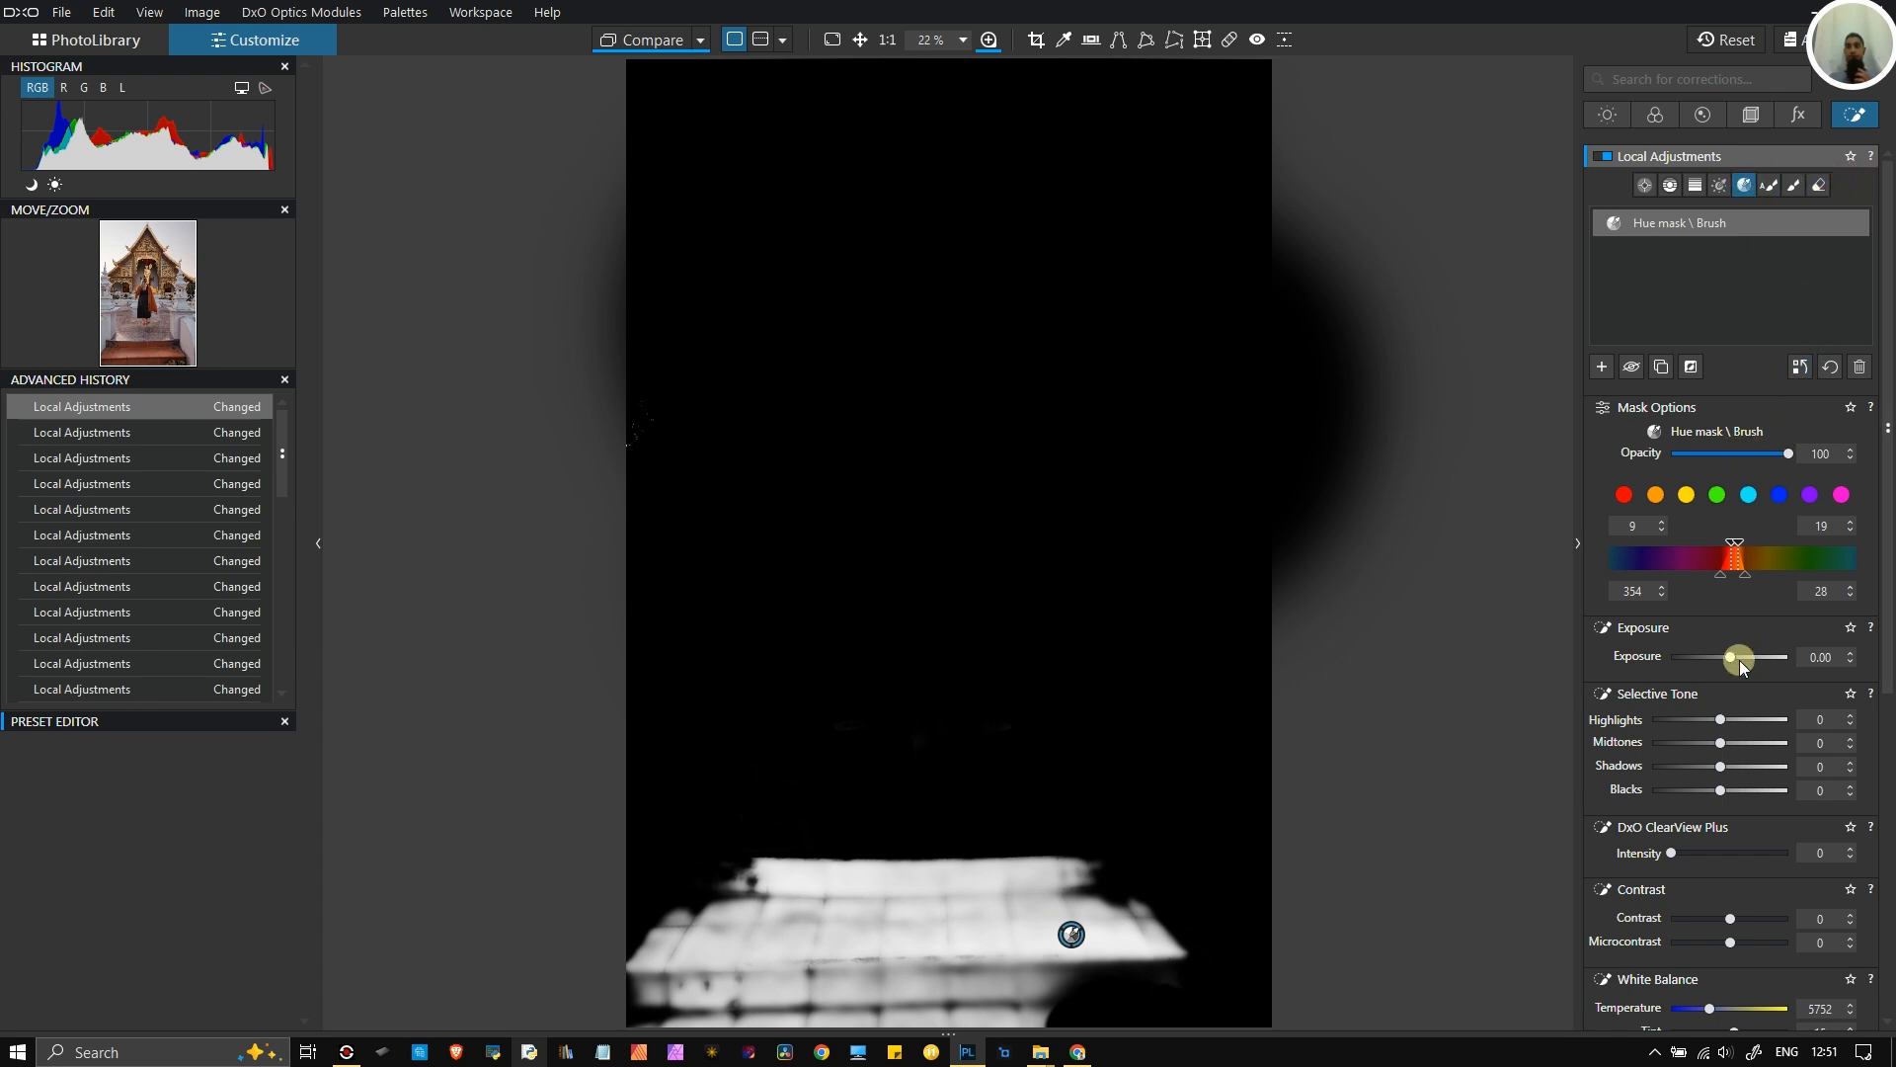
drag(1730, 660, 1737, 664)
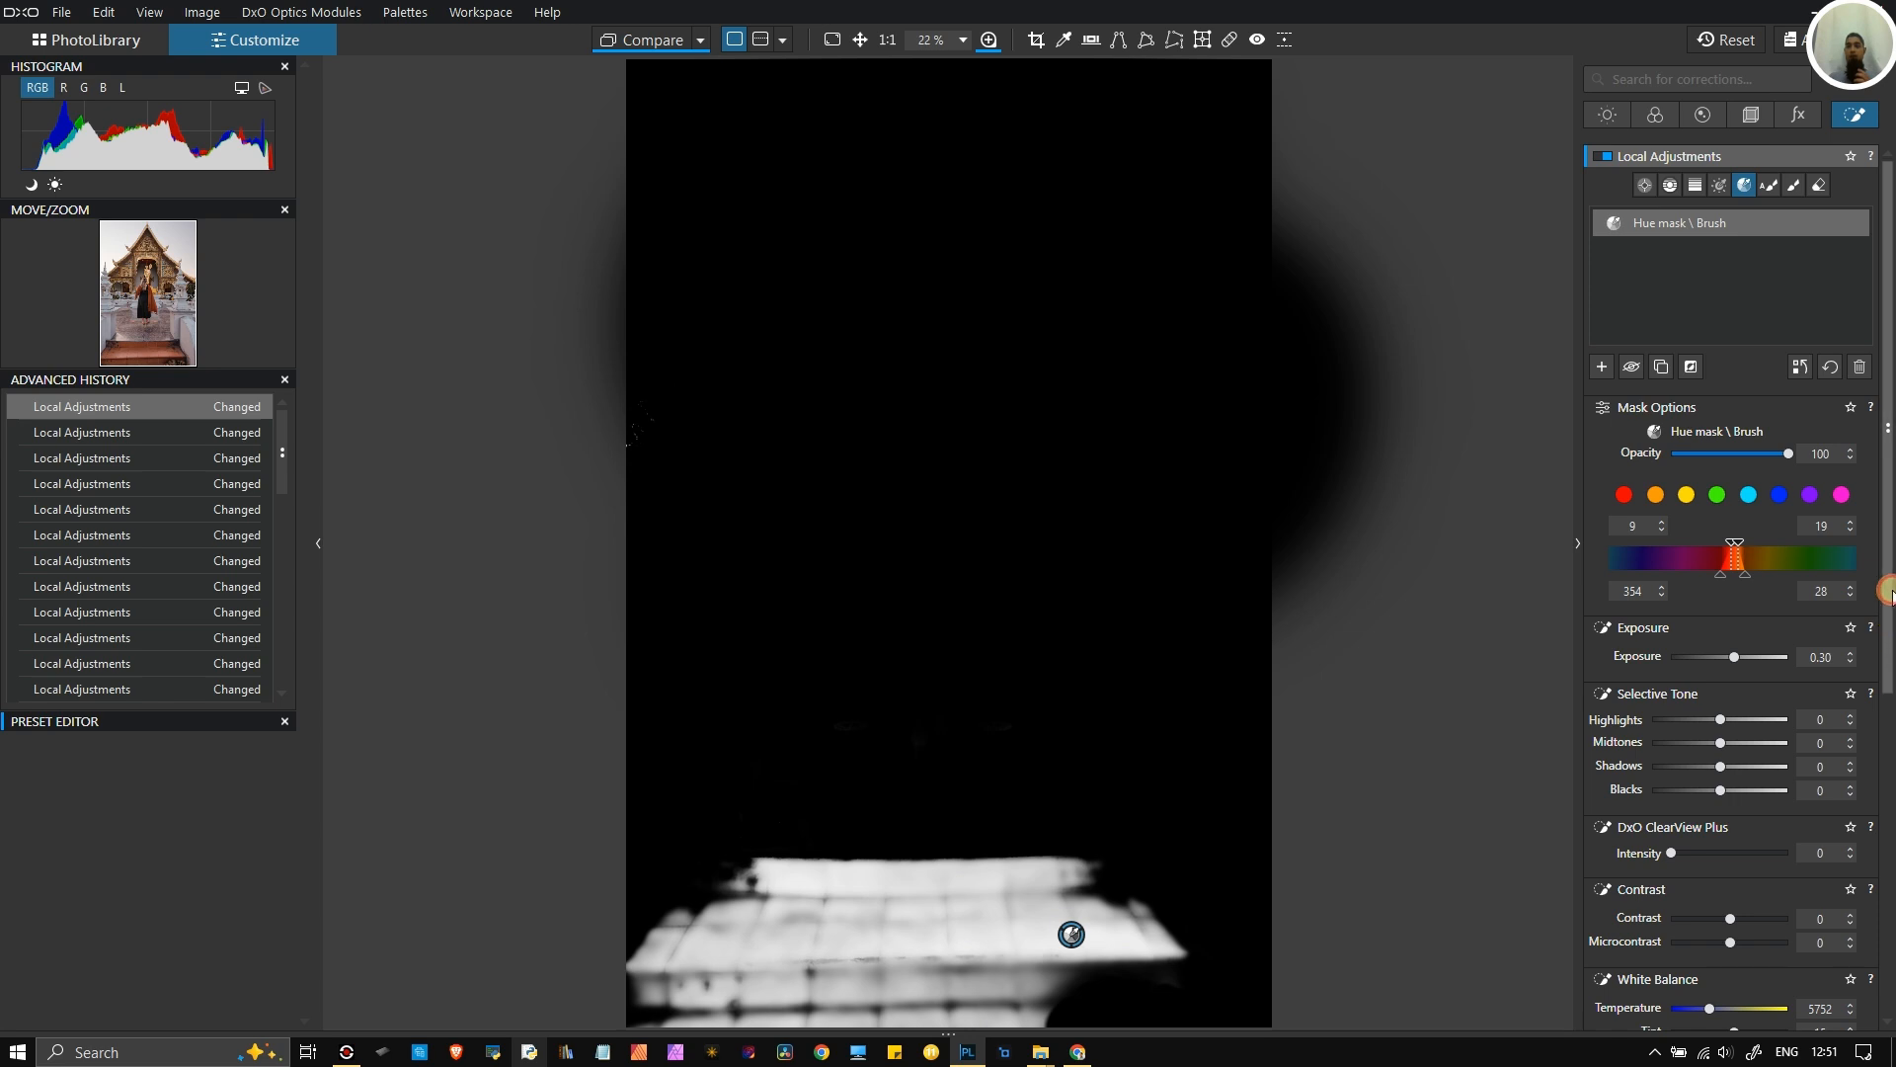
scroll(1889, 593, down, 3)
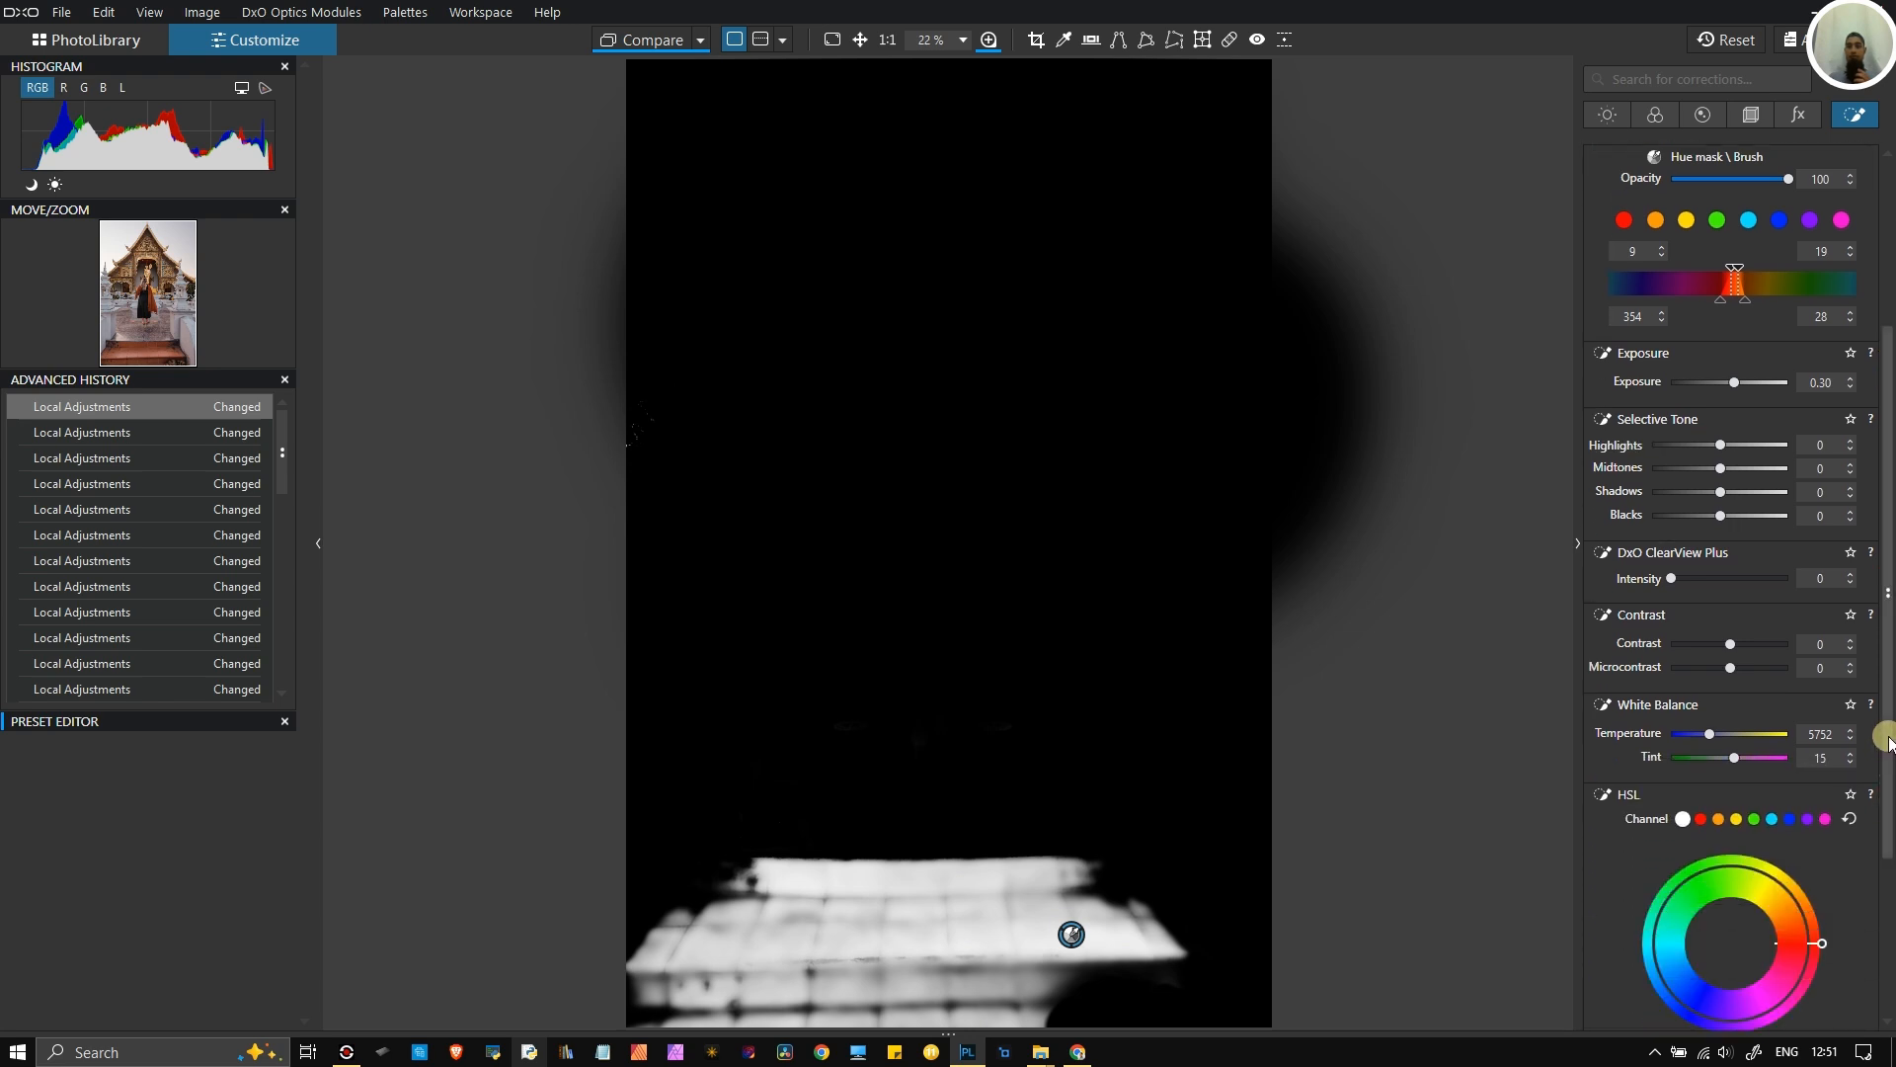
drag(1886, 771, 1893, 916)
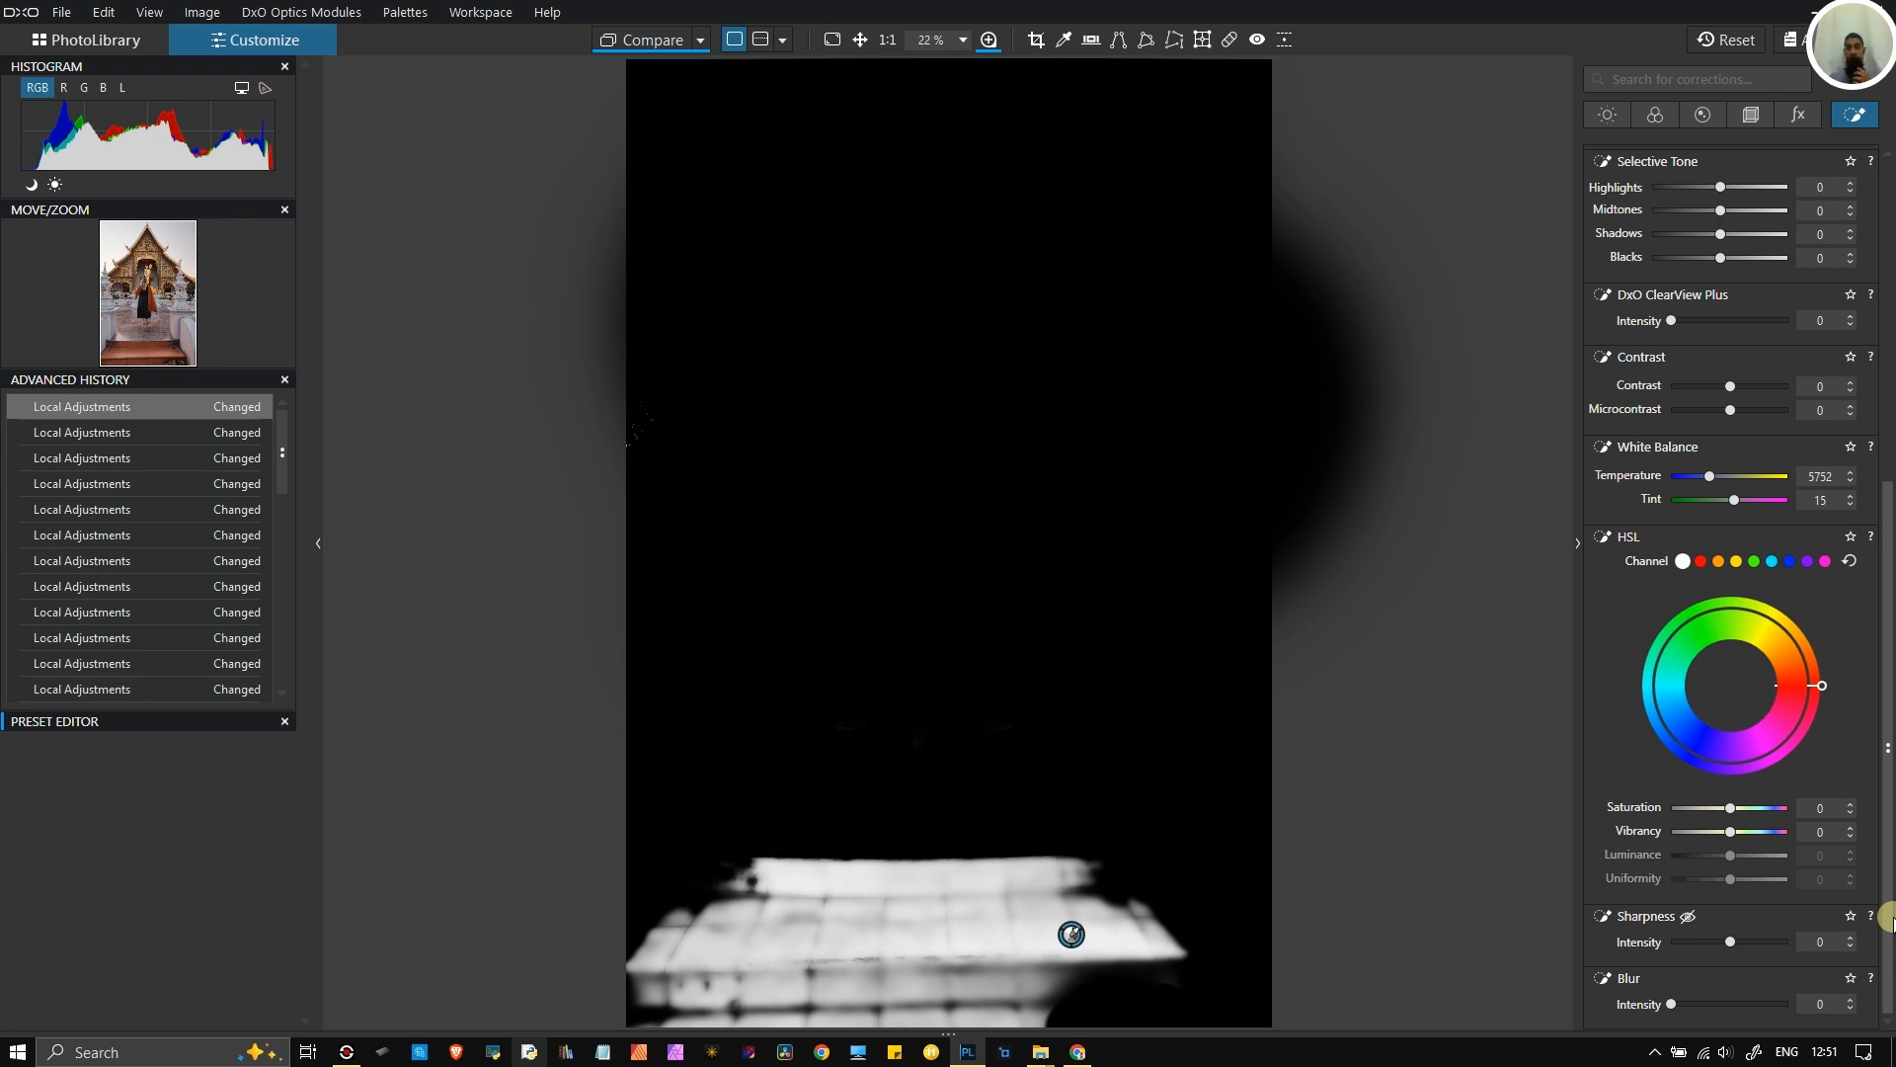
click(1850, 561)
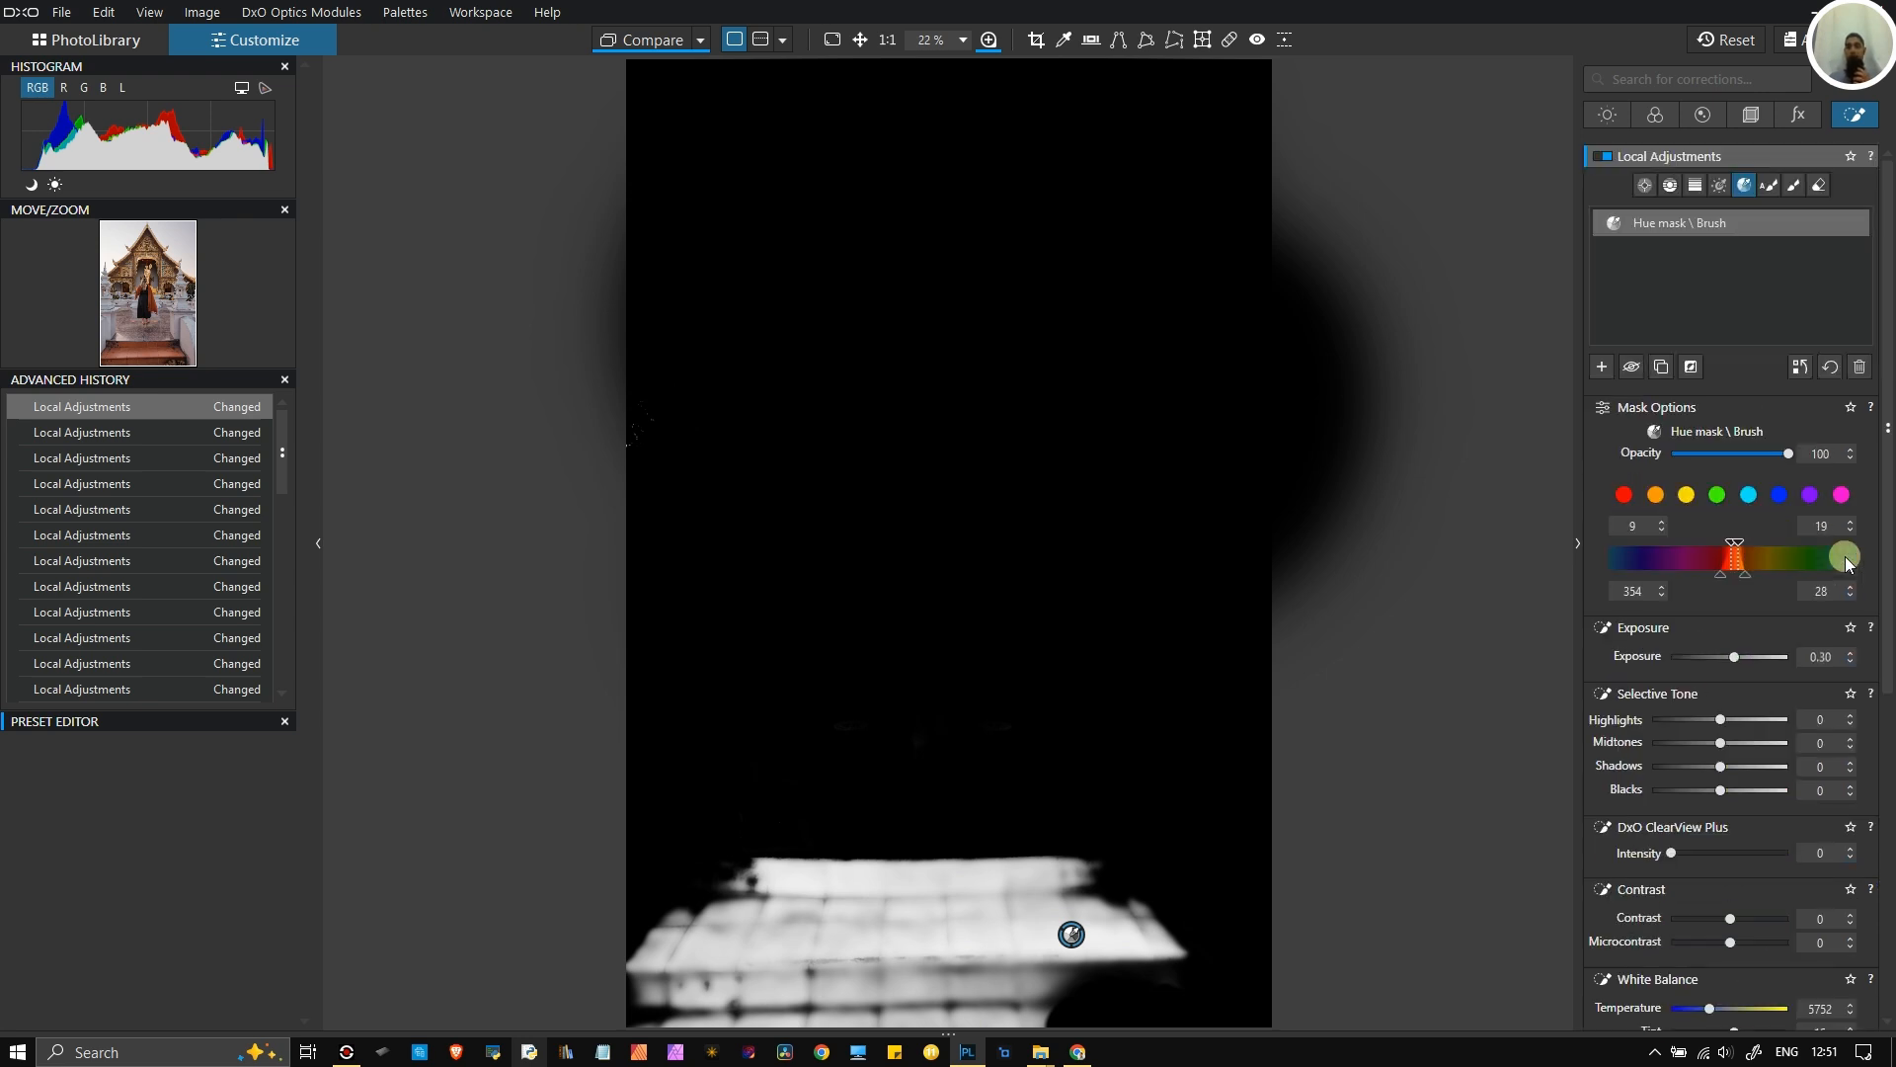
click(1859, 367)
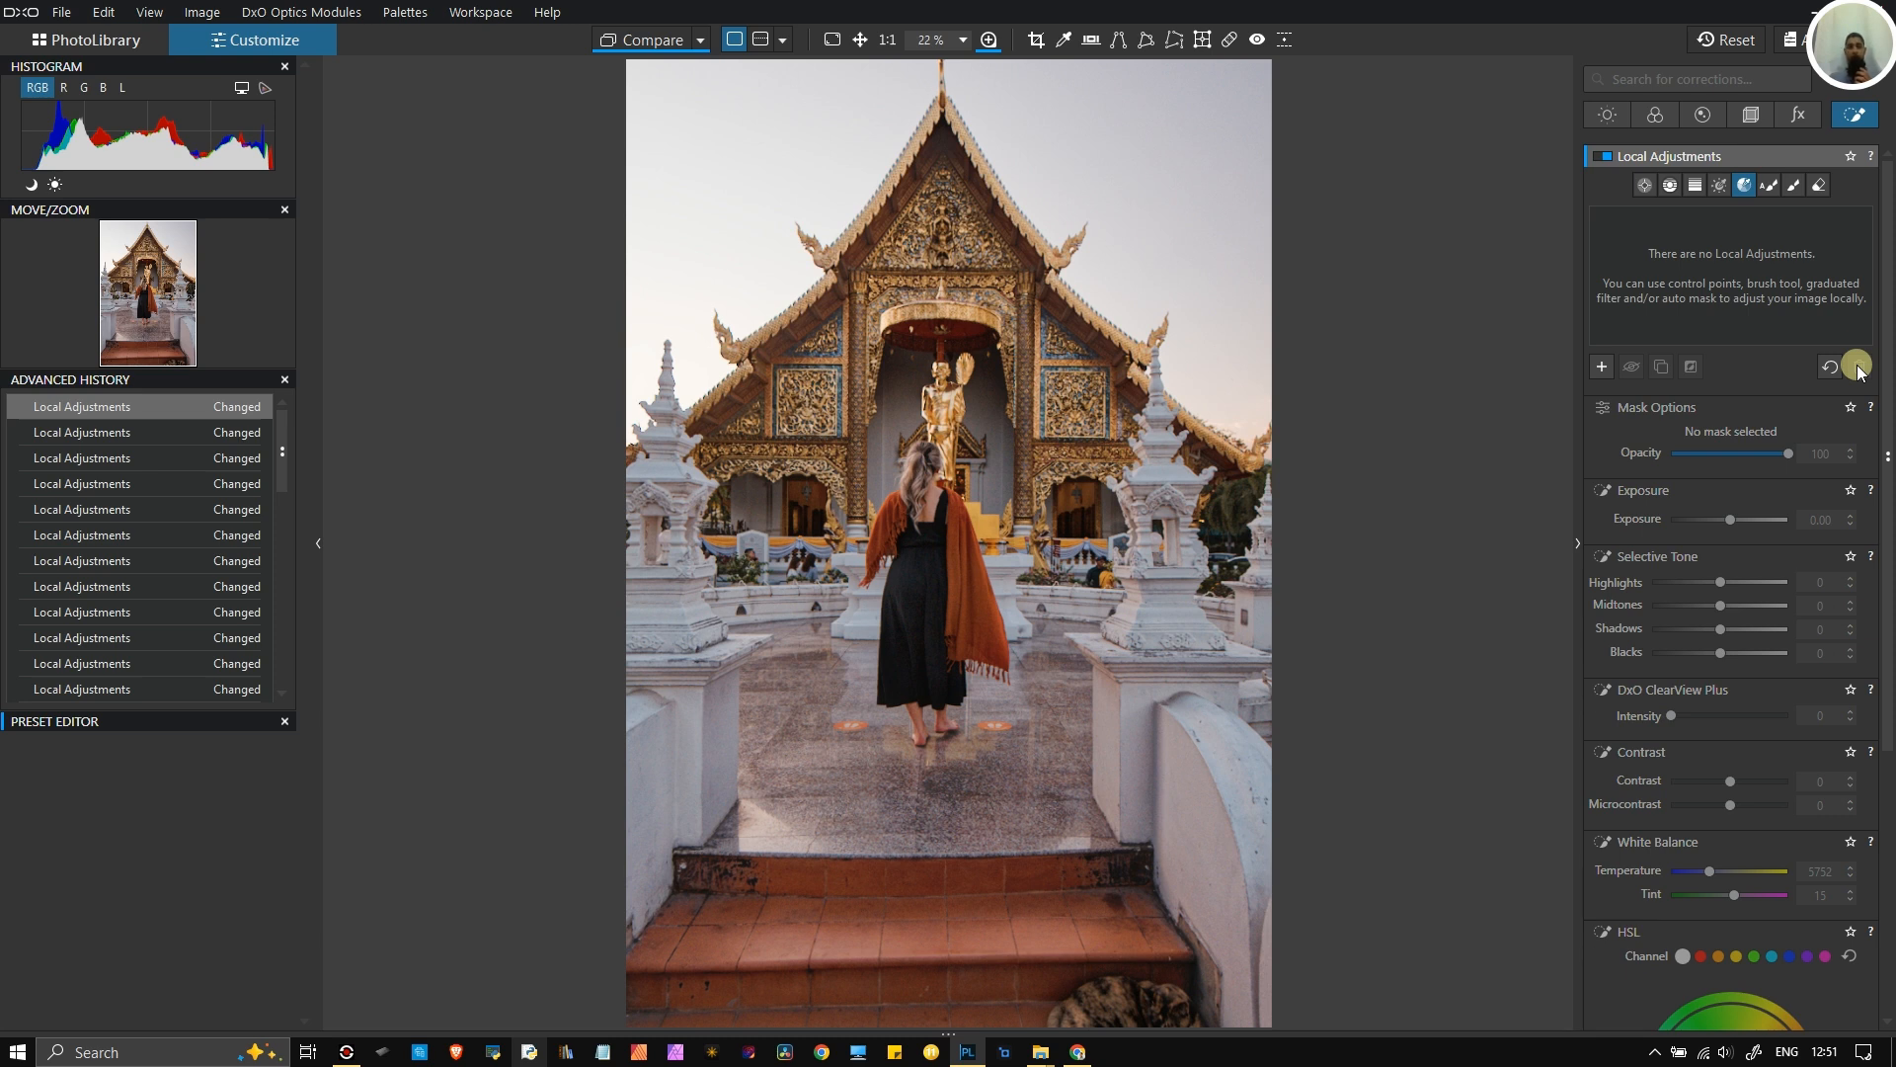
- Review the available corrections by category: local adjustments, watermark and effects, light, color, detail and geometry
mouse_move(1767, 196)
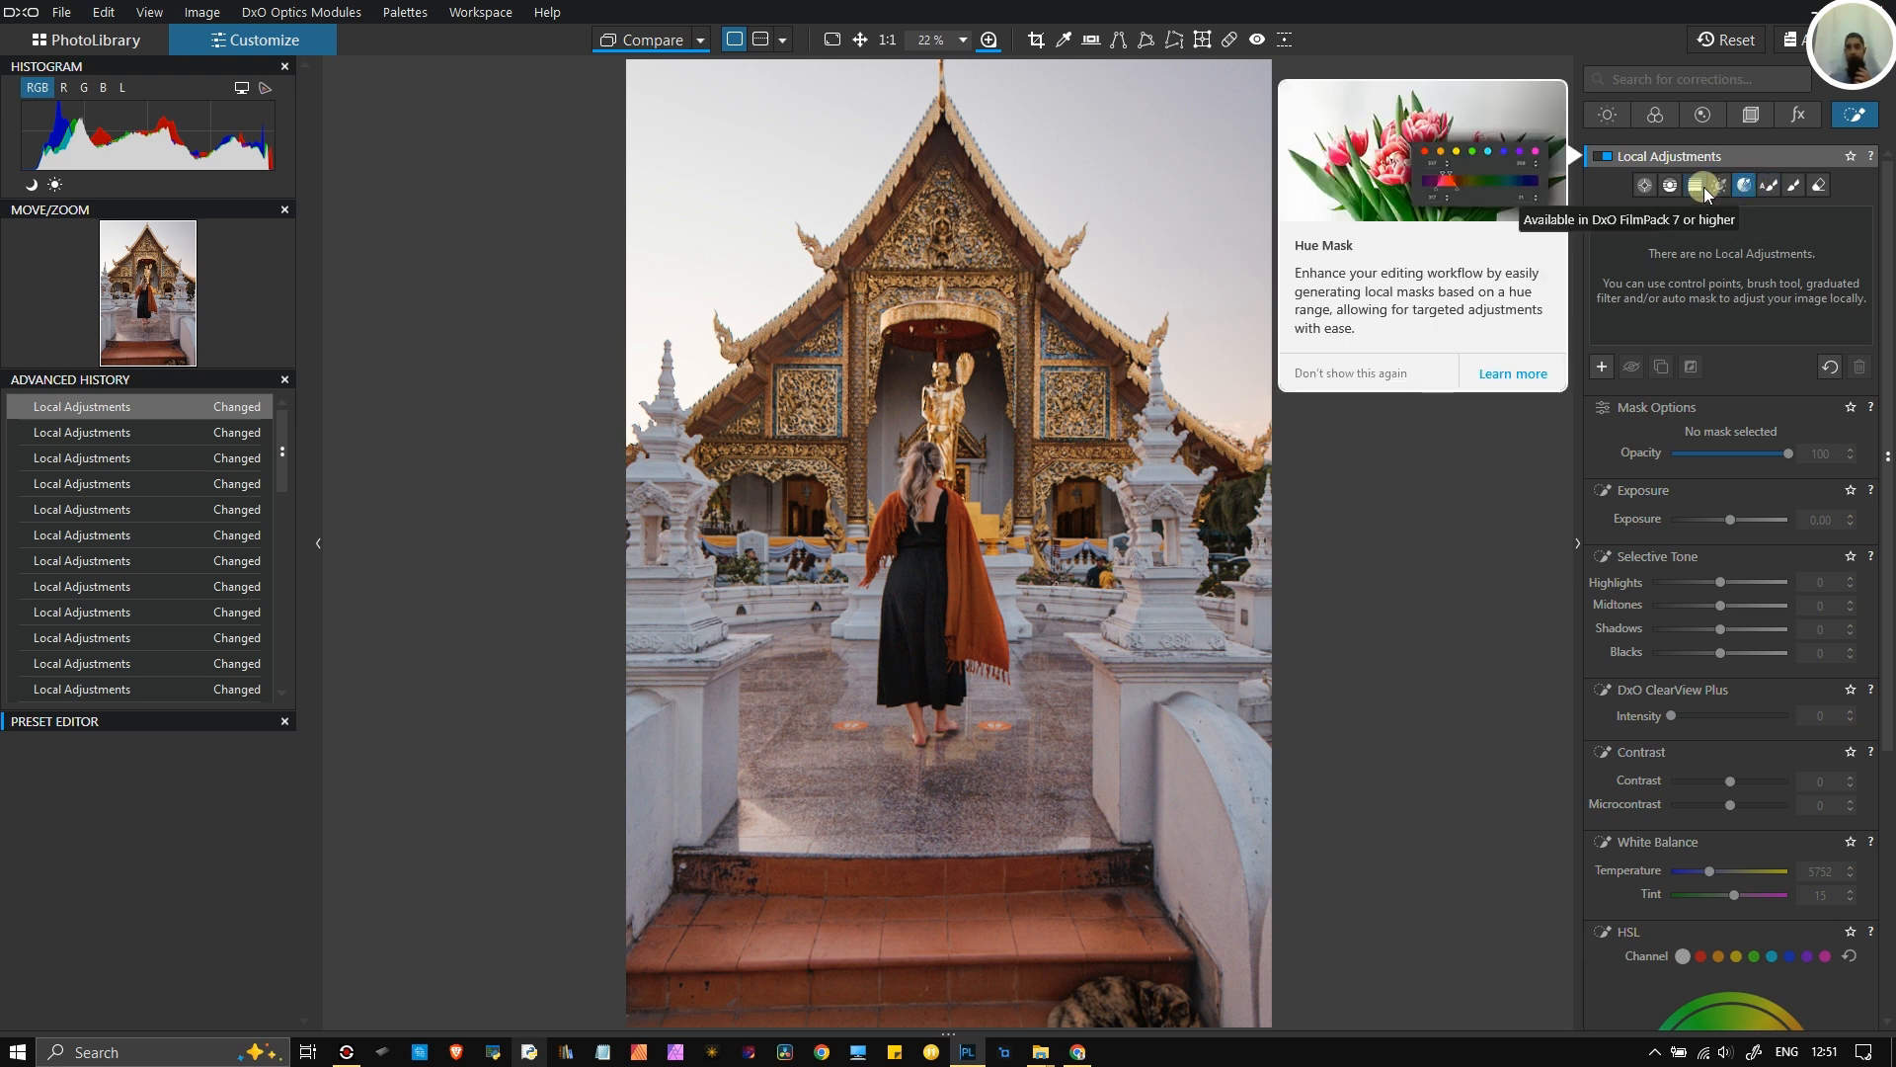
click(1797, 119)
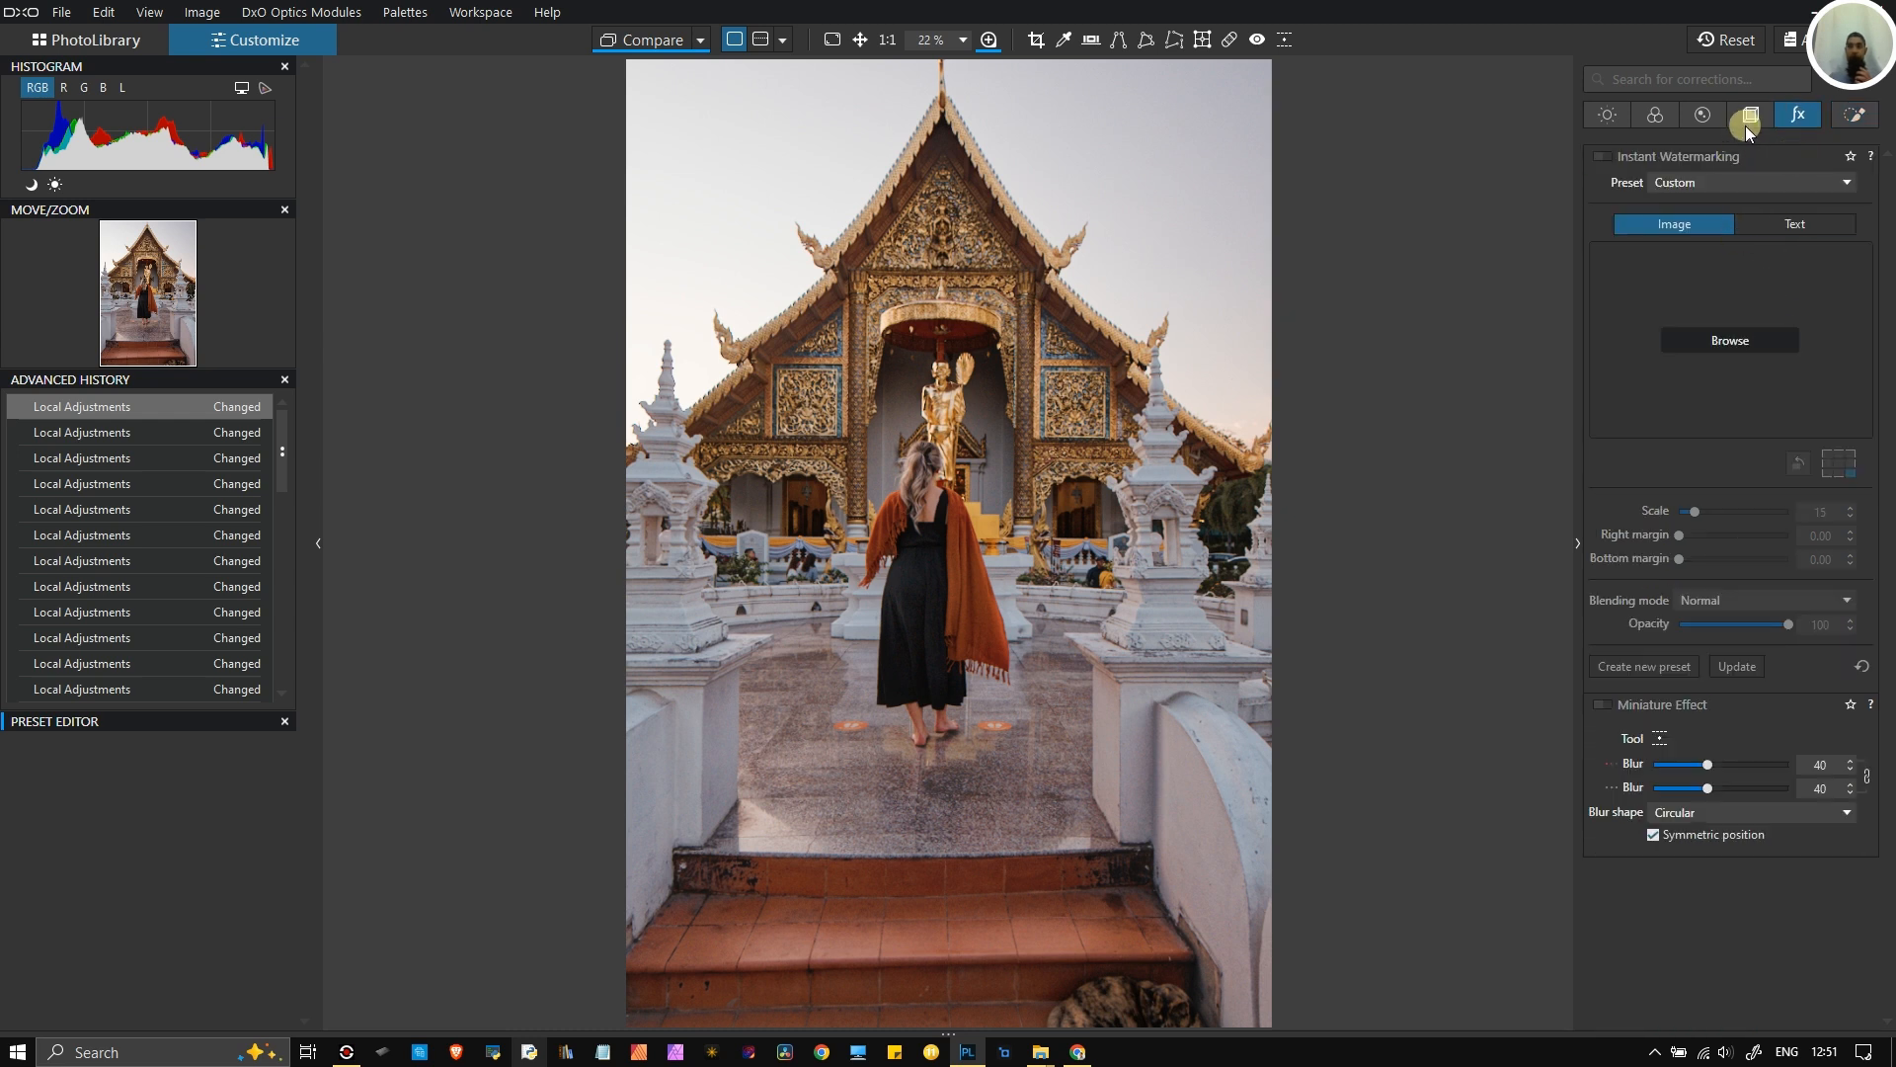
click(1608, 113)
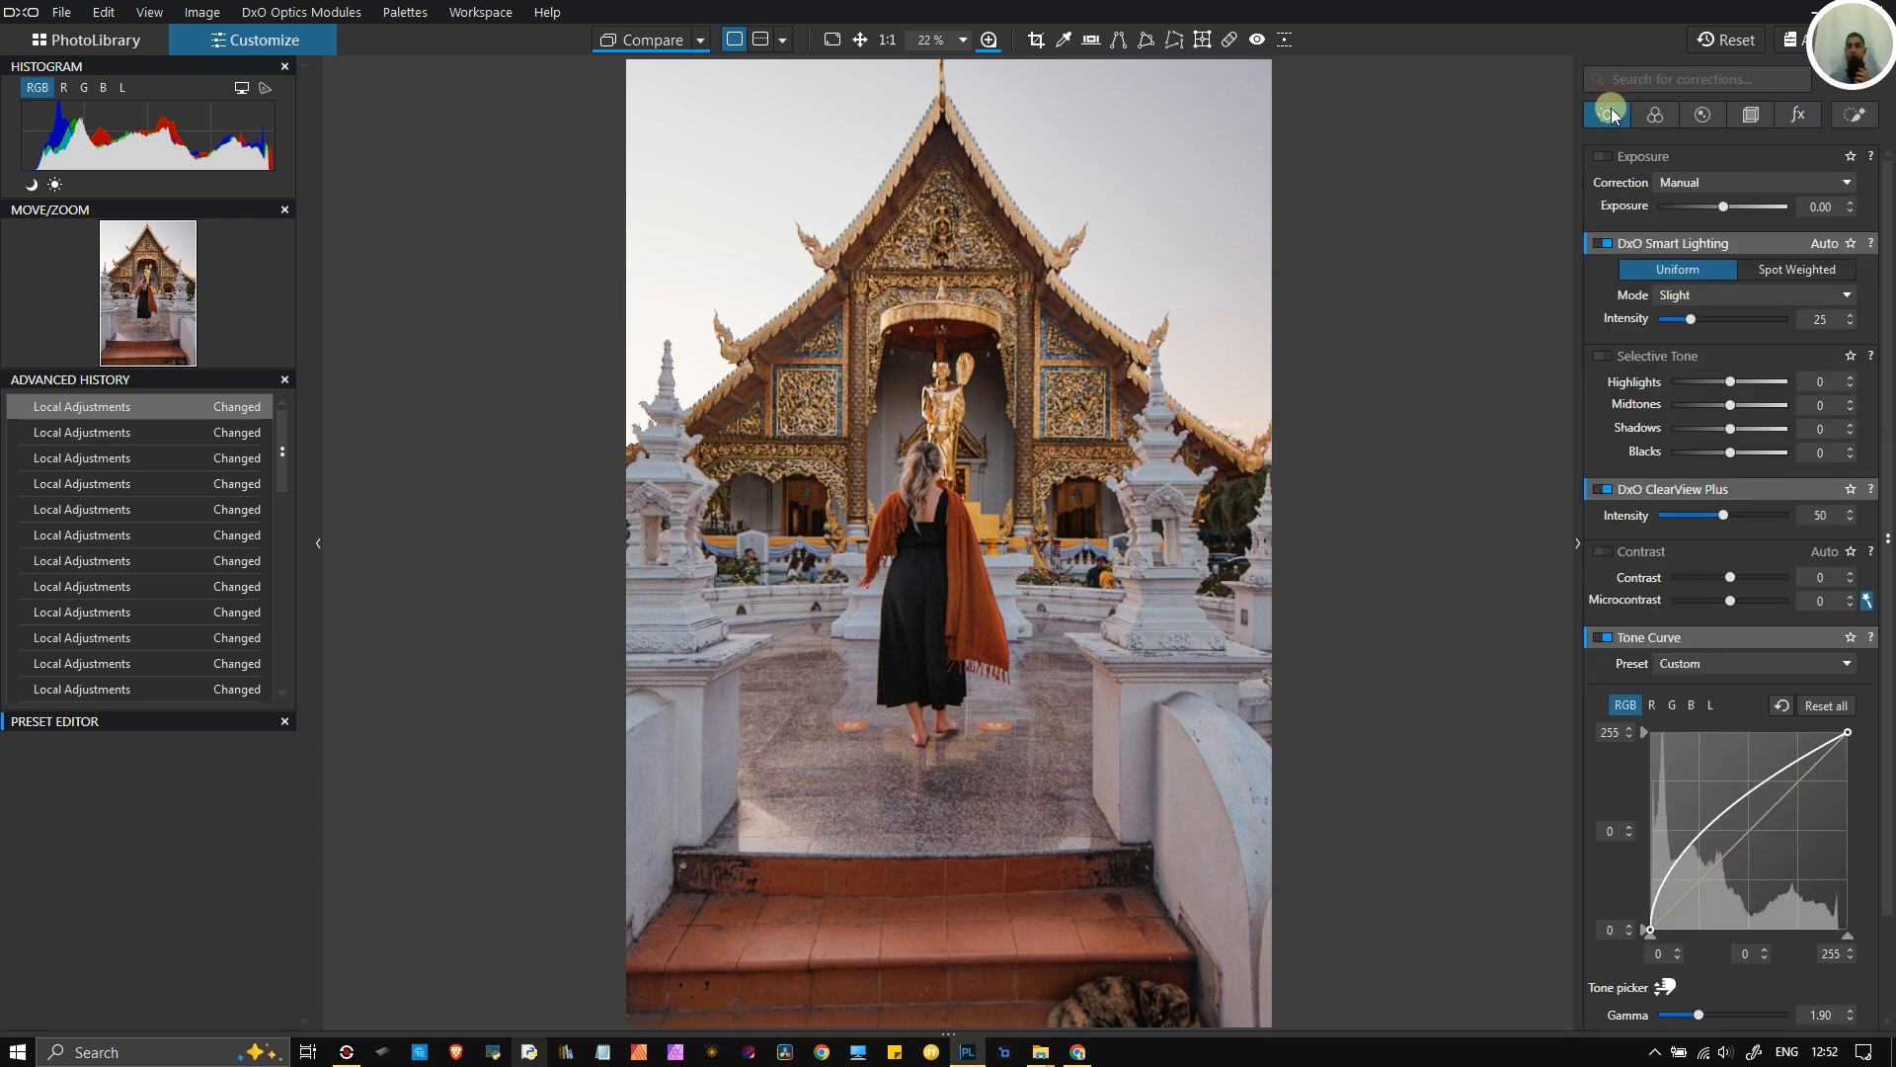
click(1604, 490)
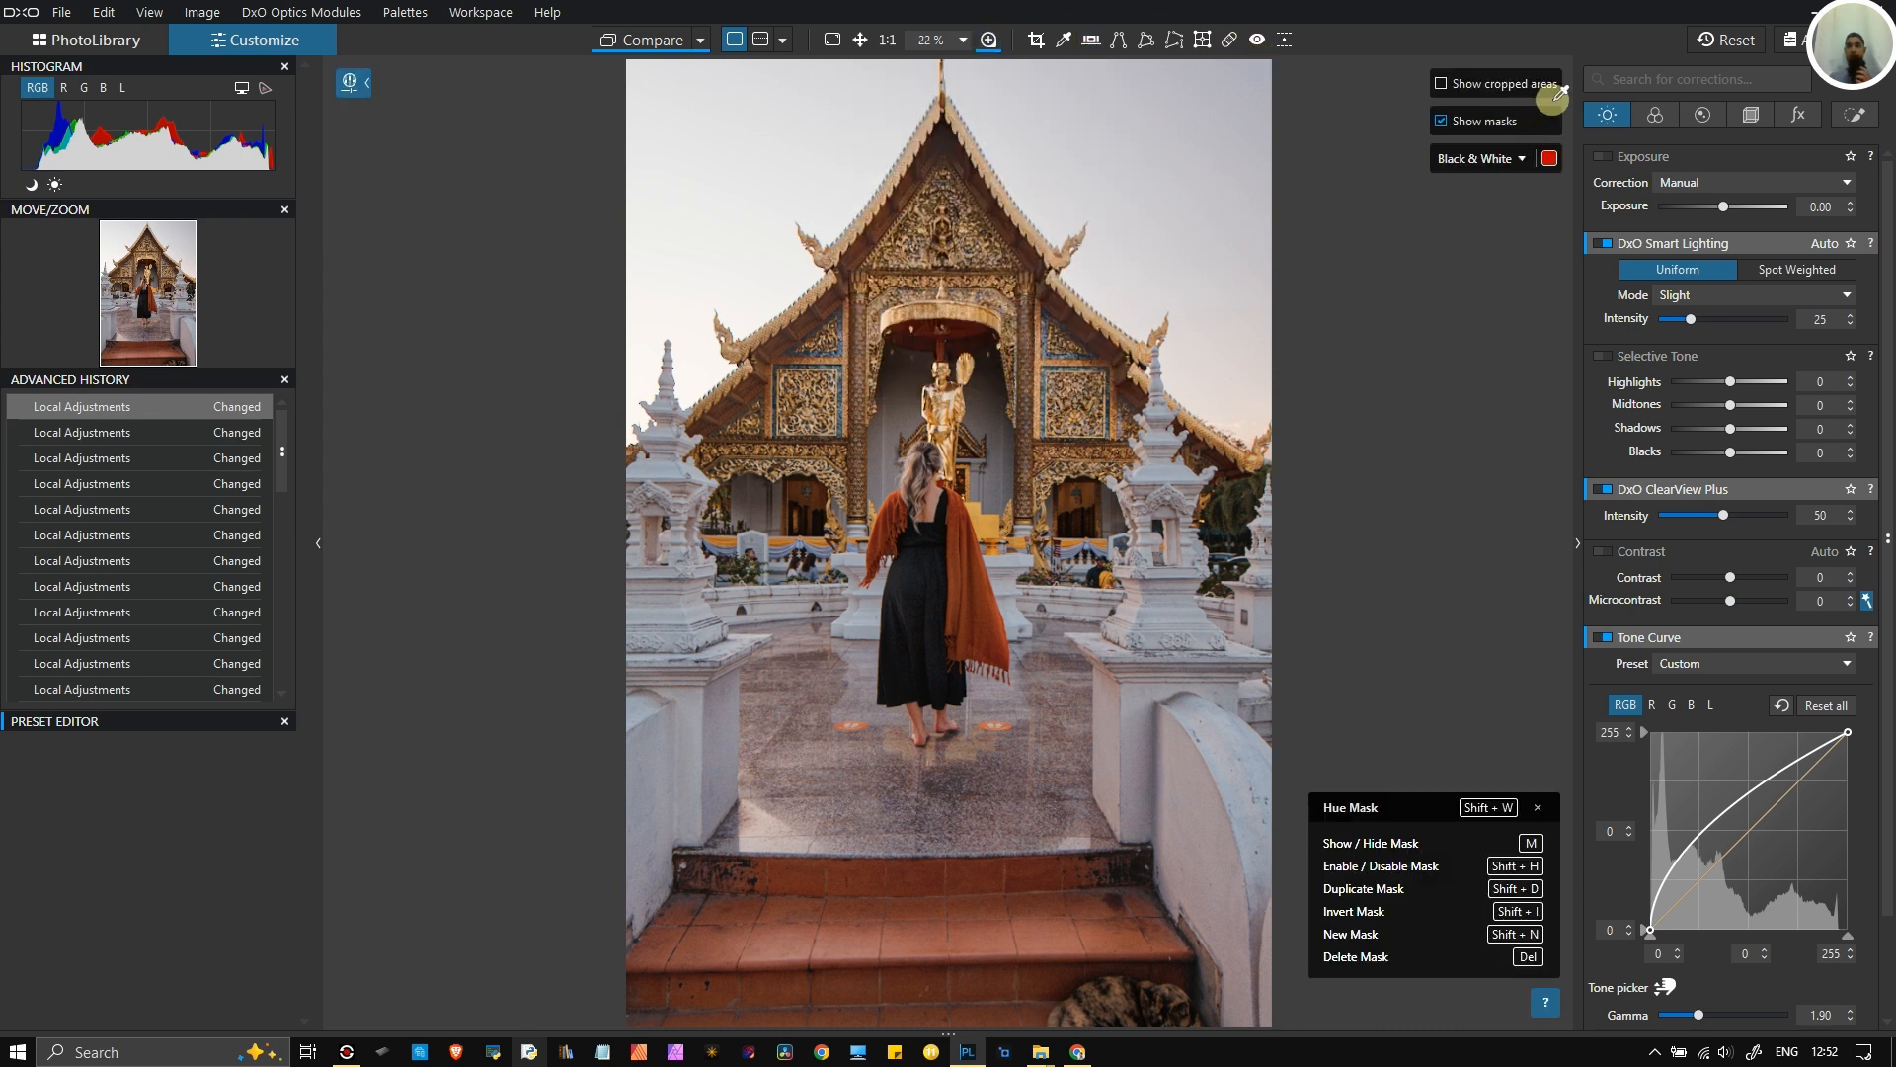
click(1666, 125)
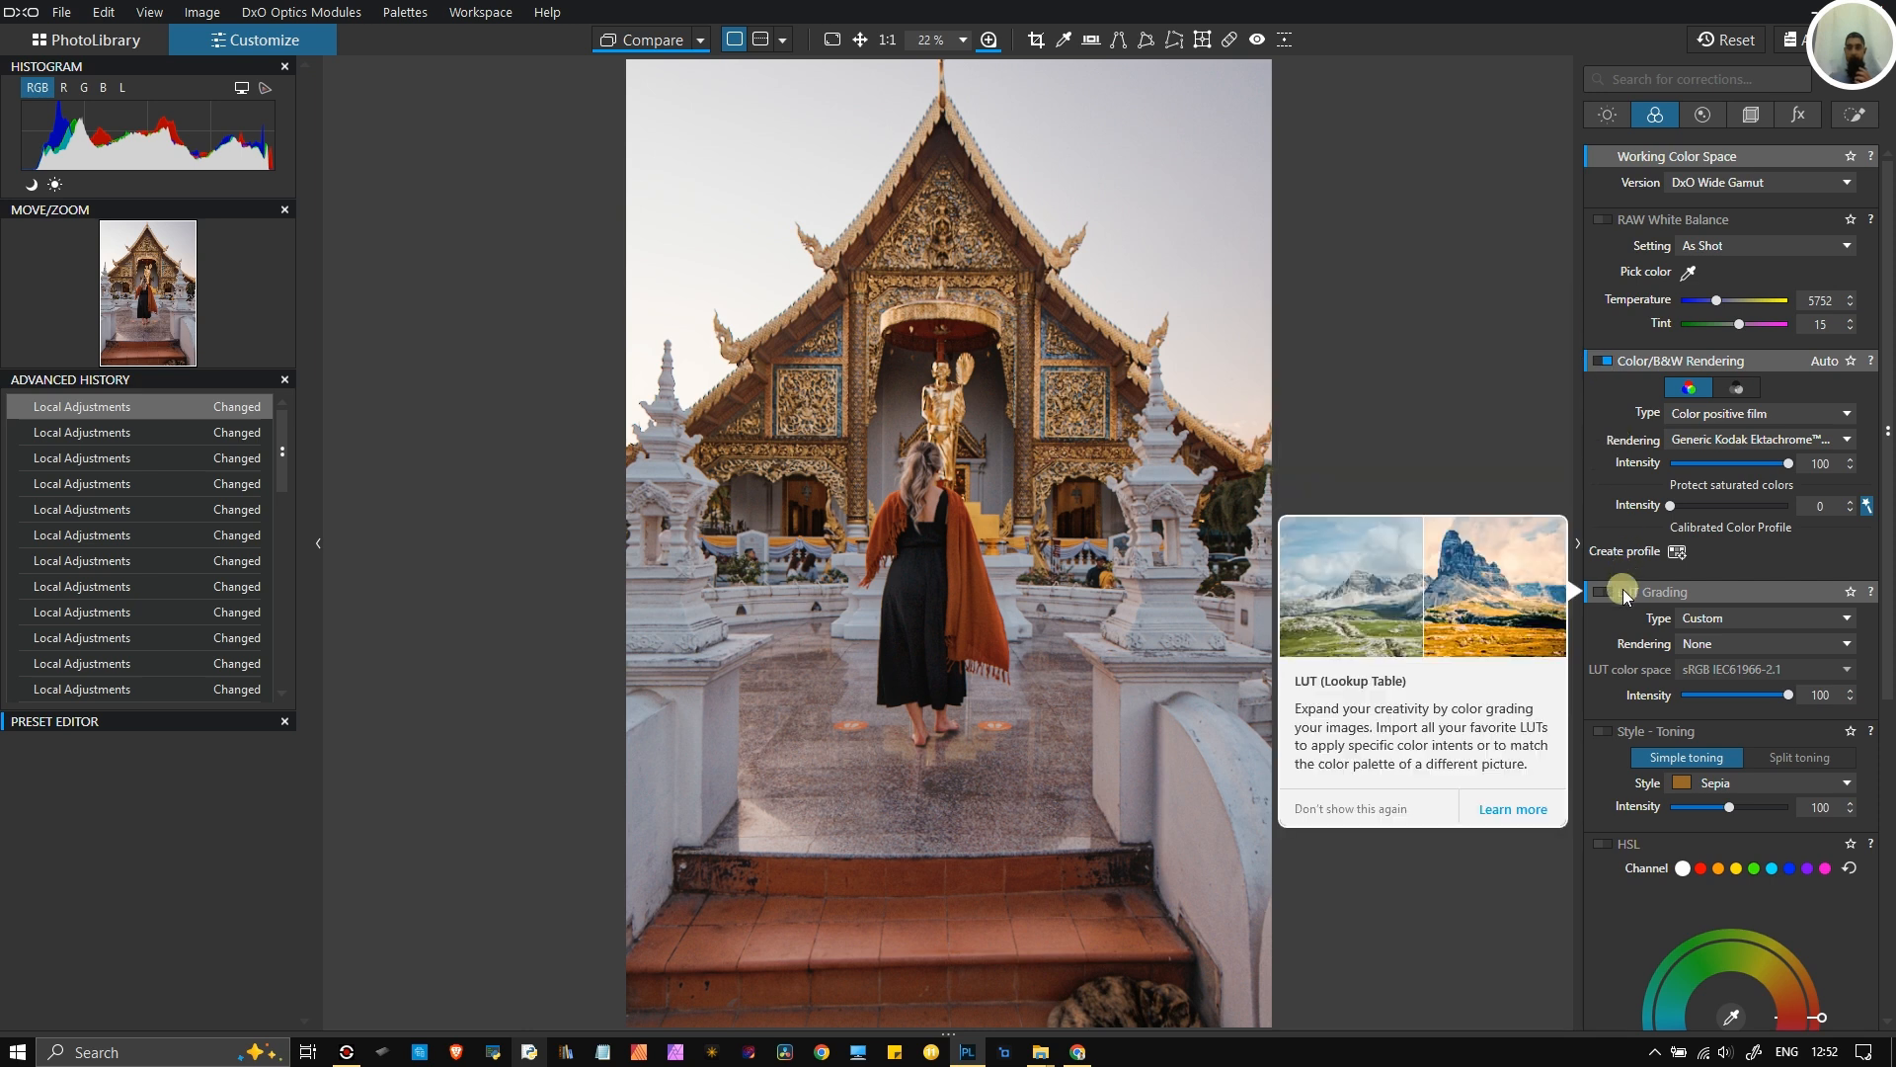
scroll(1625, 673, down, 5)
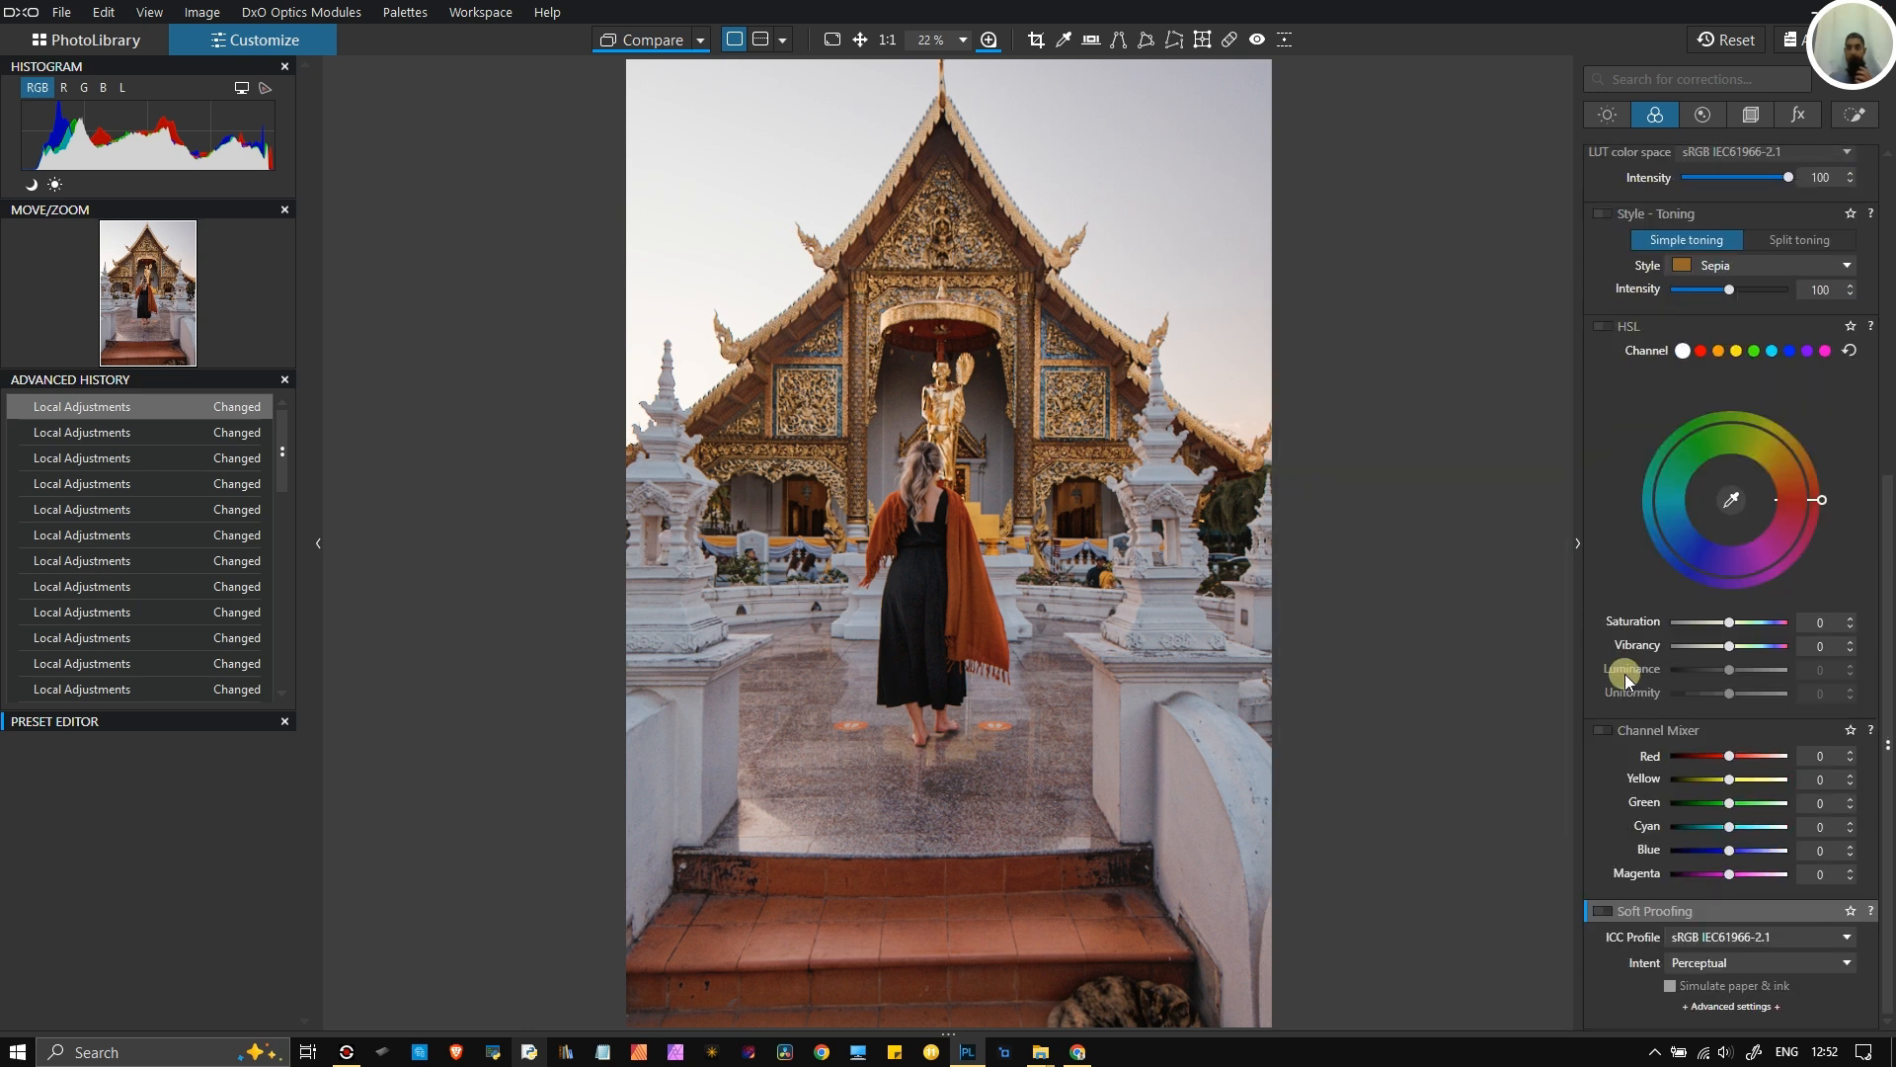
click(1707, 113)
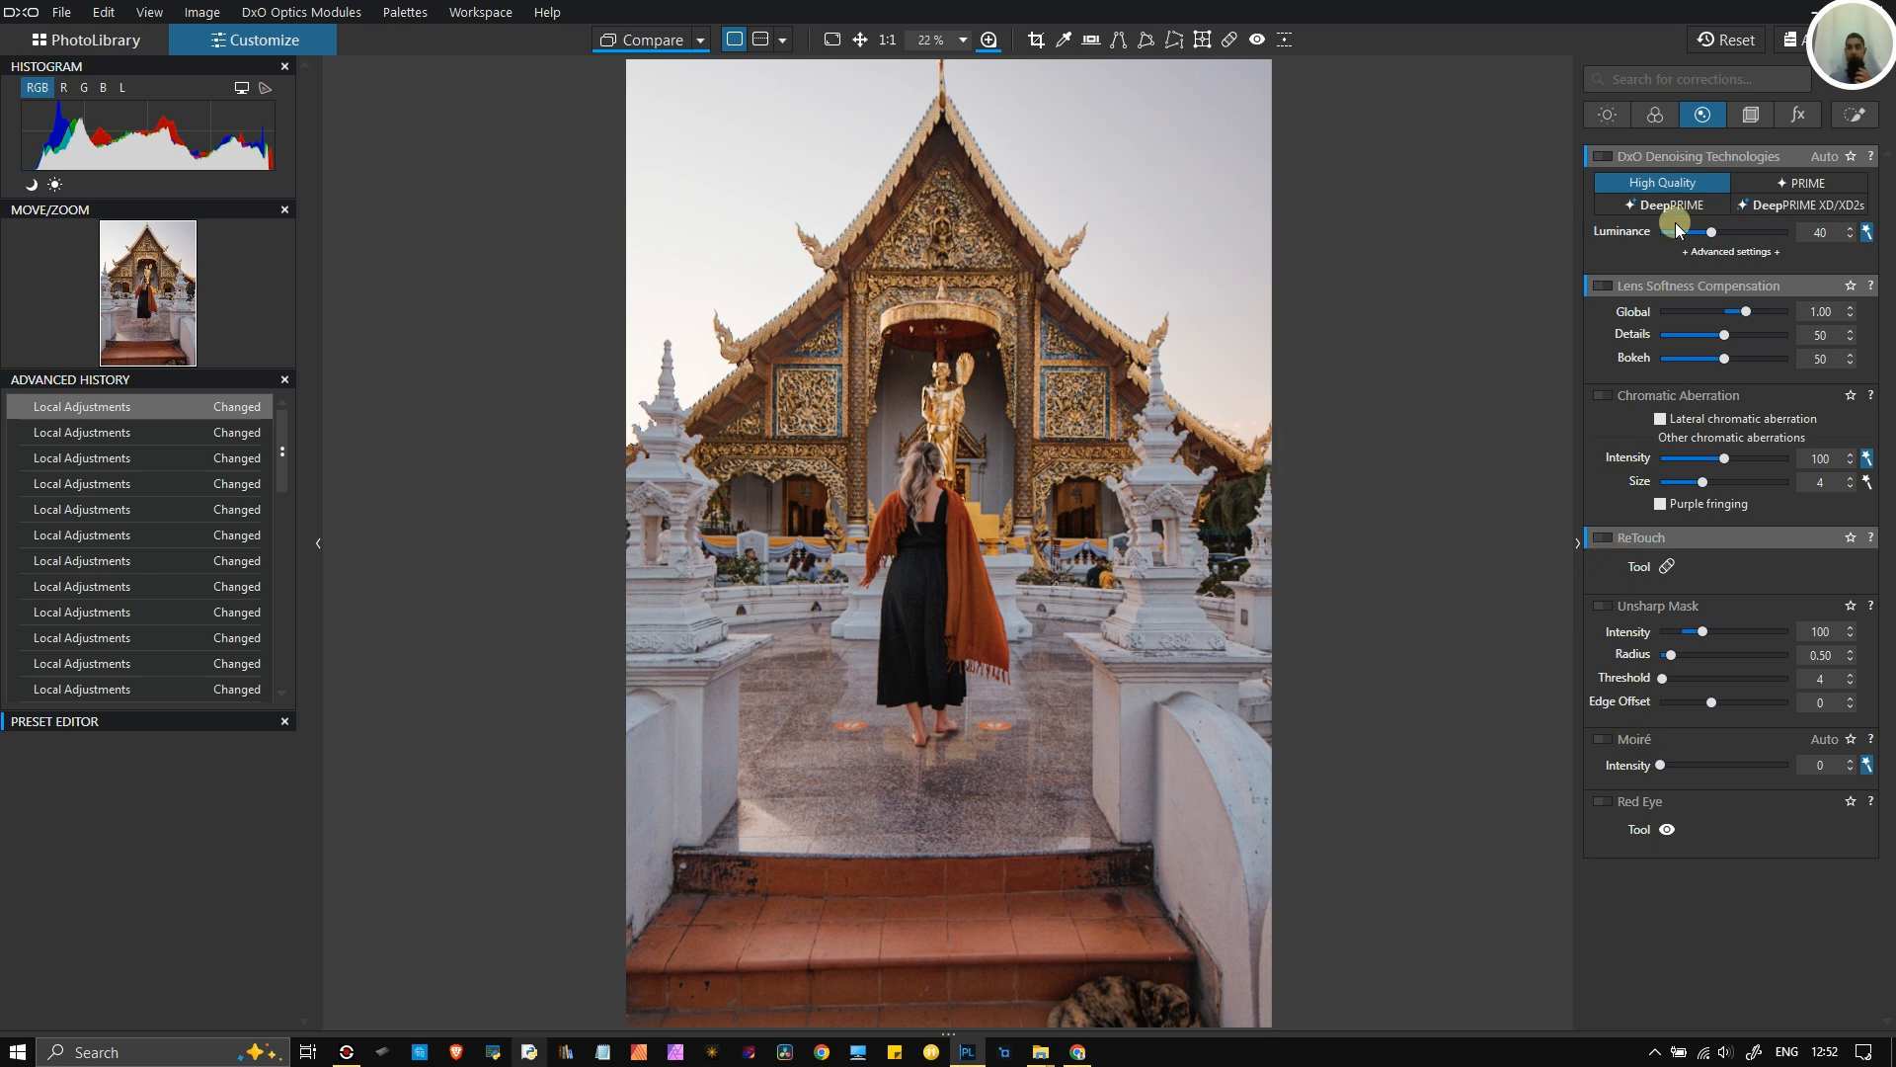
click(1751, 112)
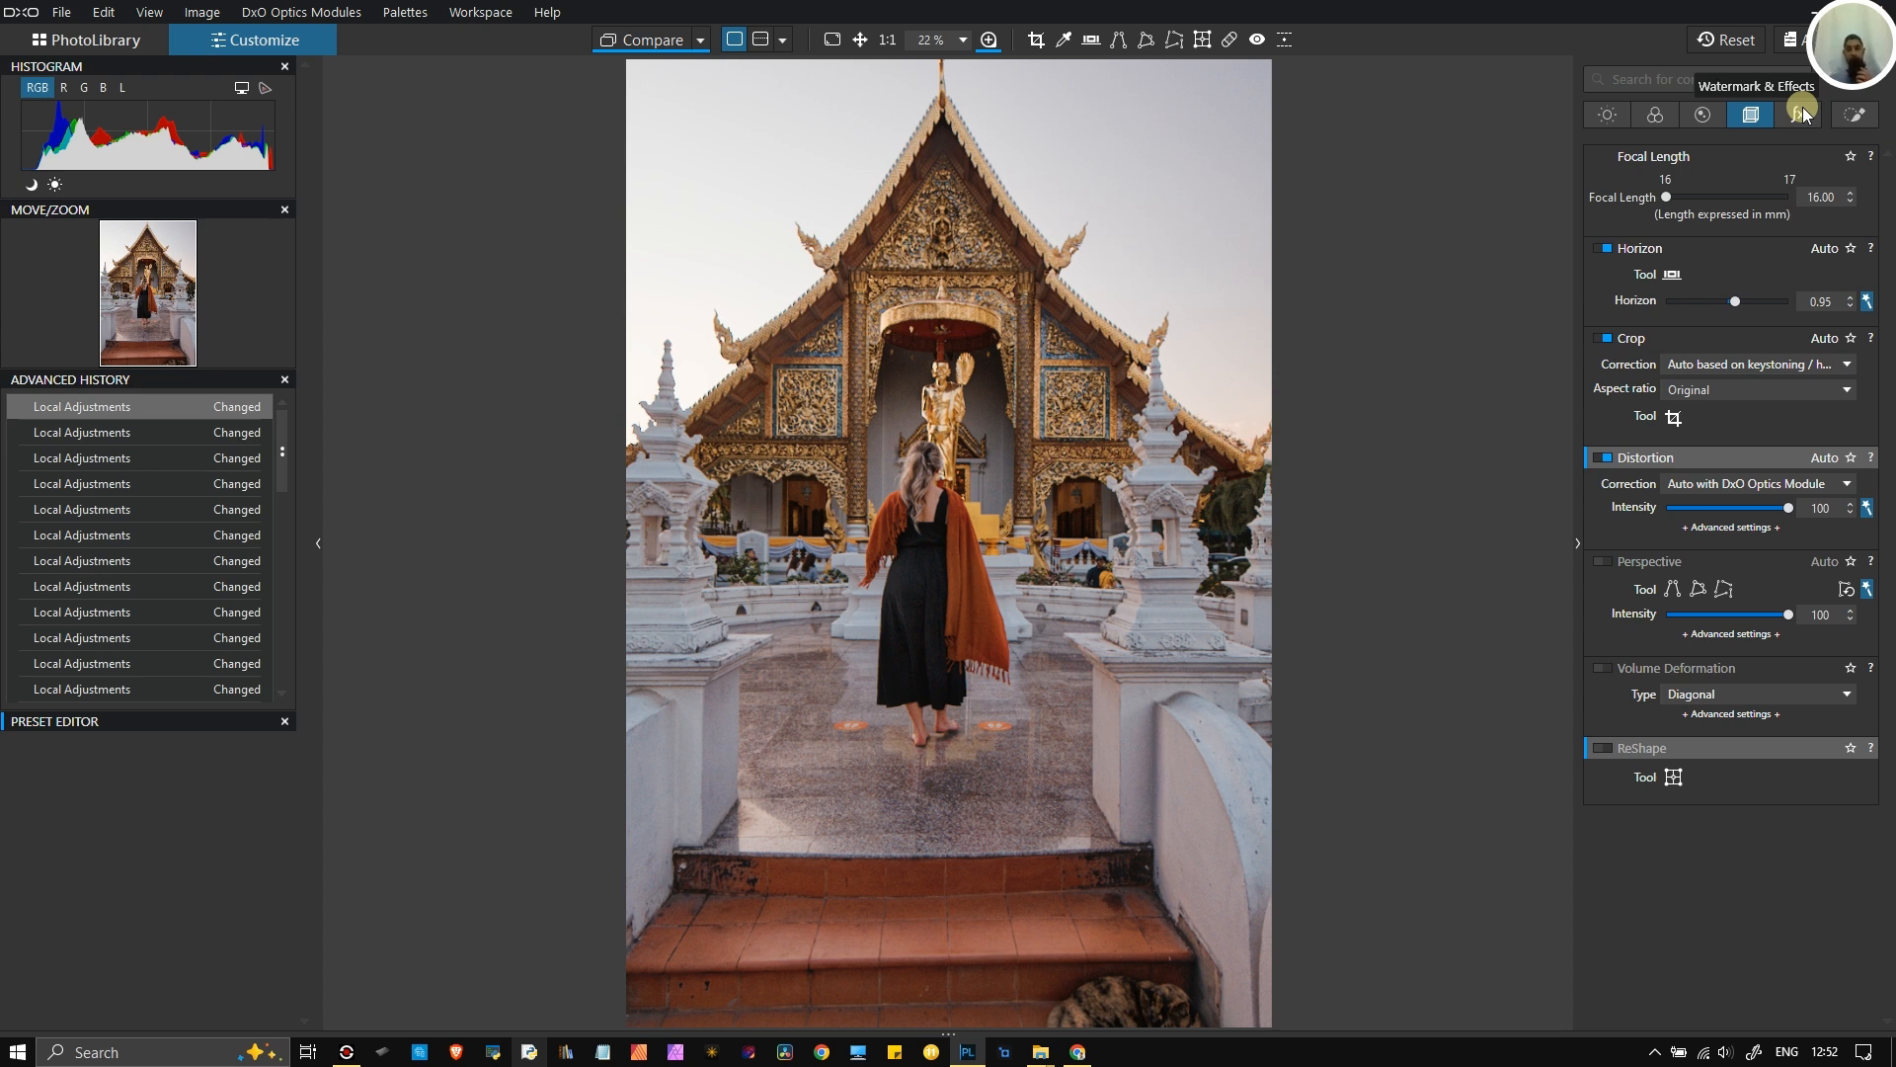
- Open the dark photo of the woman sitting by the window, DSC01139.ARW, from the photo library for customizing
click(84, 45)
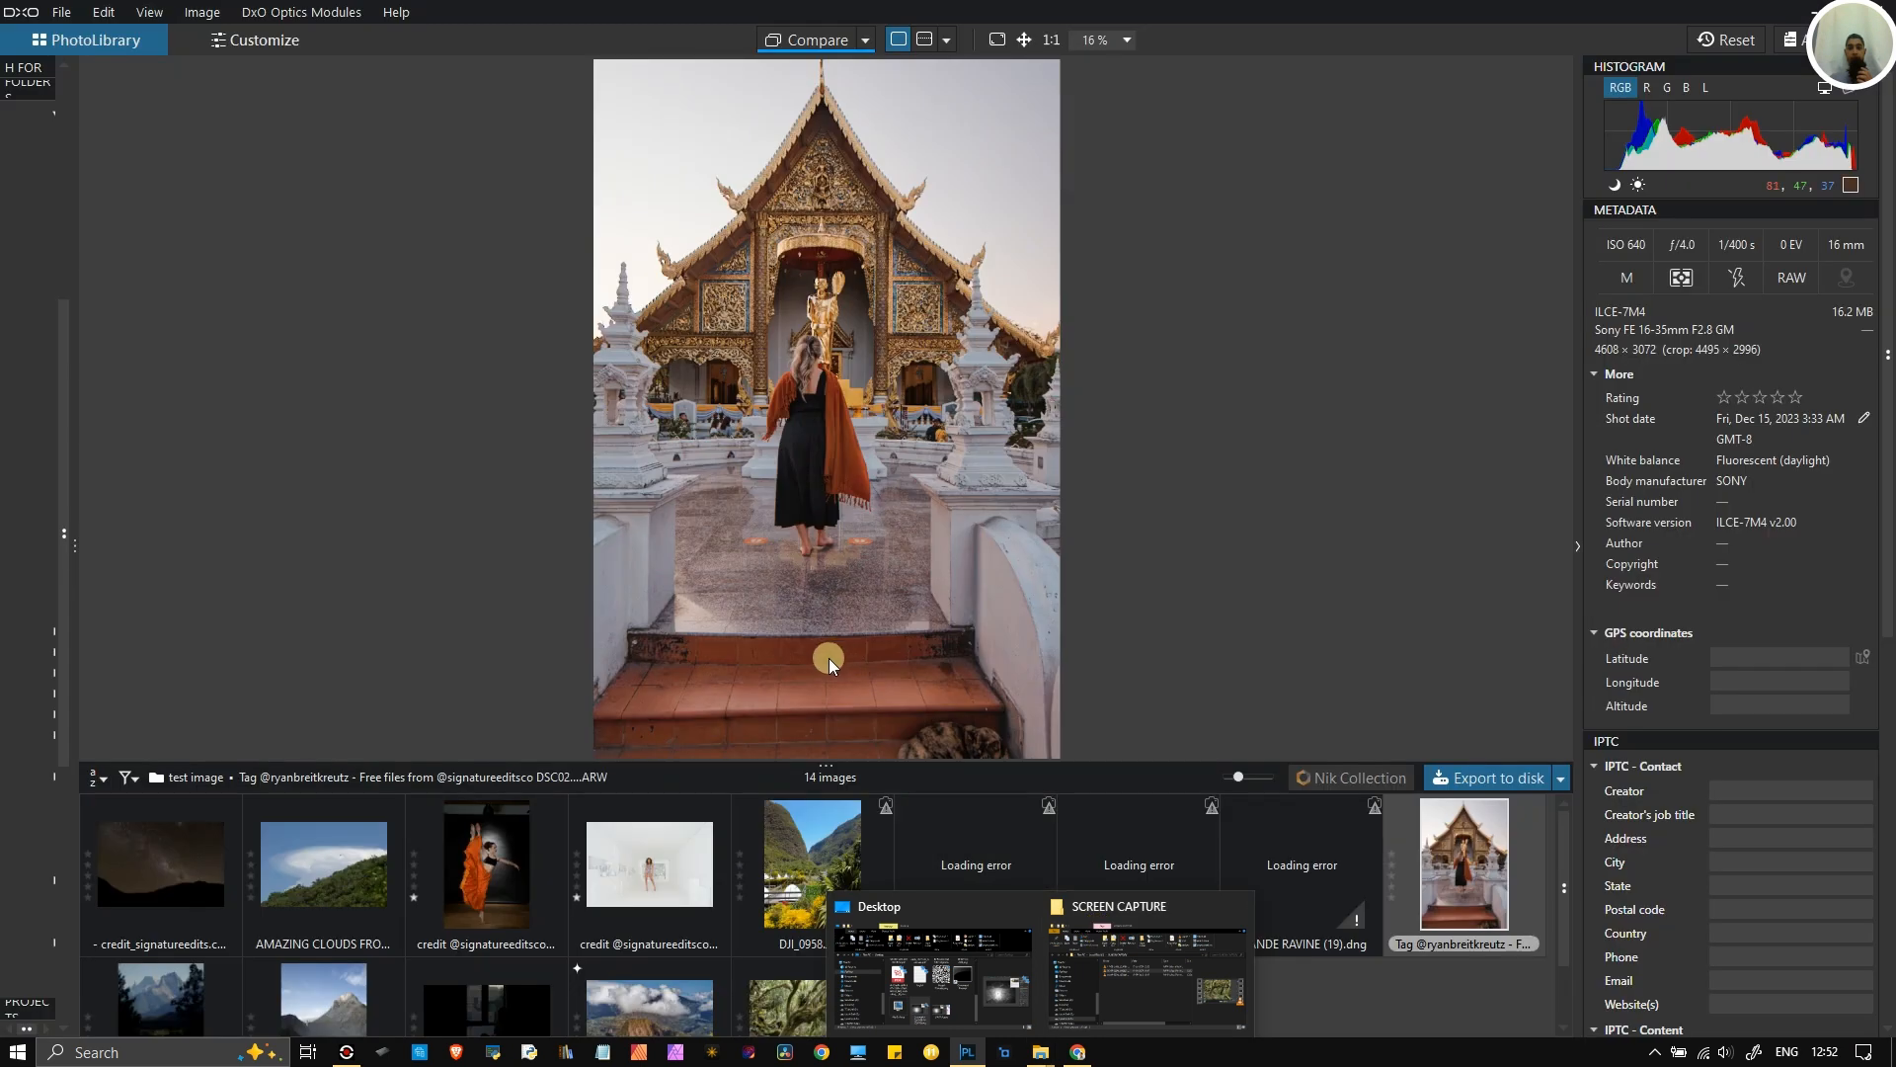
scroll(709, 892, down, 1)
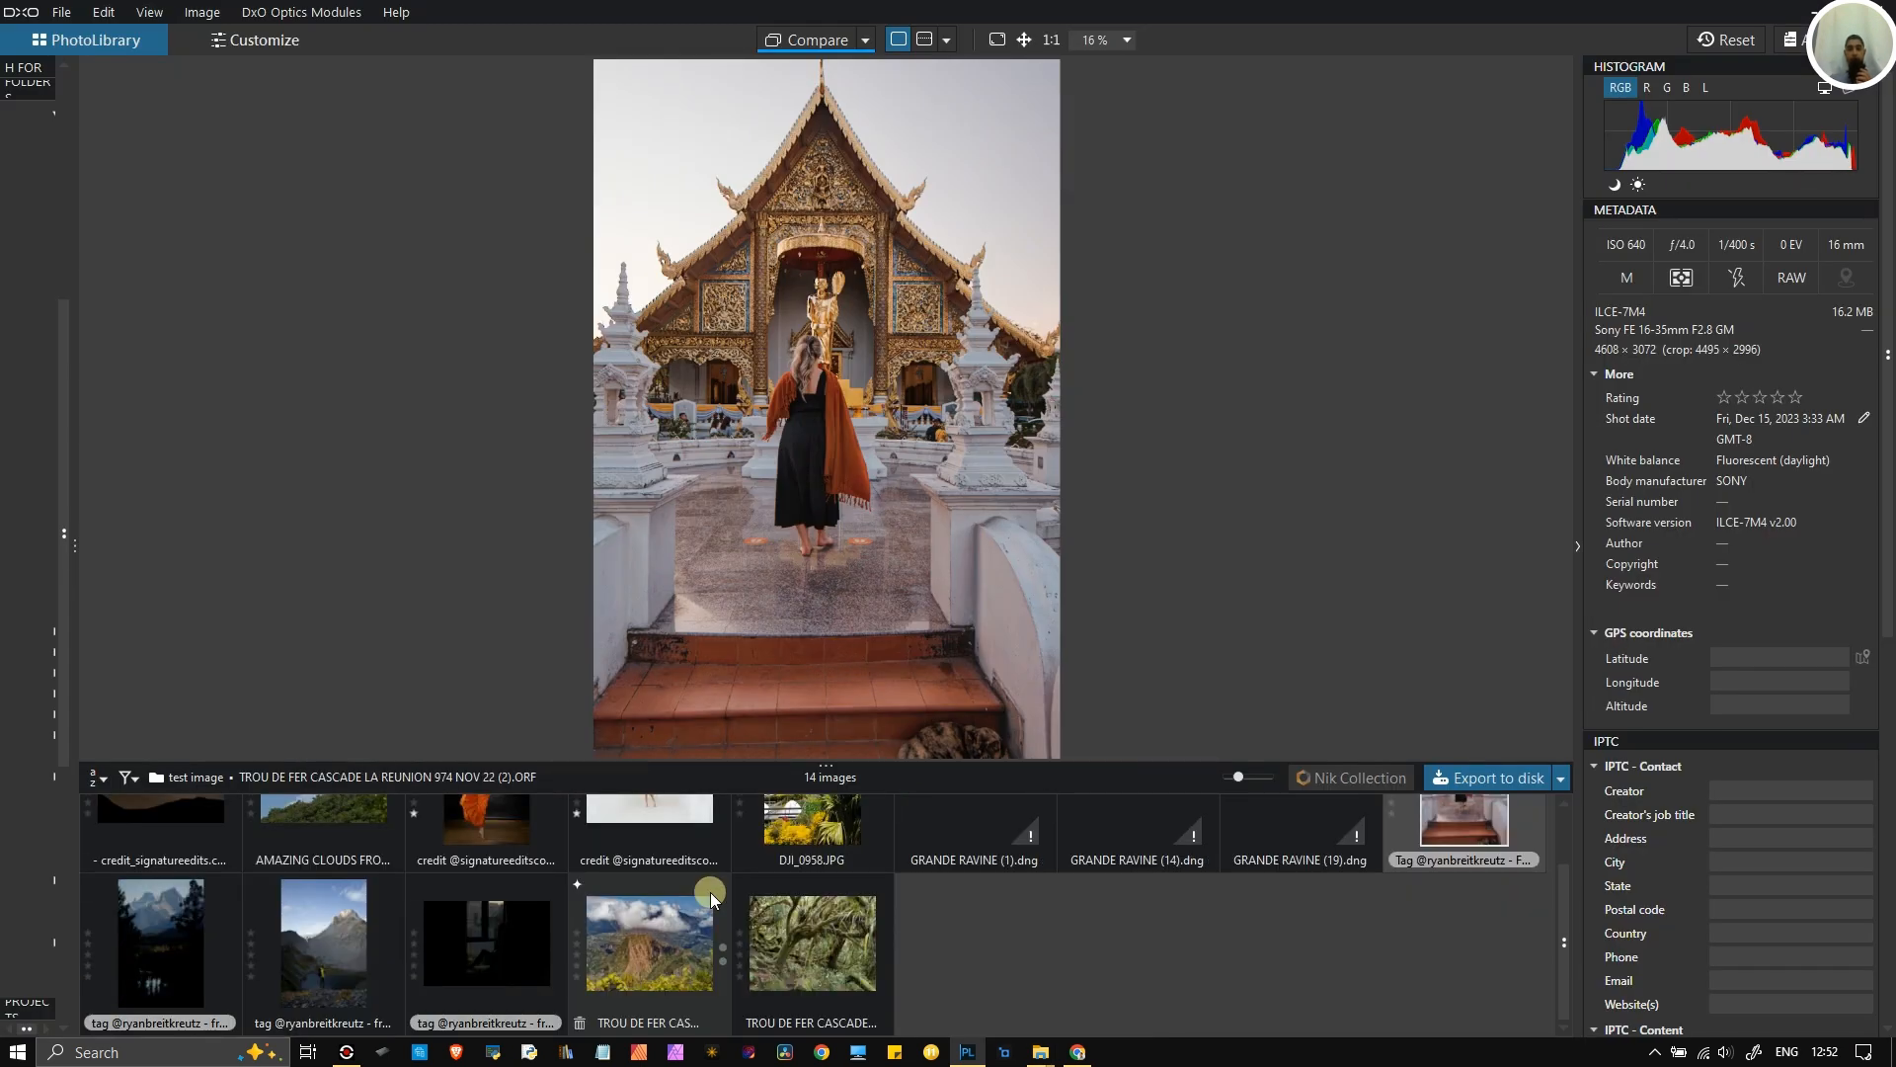
click(456, 938)
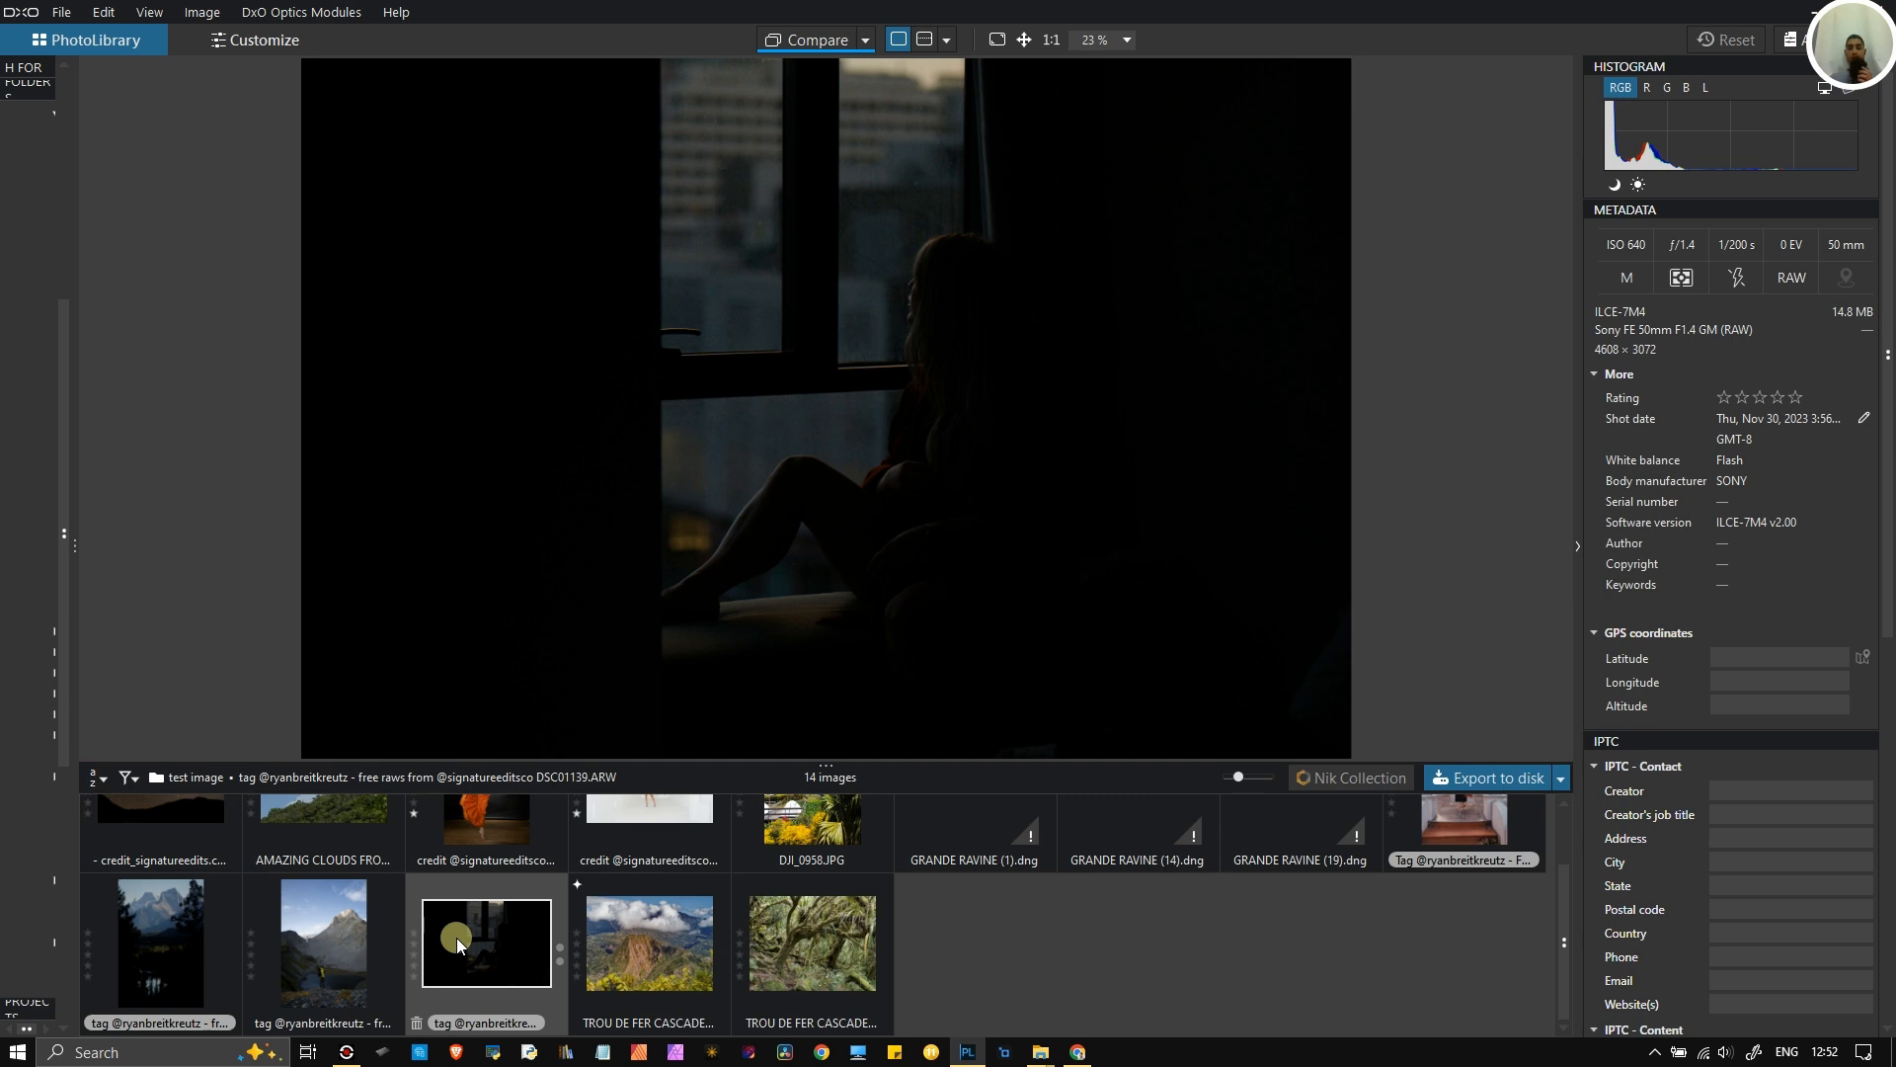
click(250, 44)
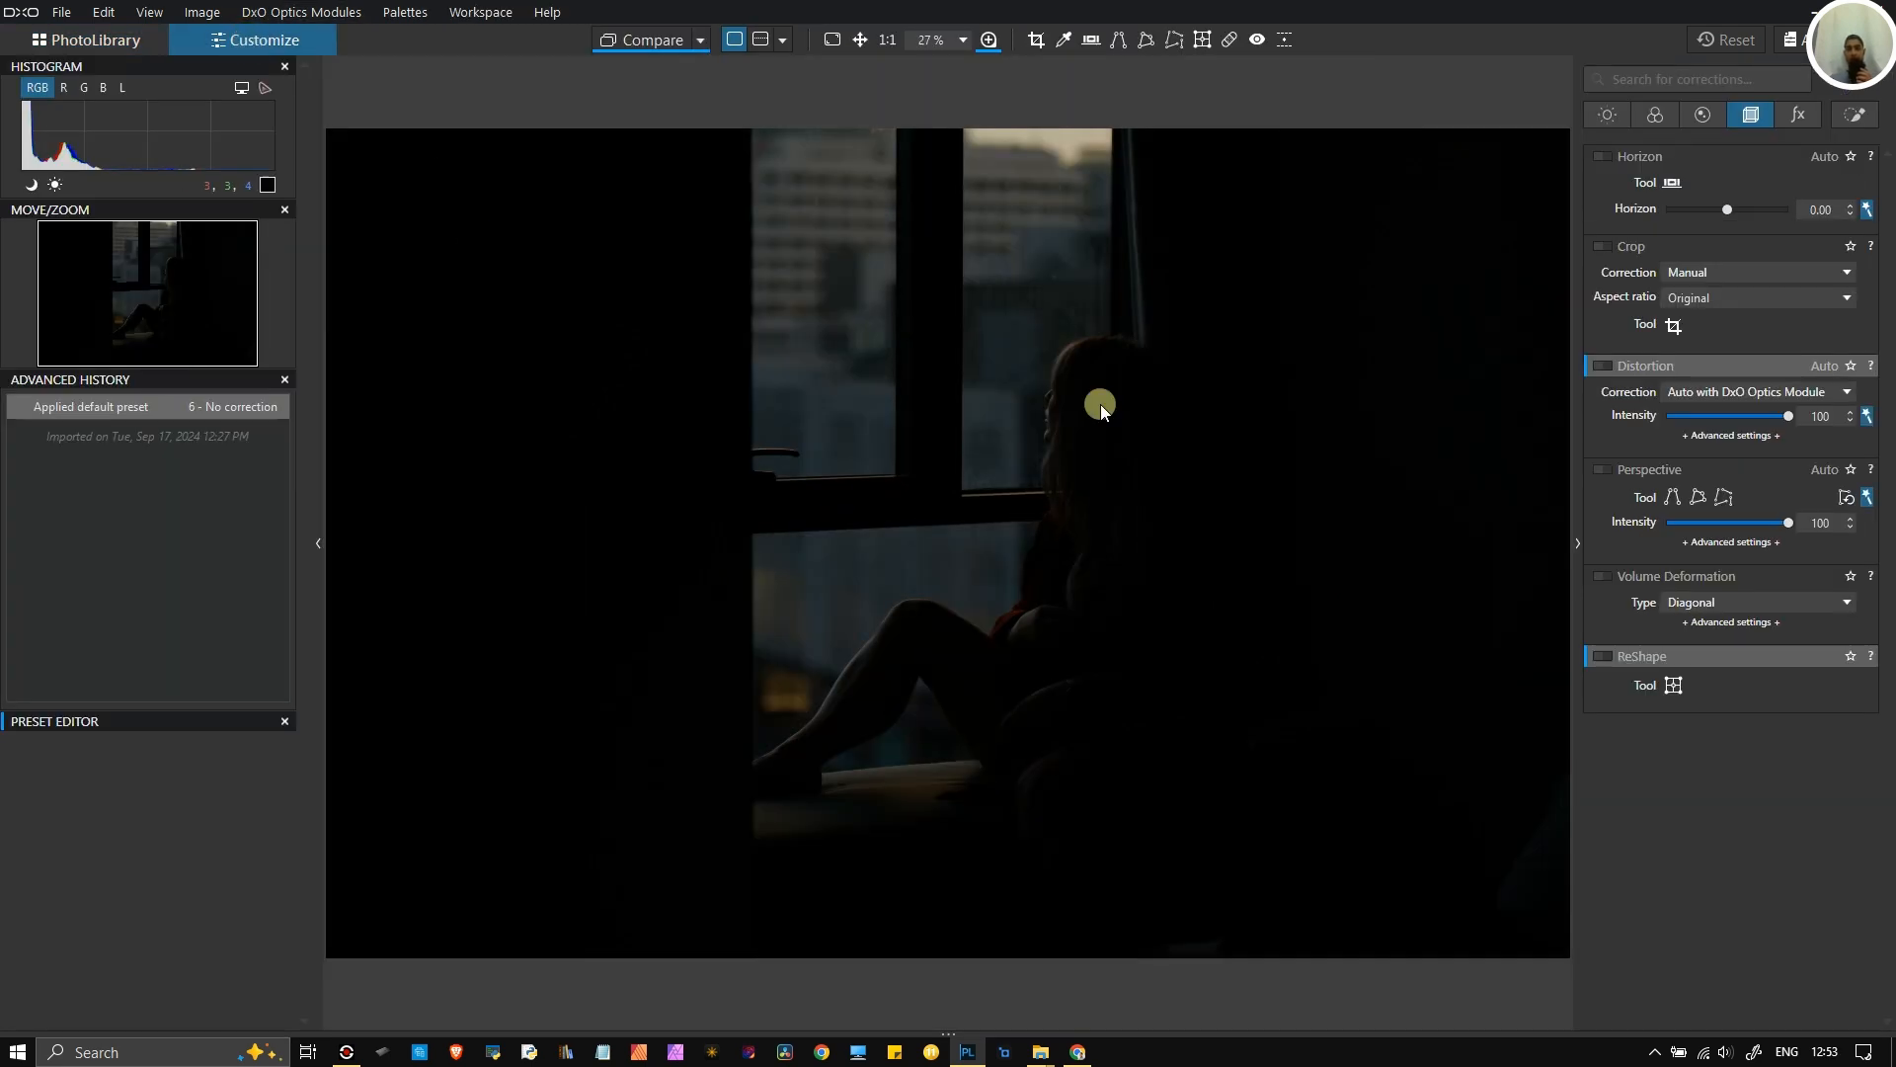